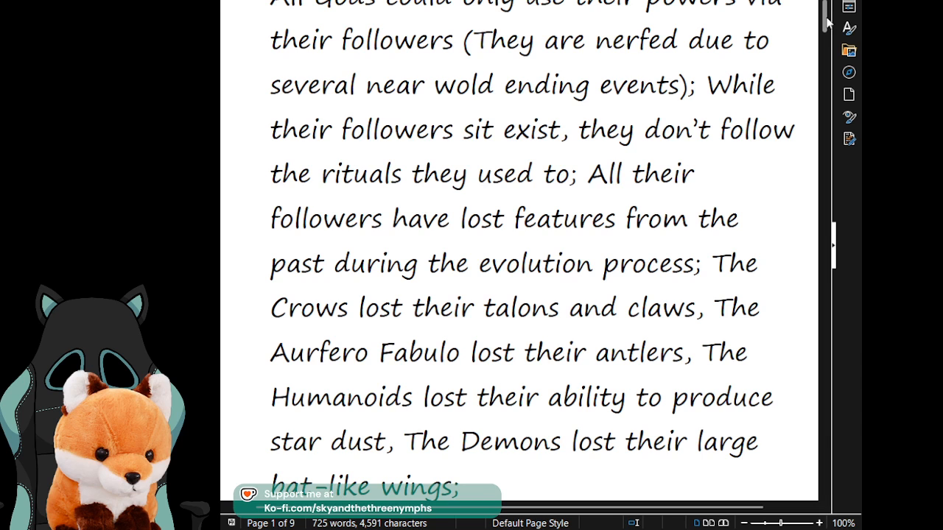
Step: Read through the introductory notes on the gods and their followers, and the Daffodil (Conquest) entry down to its appearance description
scroll(827, 24, "down", 1)
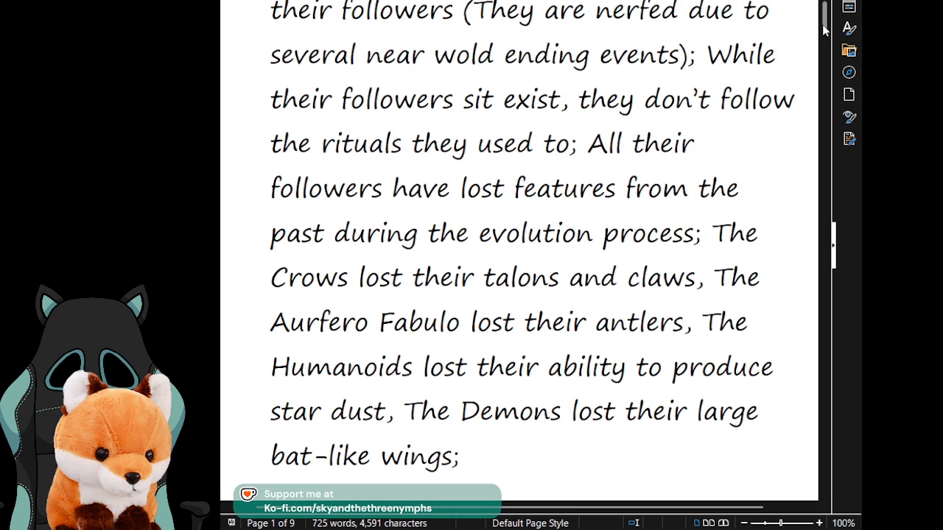
left_click_drag(824, 24, 825, 33)
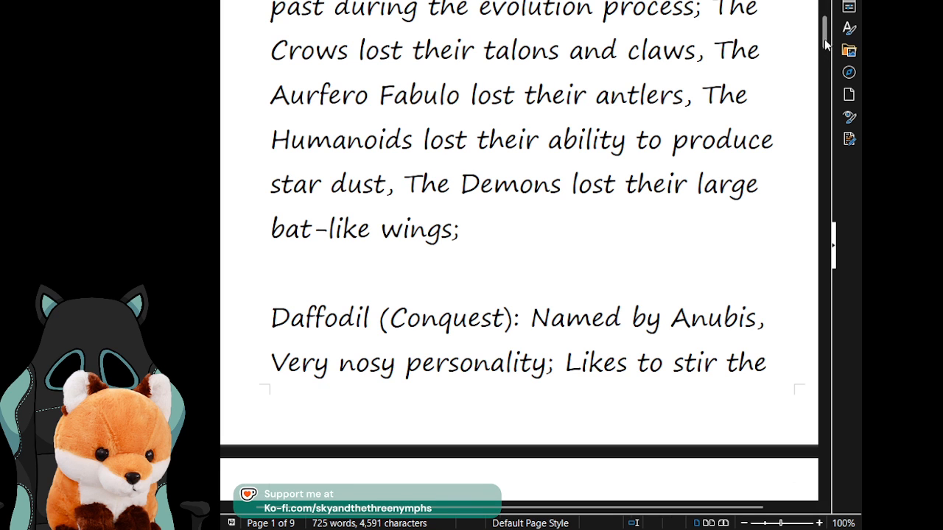
left_click_drag(824, 35, 826, 53)
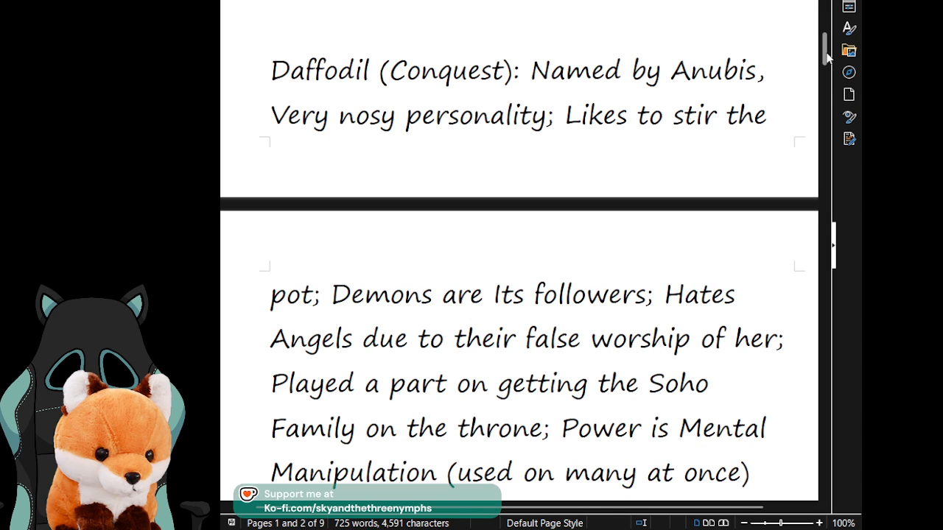
left_click_drag(823, 55, 824, 66)
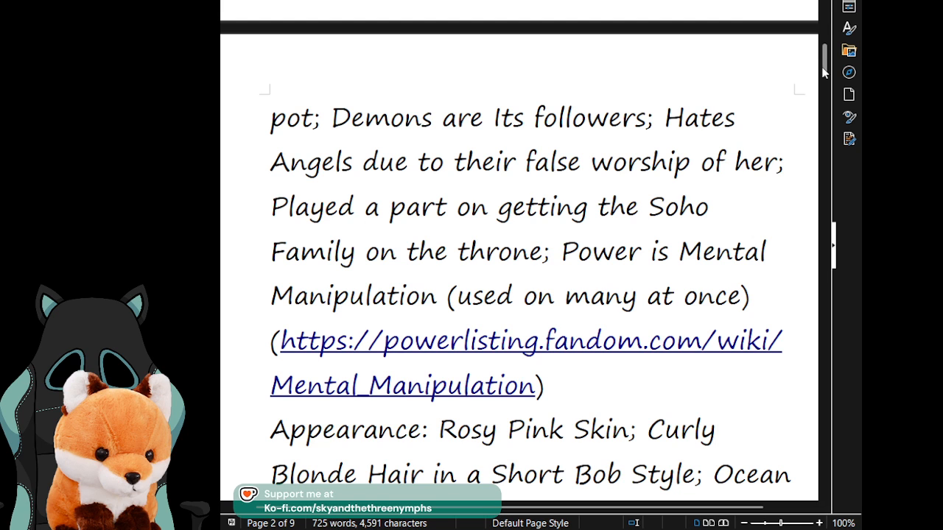
scroll(823, 70, "down", 1)
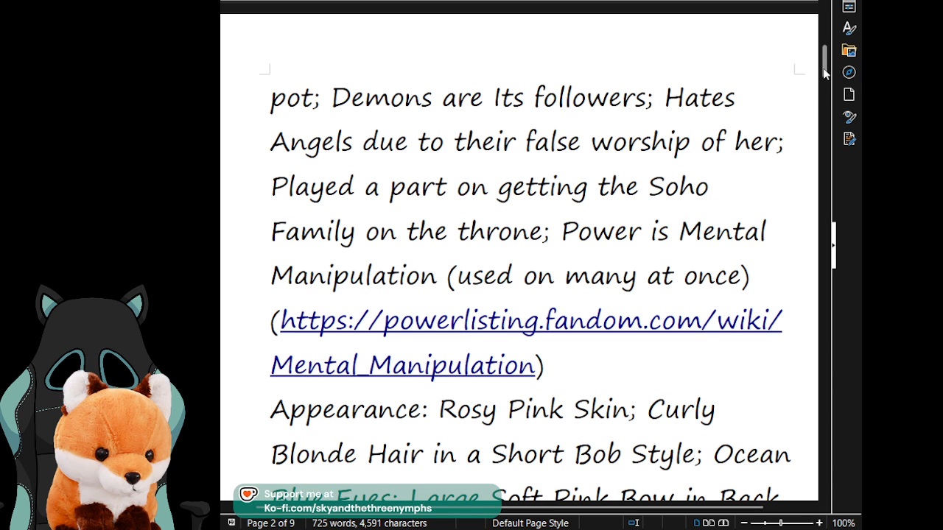
scroll(823, 68, "down", 1)
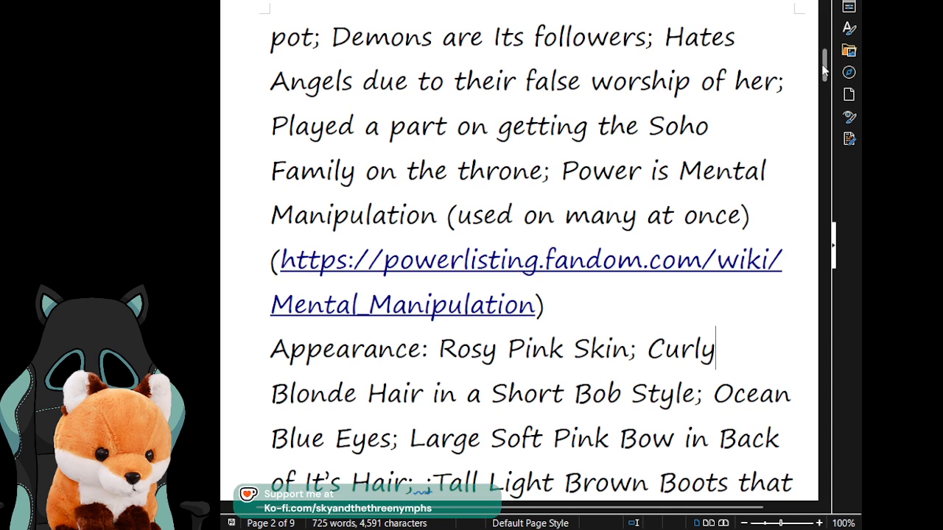
left_click_drag(823, 68, 823, 77)
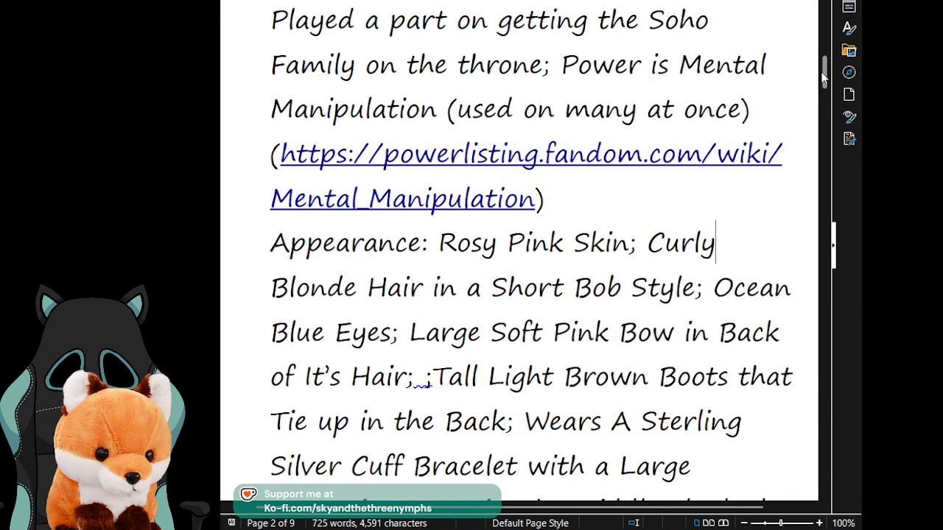
left_click_drag(824, 77, 823, 79)
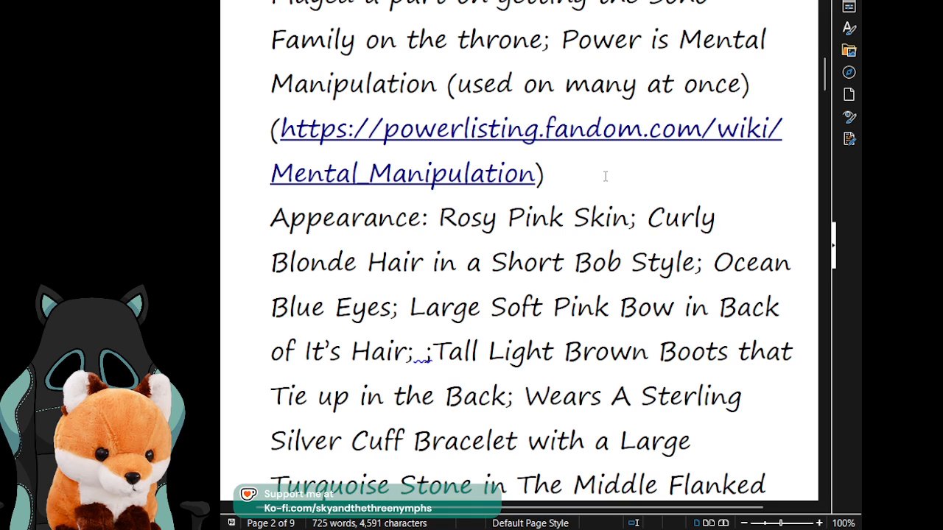
Step: Remove the stray extra semicolon after "of It's Hair" in Daffodil's appearance, leaving one semicolon and a space before "Tall Light Brown Boots"
left_click(424, 357)
key("BackSpace")
key("BackSpace")
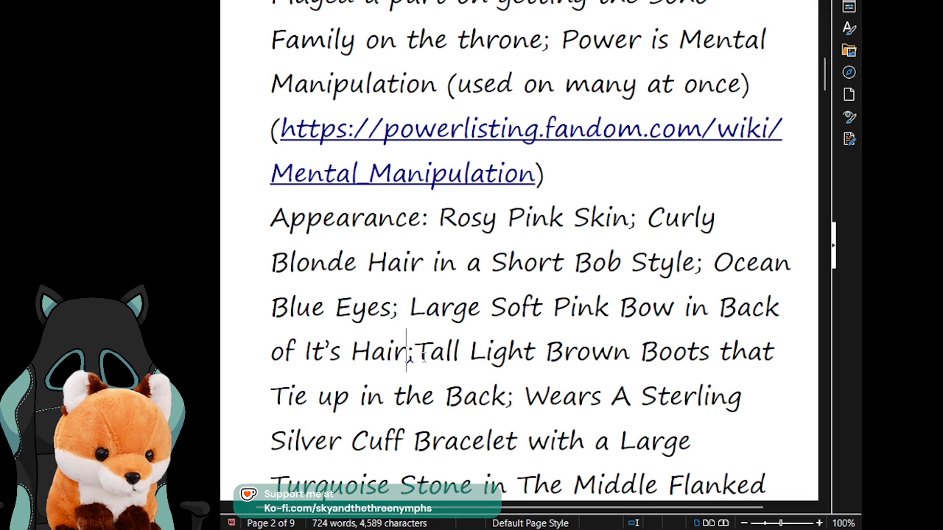
left_click(648, 154)
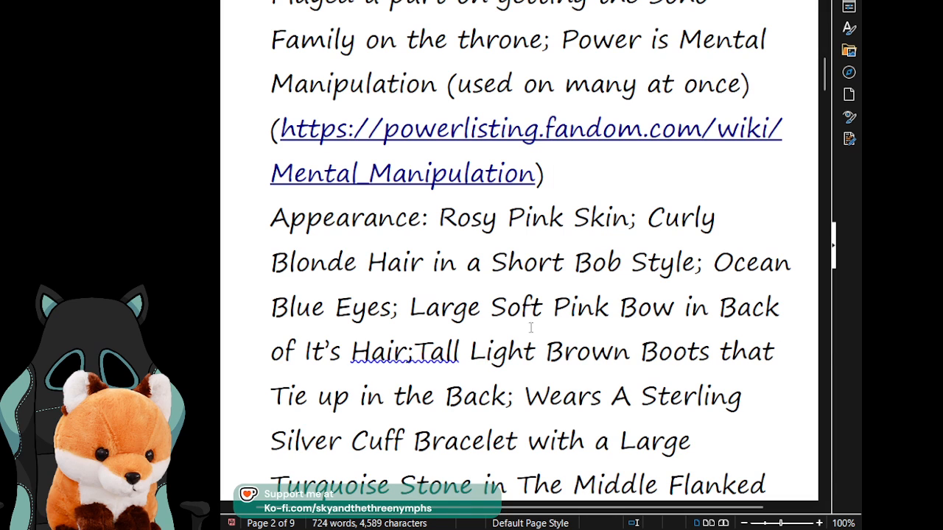
left_click(416, 351)
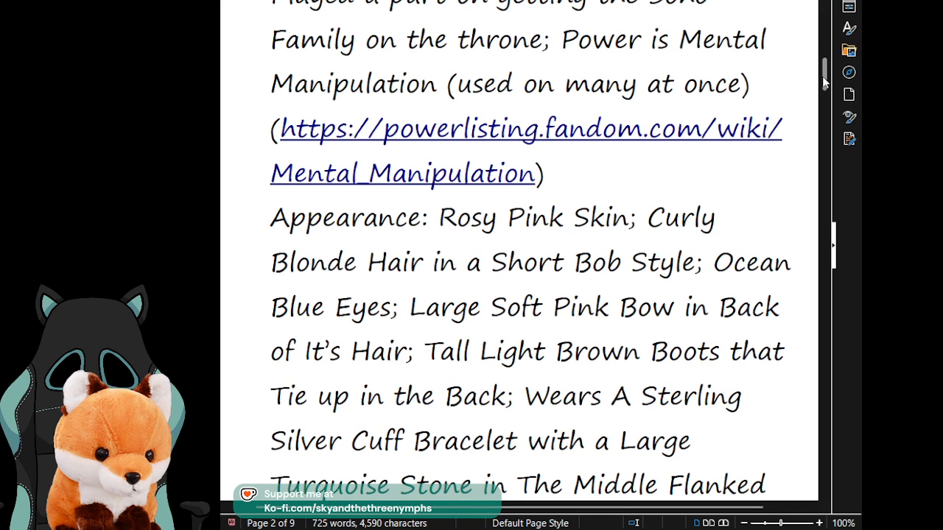
Step: Review the Daffodil entry to its end, reread from the The Minor Gods heading, and continue to the Ash (War) entry
left_click_drag(823, 76, 823, 92)
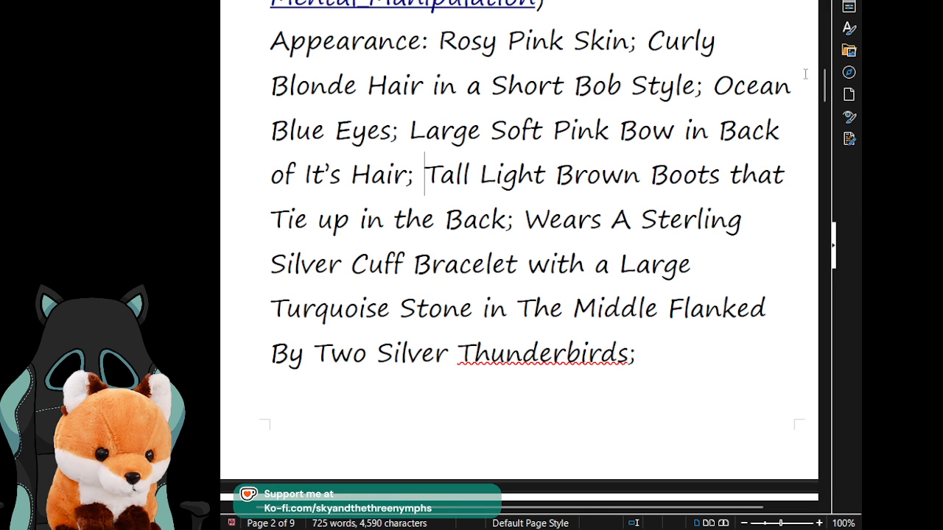
left_click_drag(824, 87, 823, 34)
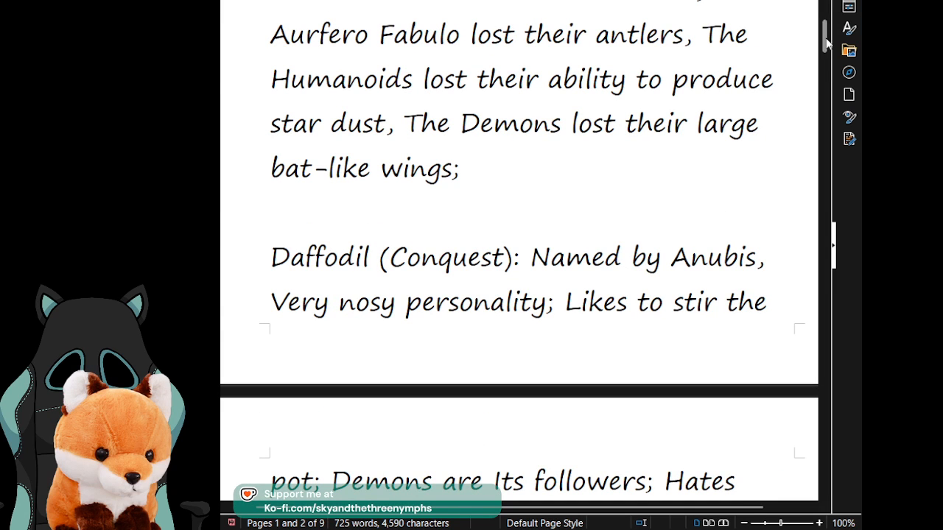
left_click_drag(825, 44, 830, 72)
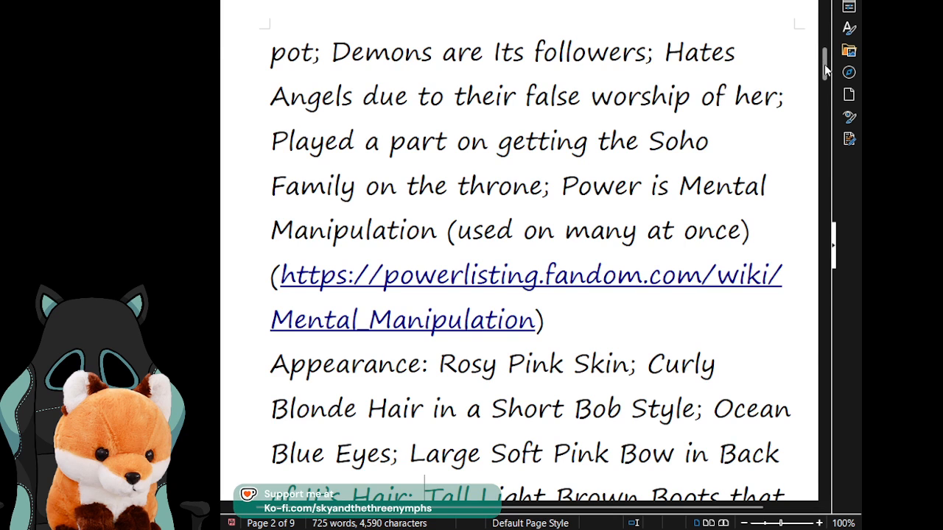
left_click_drag(827, 64, 822, 12)
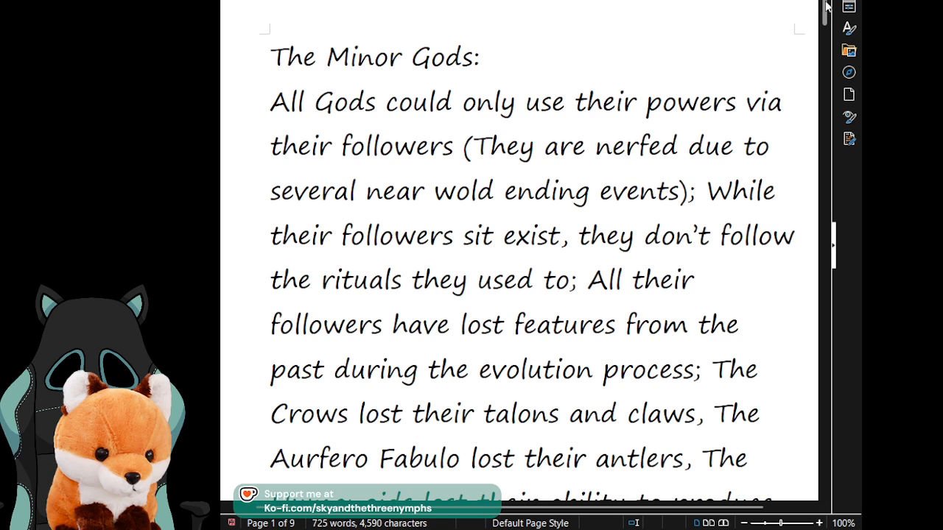
left_click_drag(825, 9, 825, 61)
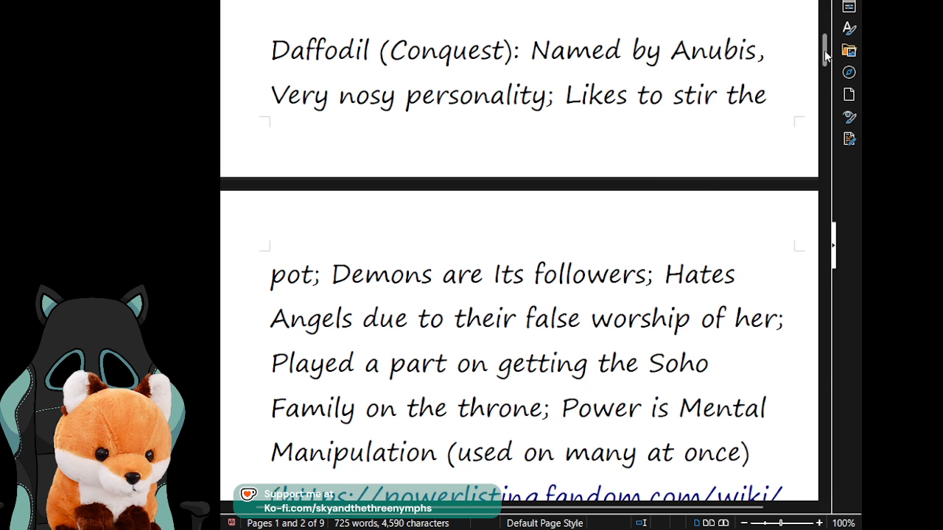
left_click_drag(825, 55, 823, 100)
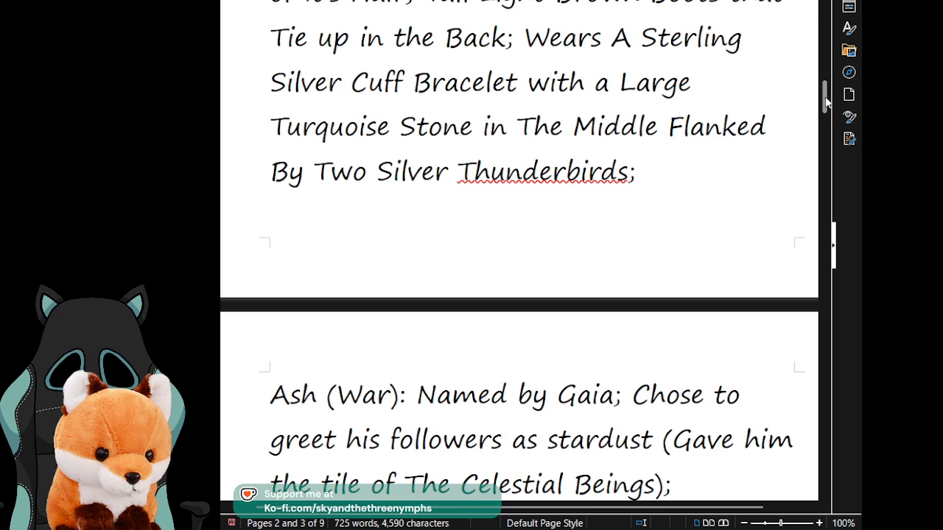
left_click_drag(824, 104, 822, 124)
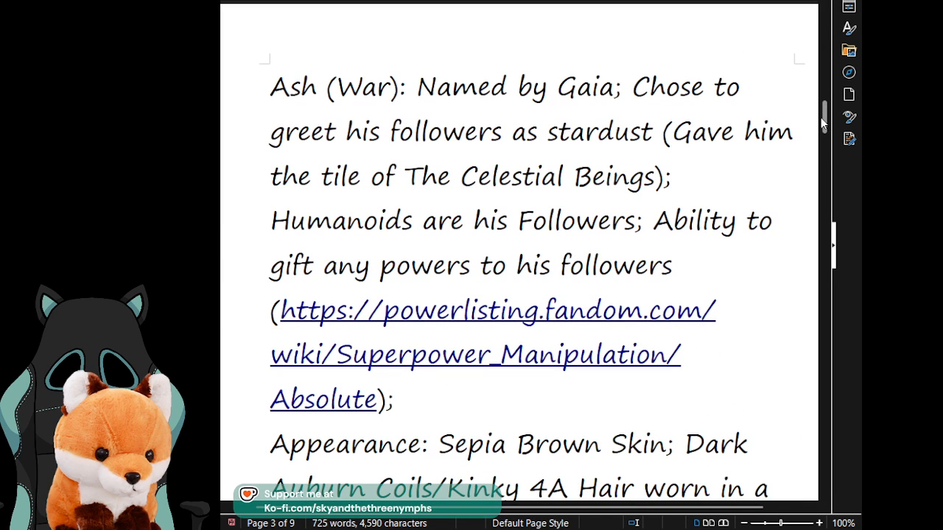
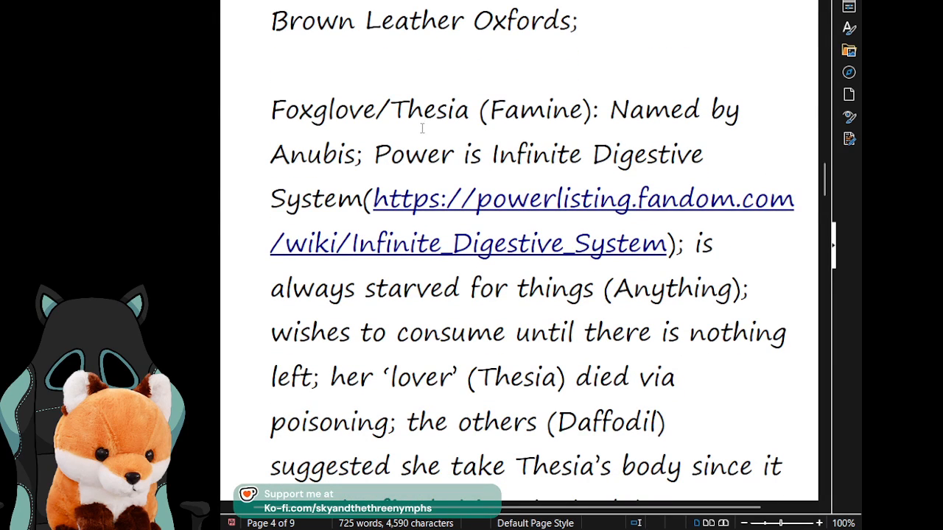
Step: Read the Foxglove/Thesia (Famine) entry, marking the name Thesia in its heading and checking the Oracle note about her followers
left_click_drag(389, 110, 474, 118)
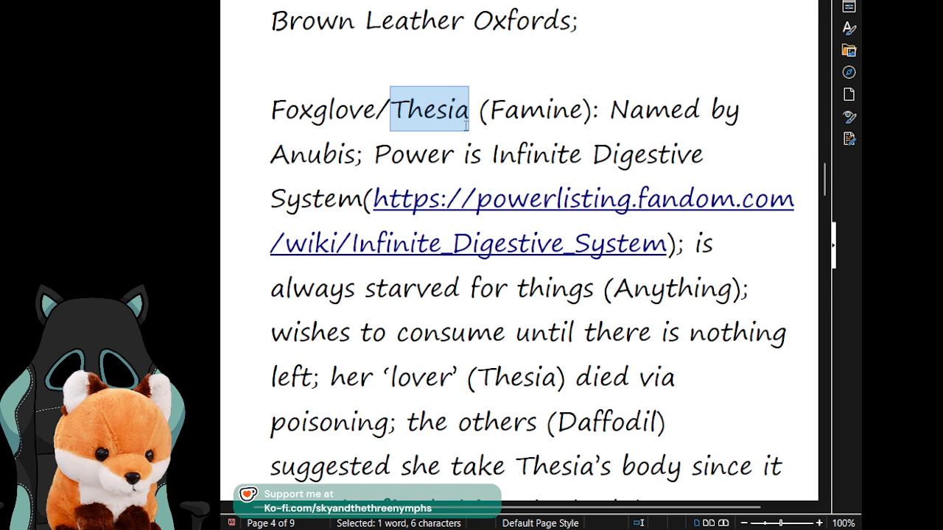
left_click(466, 125)
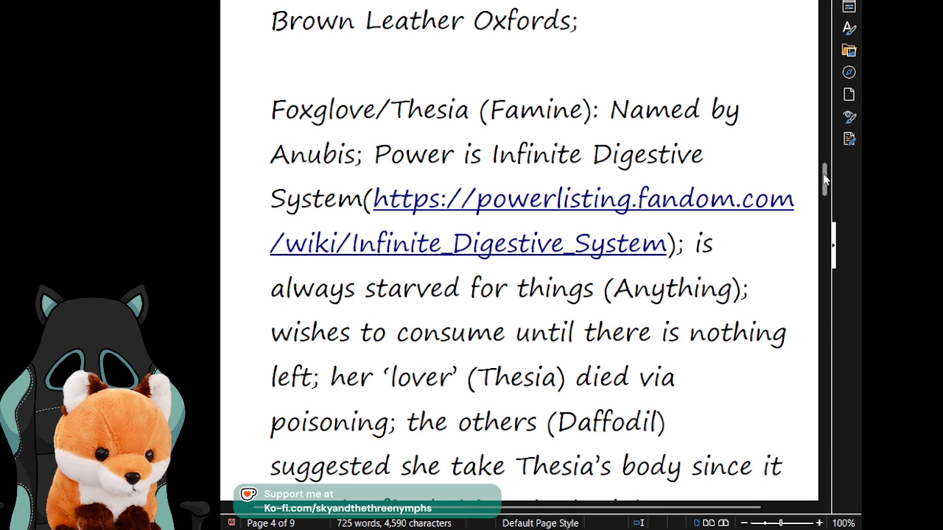
scroll(826, 181, "down", 1)
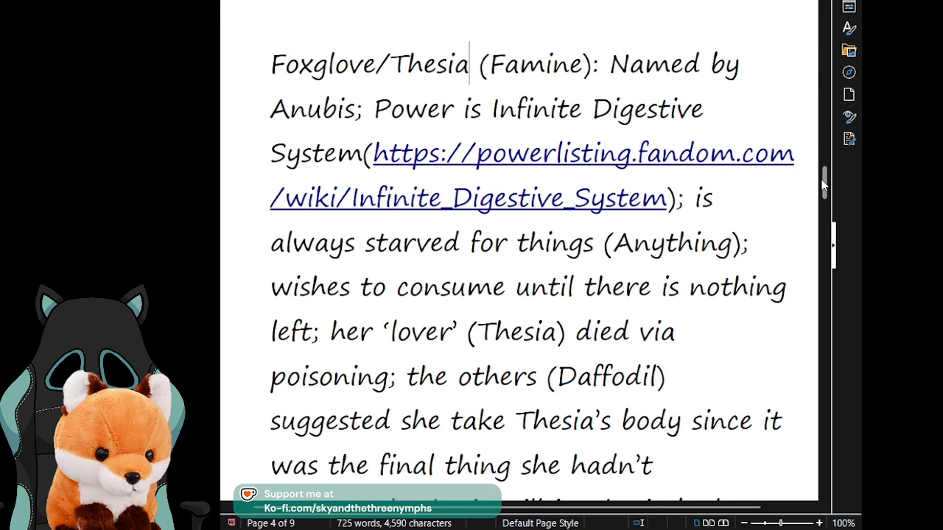
left_click_drag(821, 181, 825, 224)
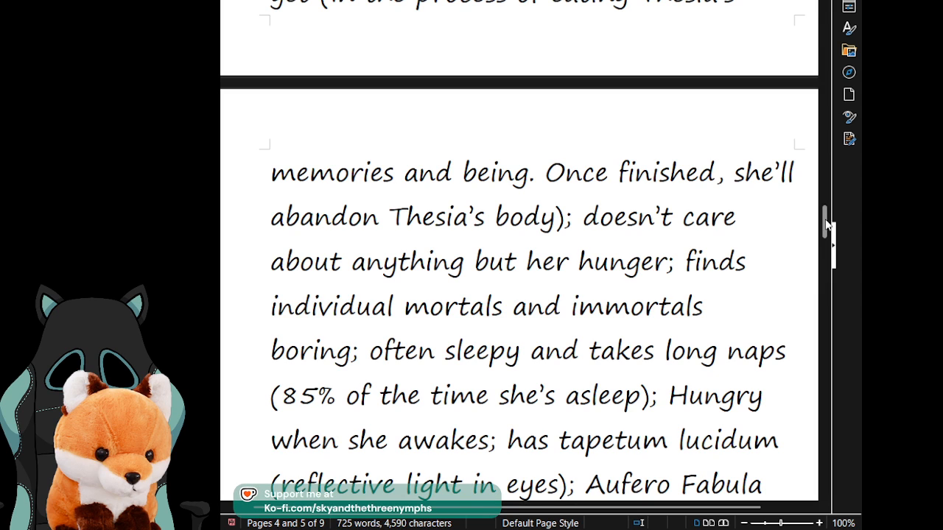
left_click_drag(821, 220, 820, 237)
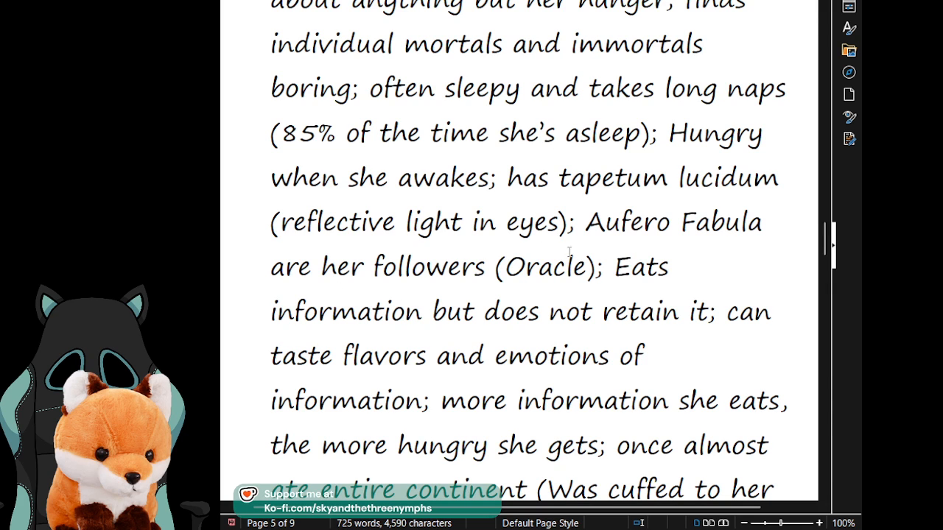
left_click_drag(506, 264, 588, 269)
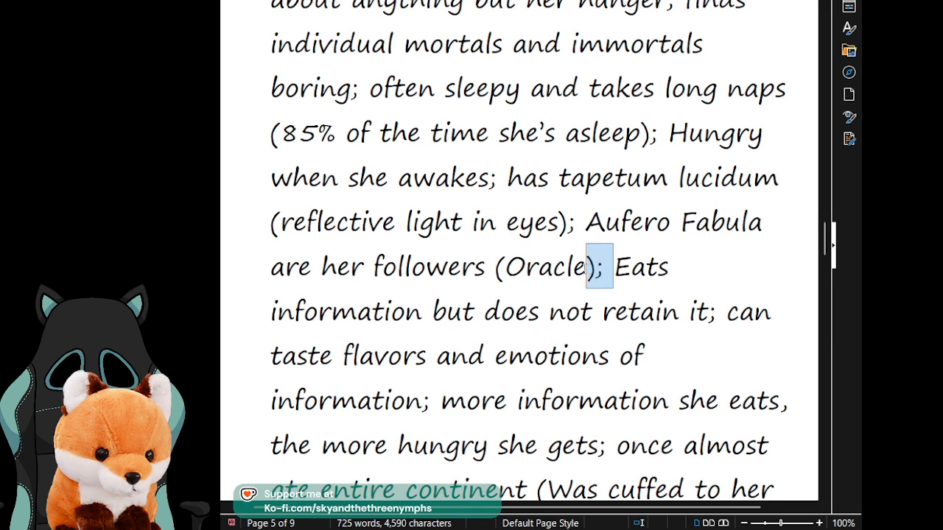
left_click(587, 269)
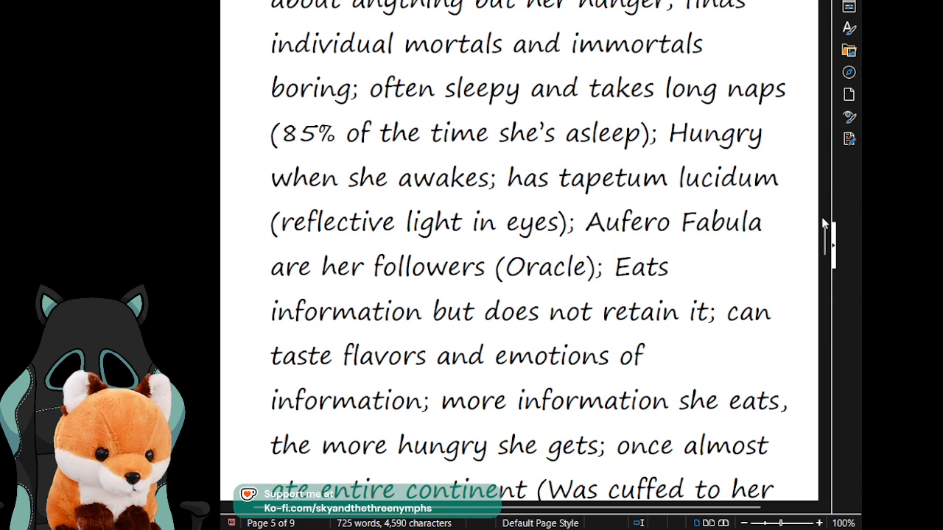
scroll(750, 125, "down", 3)
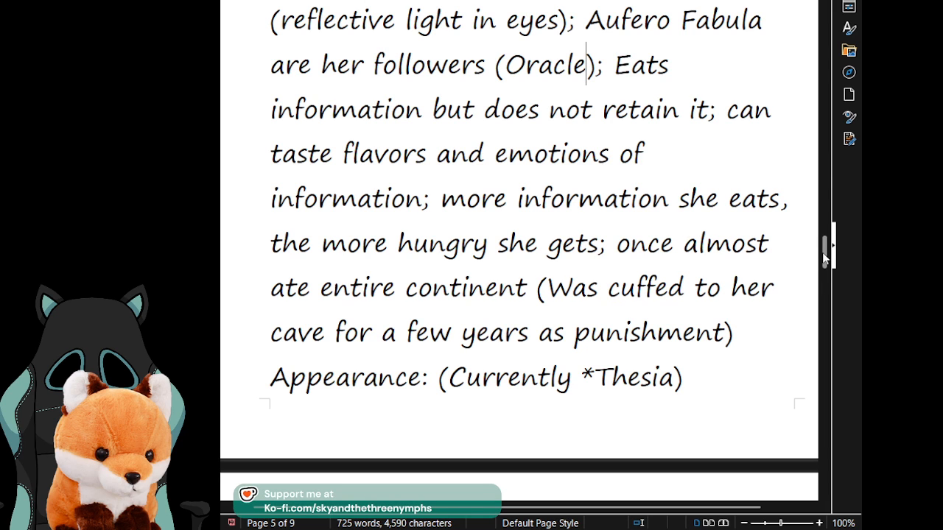
Step: Read Foxglove's appearance notes, the starred description of Thesia, and the opening of the Grim (Death) entry
left_click_drag(822, 252, 824, 271)
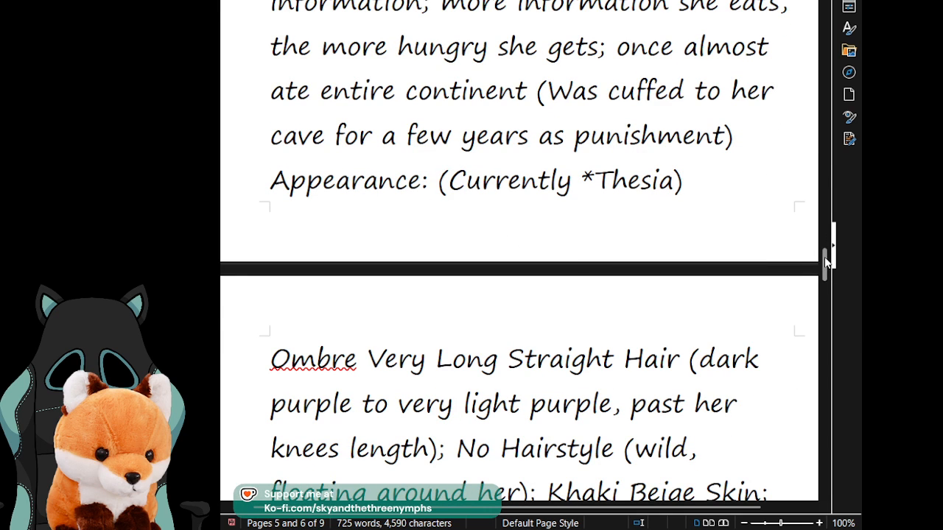
left_click_drag(825, 257, 824, 275)
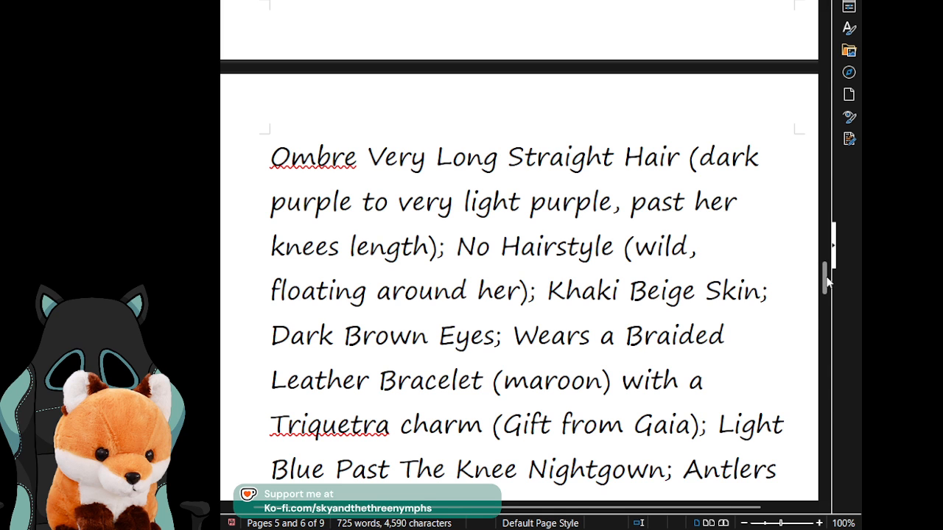
left_click_drag(826, 279, 826, 294)
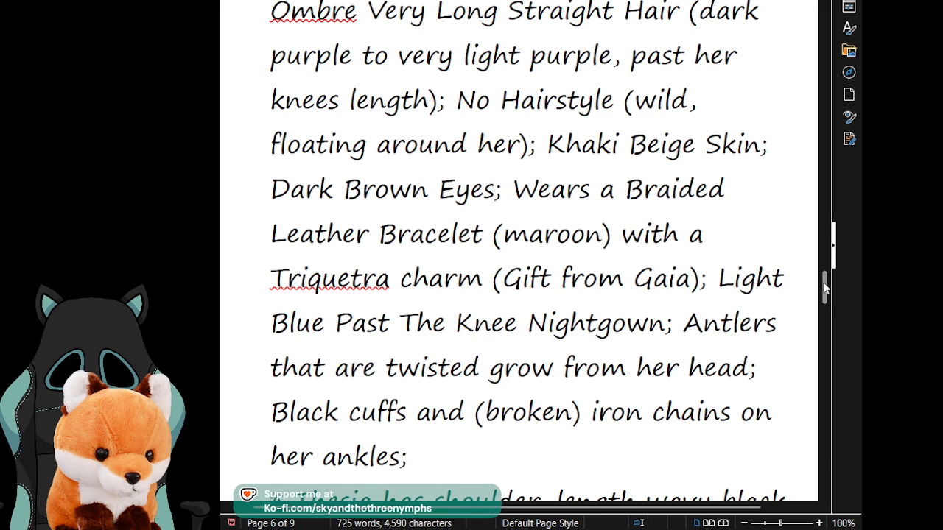
left_click_drag(824, 287, 823, 293)
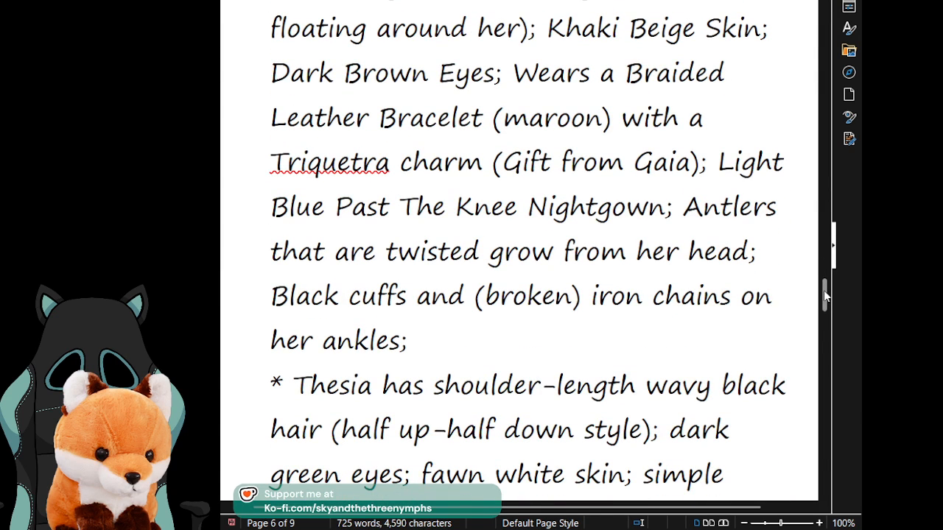
left_click_drag(824, 290, 828, 317)
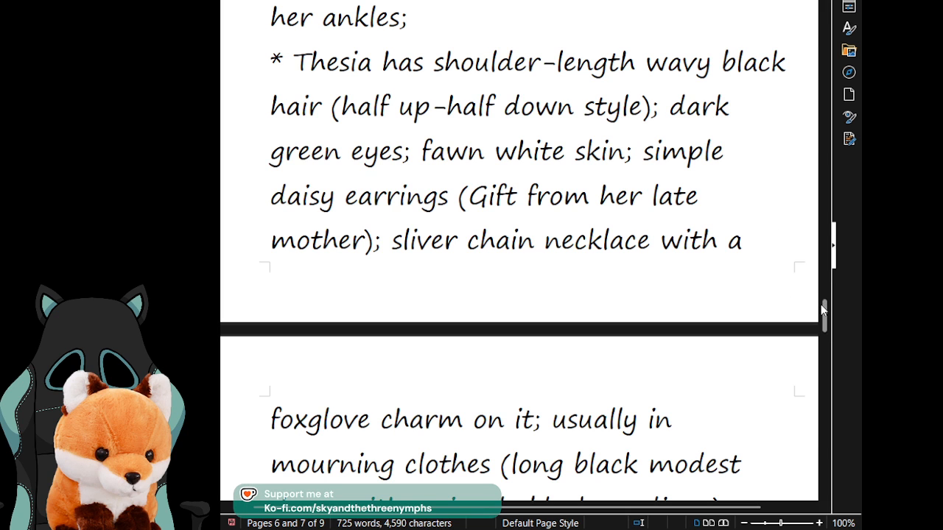
left_click_drag(824, 309, 824, 322)
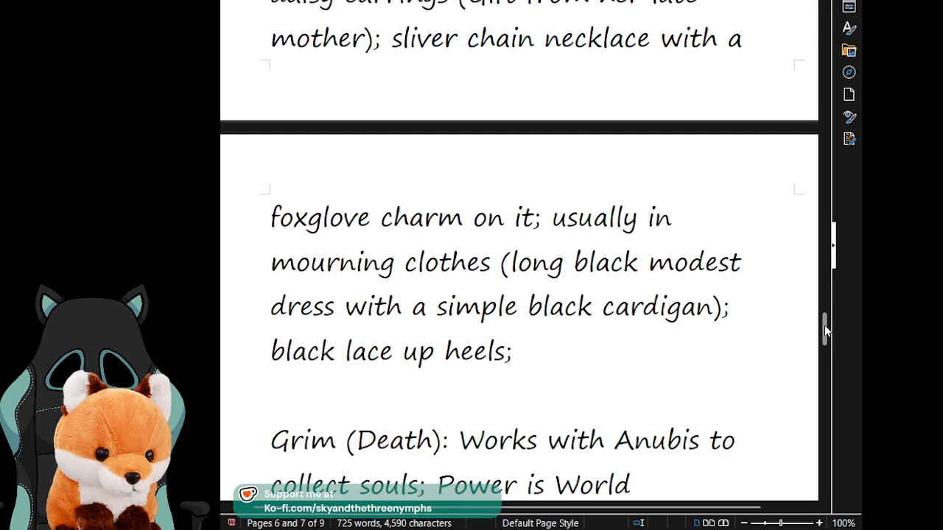
left_click_drag(824, 326, 817, 350)
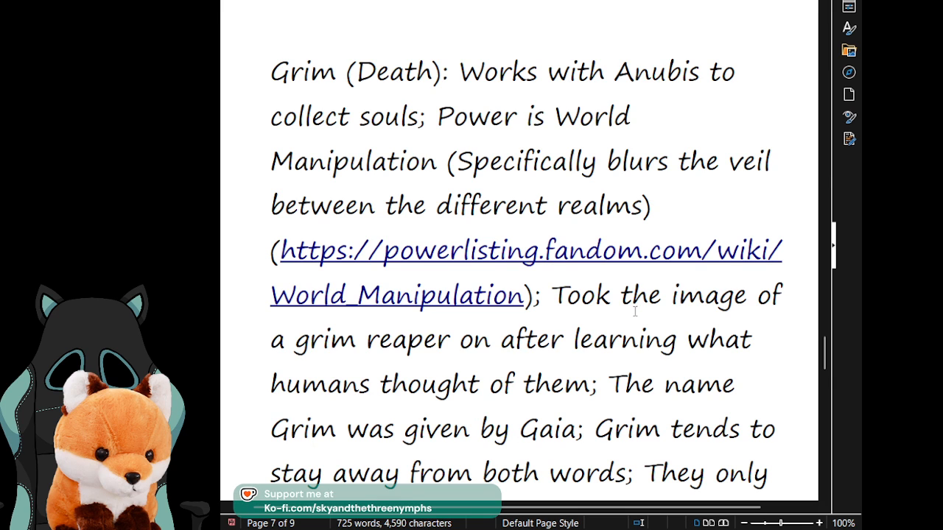
key("Down")
key("Down")
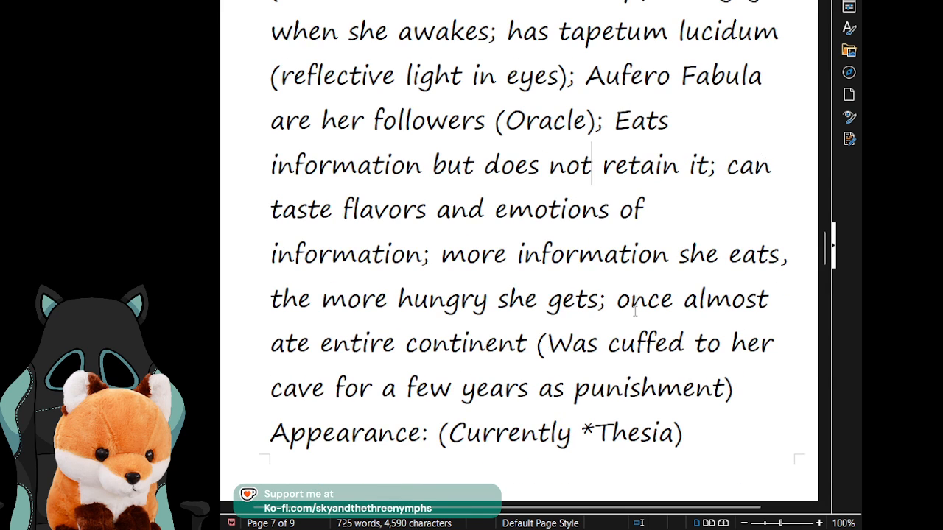
Step: Read from Foxglove's information-eating notes through her appearance description to the opening of the Grim (Death) entry
key("Down")
key("Down")
key("Down")
key("Down")
key("Down")
key("Down")
key("Down")
key("Down")
key("Down")
key("Down")
key("Down")
key("Down")
key("Down")
key("Down")
key("Down")
key("Down")
key("Down")
key("Down")
key("Down")
key("Down")
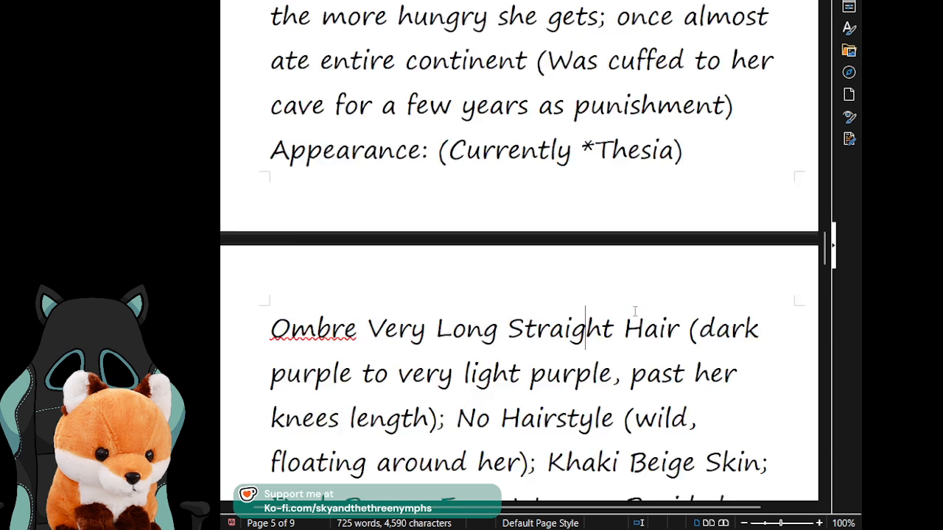
key("Down")
key("Down")
key("Down")
key("Down")
key("Down")
key("Down")
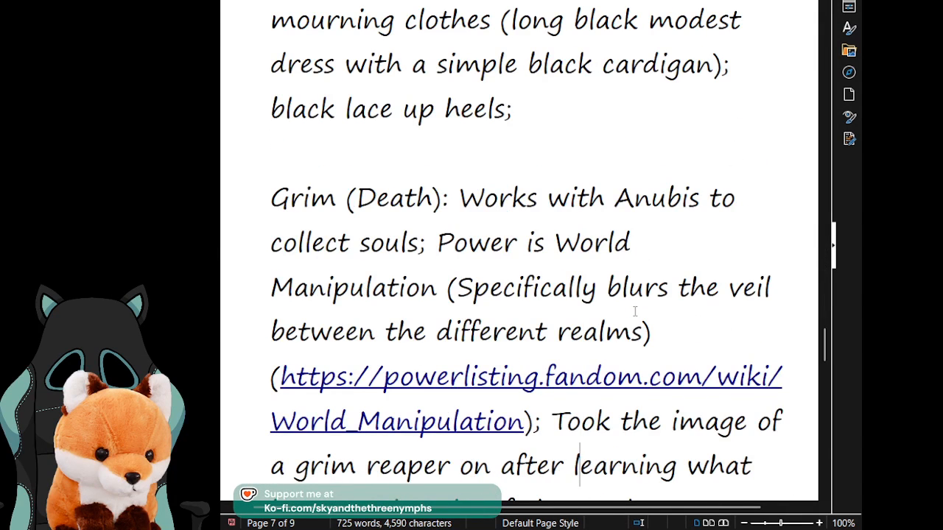
Step: Correct "words" to "worlds" in the note that Grim tends to stay away from both
key("Down")
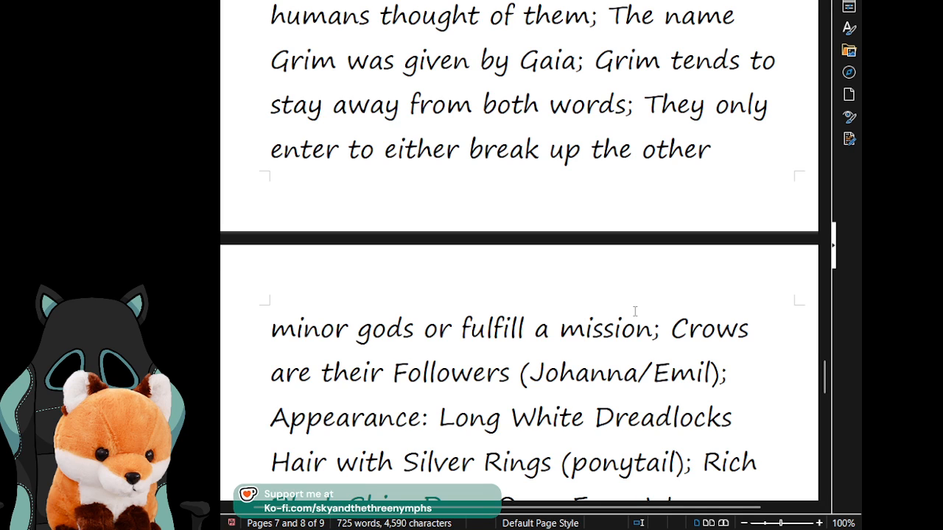
left_click(596, 106)
type("l")
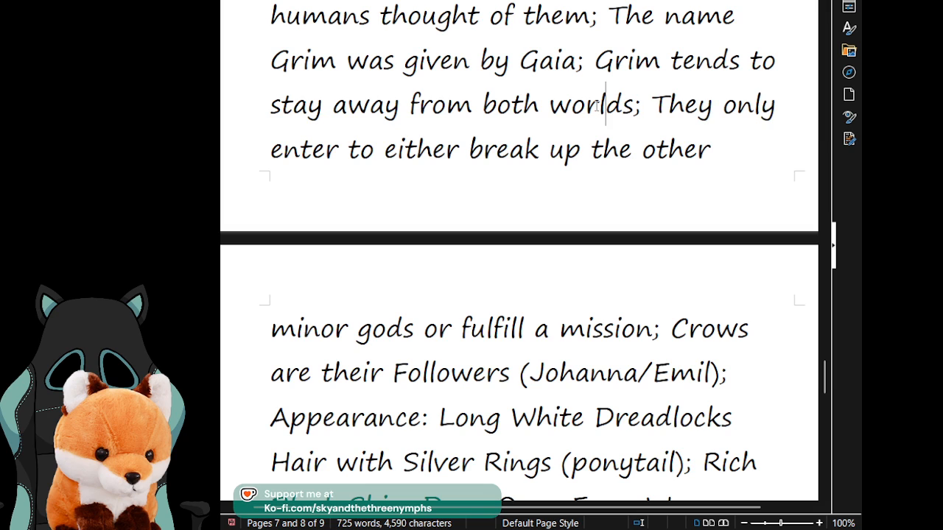
Step: Read Grim's followers note and appearance description, covering hair, clothing, the silver dagger and the first ear piercings
left_click(697, 190)
key("Down")
key("Down")
key("Down")
key("Down")
key("Down")
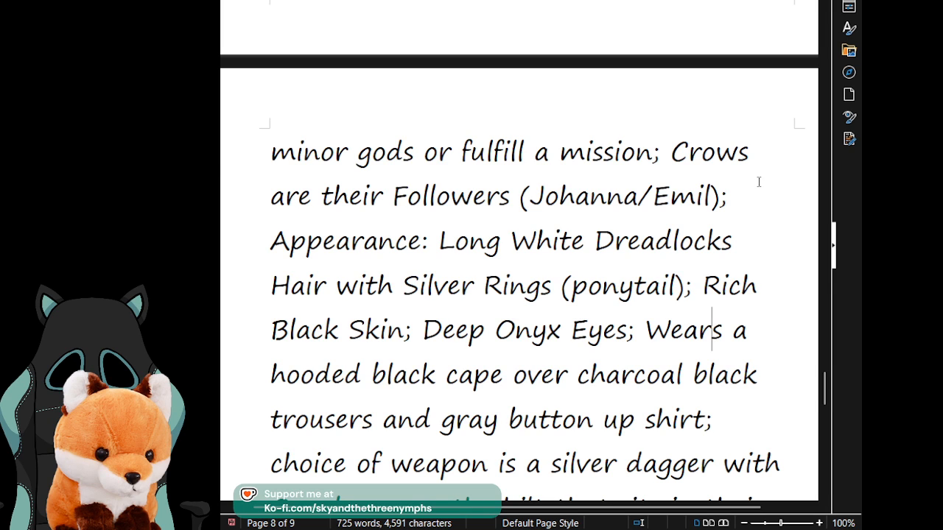
key("Down")
key("Down")
key("Down")
key("Down")
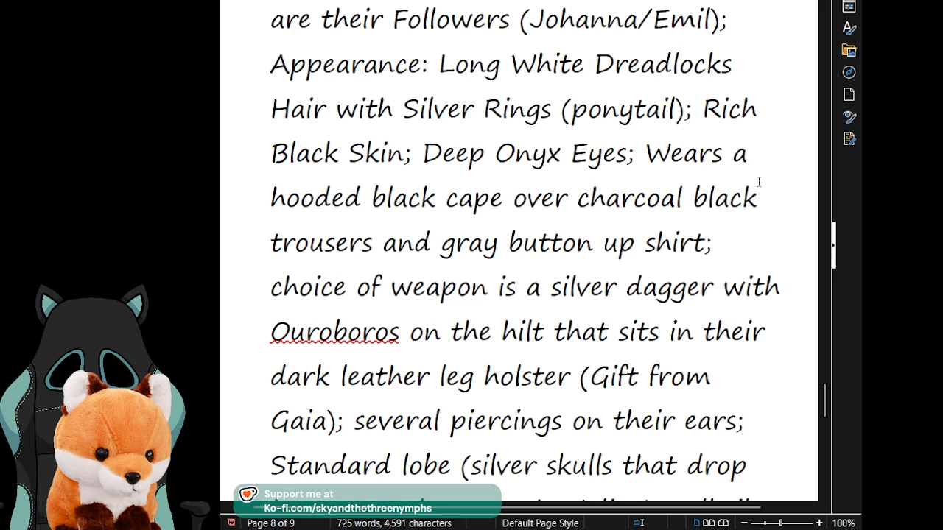
key("Down")
key("Down")
key("Down")
key("Down")
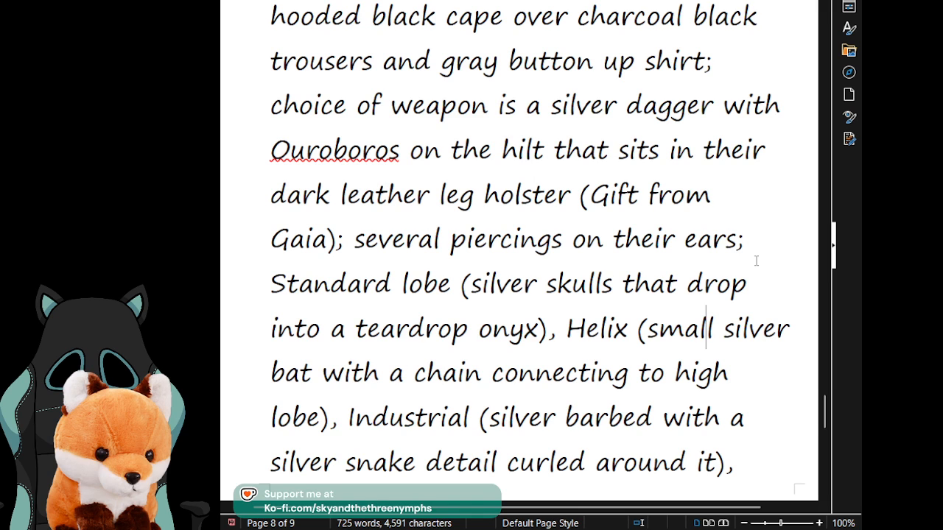
Step: Reread Grim's lobe and Helix piercing descriptions and continue through the Industrial piercing to the High Lobe line
key("Up")
key("Up")
key("Right")
key("Down")
key("Down")
key("Left")
key("Left")
key("Left")
key("Left")
key("Left")
key("Left")
key("Left")
key("Left")
key("Left")
key("Left")
key("Up")
key("Up")
key("Down")
key("Down")
key("Right")
key("Right")
key("Down")
key("Down")
key("Down")
key("Down")
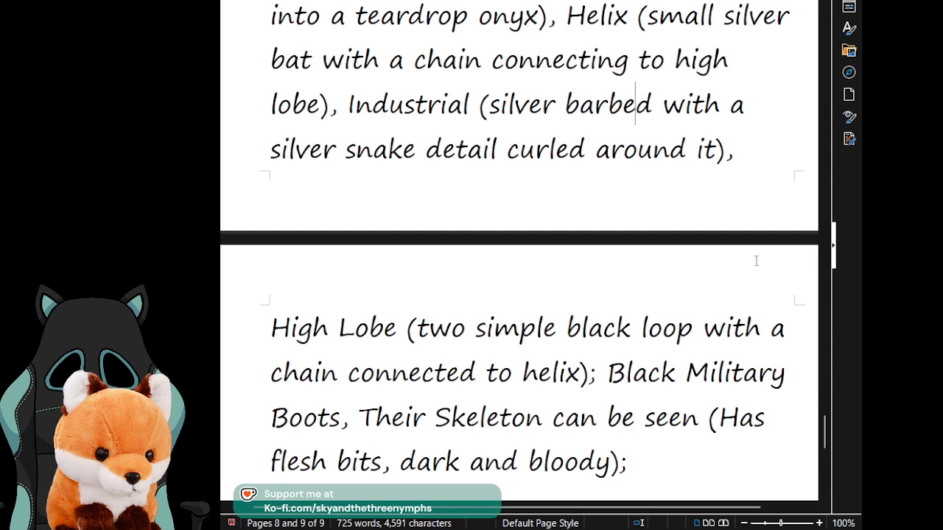
Step: Check the closing lines of Grim's entry about the High Lobe piercing, boots and skeleton, and return to the document's start
key("Right")
key("Right")
key("Up")
key("Up")
key("Right")
key("Right")
key("Right")
key("Right")
key("Right")
key("Down")
key("Down")
key("Down")
key("Down")
key("Up")
key("Down")
key("Up")
key("Down")
left_click_drag(824, 429, 810, 14)
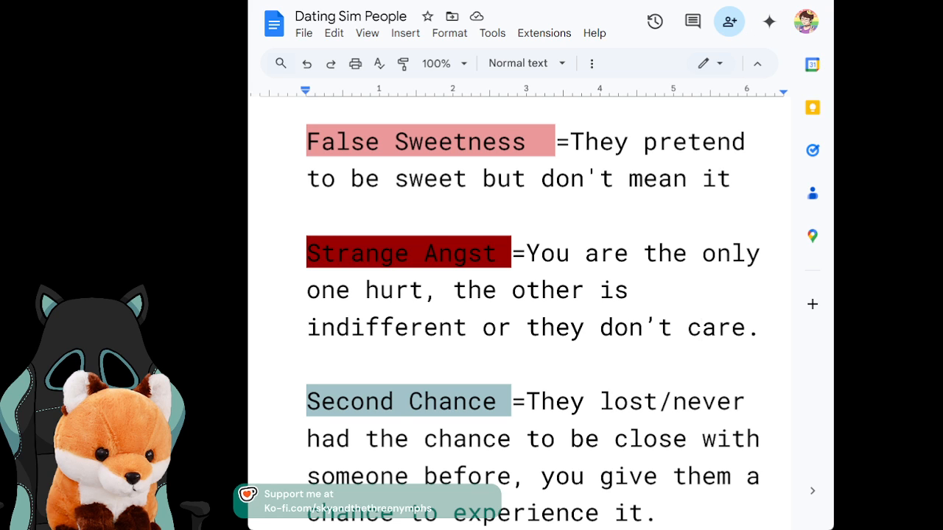
Step: Look over the Dating Sim spreadsheet and the Twine story map, ending on the Dating Sim People document in Google Docs
key("ctrl+Tab")
key("ctrl+Tab")
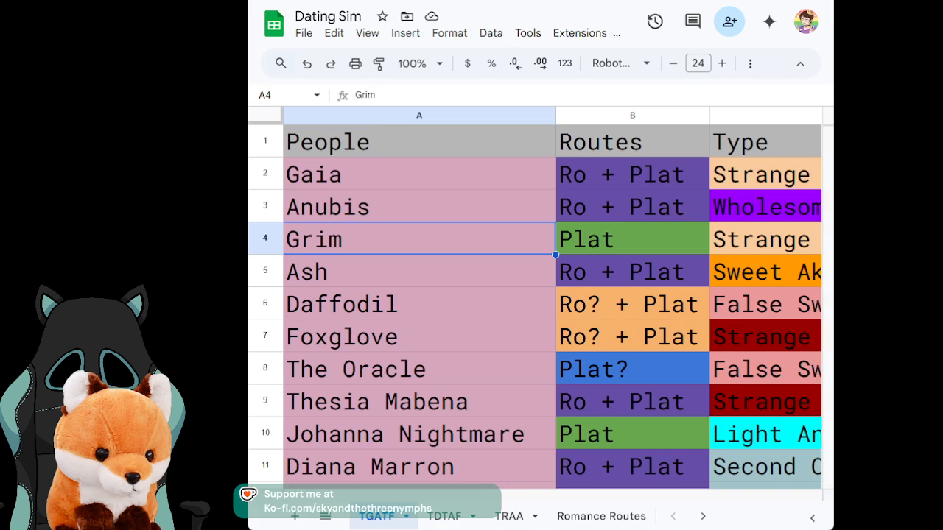
key("ctrl+Tab")
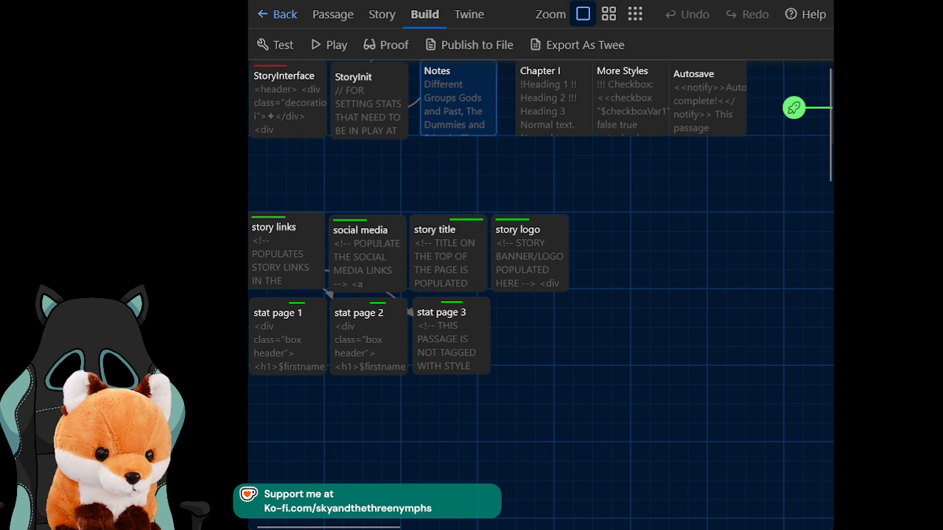
key("ctrl+Tab")
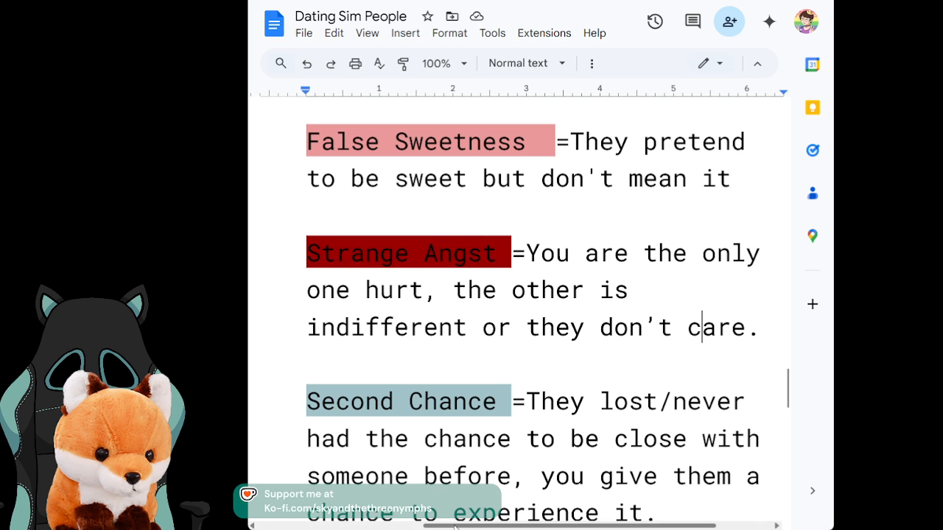
Step: Open the TRAA section of the Dating Sim People document and go to the end of its character list
right_click(245, 492)
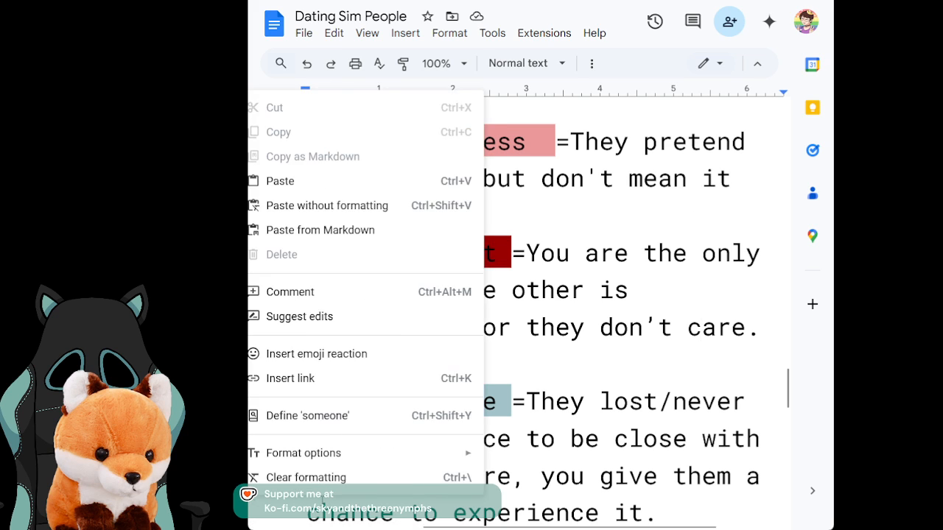
left_click(695, 437)
left_click_drag(565, 526, 387, 524)
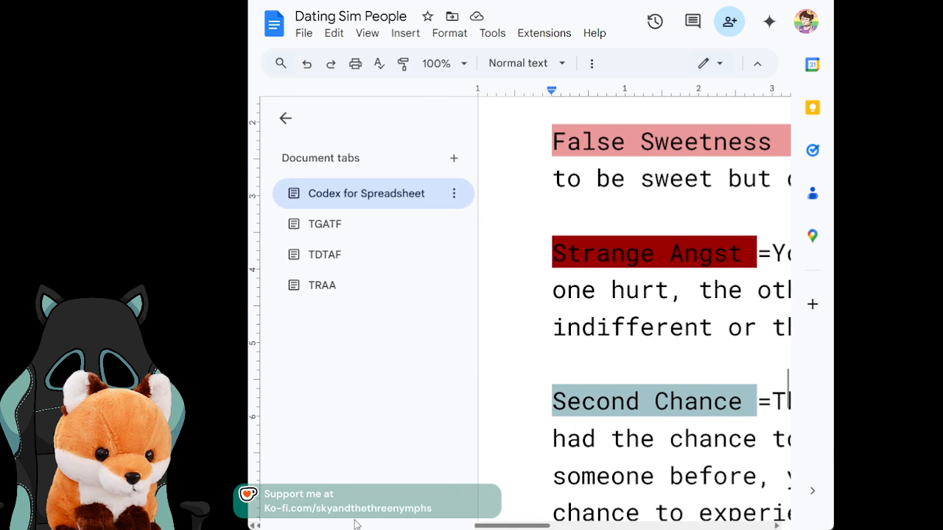
left_click(329, 300)
left_click_drag(792, 177, 812, 457)
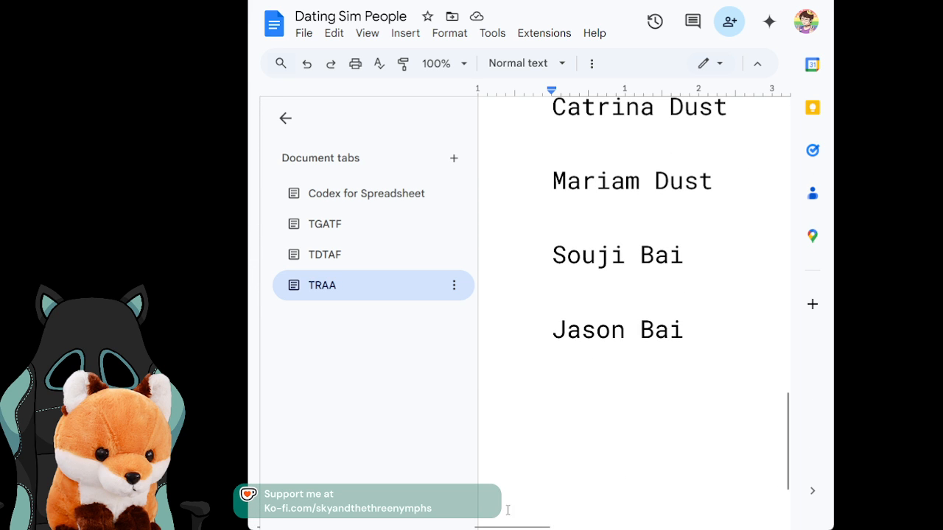
Step: Add "= Goblin, Chill, Loves wife," after Jason's name, the last entry in the TRAA character list
left_click_drag(518, 525, 648, 511)
key("End")
left_click_drag(545, 528, 578, 527)
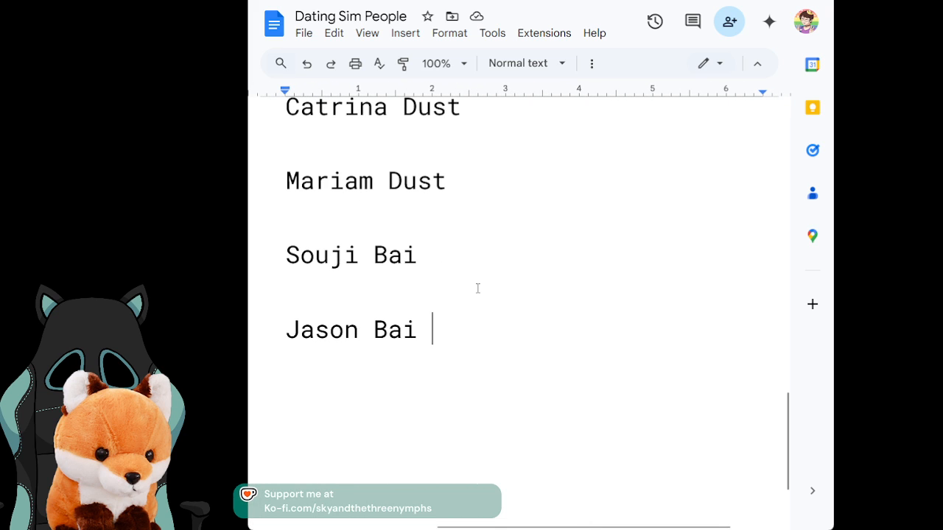
type("=")
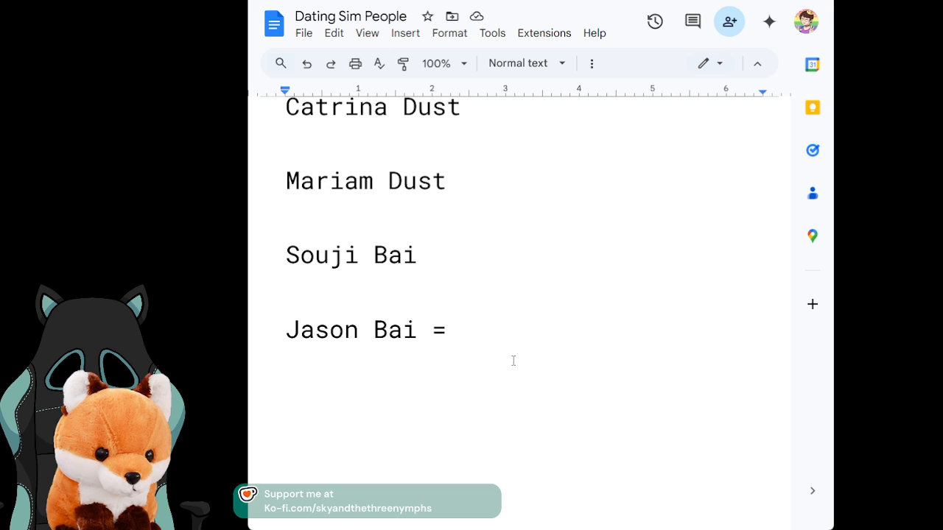
type("Goblin")
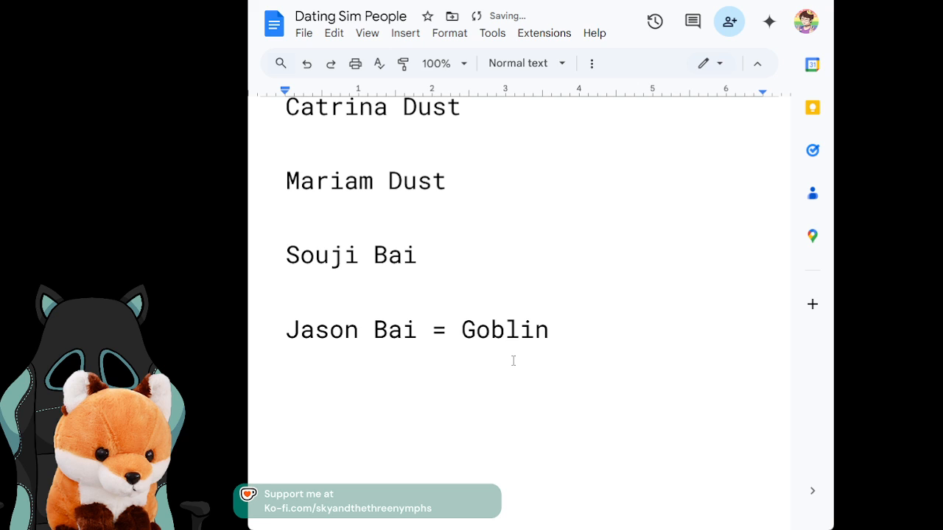
key("BackSpace")
type(",")
type("Chill")
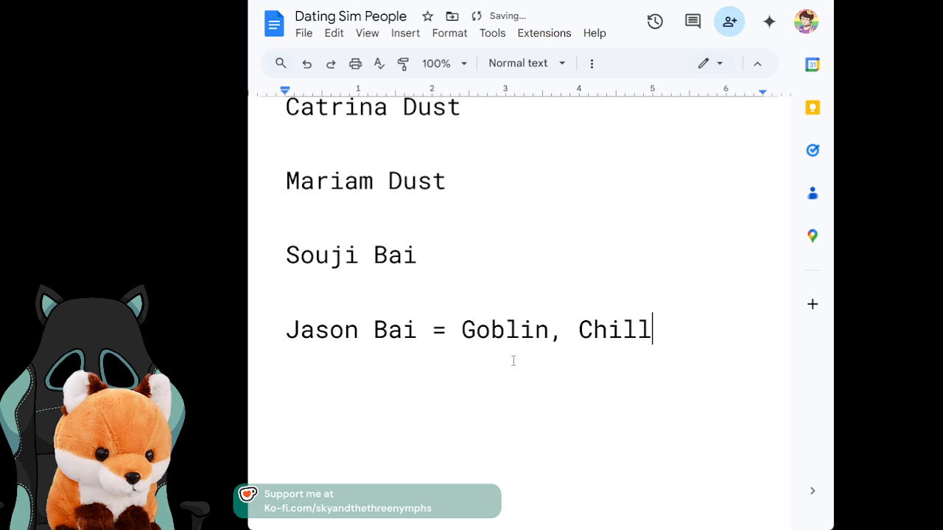
type(",")
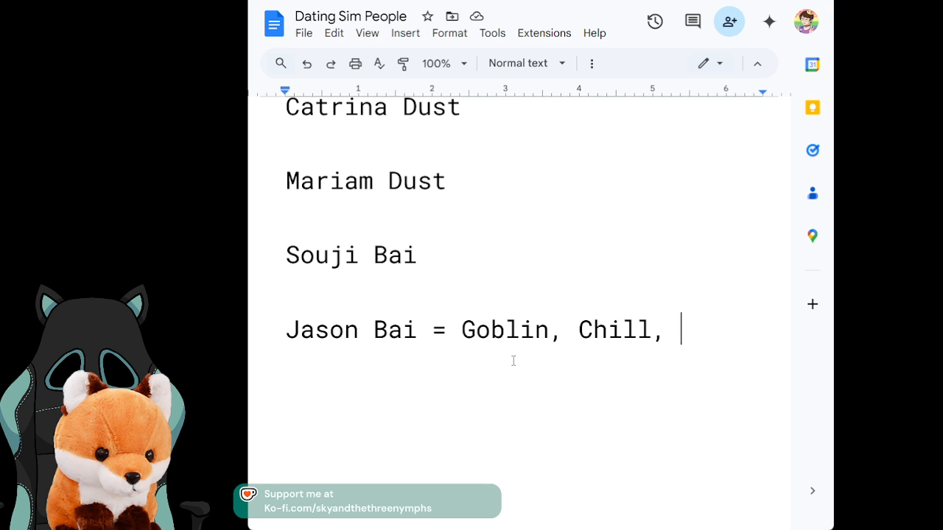
type("Loves ")
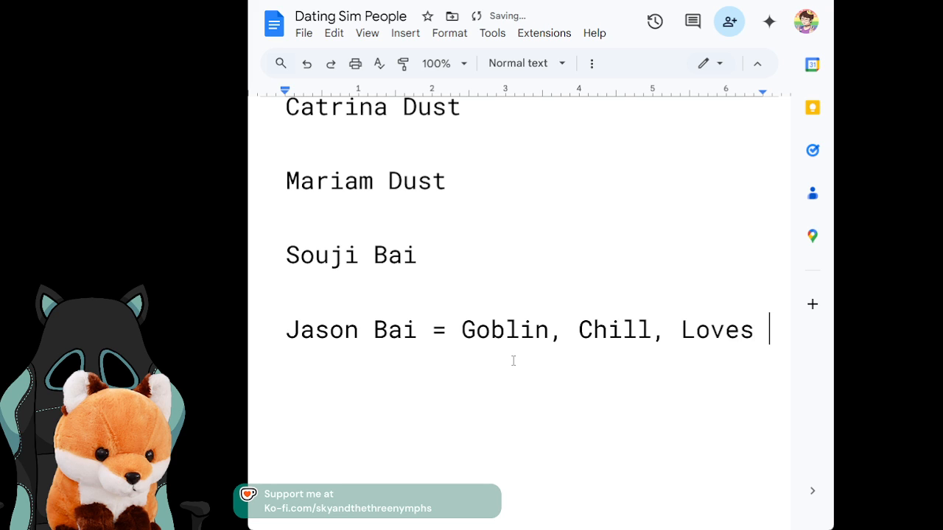
type("Wife,")
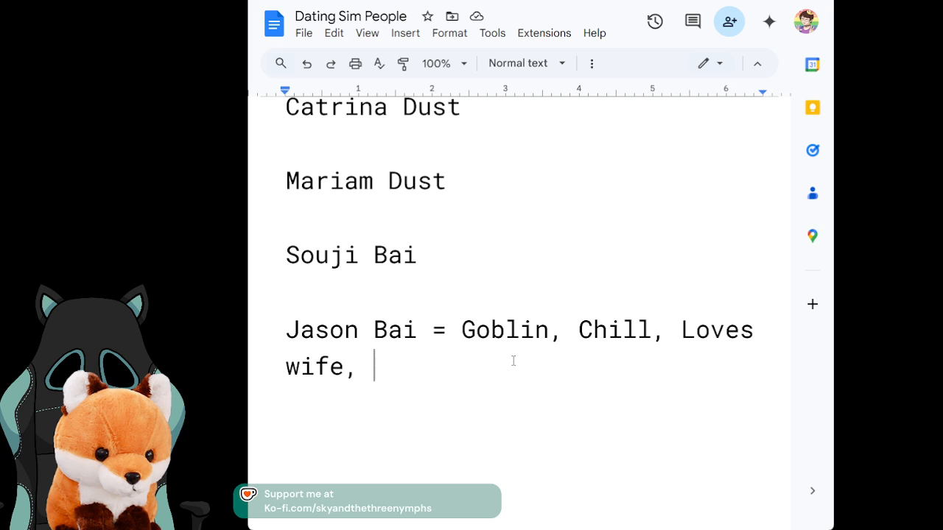
Step: Add "= Angel, Father head of church," after Souji's name in the TRAA character list
left_click(485, 244)
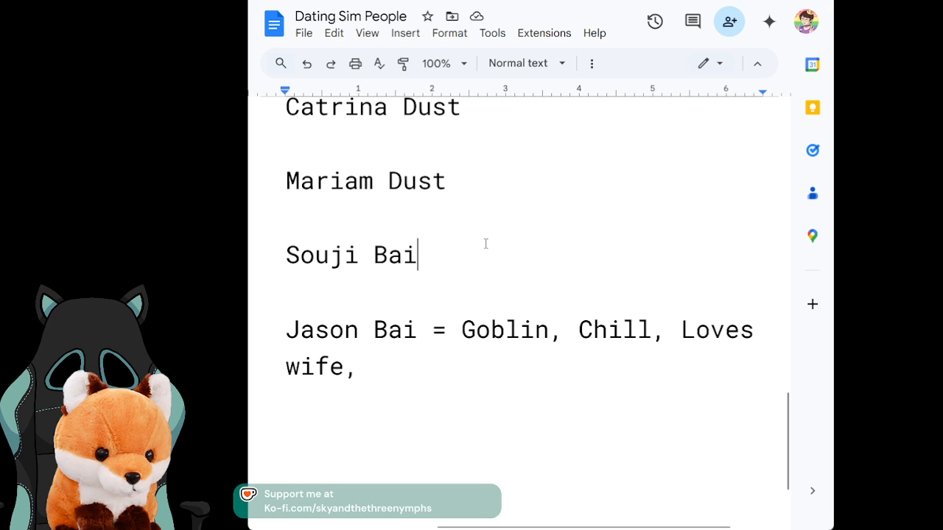
type("=")
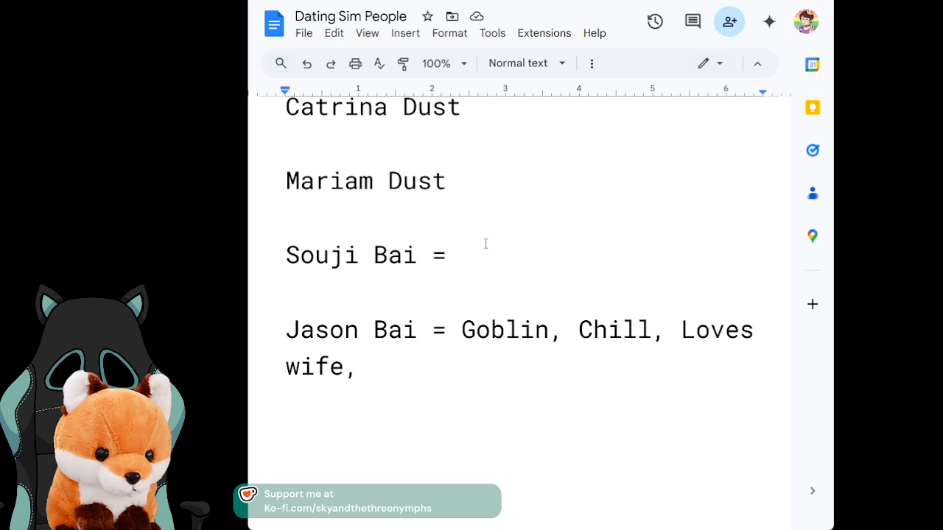
type("Anhel")
key("BackSpace")
key("BackSpace")
key("BackSpace")
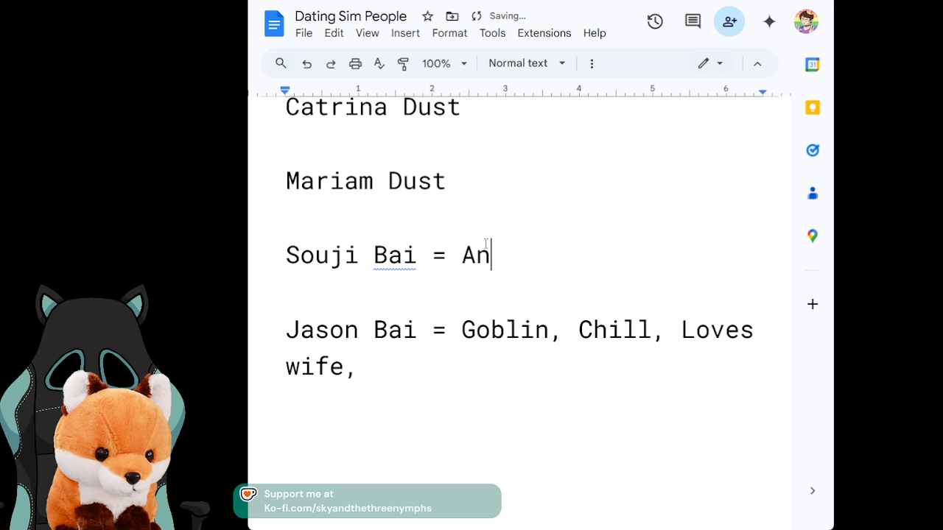
type("gel, Father ")
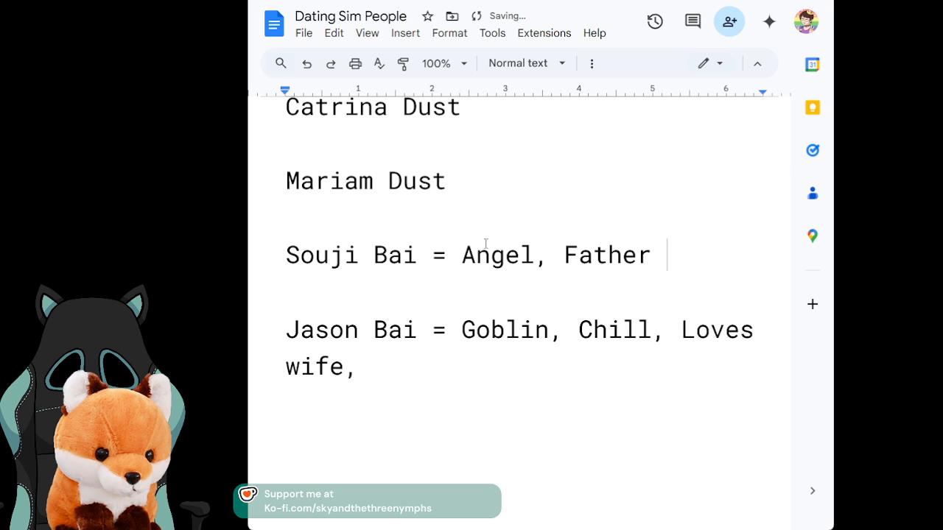
type("head of ")
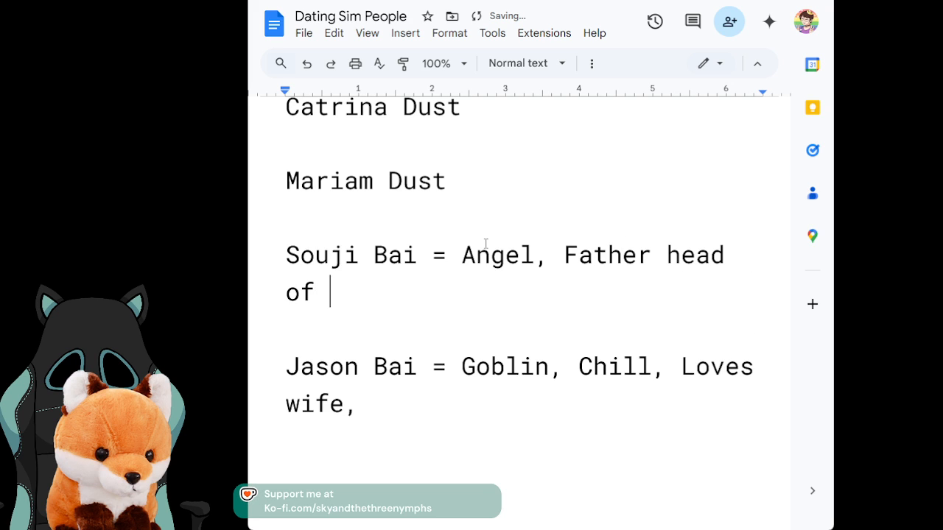
type("church,")
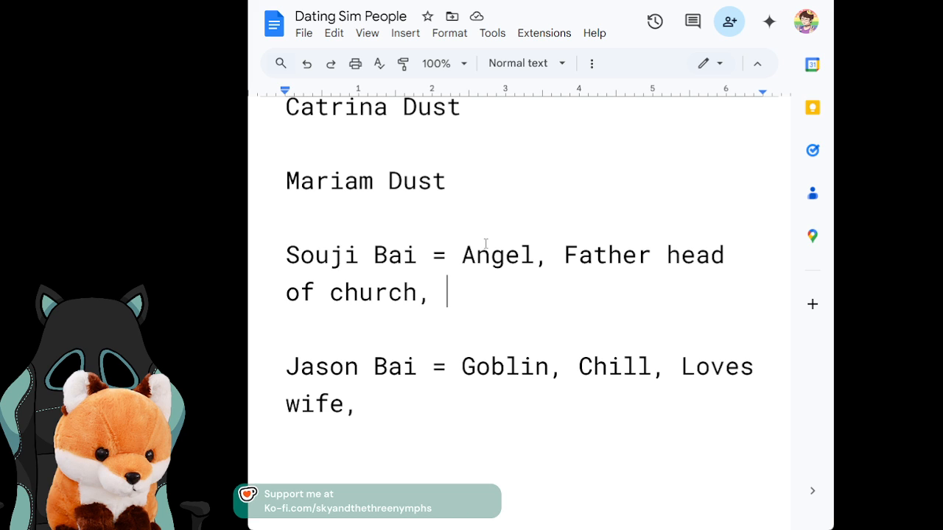
Step: Extend Souji's traits with "Loves her husband, cares for her little sister, Sassy"
type("L")
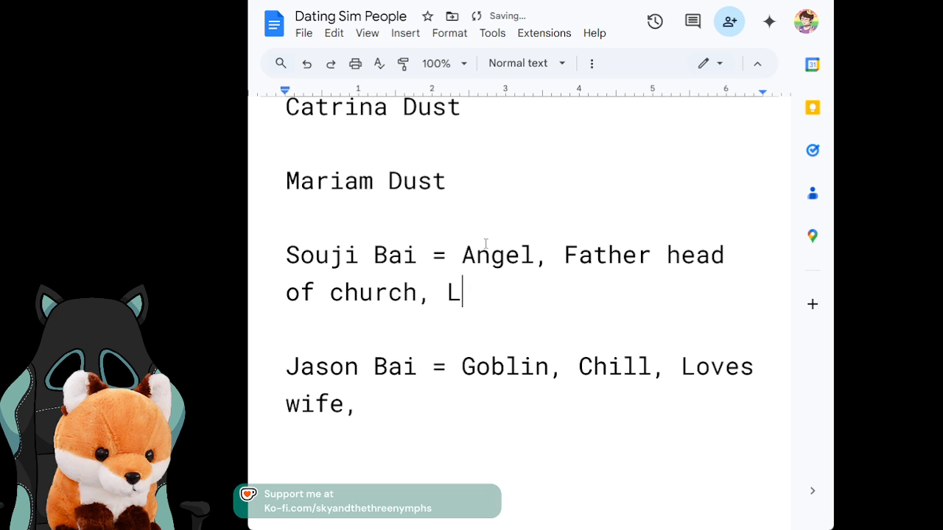
type("oves her hu")
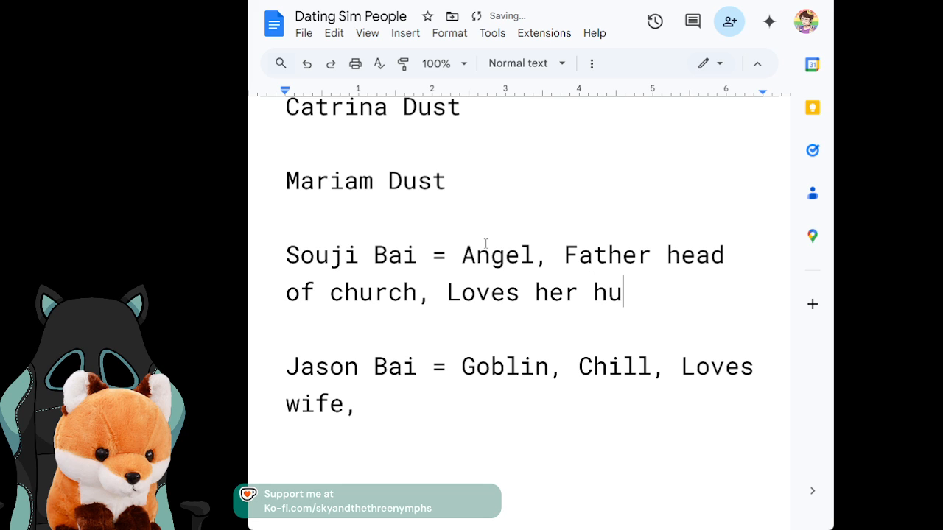
type("sband,")
key("BackSpace")
type(", c")
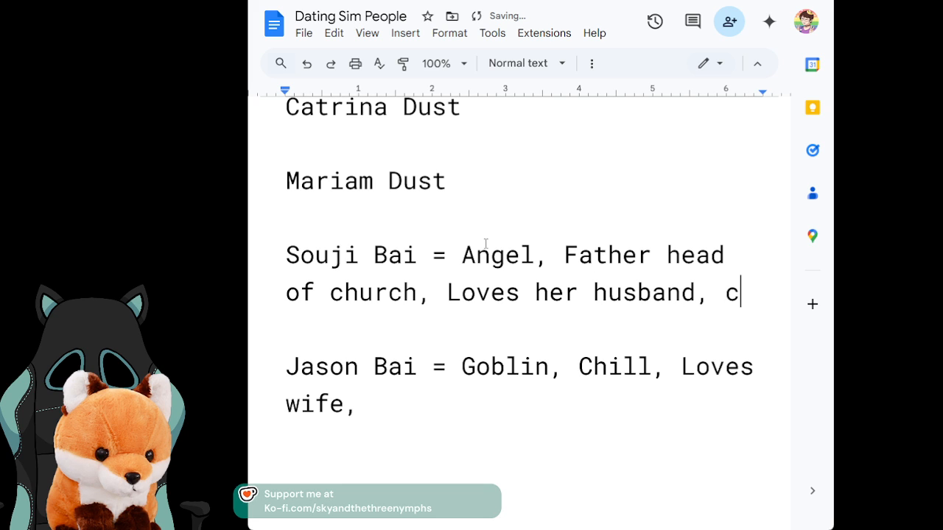
type("ares fo")
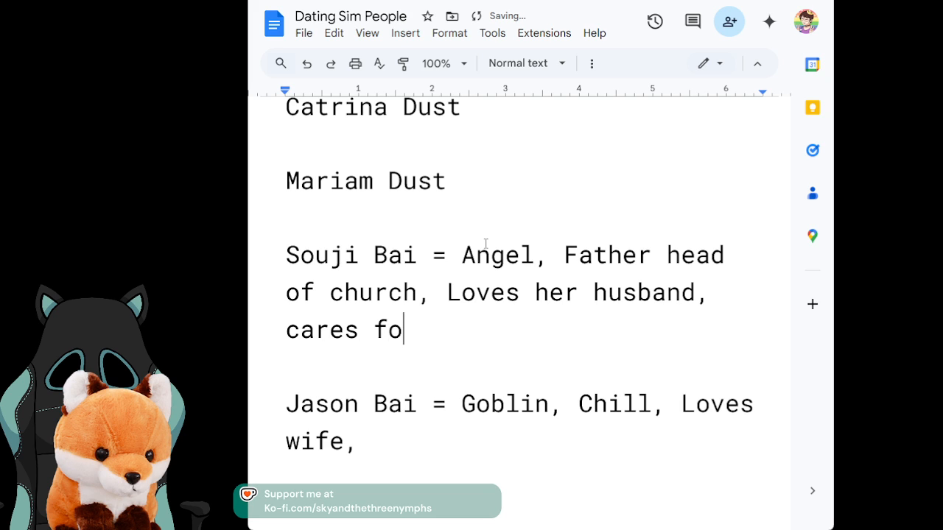
type("r her lit")
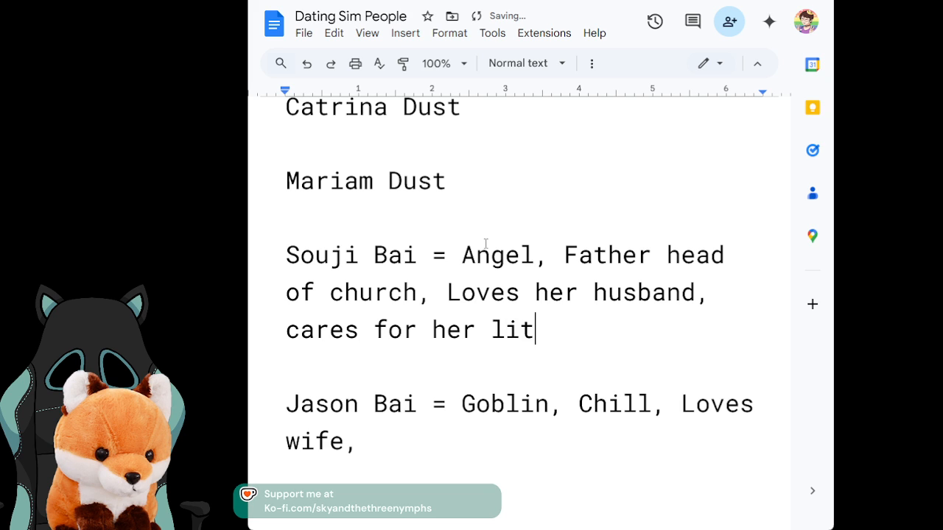
type("tle sister,")
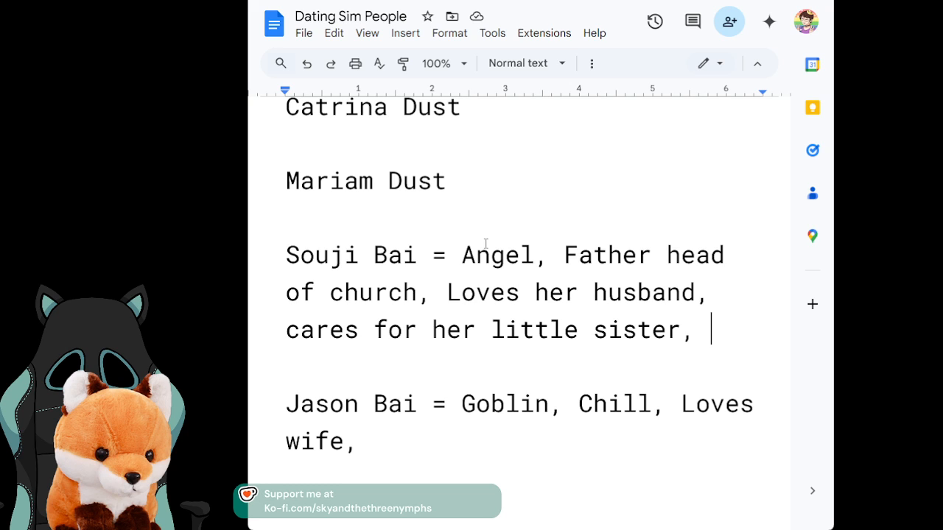
type("Sassy")
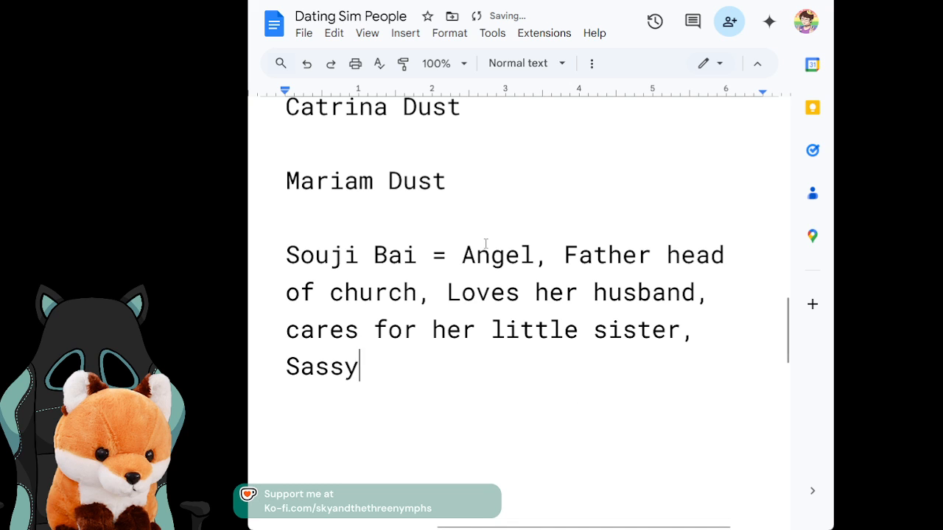
Step: Add "and petty" after "Sassy" at the end of Souji's traits
key("BackSpace")
type("and petty")
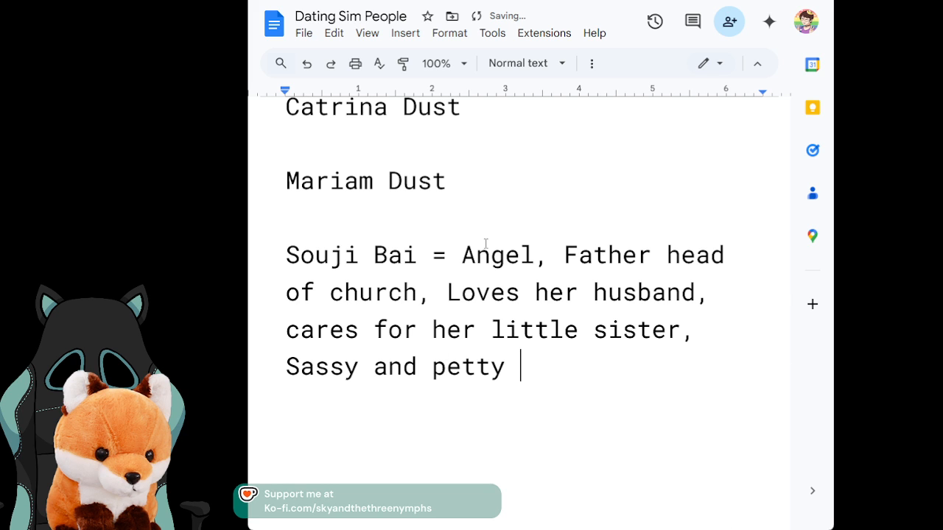
key("BackSpace")
Step: Add "= Nekojin, Single mother," after Mariam's name in the TRAA character list
key("Down")
key("Down")
key("Down")
key("Down")
key("Down")
key("Down")
key("Down")
key("Up")
key("Down")
key("Up")
key("Up")
key("Up")
key("Up")
key("Up")
key("Up")
key("Up")
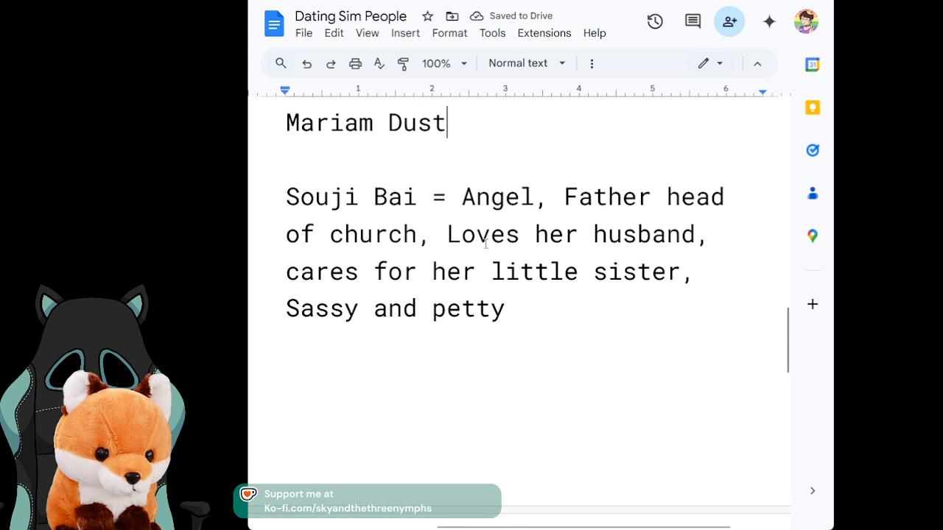
key("Down")
type("=")
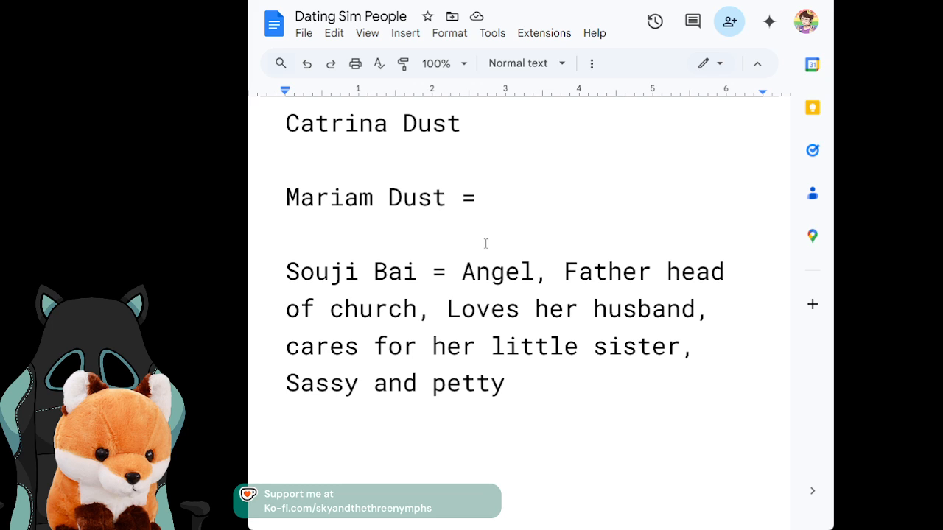
type("Nekoji")
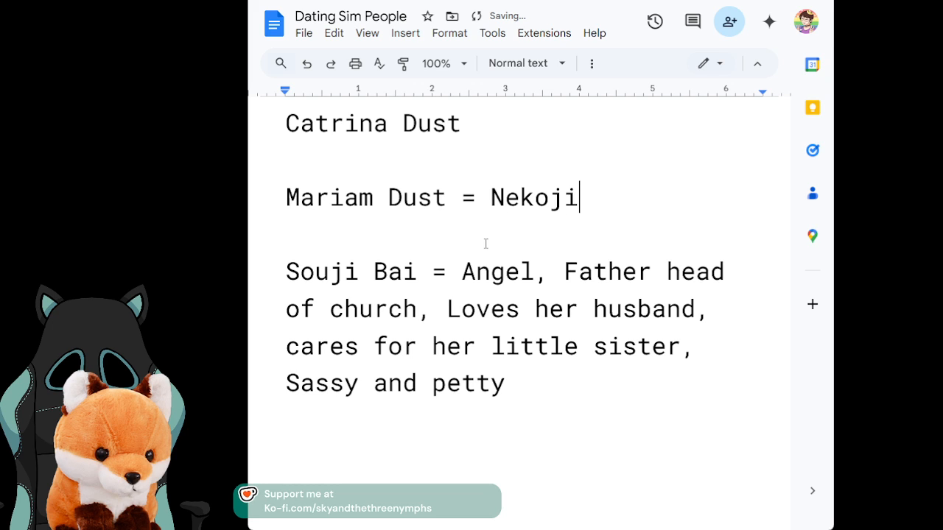
type("n,")
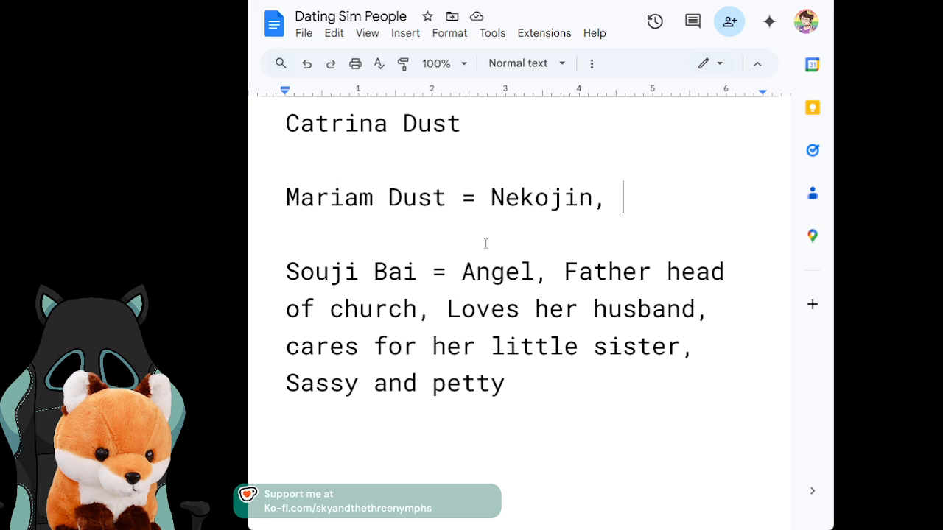
type("S")
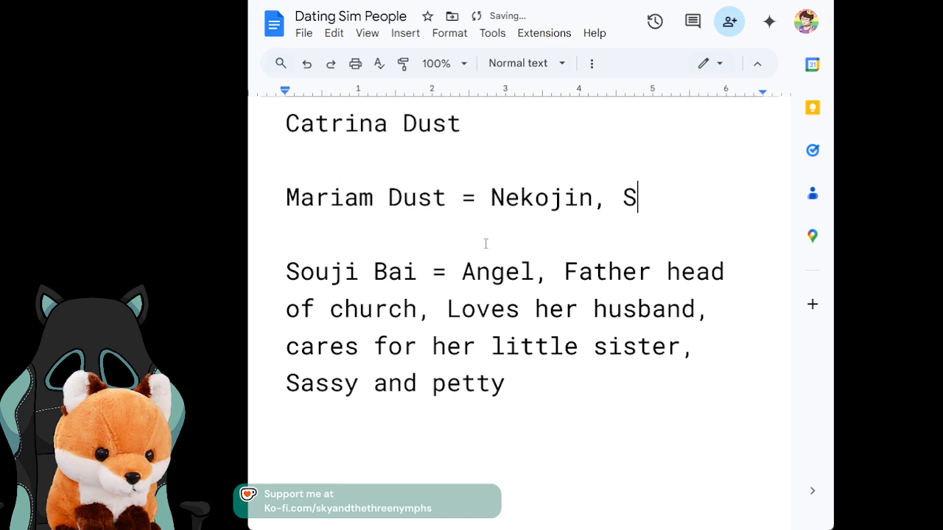
type("ingle")
key("BackSpace")
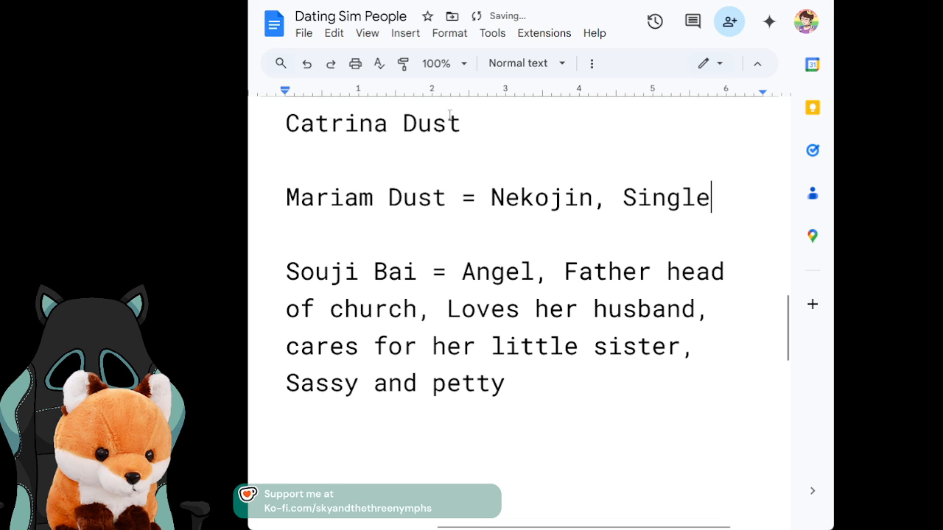
type("mother,")
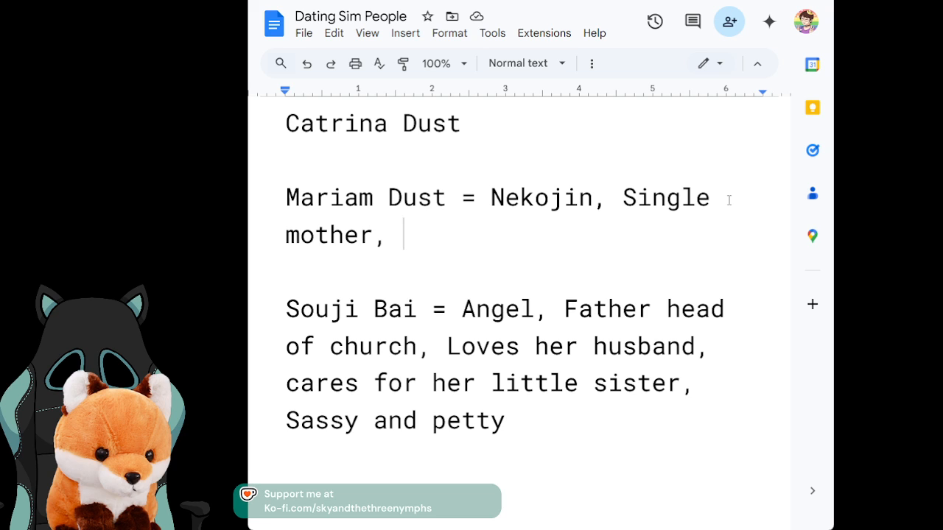
Step: Extend Mariam's traits with "Makes bombs, poisonous plants", correcting the misspelled last word
type("Mak")
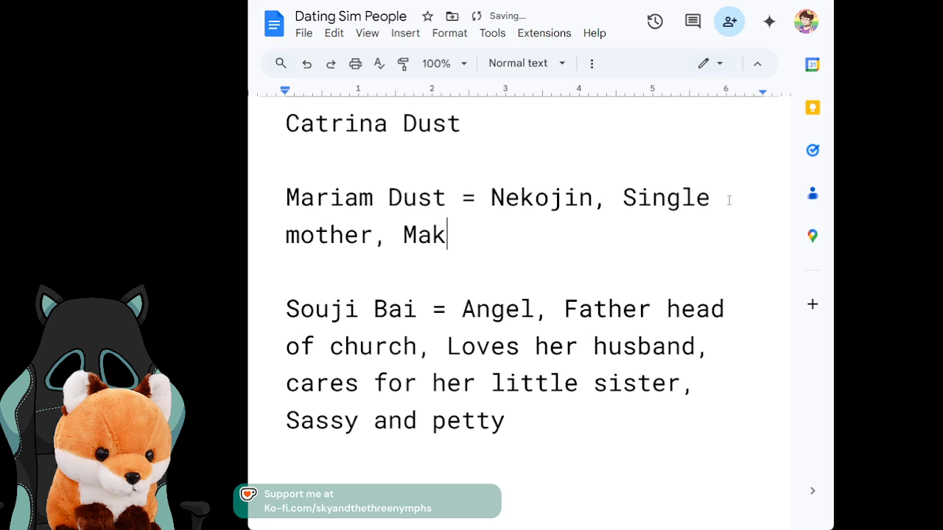
type("es bombs,")
key("BackSpace")
type(",")
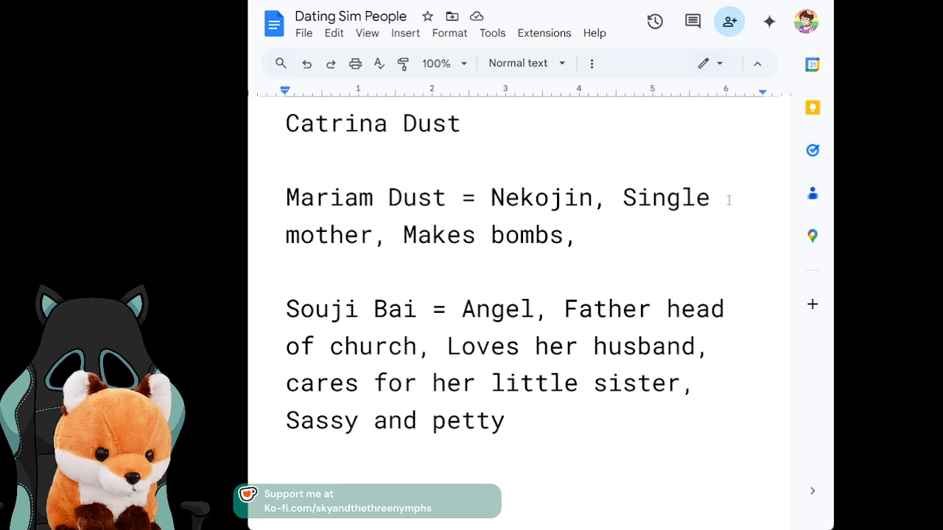
type("po")
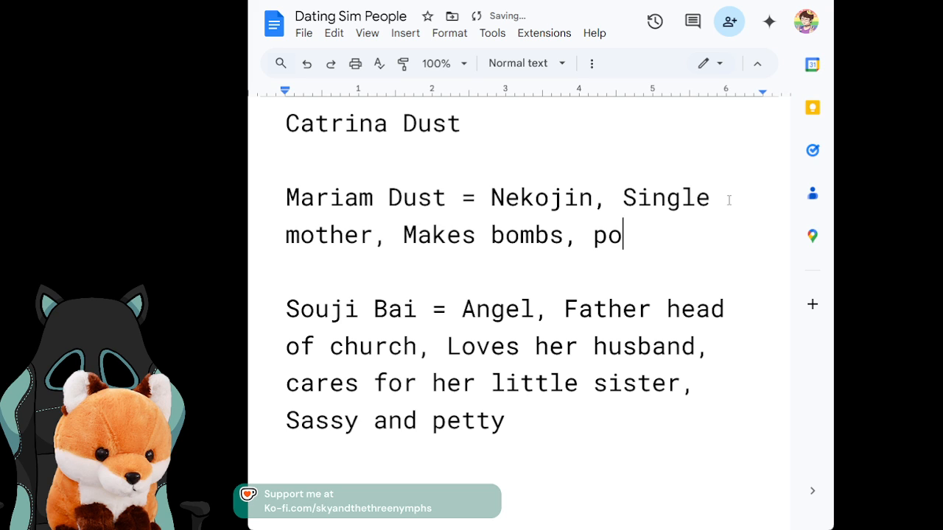
type("ison")
key("BackSpace")
type("ousn")
key("BackSpace")
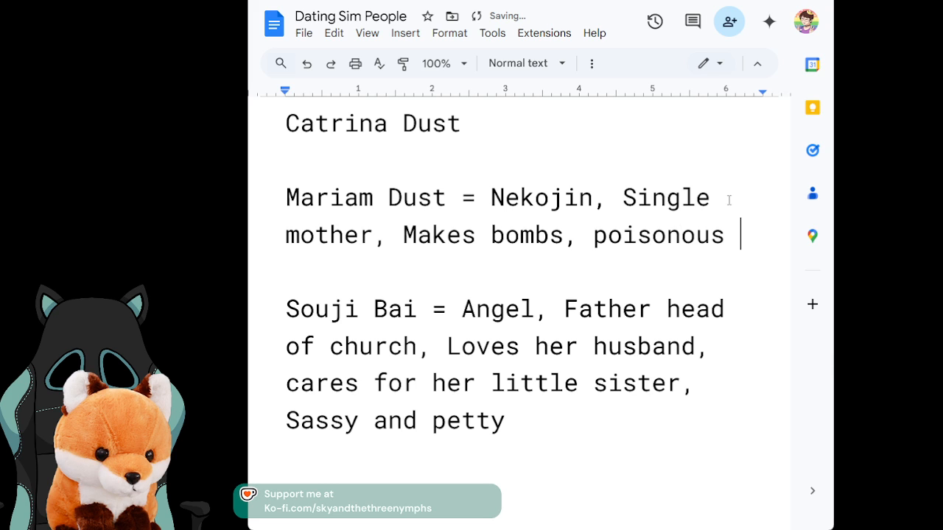
type("plats")
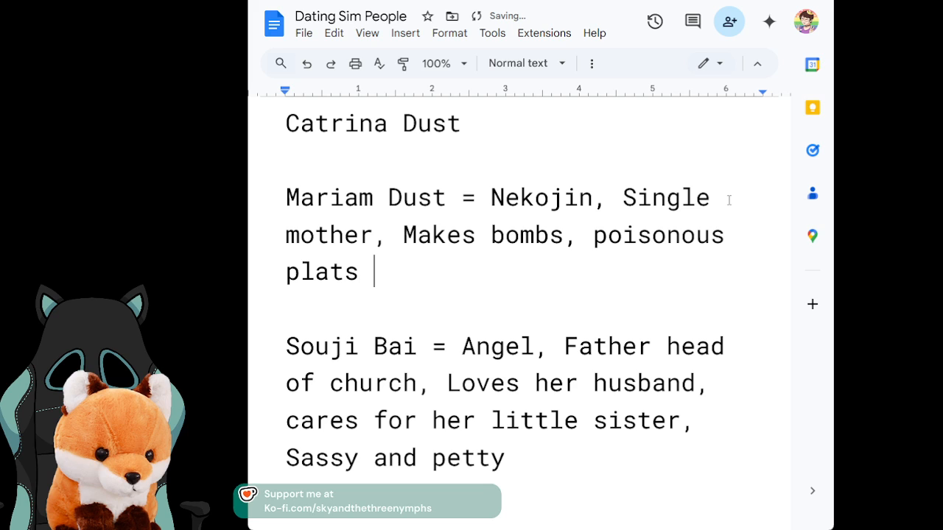
left_click(314, 272)
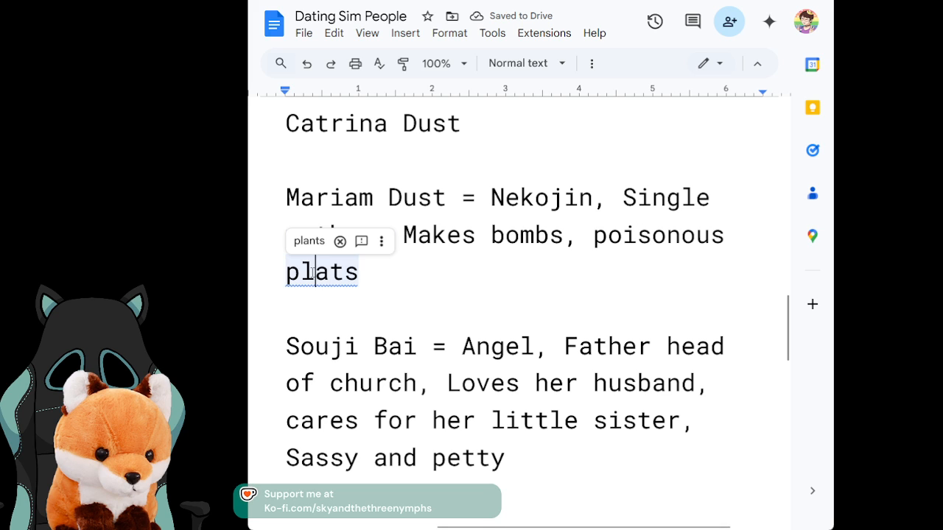
left_click(308, 240)
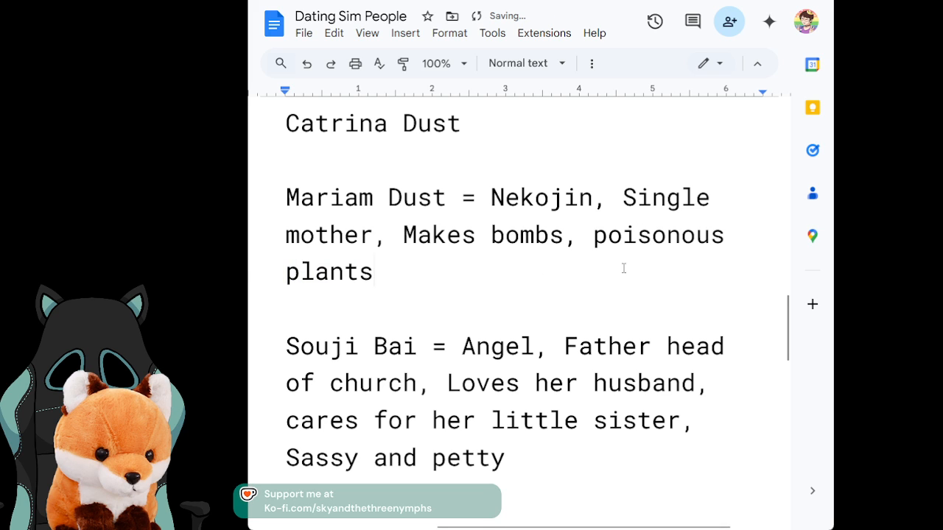
Step: Insert "takes care of" before "poisonous plants" in Mariam's traits and put a comma after "plants"
left_click(584, 241)
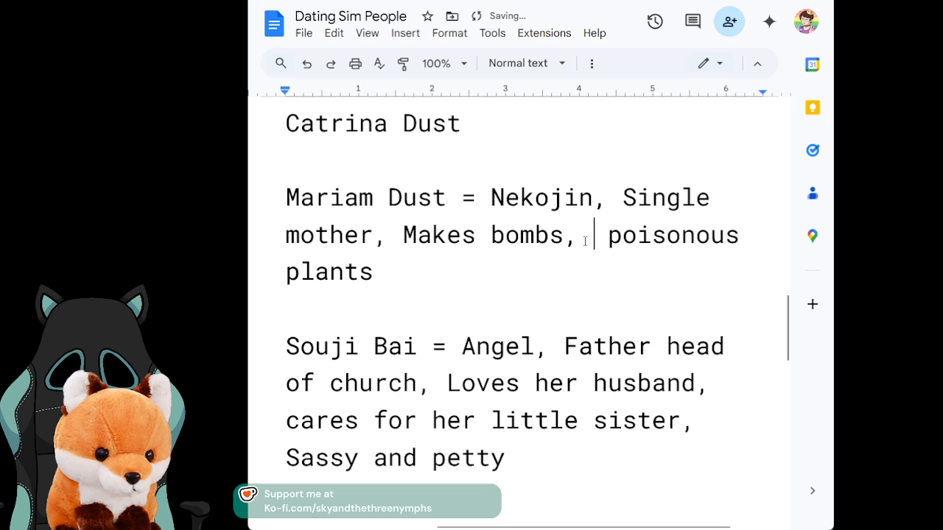
type("takes ca")
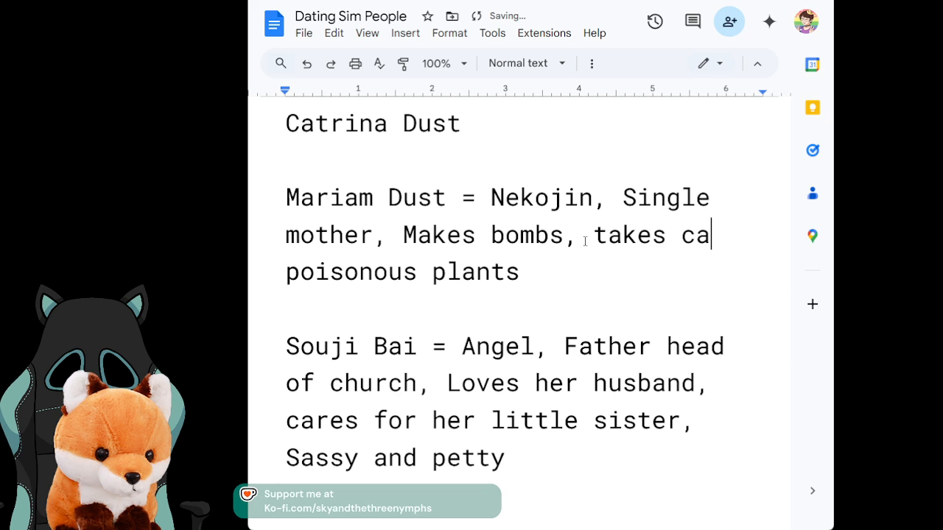
type("reof")
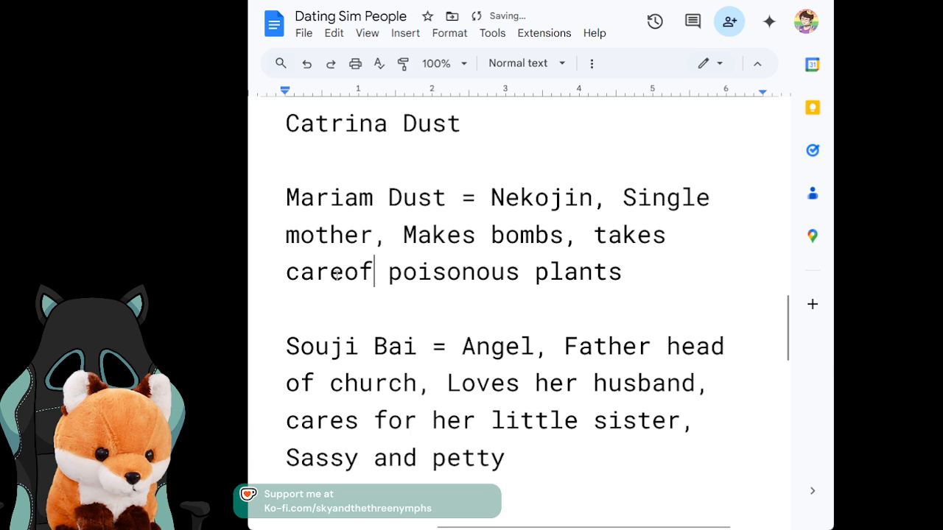
left_click(331, 273)
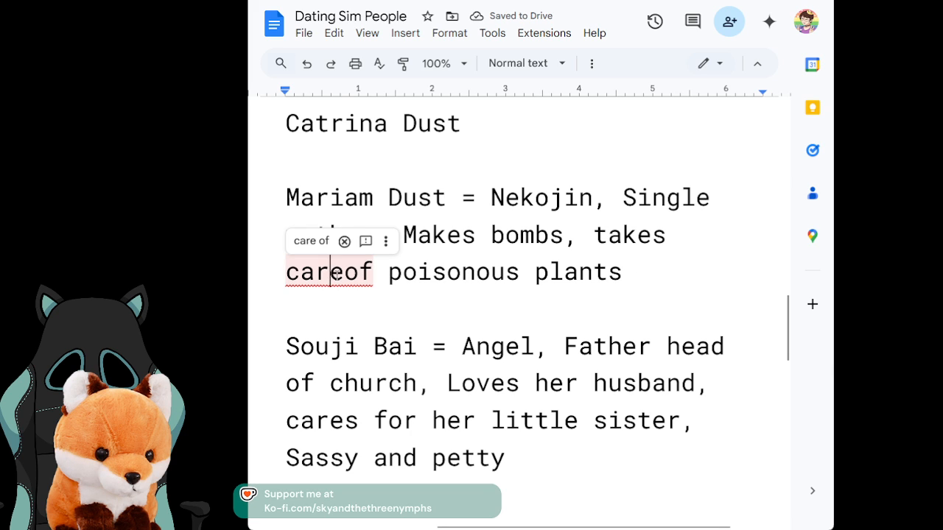
left_click(313, 243)
left_click(626, 296)
left_click(614, 285)
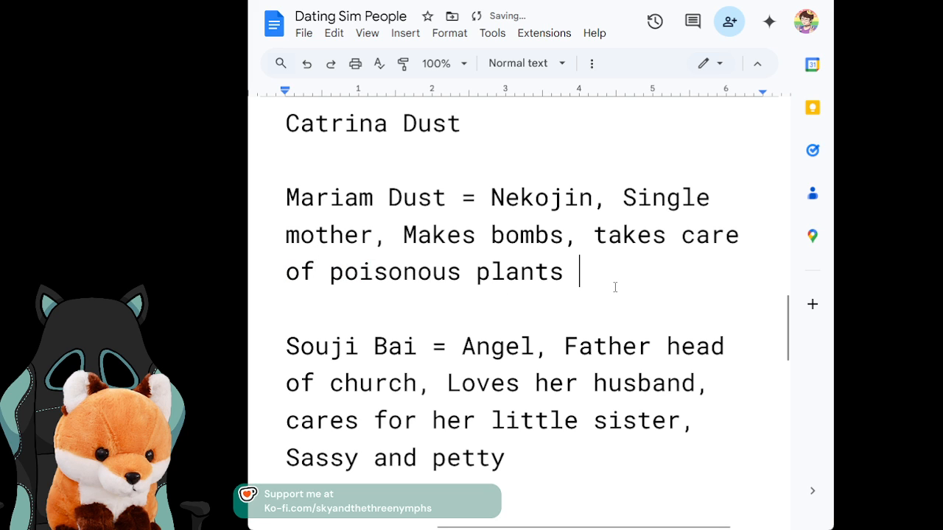
key("BackSpace")
type(",")
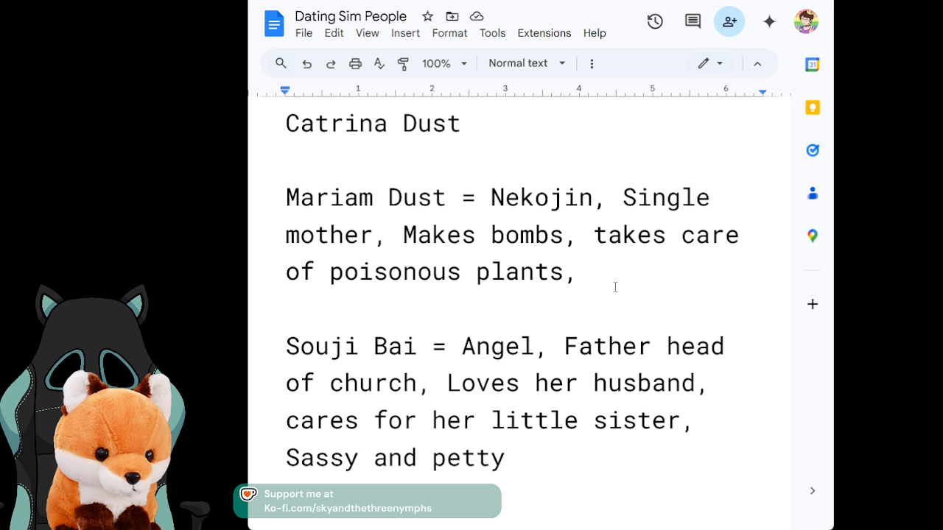
Step: Extend Mariam's traits with "likes men, Caring"
type("m")
type("an")
key("BackSpace")
key("BackSpace")
key("BackSpace")
type("likes")
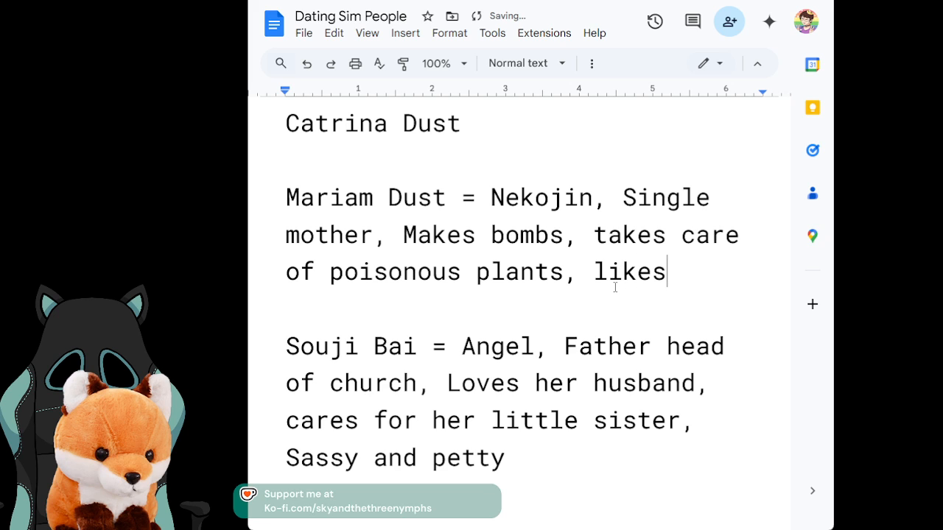
type("men")
key("BackSpace")
type(",")
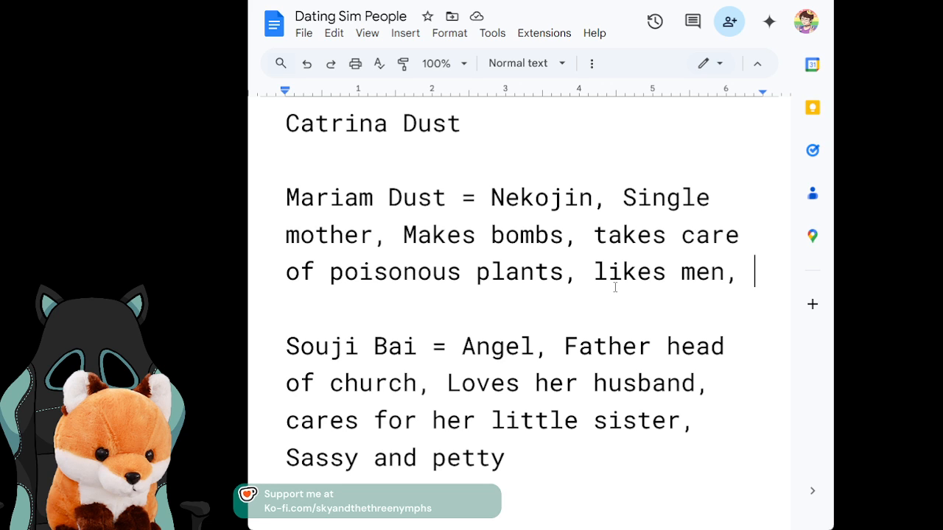
type("Caring")
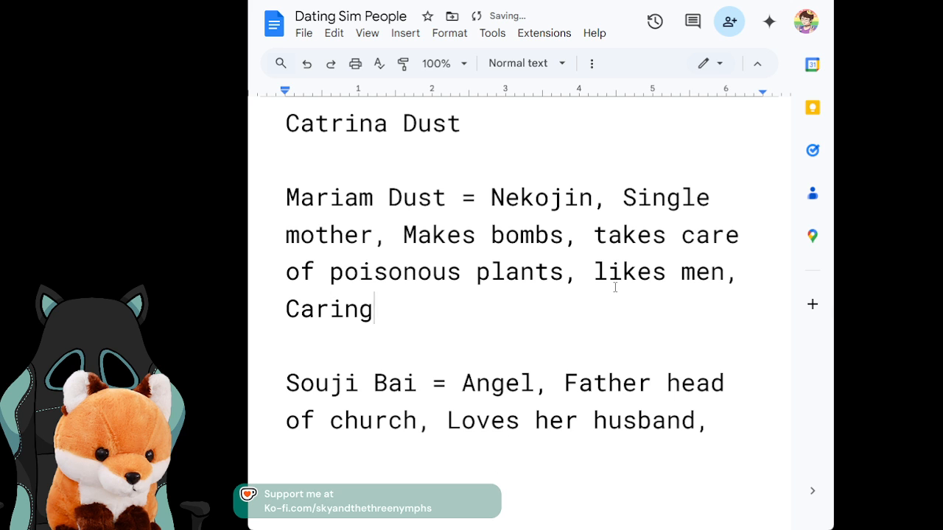
Step: Add "= Nekojin, Makes bombs," after Catrina's name, the entry above Mariam
key("Up")
key("Up")
key("Up")
key("Up")
key("Up")
key("Up")
key("Up")
key("Up")
key("Down")
key("Down")
key("Down")
key("Down")
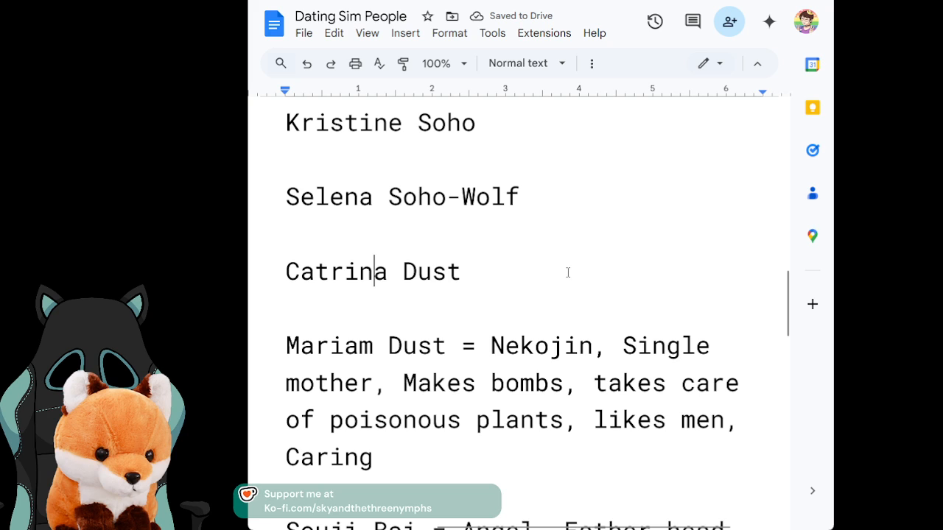
left_click(567, 272)
type("= Nekojion")
key("BackSpace")
key("BackSpace")
type("n, ")
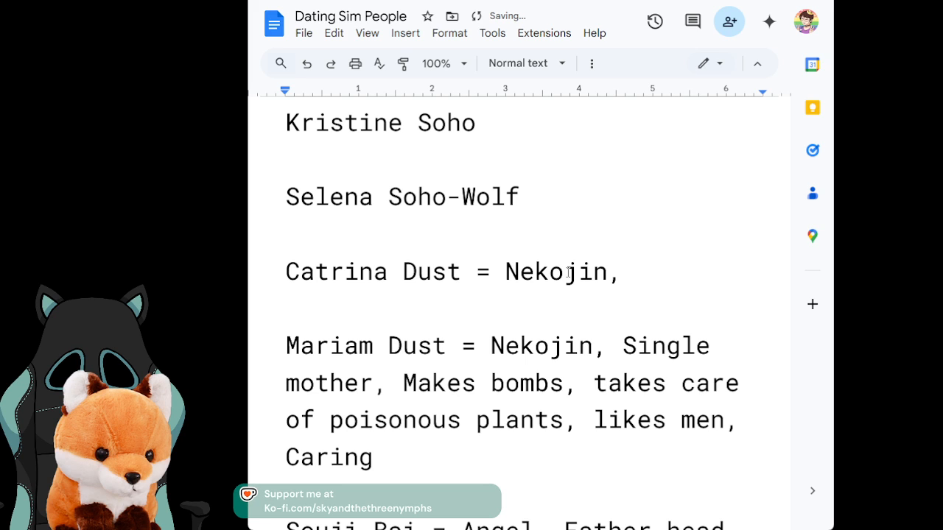
type("Makes n")
key("BackSpace")
type("b")
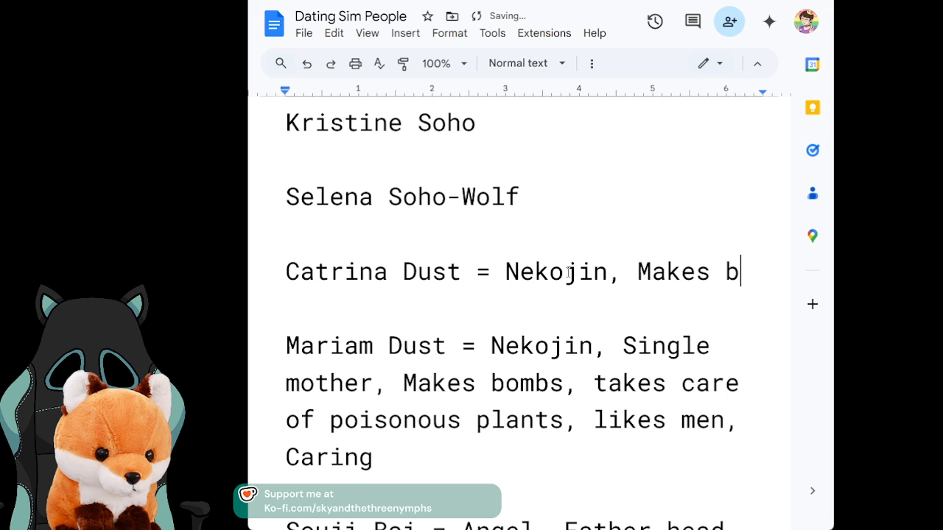
type("ombs,")
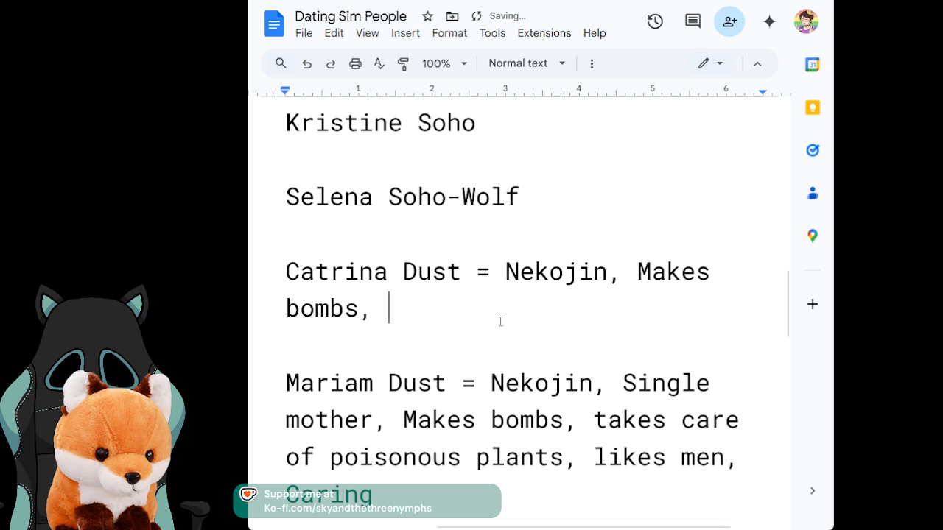
Step: Add "maids to royal family," to the end of both Catrina's and Mariam's traits
left_click(497, 497)
type(", maid")
key("BackSpace")
type("s")
left_click(399, 310)
type("maids")
key("BackSpace")
type("to r")
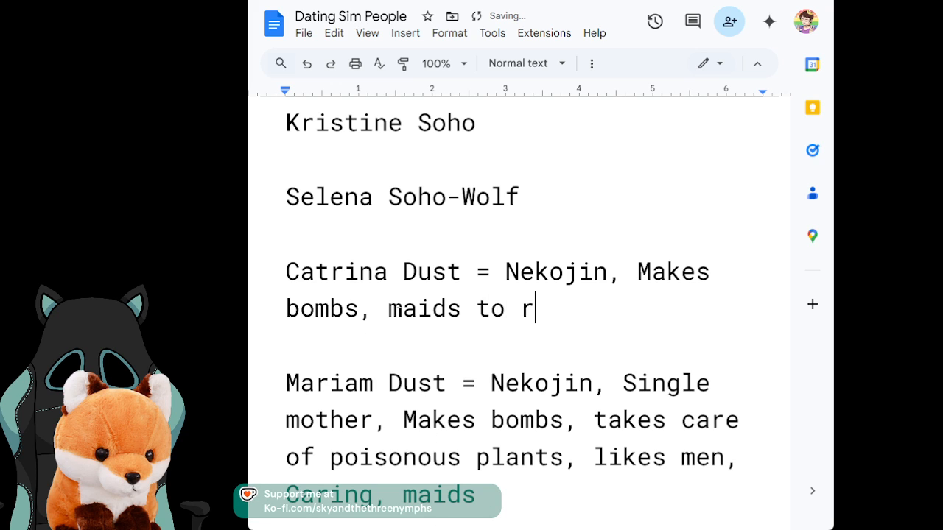
type("oyal family,")
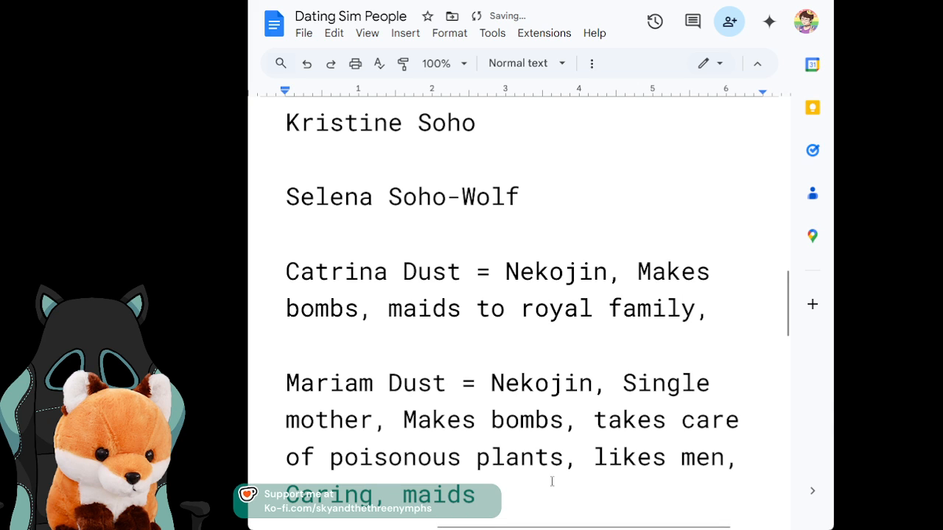
type(" to royal family,")
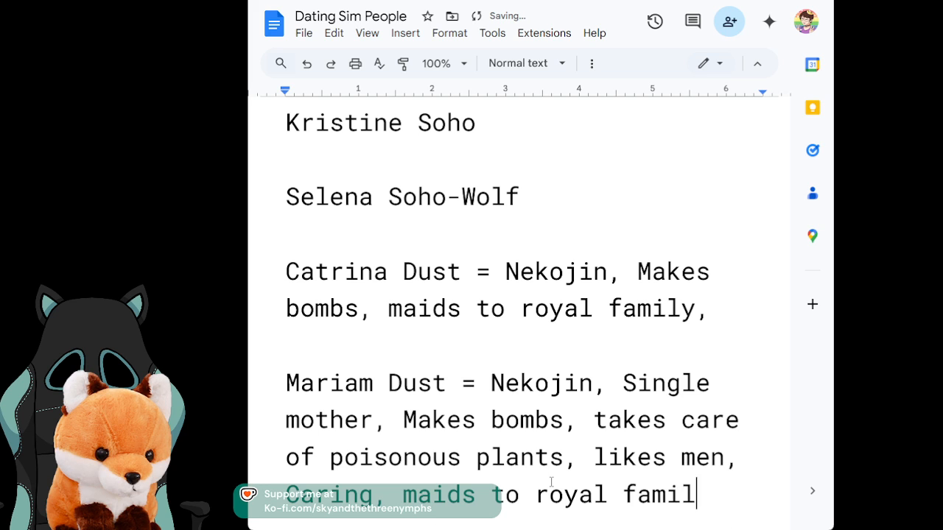
Step: Extend Catrina's traits with "Dnd Dungeon master", correcting the spelling of "Dungeon"
left_click(721, 330)
left_click(721, 315)
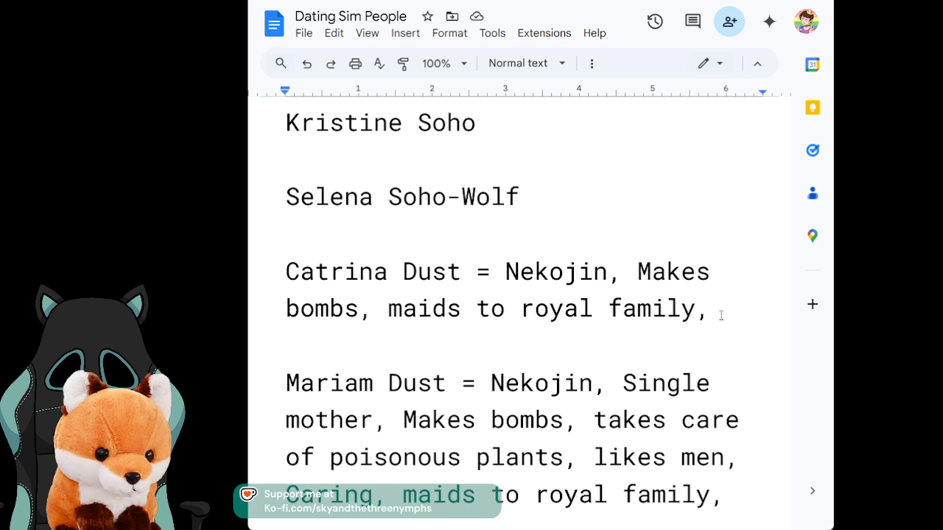
type("Dnd De")
key("BackSpace")
type("uegon master")
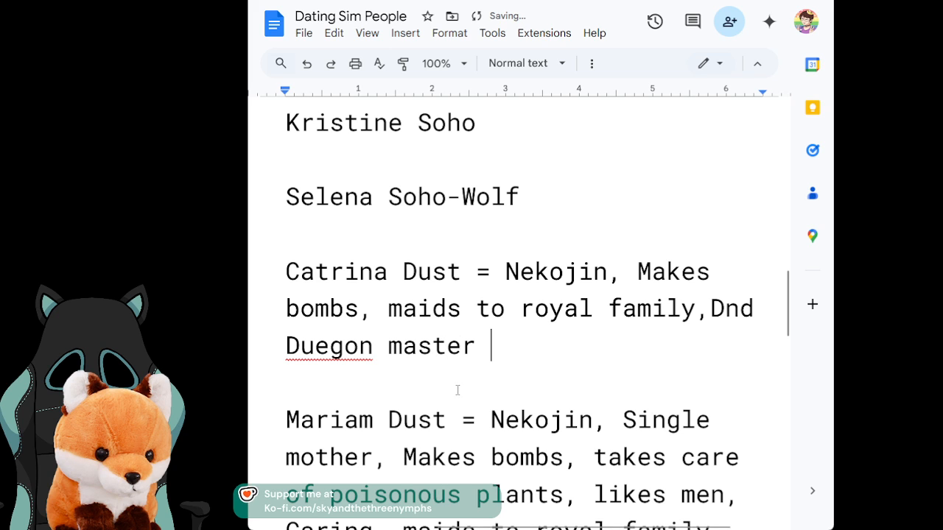
left_click(339, 346)
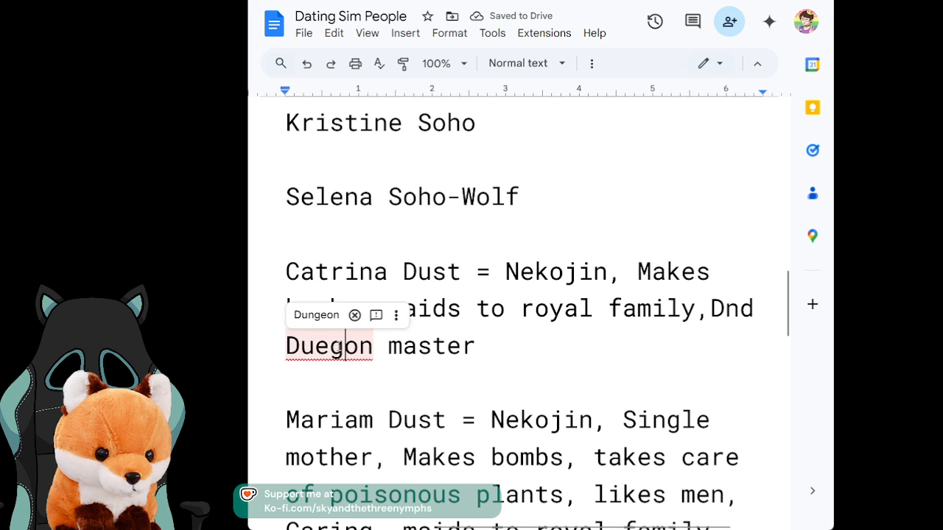
left_click(312, 316)
key("BackSpace")
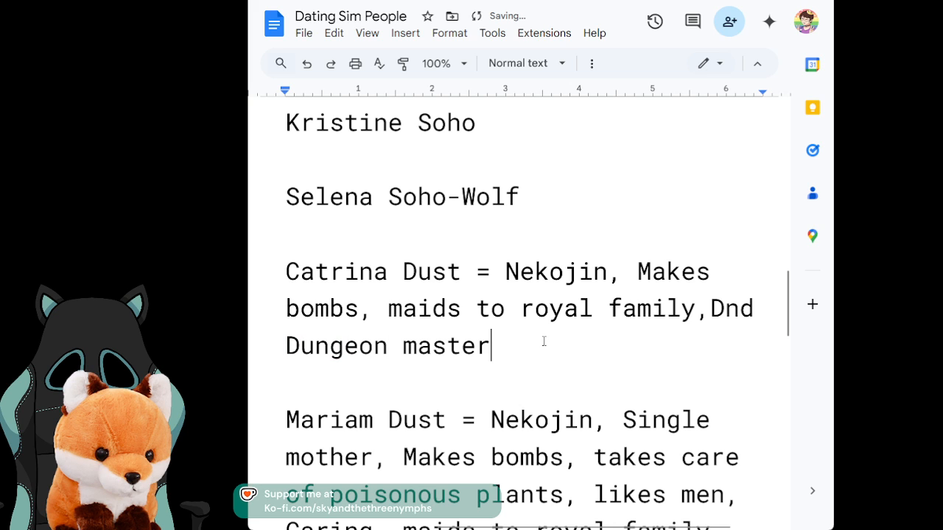
Step: Extend Catrina's traits with "Dislikes Alana, Dating Selena," after "Dnd Dungeon master"
type(",")
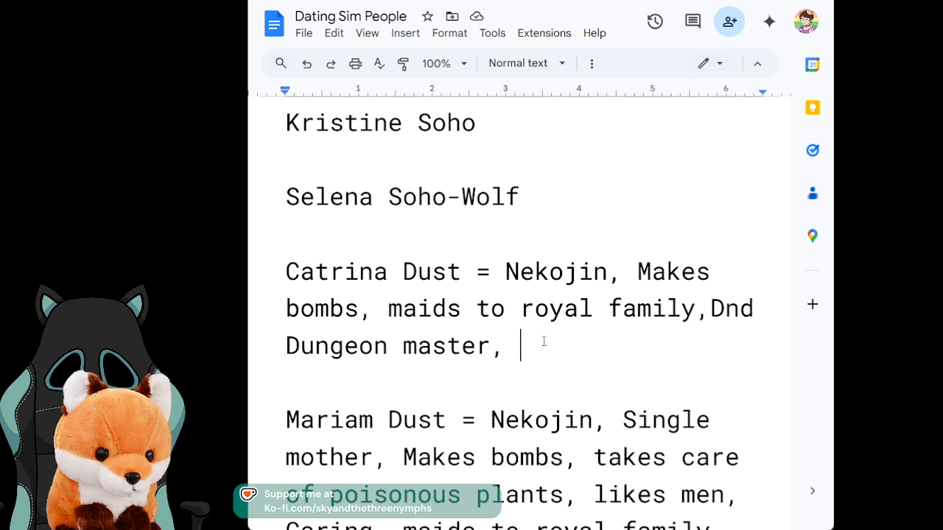
type("Dislikes Alana,")
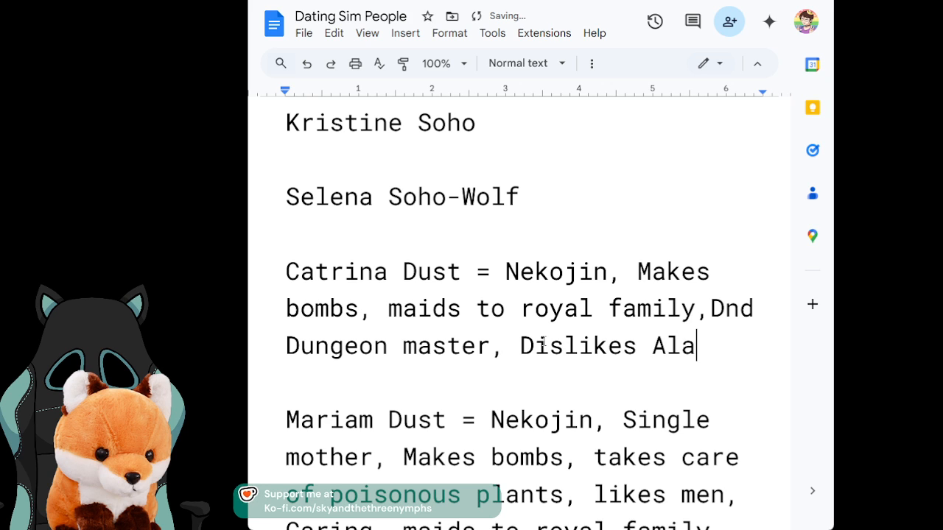
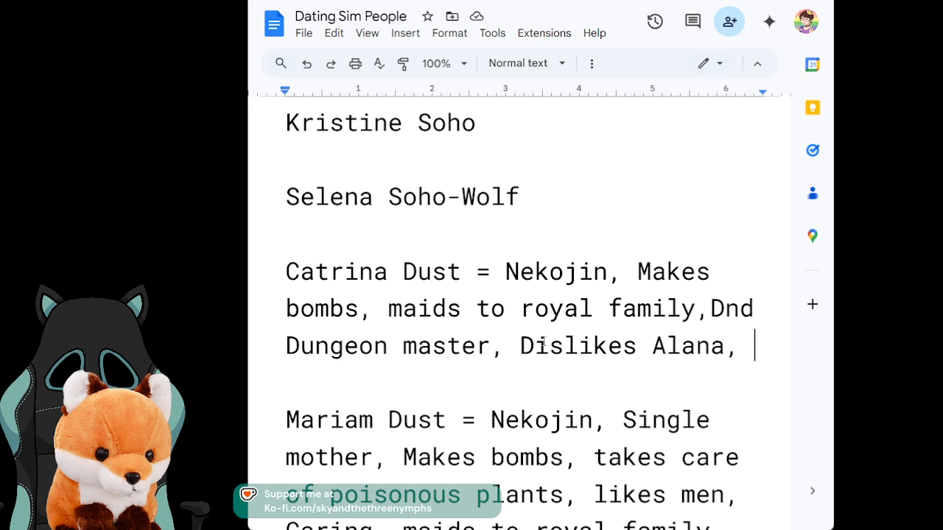
key("Return")
type("Da")
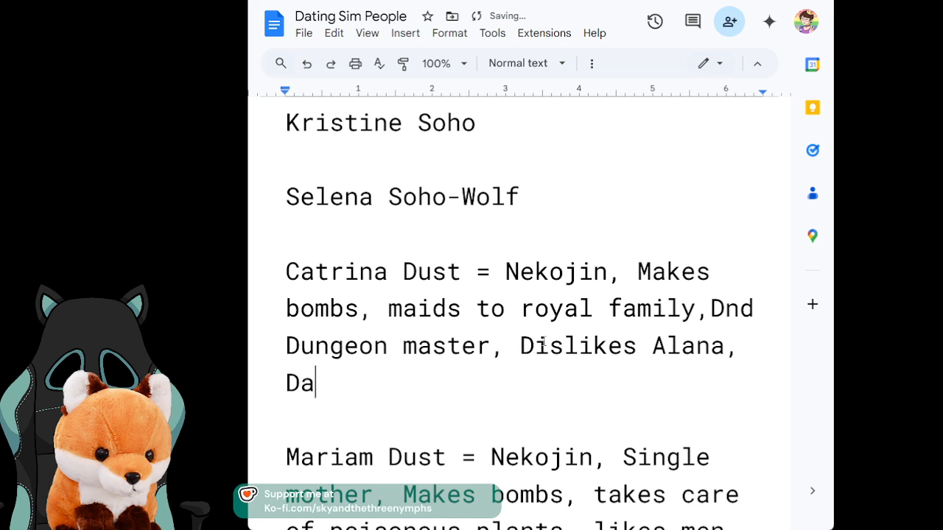
type("ting S")
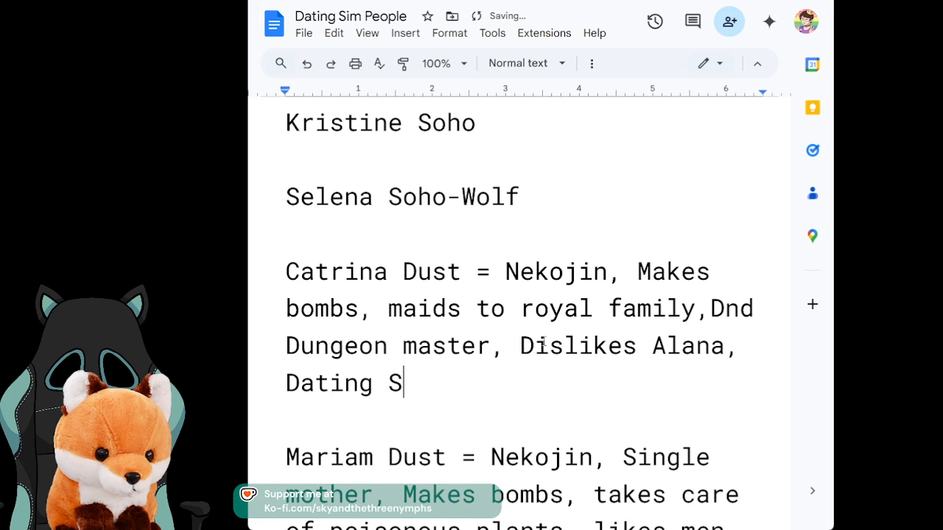
type("elena")
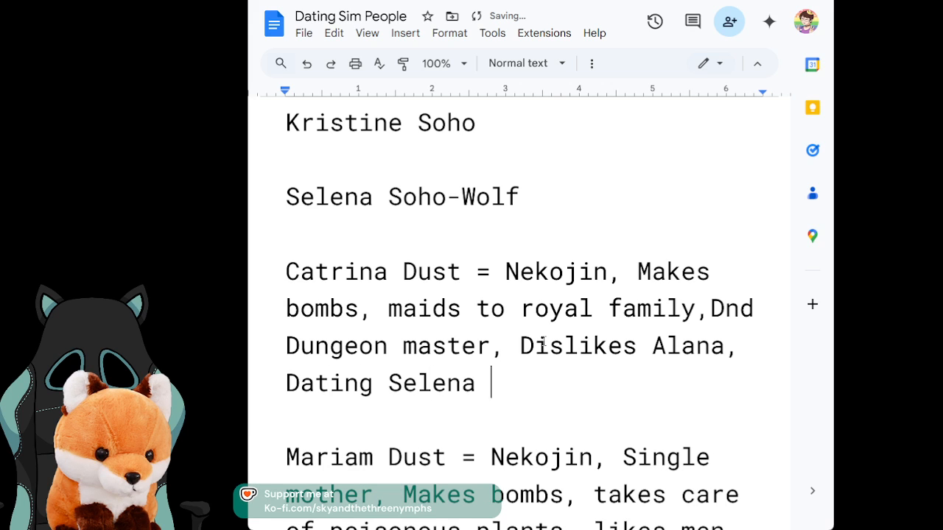
type(",")
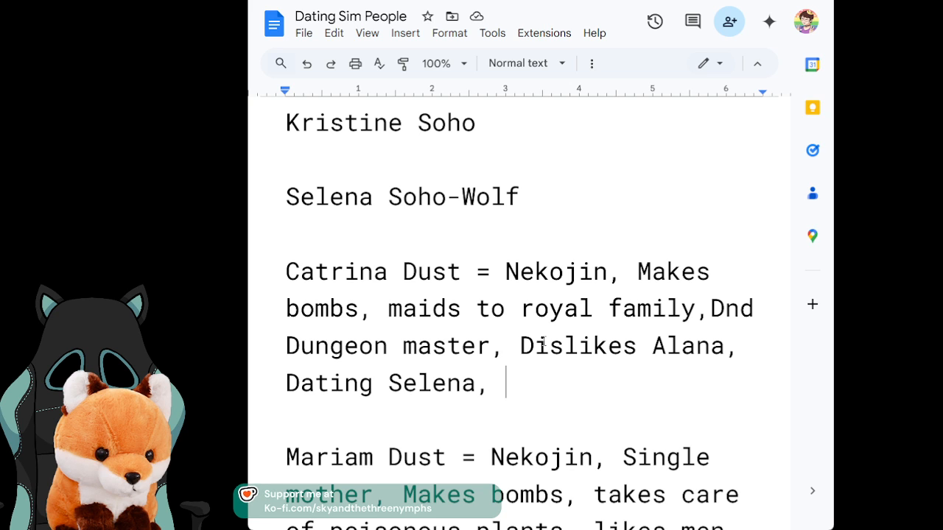
Step: Add "= Elf, both her dads are dead," after Selena's name, the entry above Catrina
left_click(549, 199)
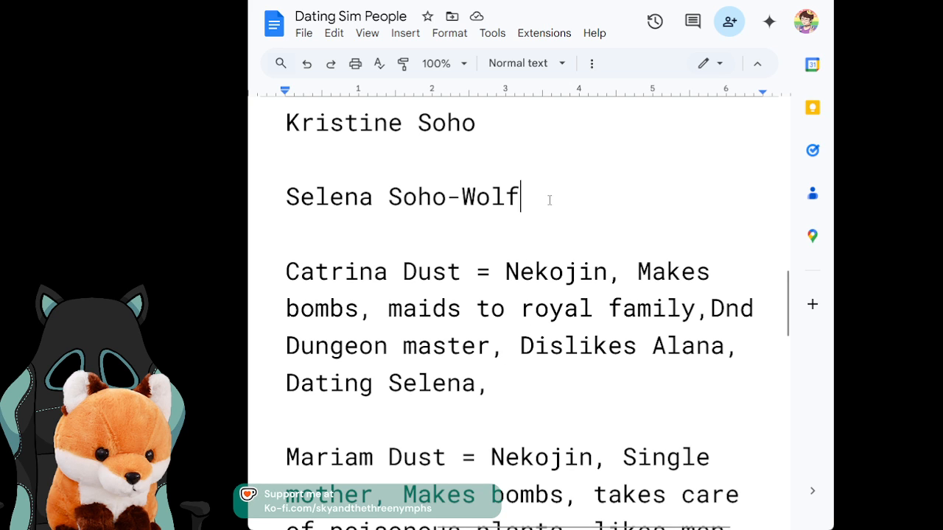
type("= ")
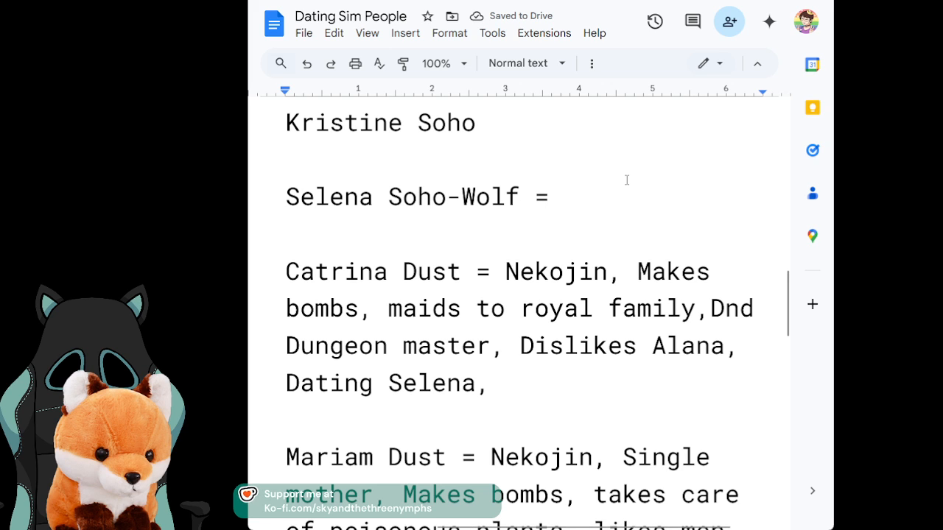
type("Elf")
key("BackSpace")
type(",")
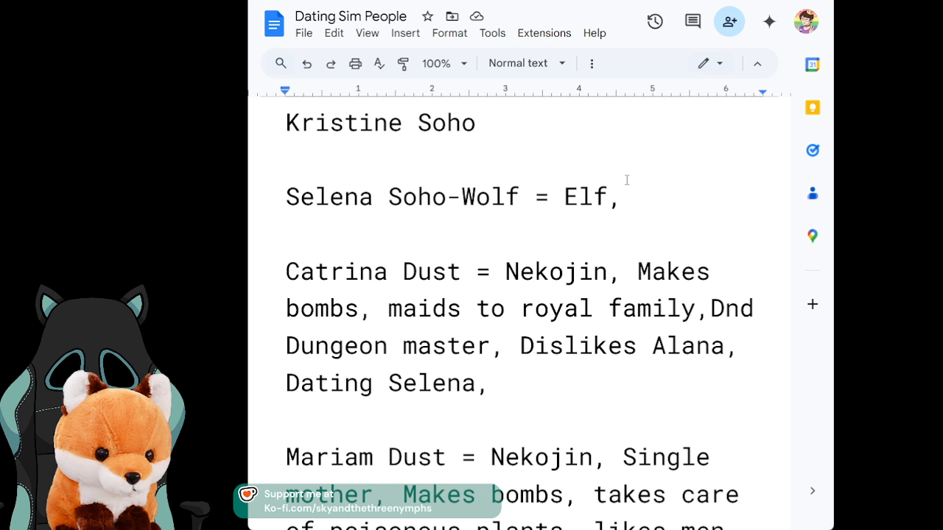
type("both her dads are dead")
key("BackSpace")
type(",")
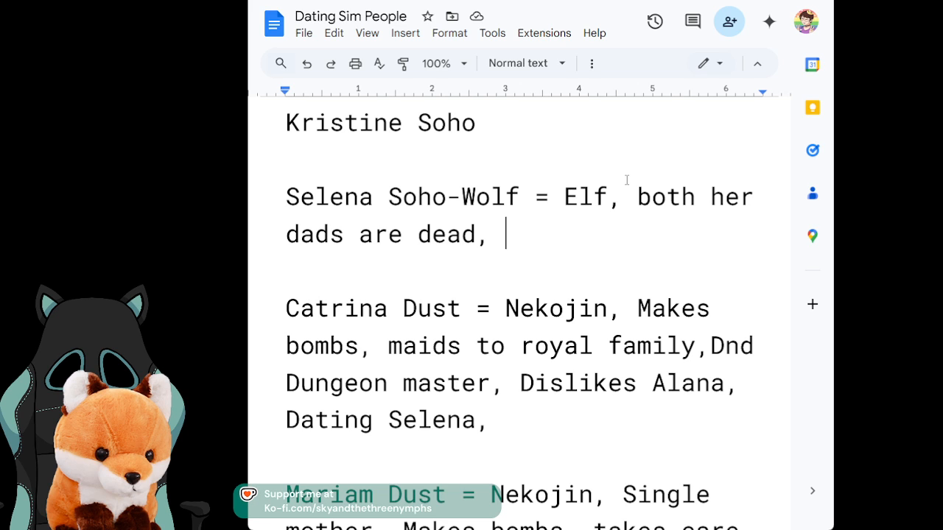
Step: Add "rebellious," to the end of Selena's traits, correcting the word's spelling
type("re")
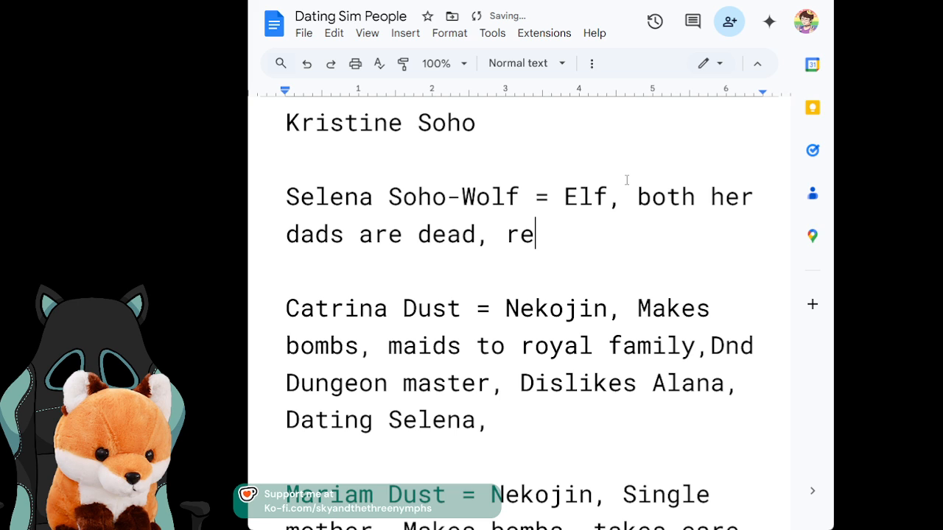
type("balious")
key("BackSpace")
type(",")
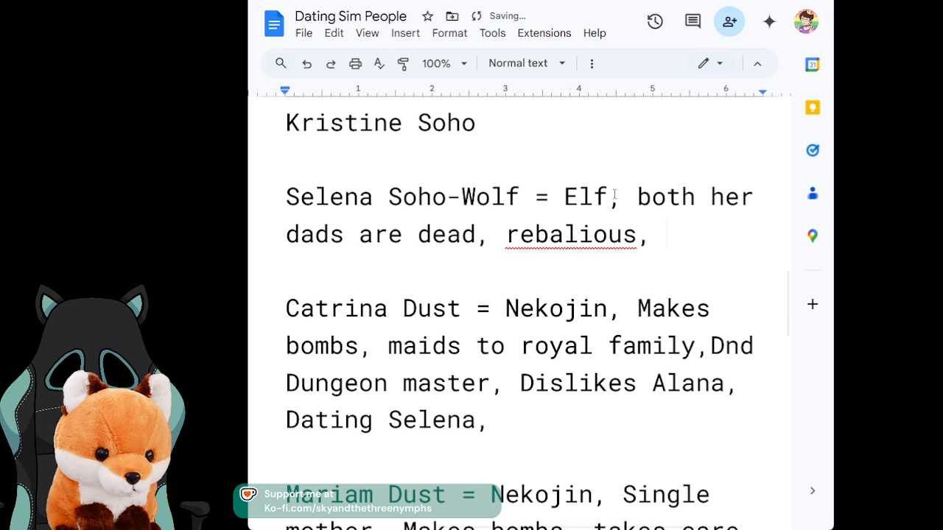
left_click(554, 238)
left_click(533, 206)
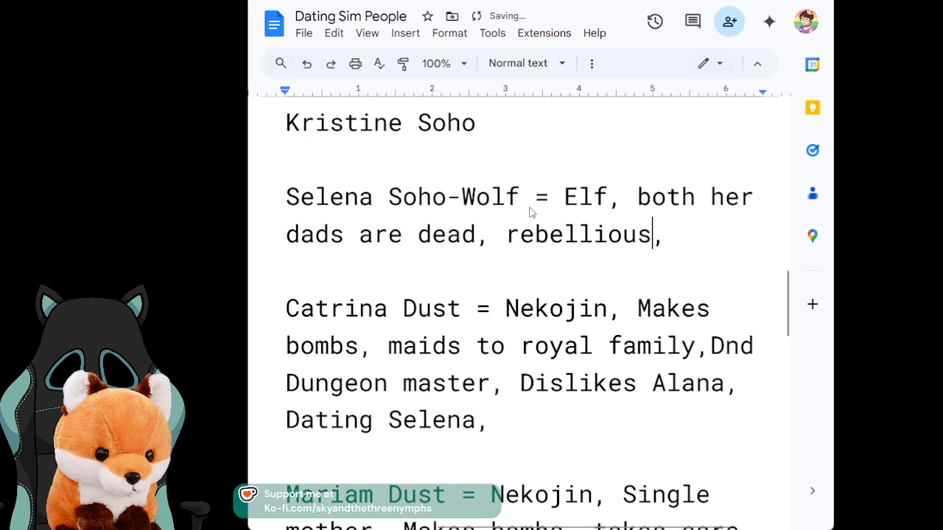
left_click(673, 247)
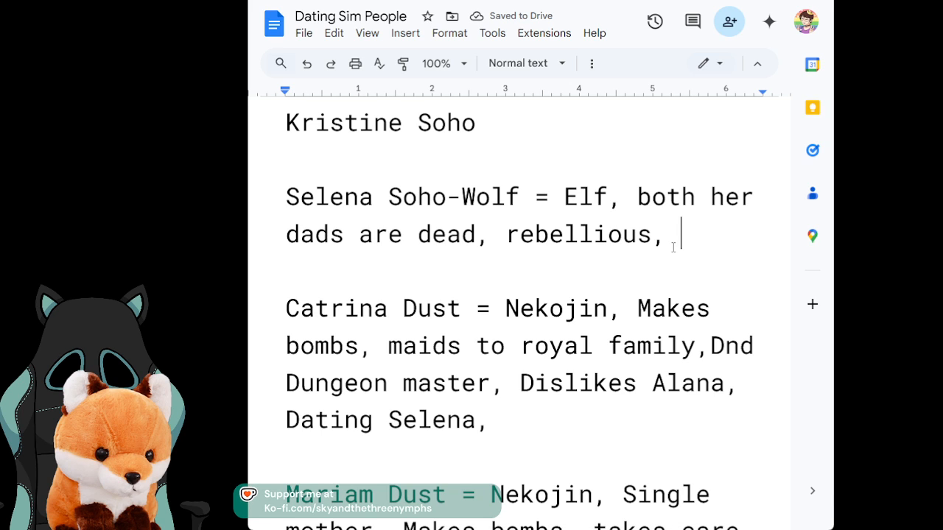
Step: Extend Selena's traits with "likes to make sure, Dating Catrina,"
type("likes ")
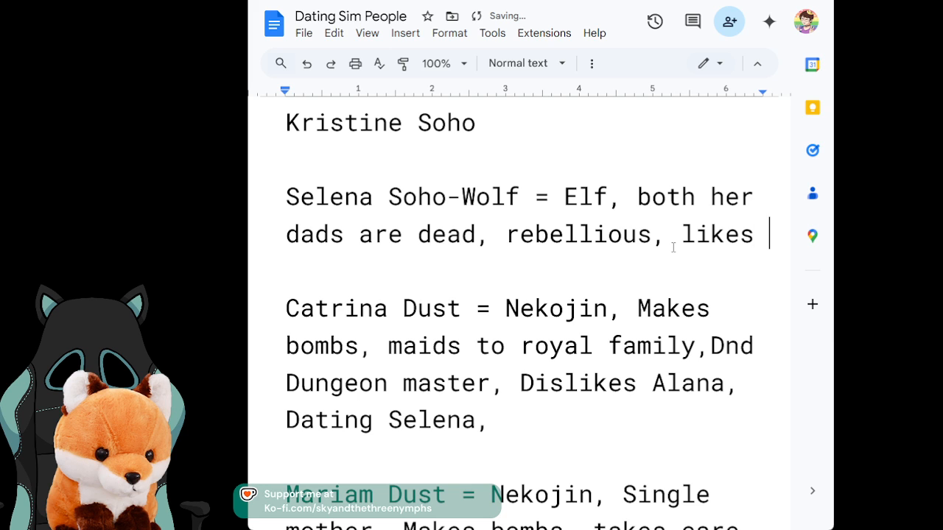
type("to m")
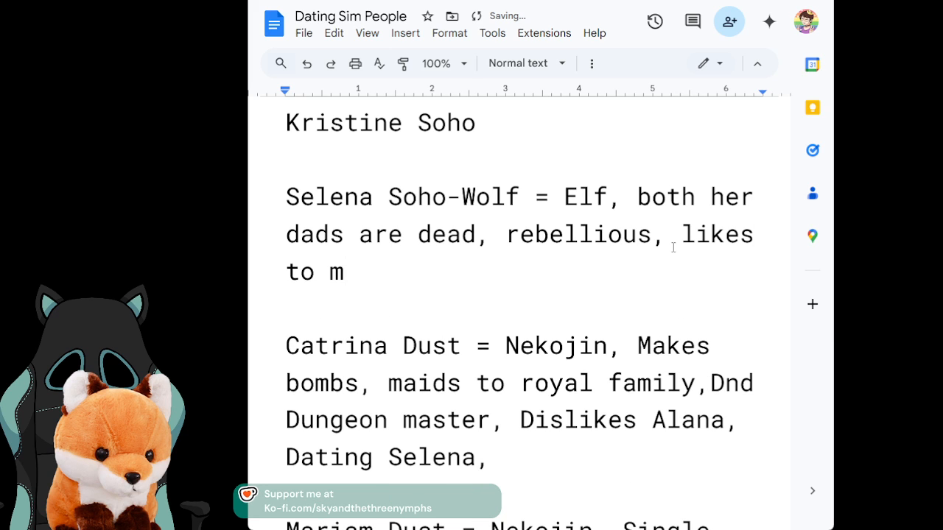
type("ak")
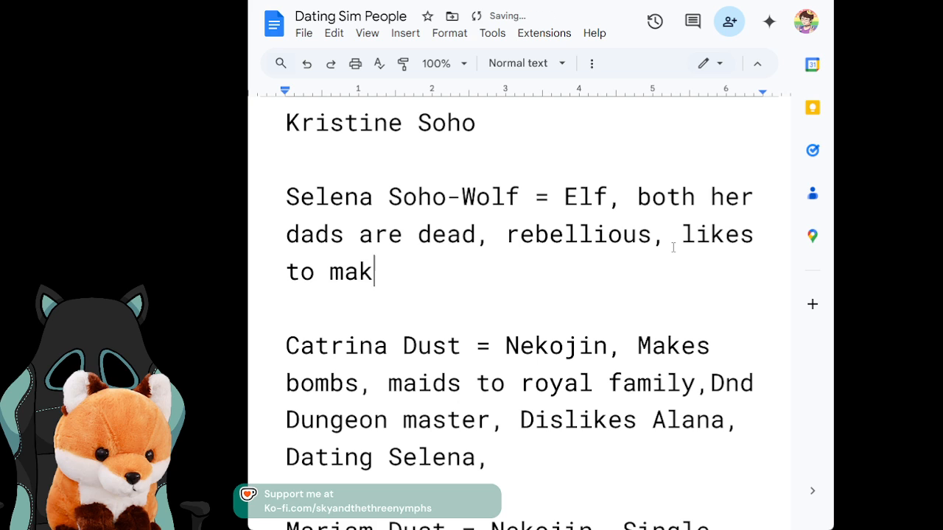
type("e sure,")
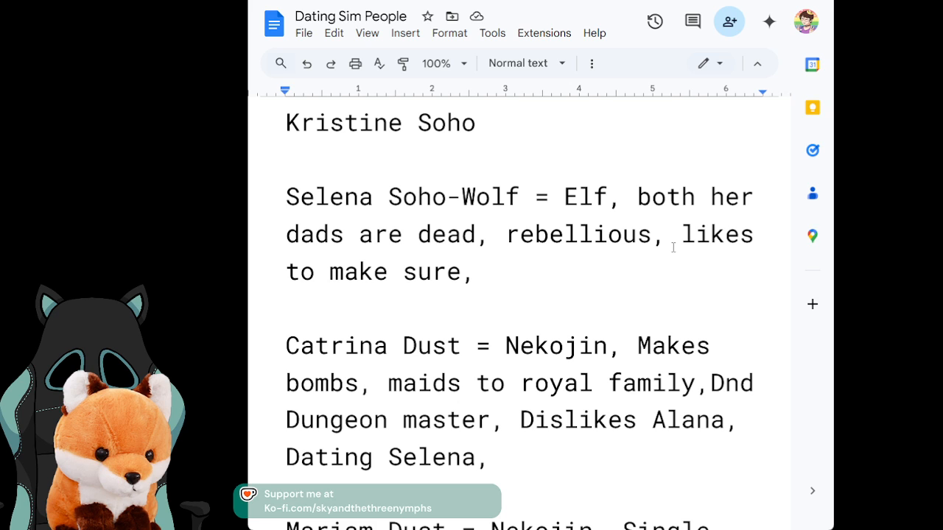
type("Dati")
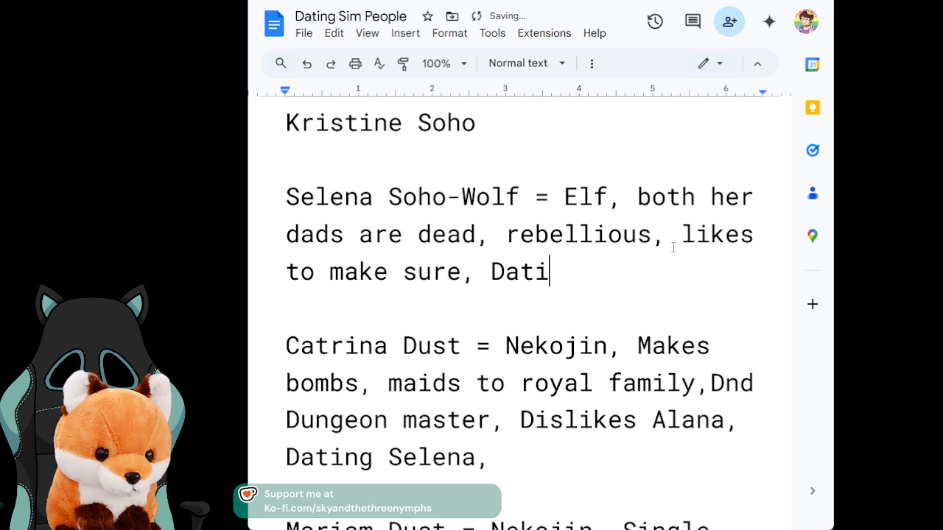
type("ng Catr")
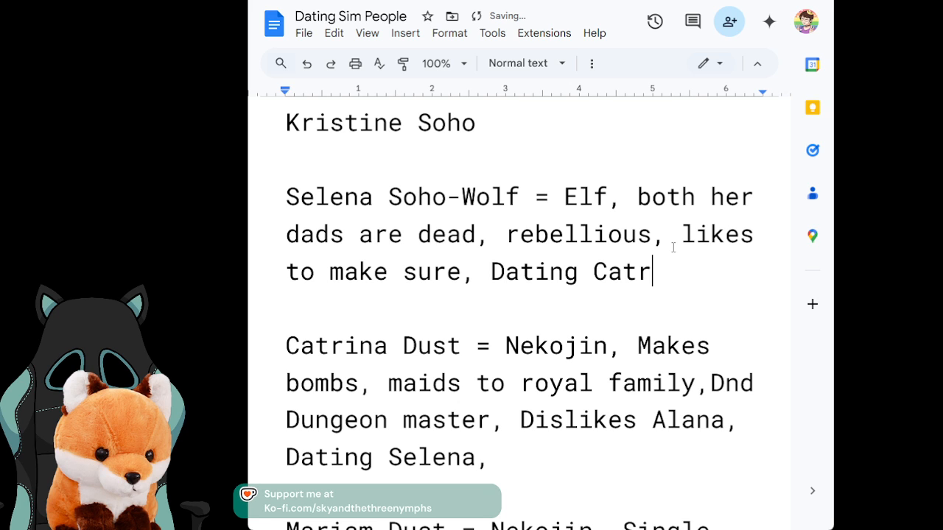
type("ina,")
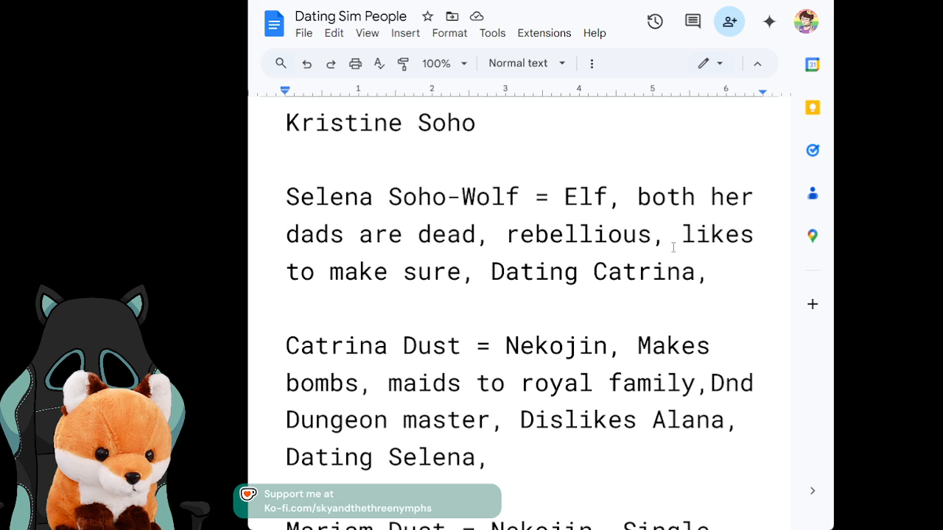
type("do")
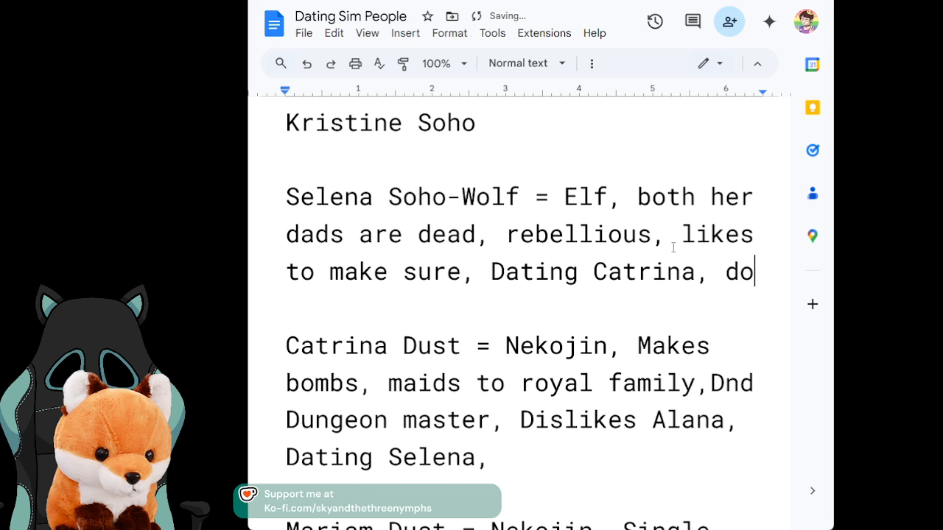
type("es not car e")
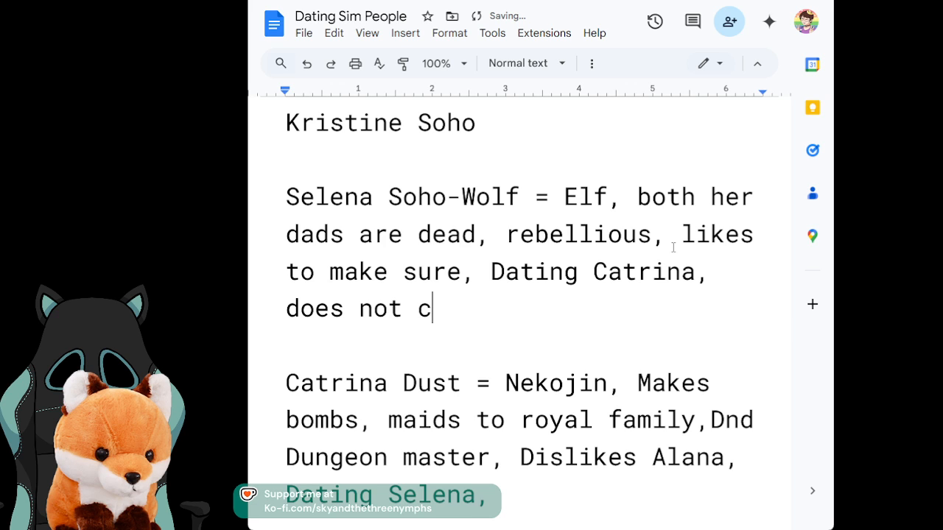
key("BackSpace")
key("BackSpace")
type("e,")
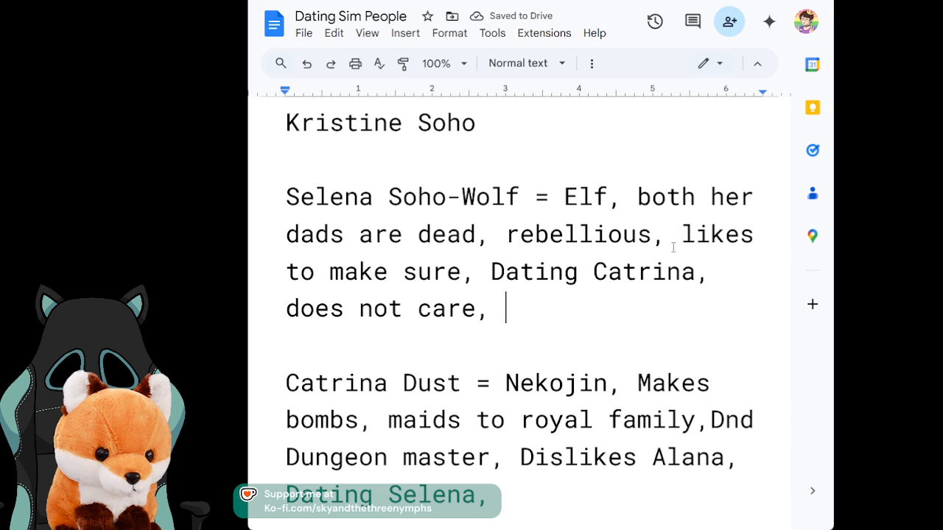
key("BackSpace")
key("BackSpace")
key("BackSpace")
key("BackSpace")
key("BackSpace")
key("BackSpace")
key("BackSpace")
key("BackSpace")
key("BackSpace")
key("BackSpace")
key("BackSpace")
key("BackSpace")
key("BackSpace")
key("BackSpace")
key("BackSpace")
key("BackSpace")
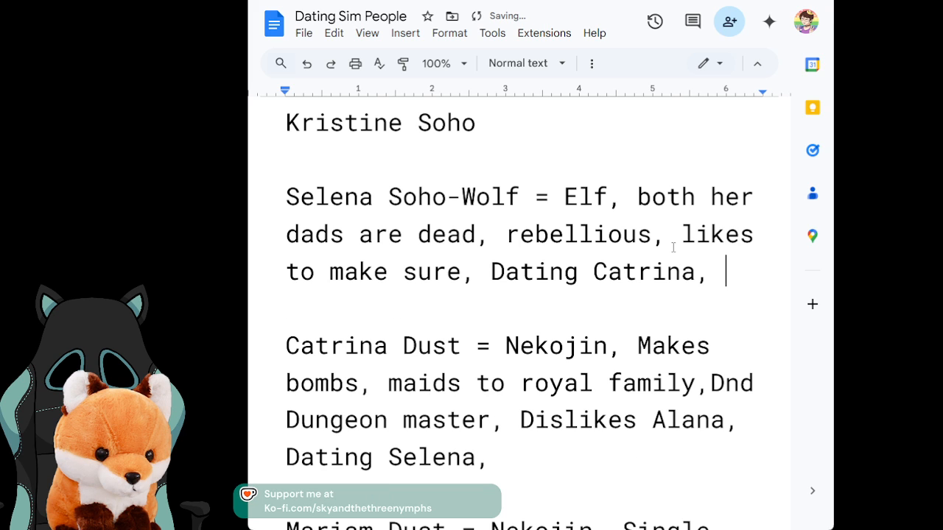
Step: Add "carefree," to the end of Selena's traits, separated by a space from "Dating Catrina,"
type("careful")
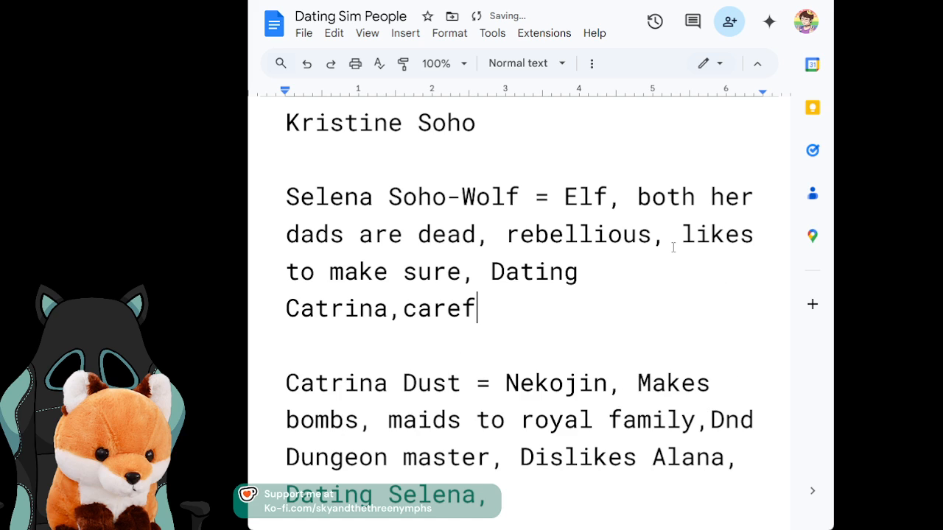
key("BackSpace")
key("BackSpace")
key("BackSpace")
type("free,")
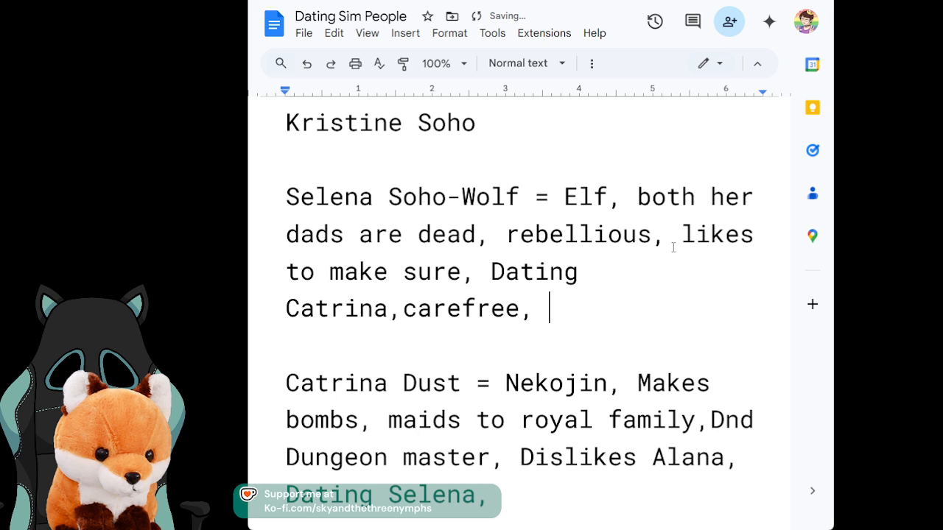
key("BackSpace")
key("Left")
key("Left")
key("Left")
key("Left")
key("Left")
key("Left")
key("Left")
key("Left")
key("Left")
key("Left")
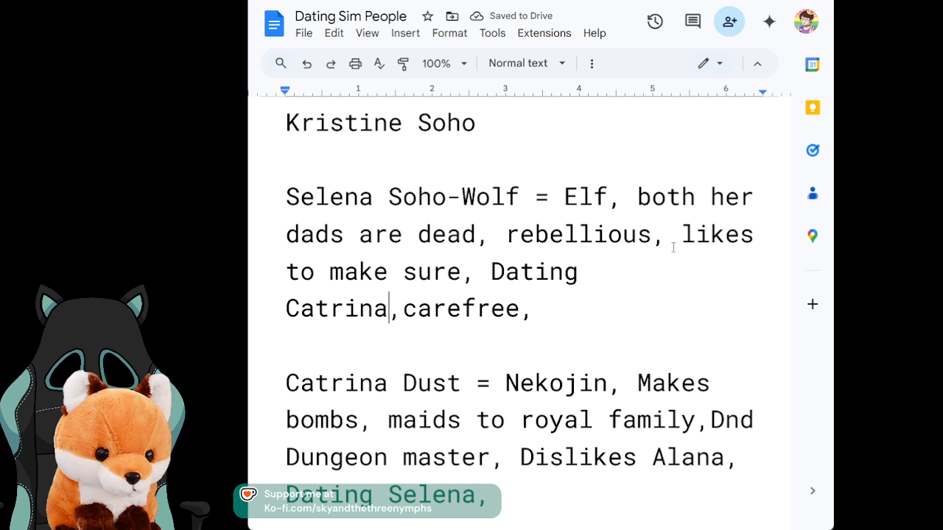
key("Right")
key("Right")
key("Right")
key("Right")
key("Right")
key("Right")
key("Right")
key("Right")
key("Right")
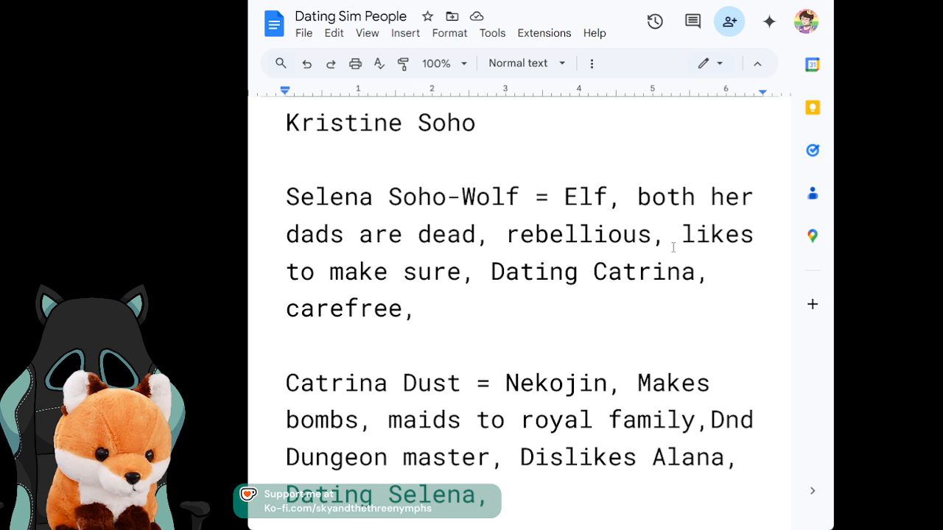
Step: Add "= Angel, Struggles with emotions, Little bro" after Kristine's name, the entry above Selena
key("Up")
key("Up")
key("Up")
key("Up")
key("Up")
key("Up")
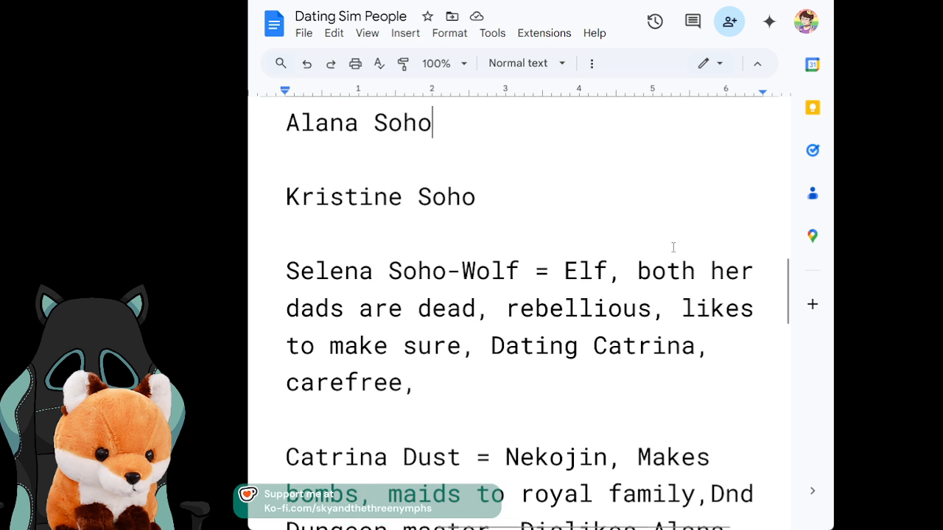
key("Up")
key("Up")
key("Up")
key("Up")
key("Down")
key("Down")
key("Down")
key("Down")
key("Down")
key("Down")
key("Down")
key("Up")
key("Up")
key("Right")
key("Right")
key("Right")
key("Right")
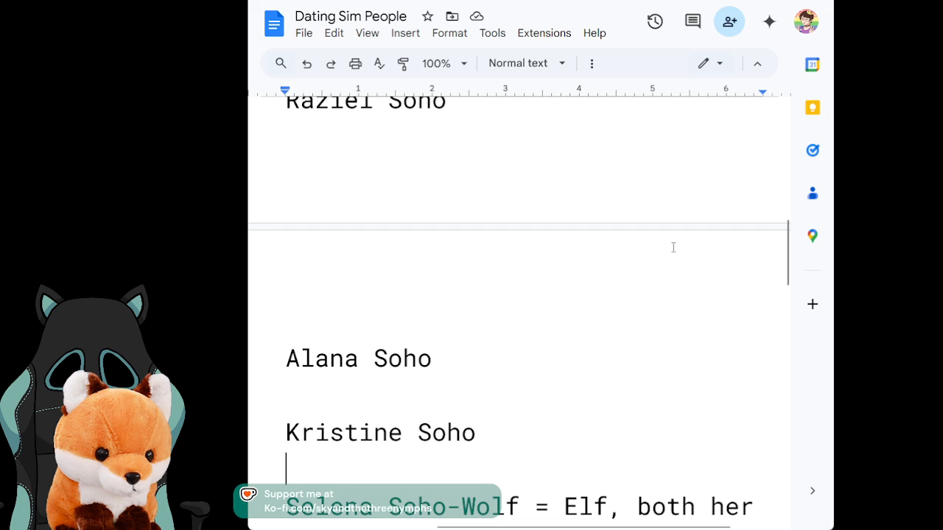
key("Left")
type("= ")
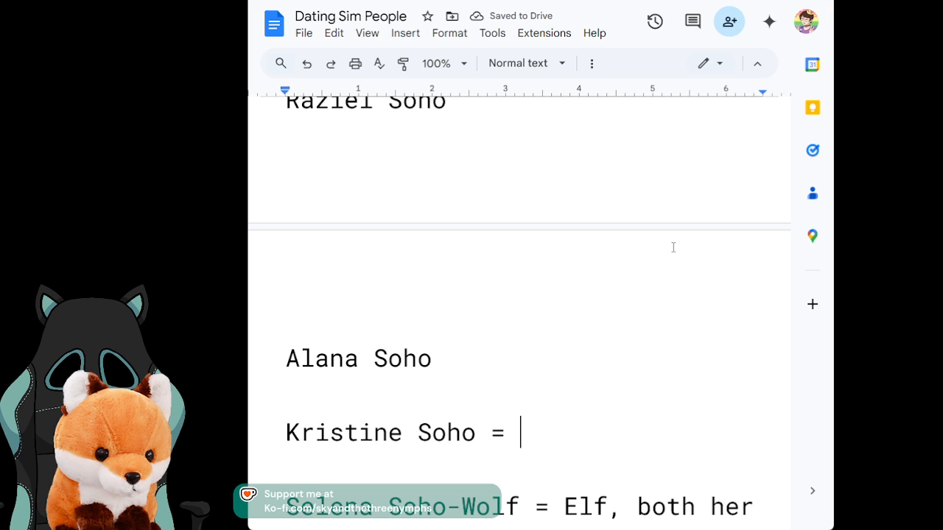
type("Angel")
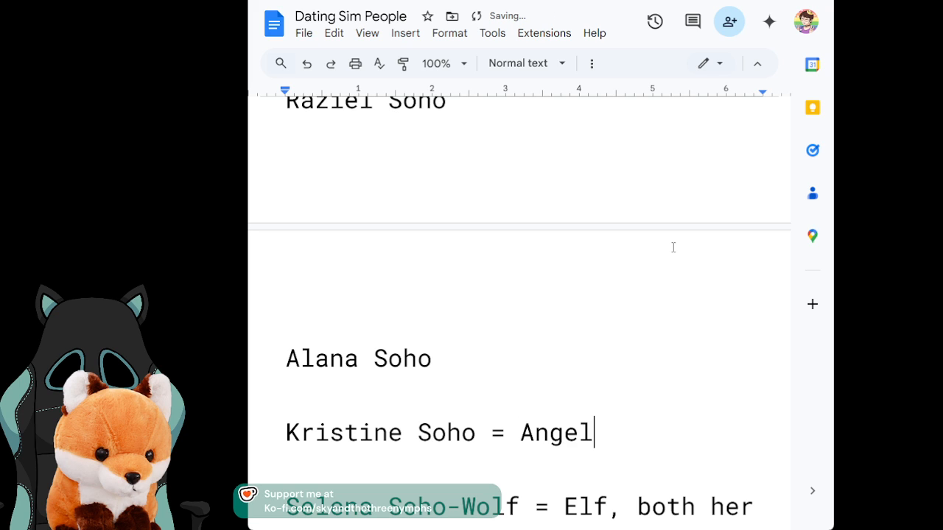
type(", Stru")
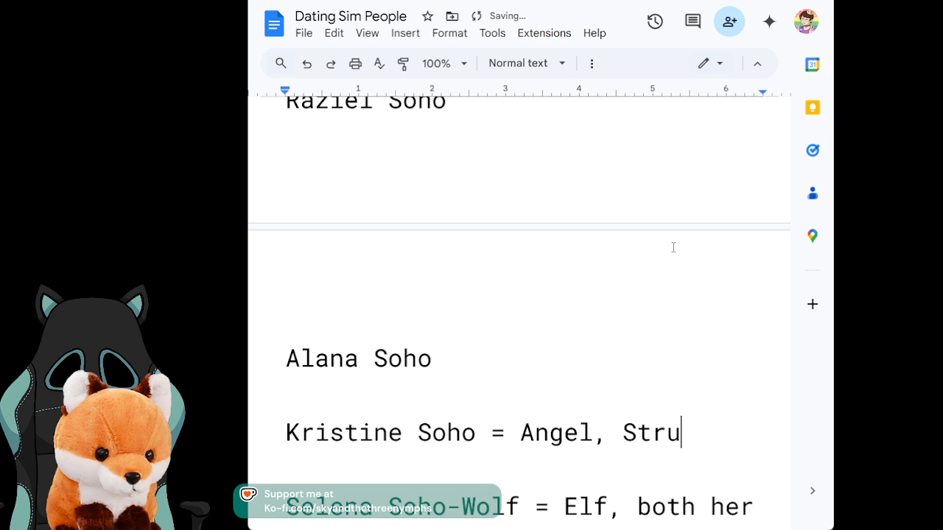
type("ggles")
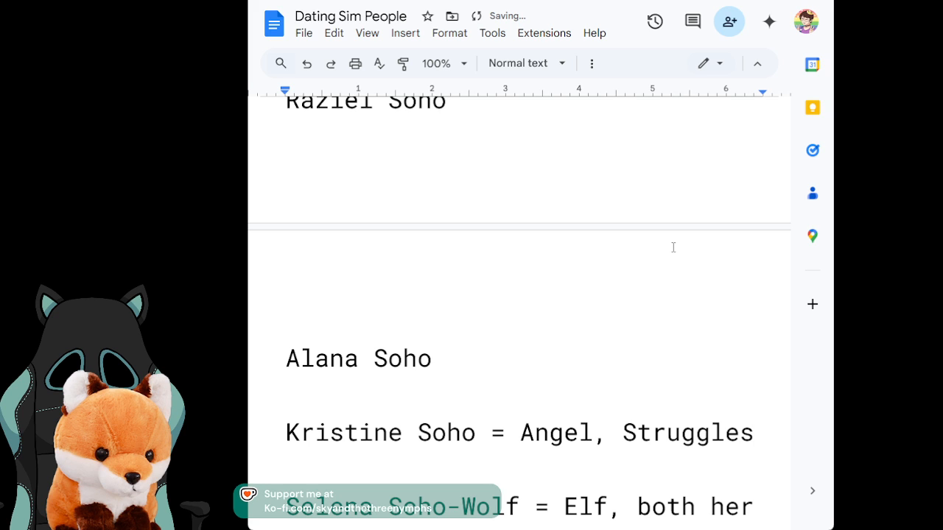
type("with emotions, Little bro")
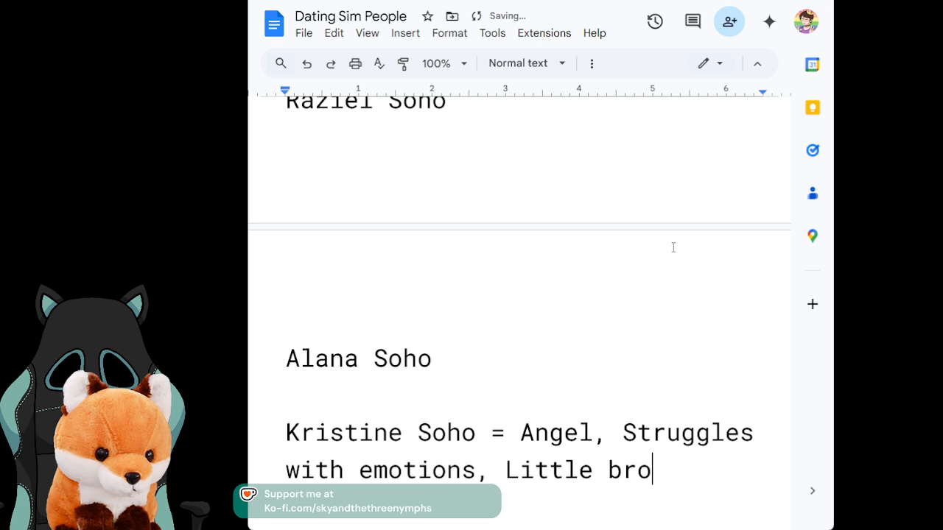
Step: Continue Kristine's traits with "was her life, trying to be 'normal',", enclosing the word normal in single quotes
type(" was her li")
type("fe, tryi")
type("ng to be no")
type("rmal'")
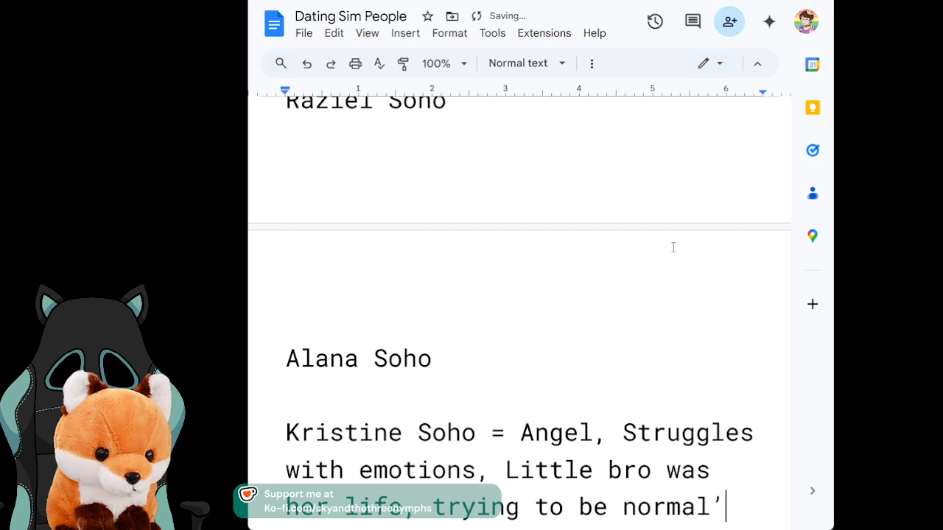
key("Left")
key("Left")
key("Left")
key("Left")
key("Left")
type("'")
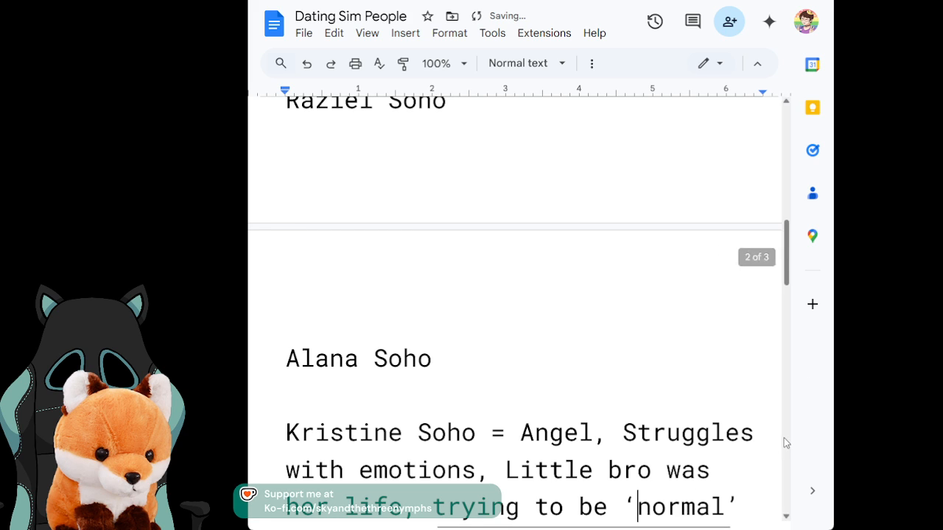
left_click(754, 491)
key("BackSpace")
type(",")
key("BackSpace")
type("',")
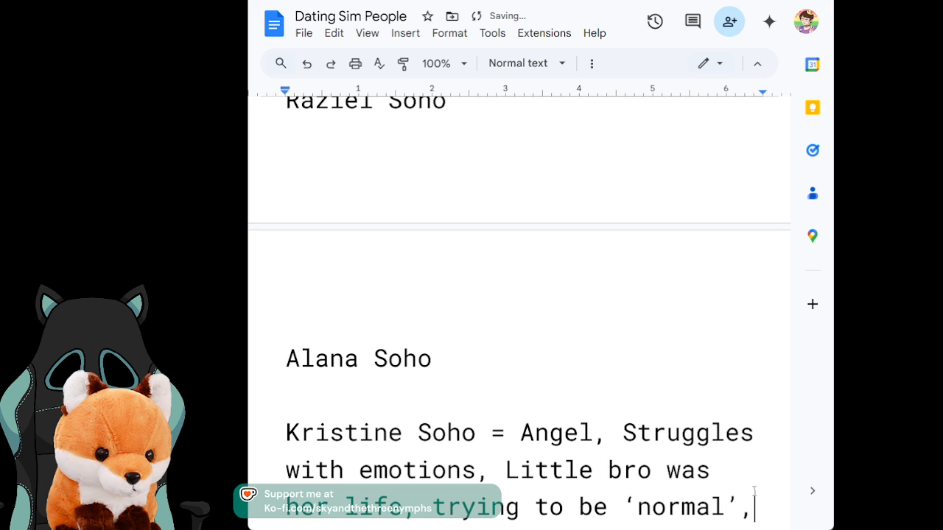
Step: Add "Nickname is General, strict," to the end of Kristine's traits
key("Return")
type("Nicka")
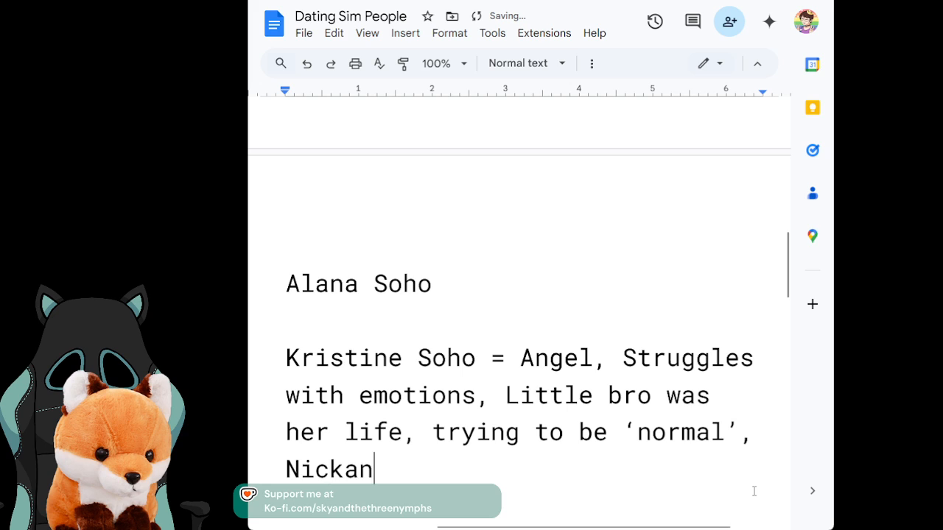
key("BackSpace")
type("name is Gener")
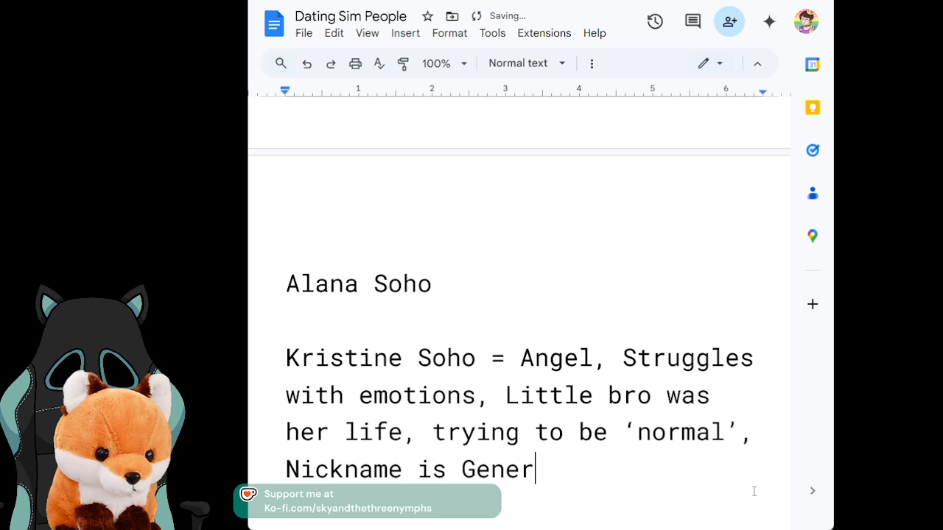
type("al ,")
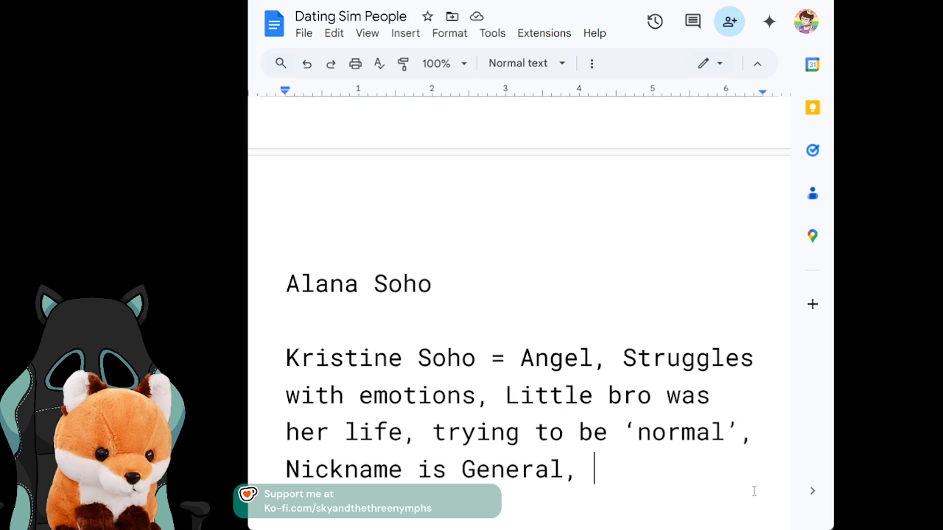
type("strict")
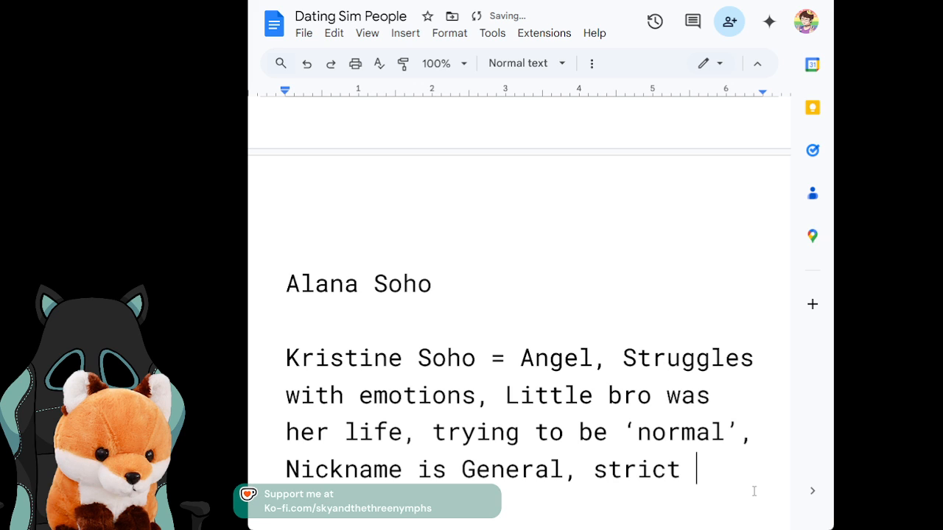
key("BackSpace")
type(",")
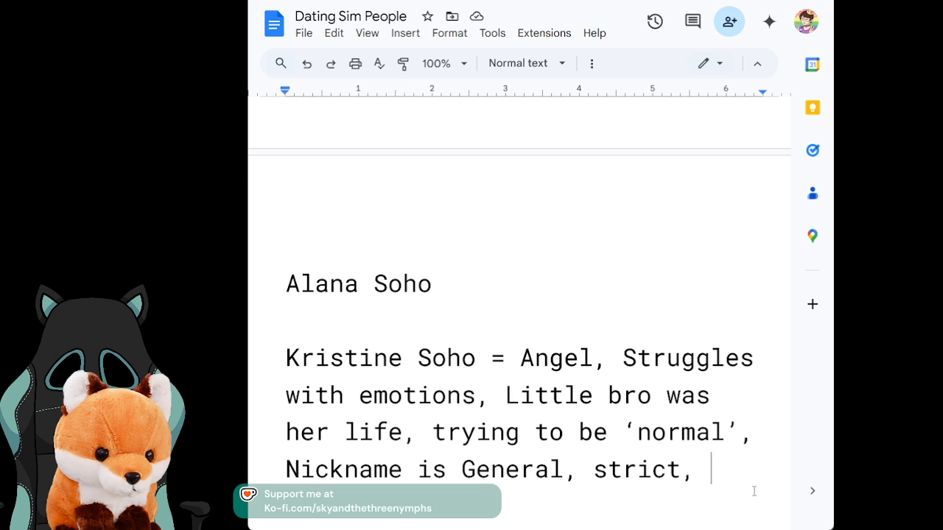
Step: Add "= Angel, by the books," after Alana's name, the entry above Kristine
key("Up")
key("Up")
key("Up")
type("= ")
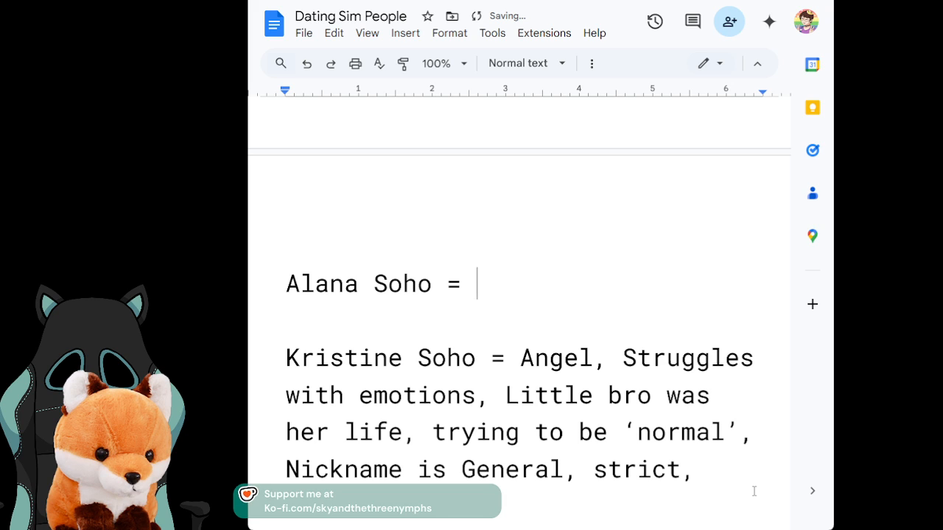
type("Angel,")
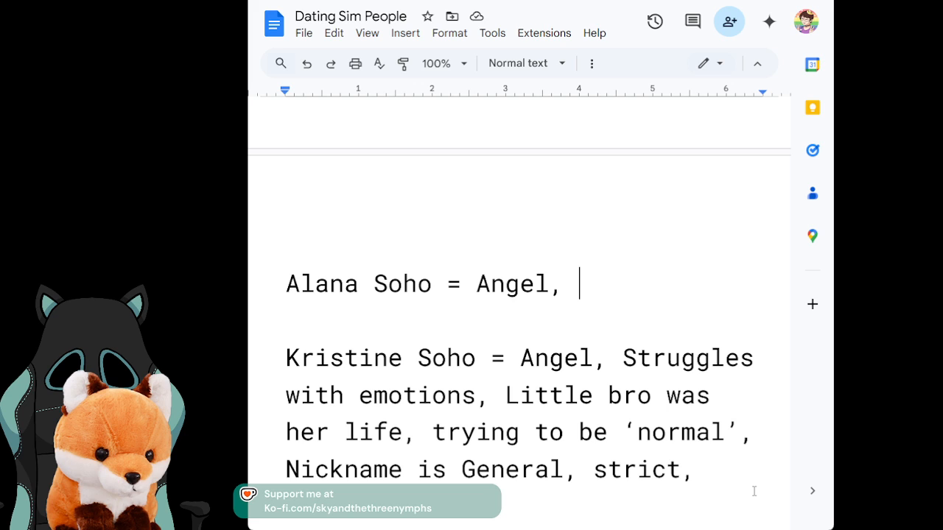
type("by")
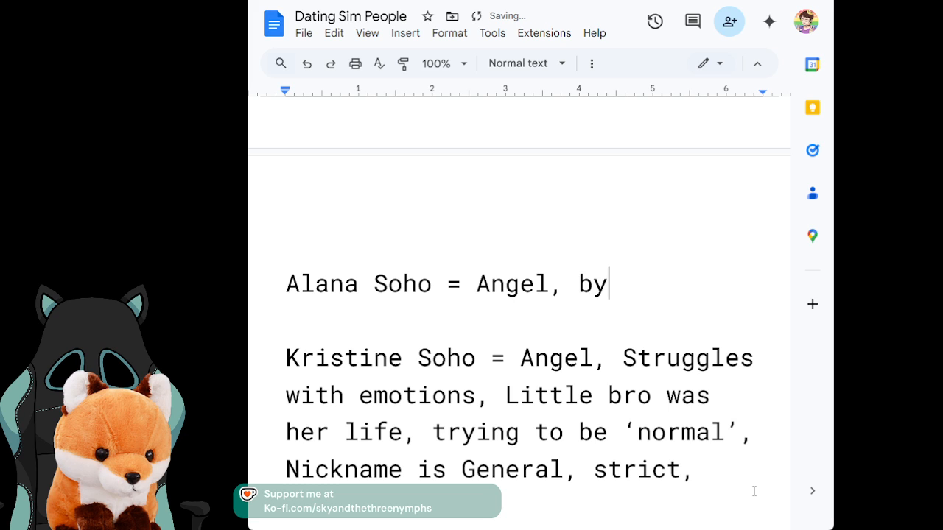
type(" the books,")
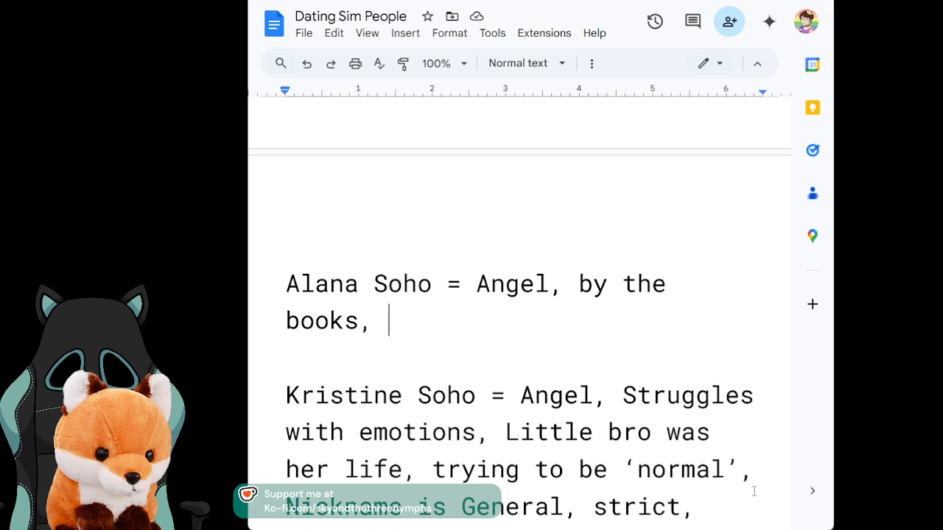
Step: Add "lesbein," to the end of Alana's traits
type("lesbien")
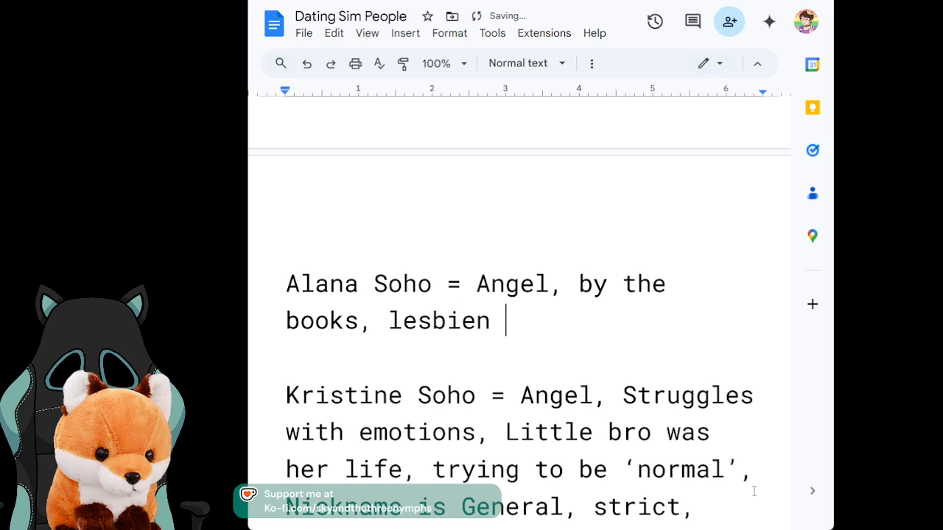
key("BackSpace")
key("BackSpace")
key("BackSpace")
type("ein,")
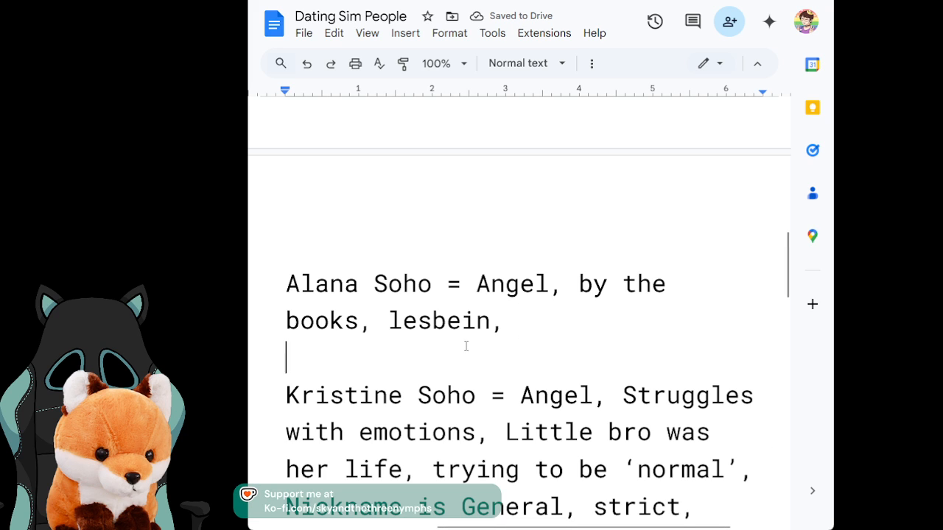
Step: Shorten the word "lesbein" in Alana's traits to "les.", keeping the comma after it
left_click_drag(466, 346, 435, 321)
triple_click(435, 322)
double_click(434, 321)
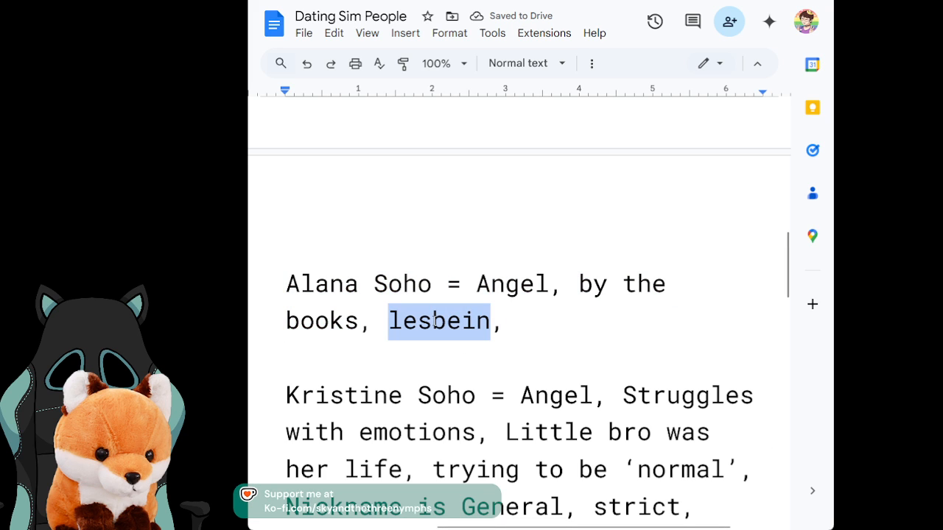
left_click(535, 323)
left_click(486, 324)
key("BackSpace")
key("BackSpace")
key("BackSpace")
key("BackSpace")
type(".")
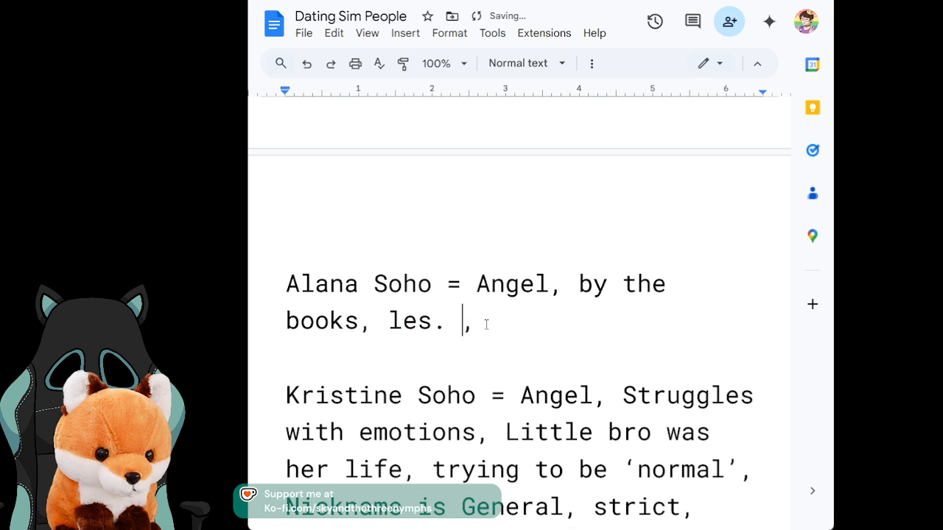
Step: Extend Alana's traits with "not afraid to throw someone under the bus,"
key("Right")
type("she")
key("BackSpace")
key("BackSpace")
key("BackSpace")
type("not ")
type("afriad")
type(" to thro")
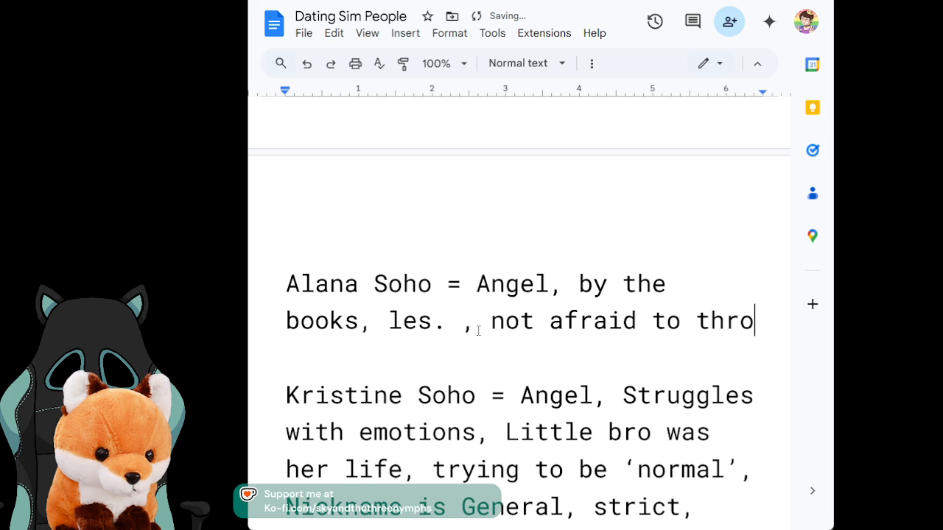
type("w someone w")
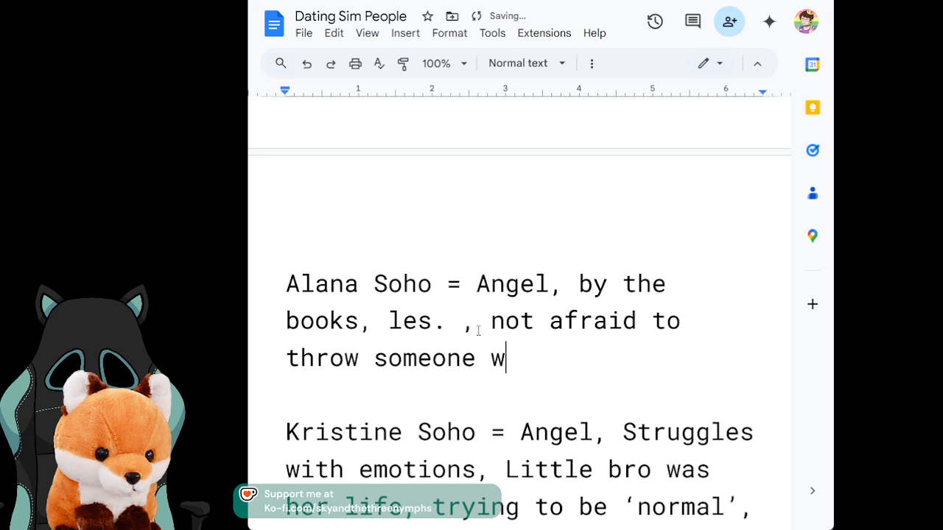
key("BackSpace")
type("under")
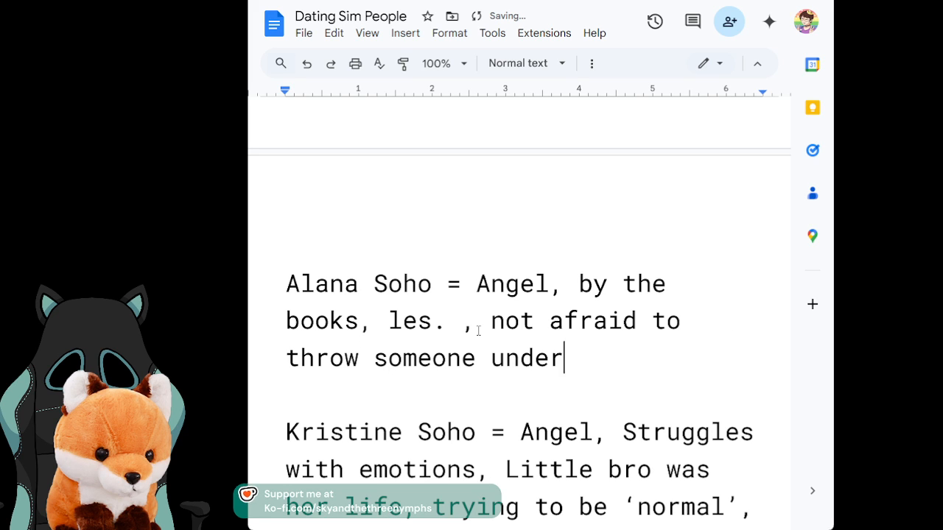
type(" the bus,")
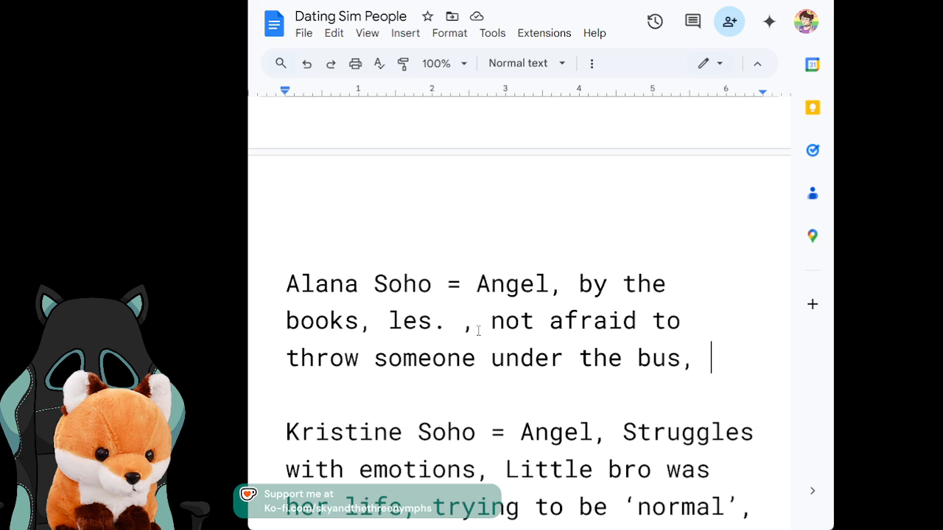
Step: Add "hates flowers," to the end of Alana's traits
type("d")
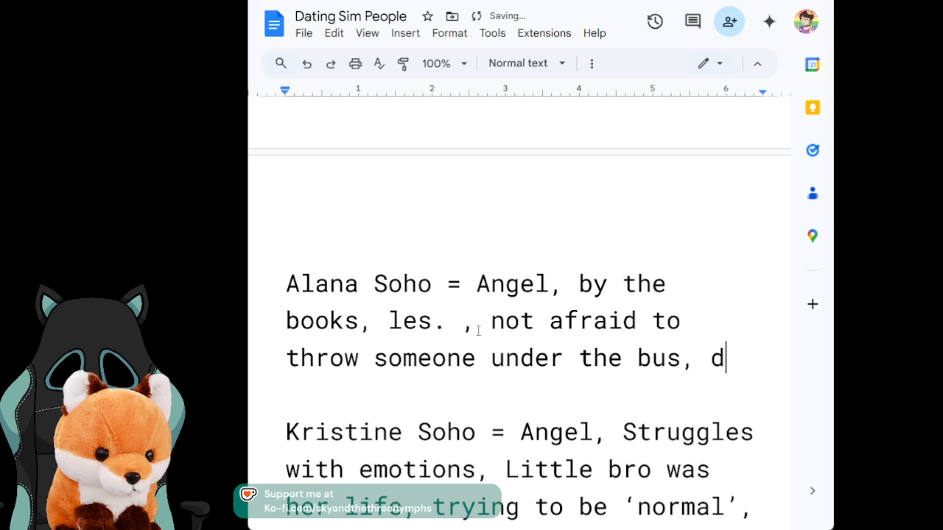
key("BackSpace")
type("hte")
key("BackSpace")
key("BackSpace")
key("BackSpace")
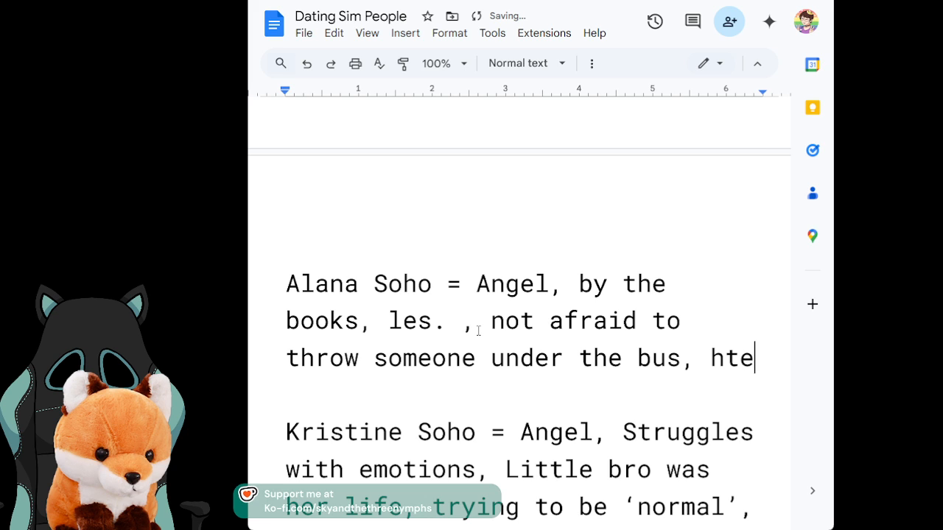
type("ates flo")
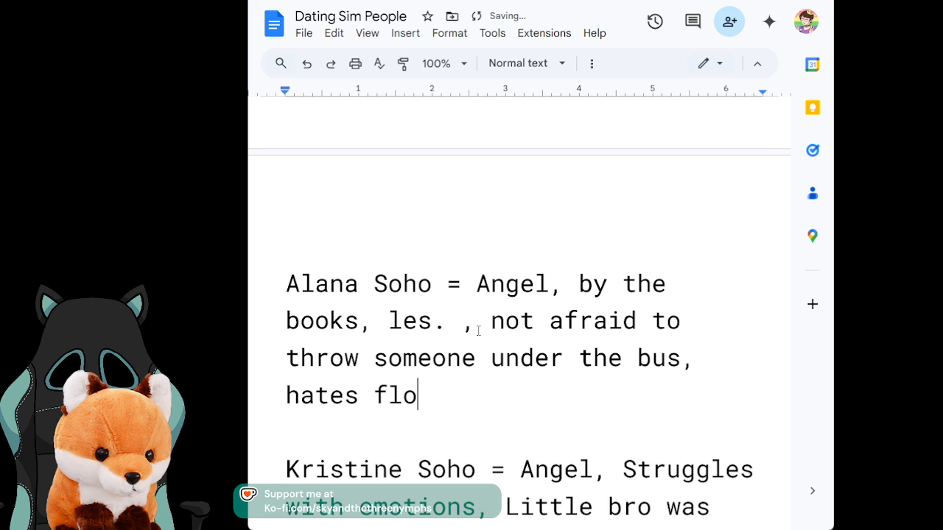
type("wers ,")
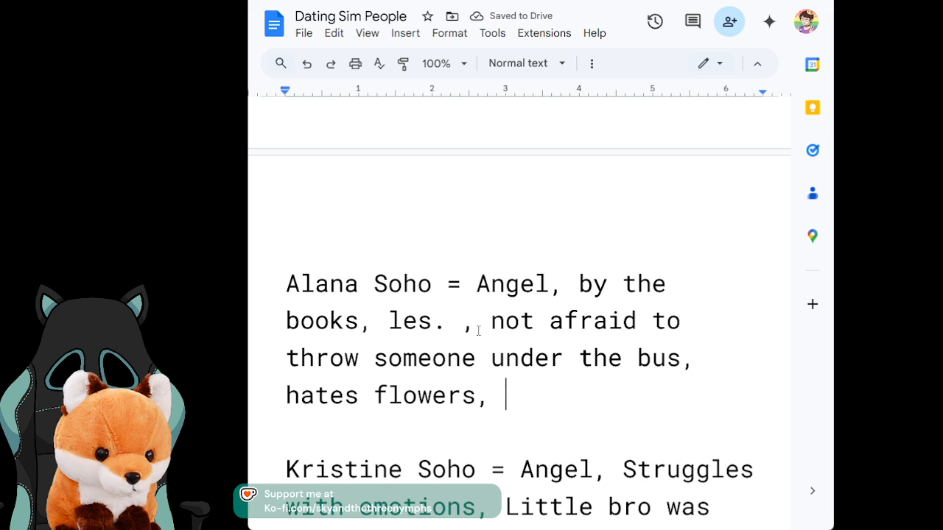
Step: Add "doesn't know much about Raziel, twin to Raziel" to the end of Alana's traits
type("doen")
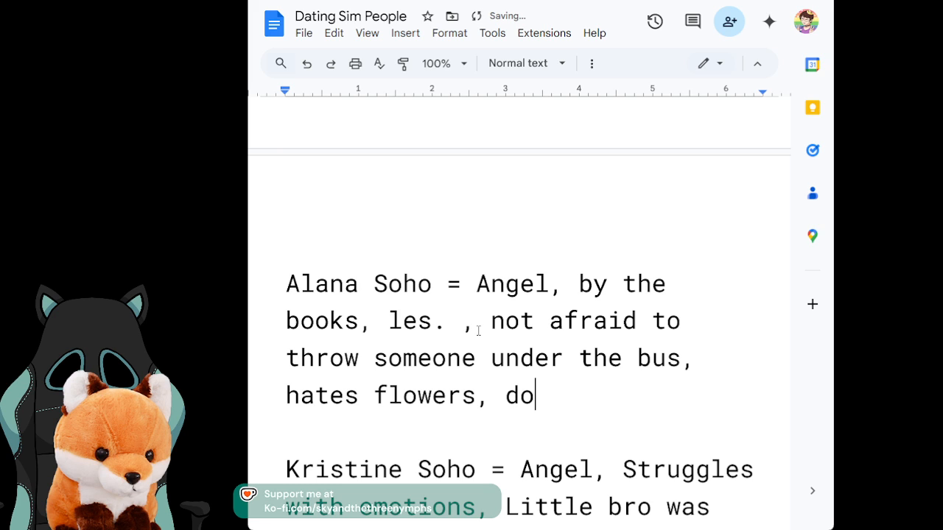
key("BackSpace")
type("sn’t")
key("BackSpace")
key("BackSpace")
type("'t know much abo")
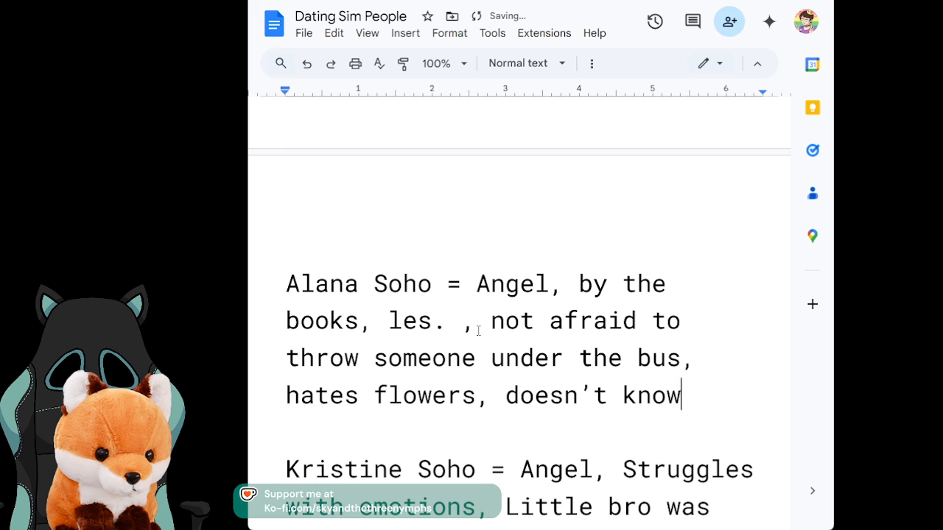
type("ut Raziel")
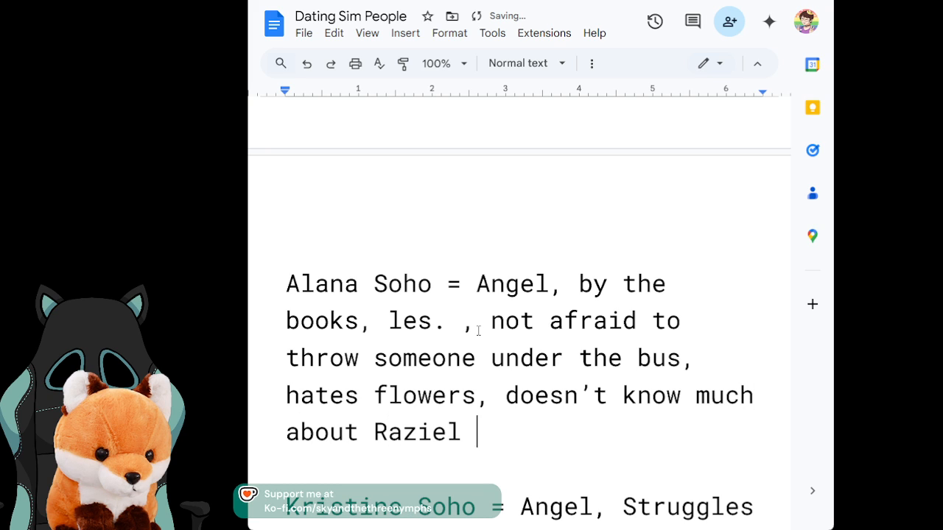
key("BackSpace")
type(", twin to")
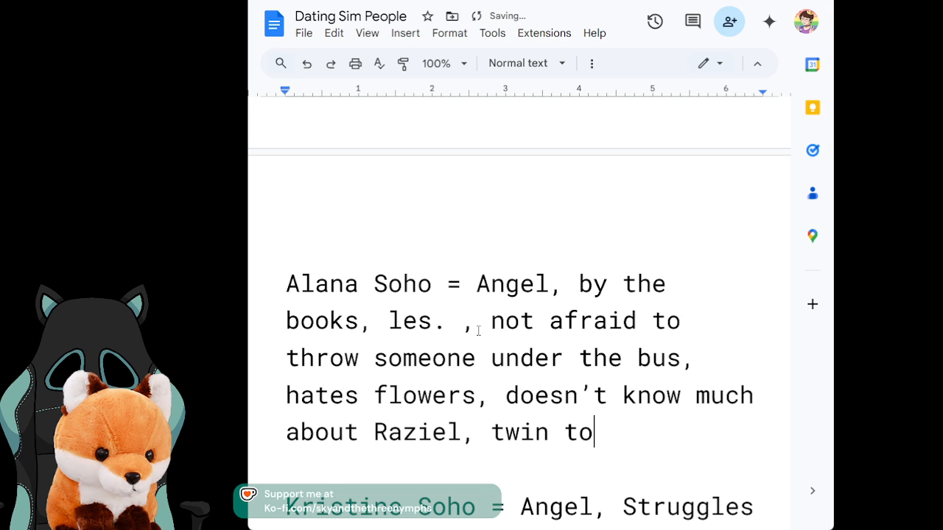
type(" Raziel")
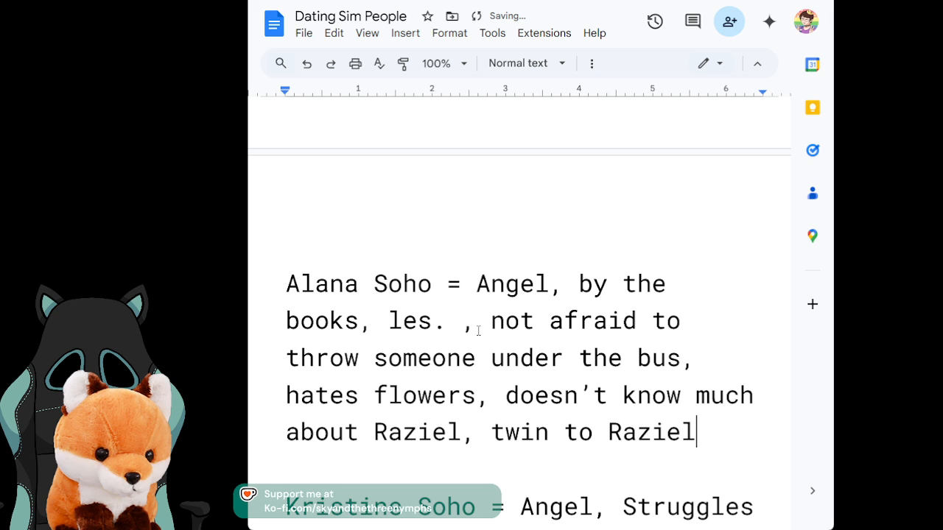
Step: Start Raziel Soho's trait description with "= Angel, flirt," after the name
key("Up")
key("Up")
key("Up")
key("Up")
key("Up")
key("Down")
type("= Angel, fli")
type("t")
key("BackSpace")
type(", ")
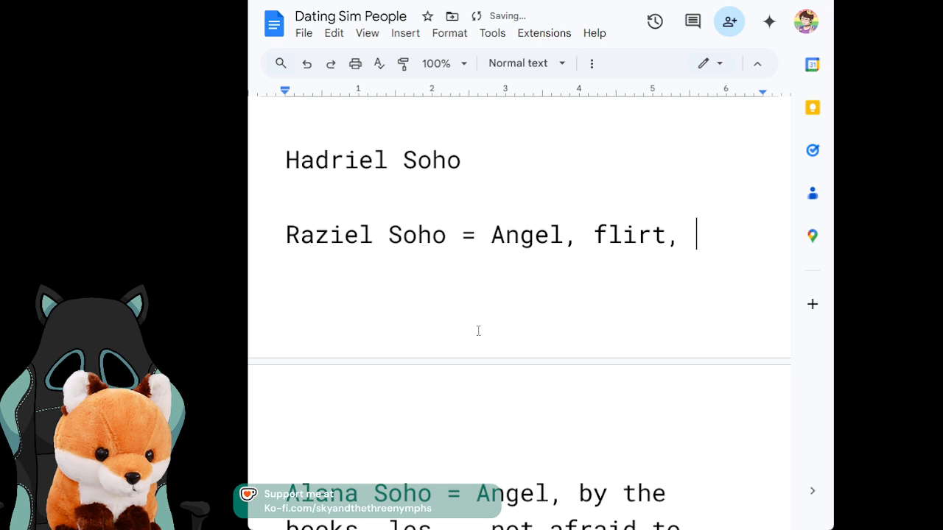
Step: Extend Raziel's traits with "Cares so much about Alana, Twin of Alana,"
type("Care")
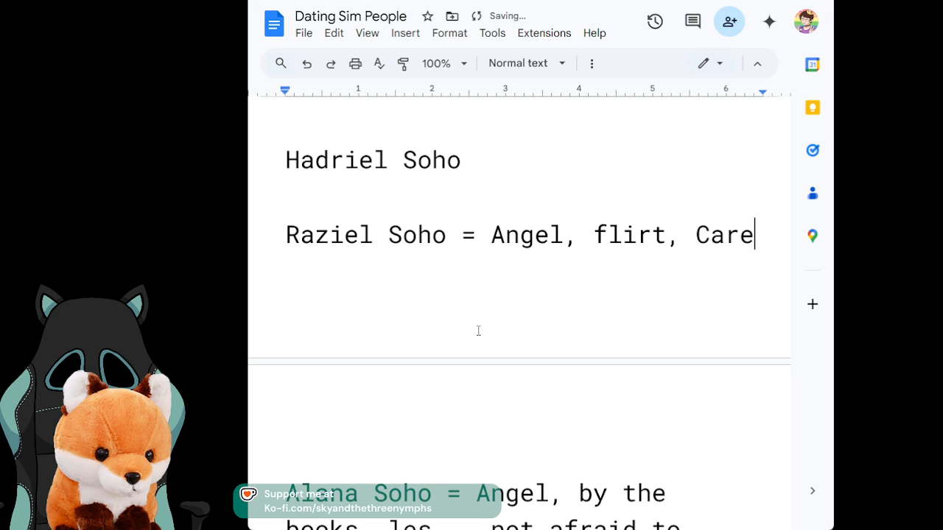
type("s so much ")
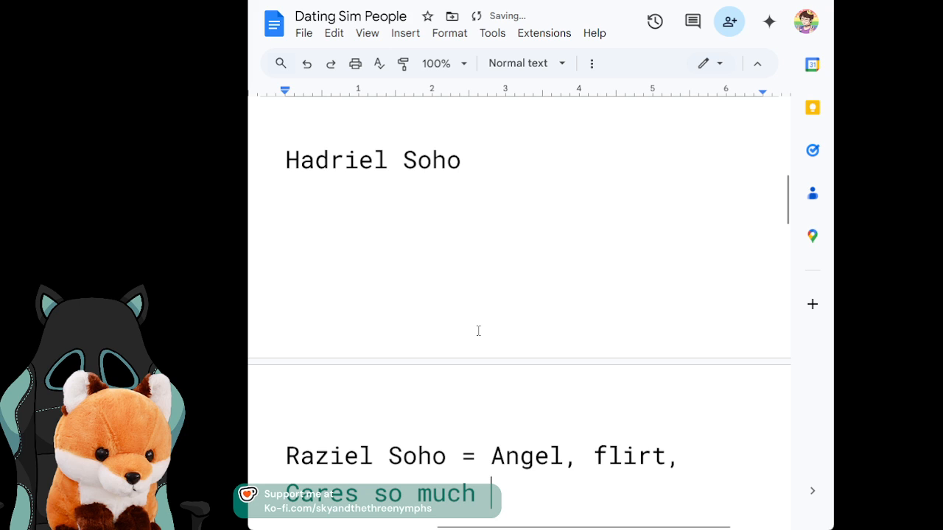
type("about Alana")
key("BackSpace")
key("BackSpace")
type("ana, Twin t")
key("BackSpace")
type("of Alana,")
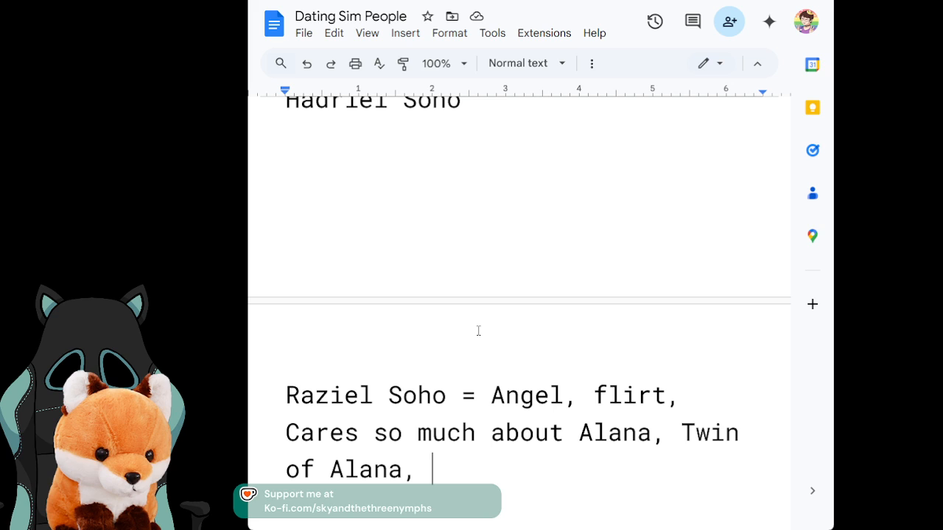
Step: Add "bully, intuition is very good" to the end of Raziel's traits, correcting the spelling of "intuition"
type("bully,")
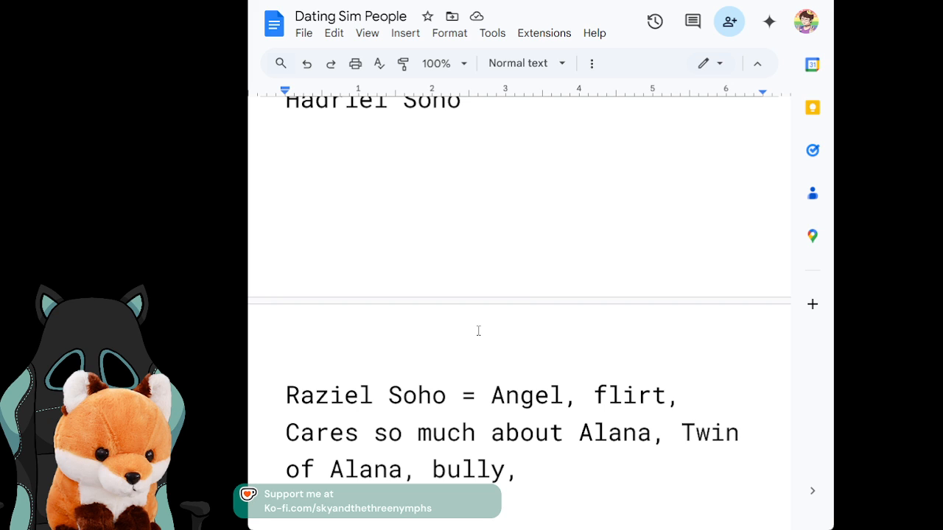
type("it")
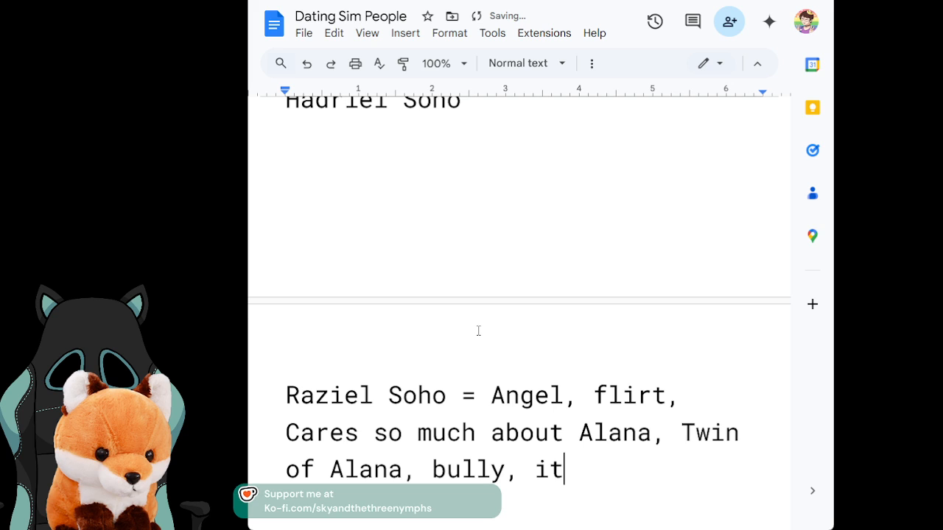
type("uition ")
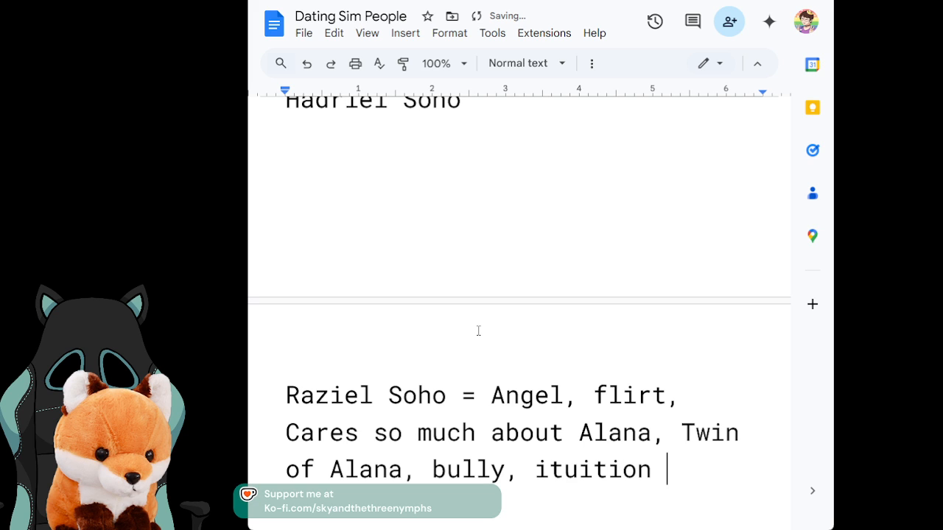
type("is very good")
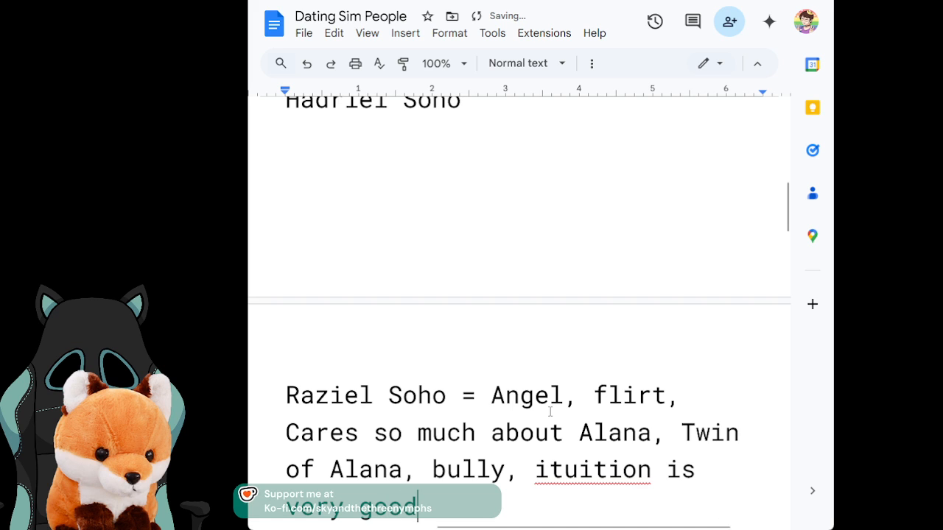
left_click(580, 469)
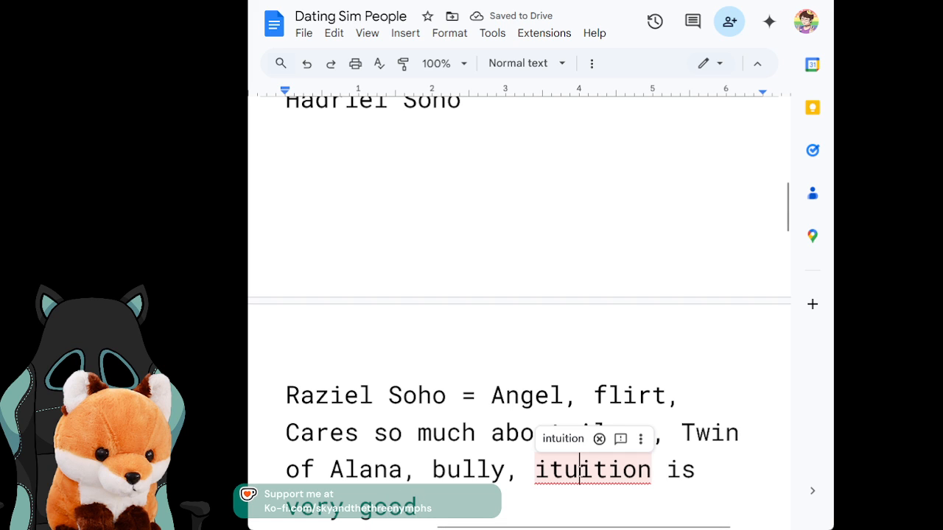
left_click(561, 440)
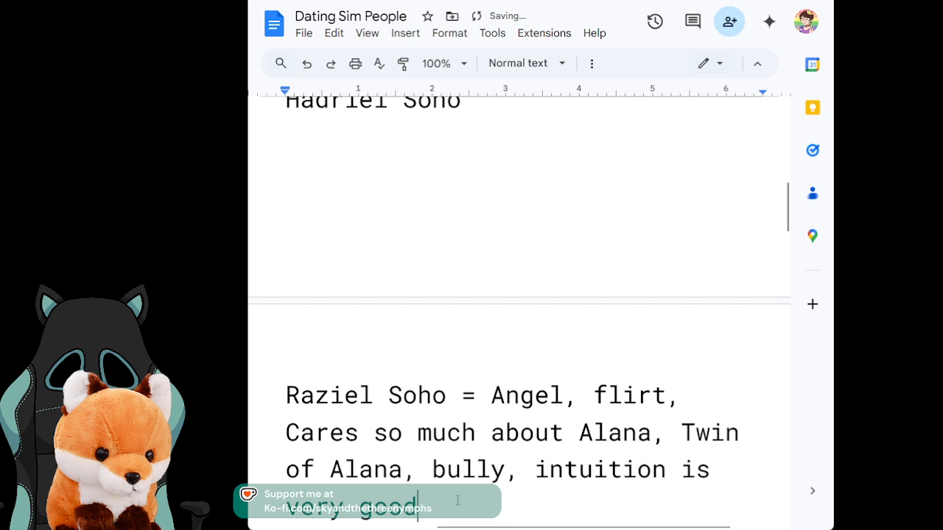
Step: Start Hadriel Soho's trait description with "= Twin of Haniel, Raised Raziel," after the name
key("Up")
key("Up")
key("Up")
key("Up")
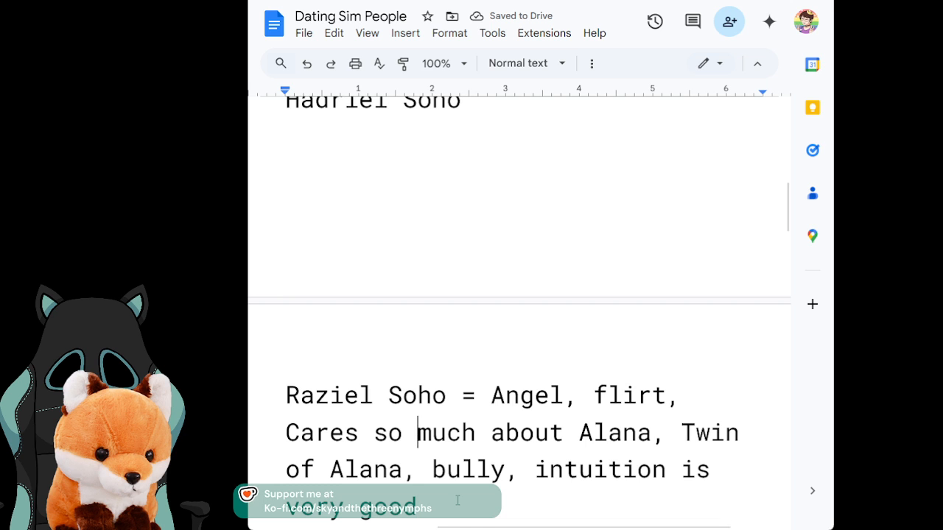
key("Up")
key("Up")
key("Up")
key("Up")
key("Up")
key("Up")
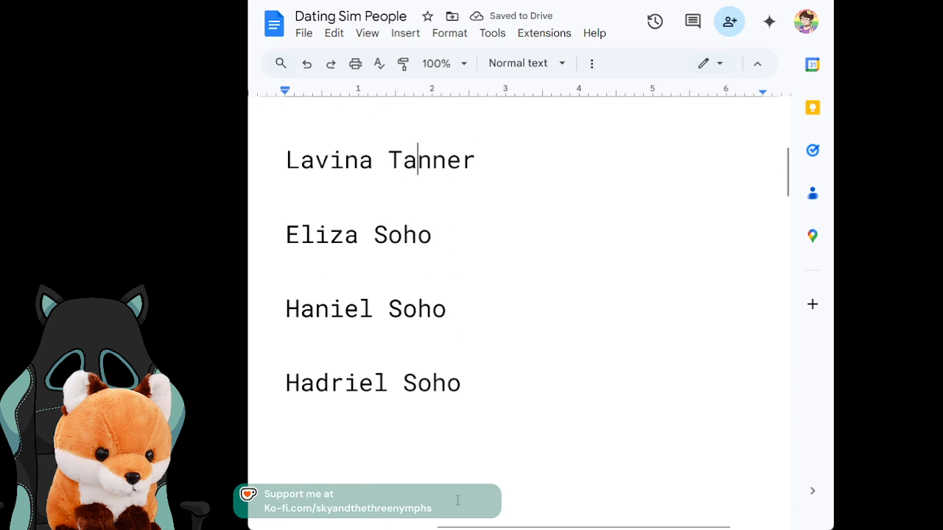
key("Down")
key("Down")
key("Down")
key("Down")
key("Down")
key("Left")
type("= ")
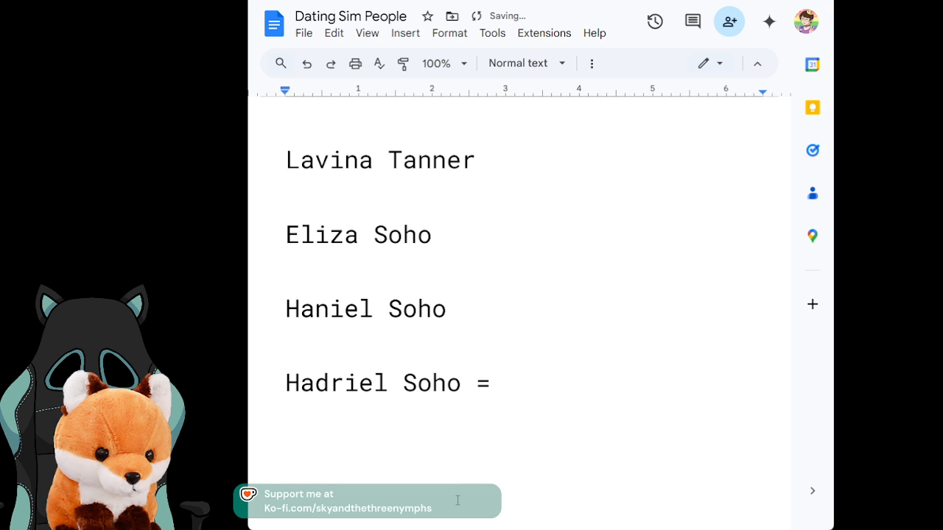
type("Twin of Haniel, ")
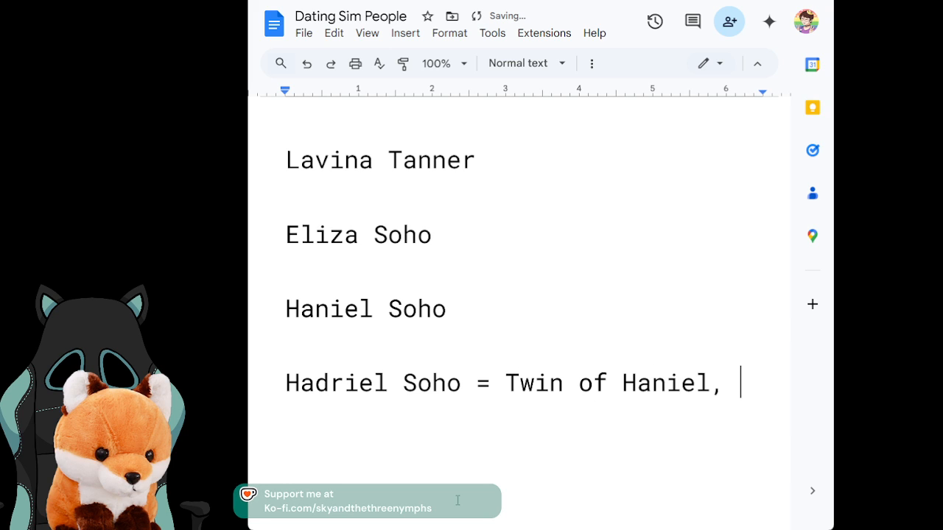
type("Raised Raziel, ")
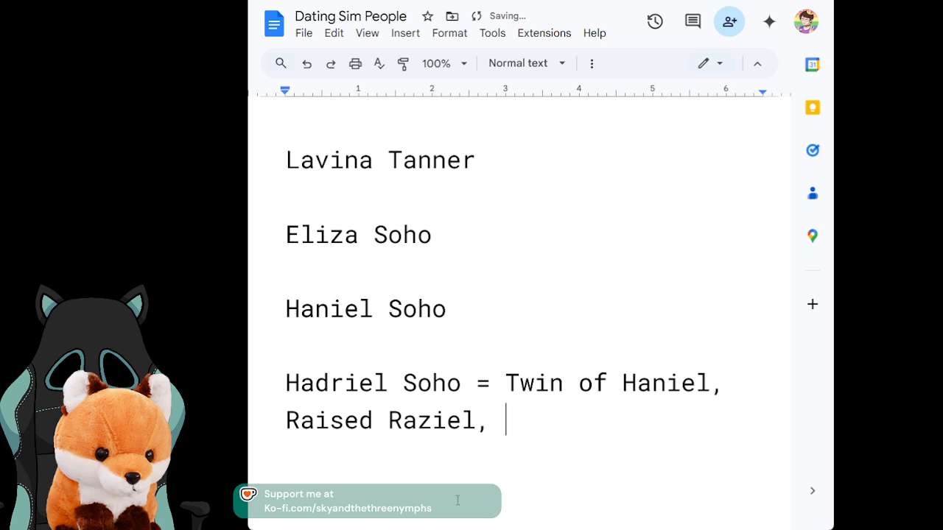
Step: Extend Hadriel's traits with "sad man, pathic, coward, would do anything for his sister"
type("sad man, pathic")
key("BackSpace")
type(",")
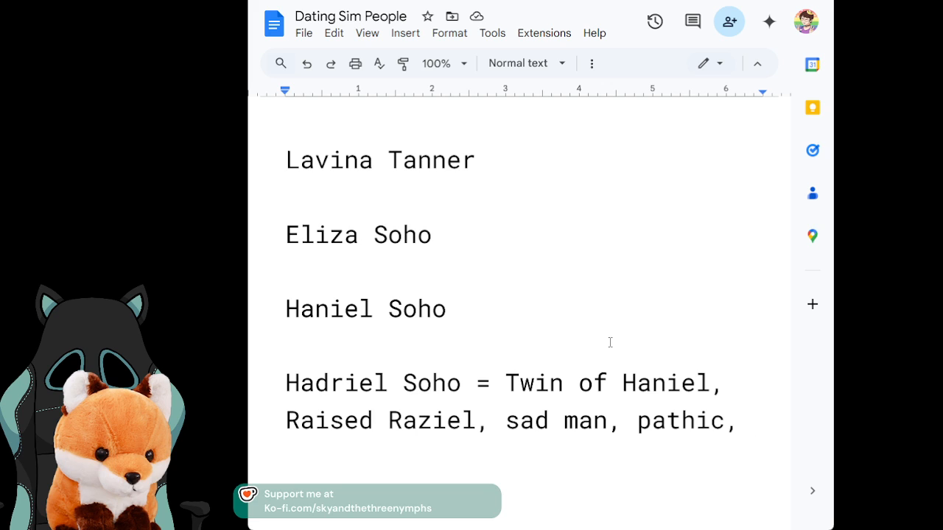
type("c")
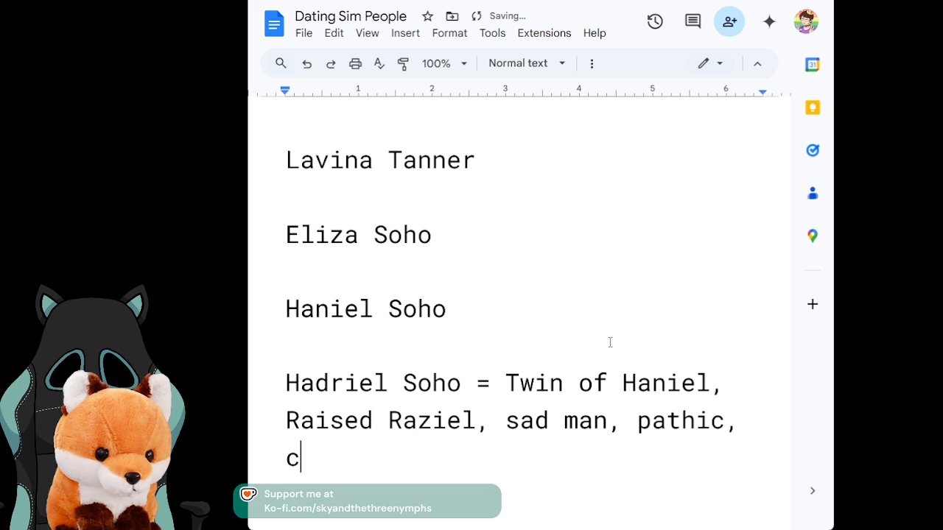
type("oward, ")
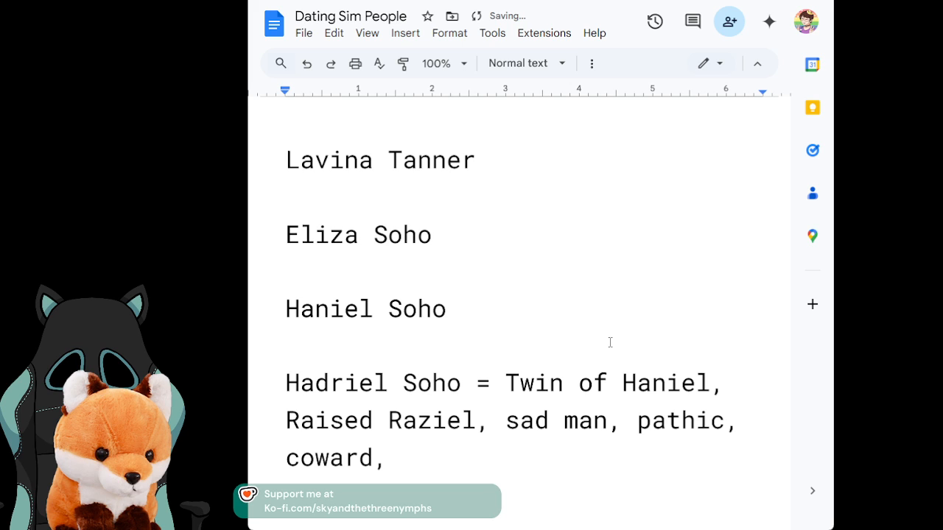
type("would")
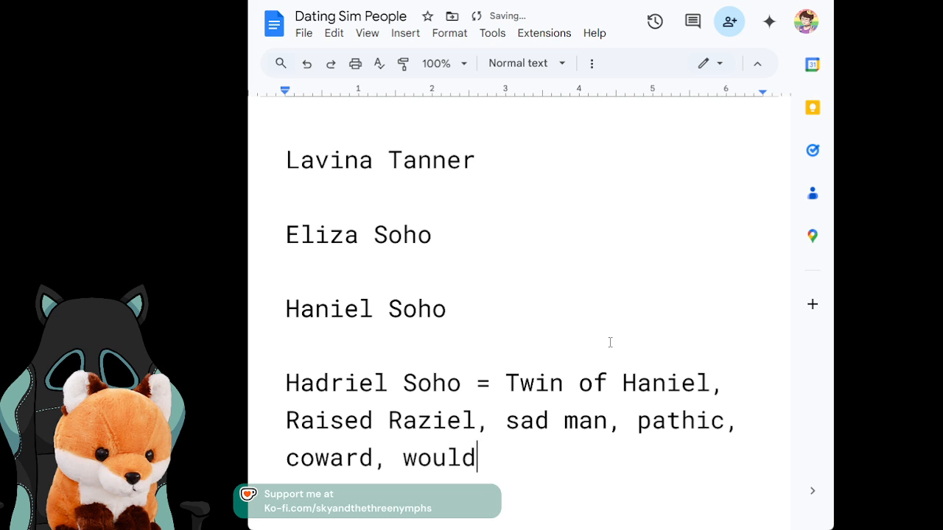
type(" do anything for h")
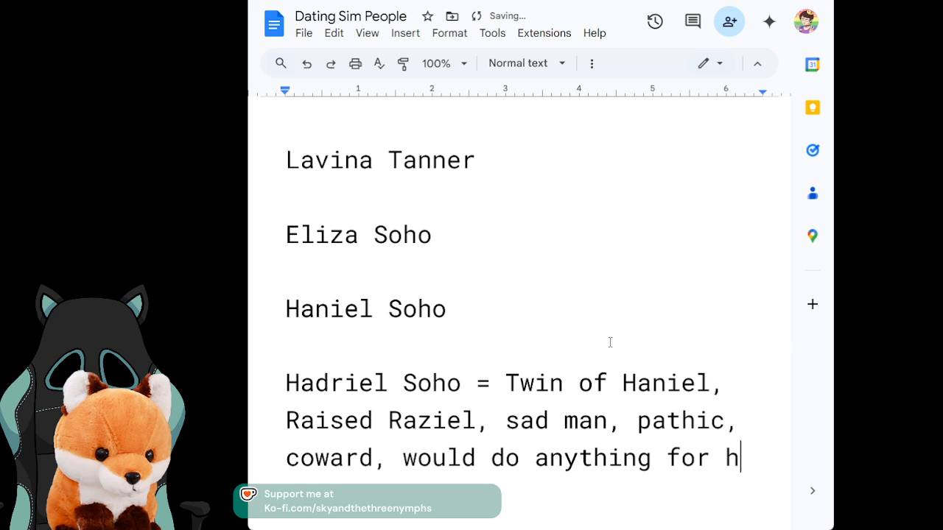
type("is sister")
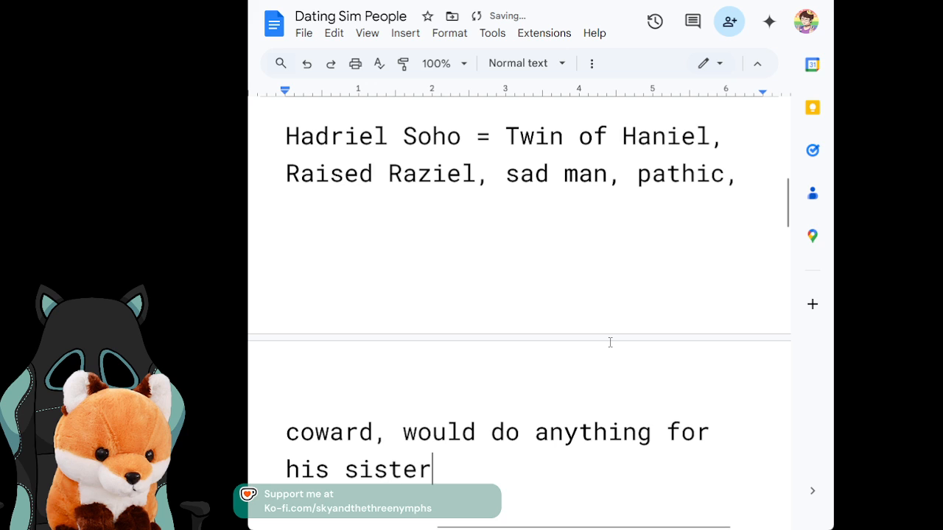
Step: Start Haniel Soho's trait description with "= Twin of Hadriel," after the name
key("Up")
key("Up")
key("Up")
key("Up")
key("Up")
key("Up")
key("Up")
key("Down")
key("Down")
key("Right")
key("Down")
type("= Twin of ")
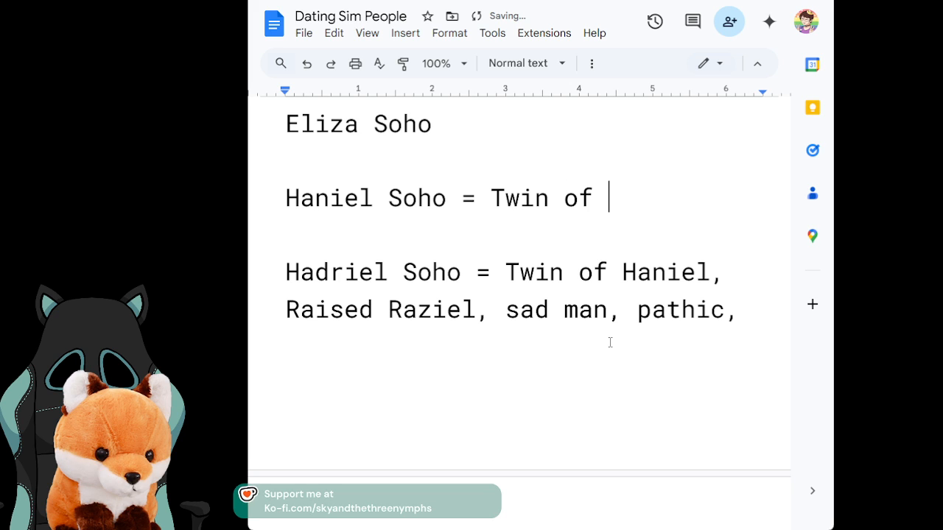
type("Hadriel, ")
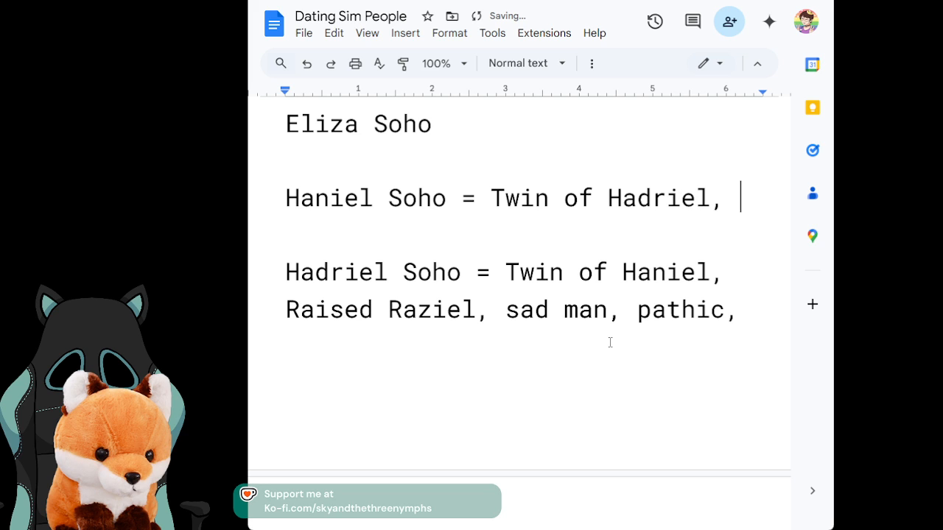
Step: Add "Bitch, manipulative," to Haniel's traits, correcting the spelling of "manipulative" with the suggested word
type("Bitch")
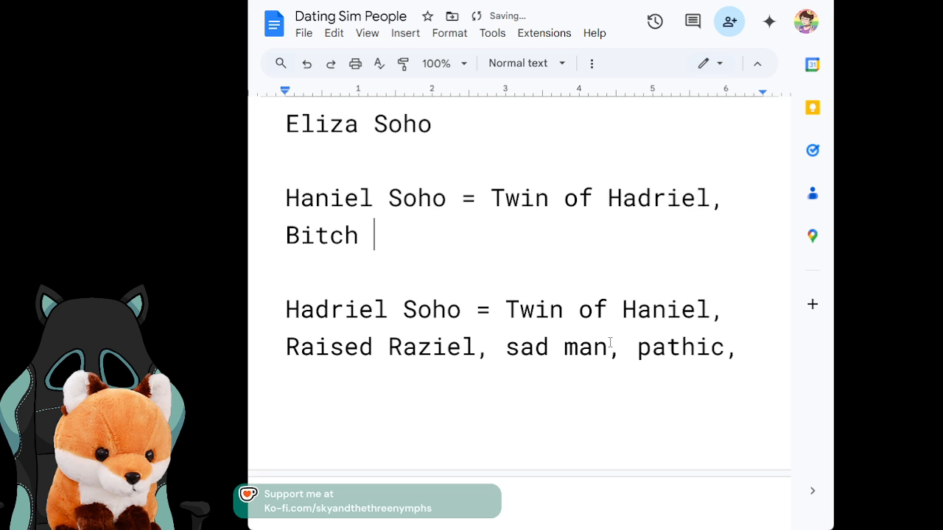
key("BackSpace")
type(", ")
type("mani")
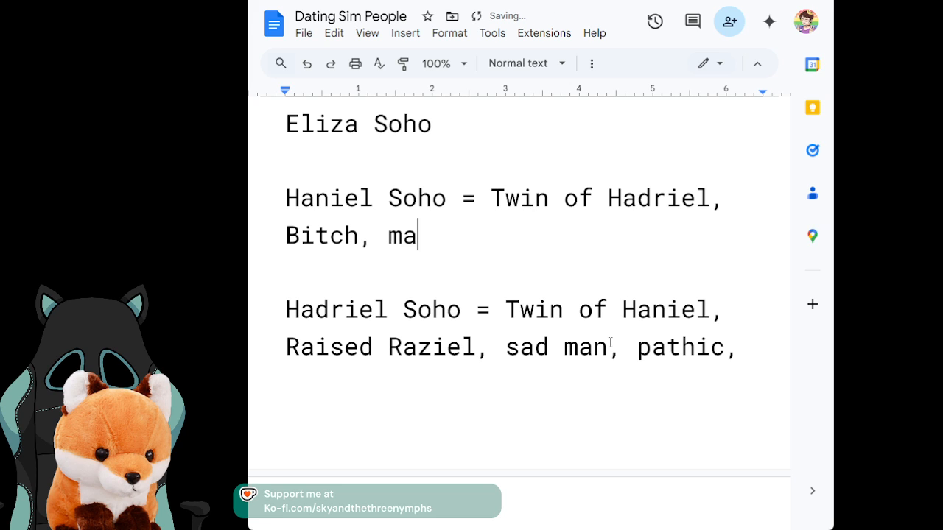
type("pl")
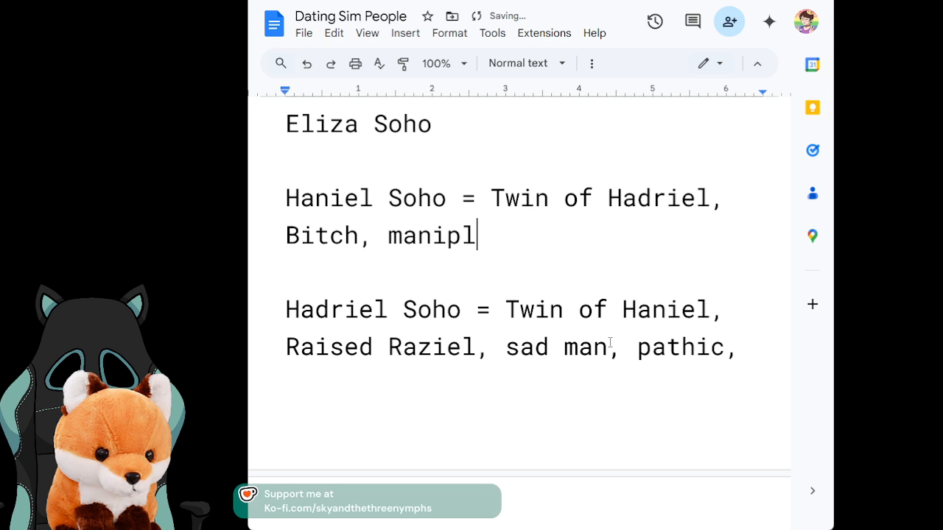
type("utive ")
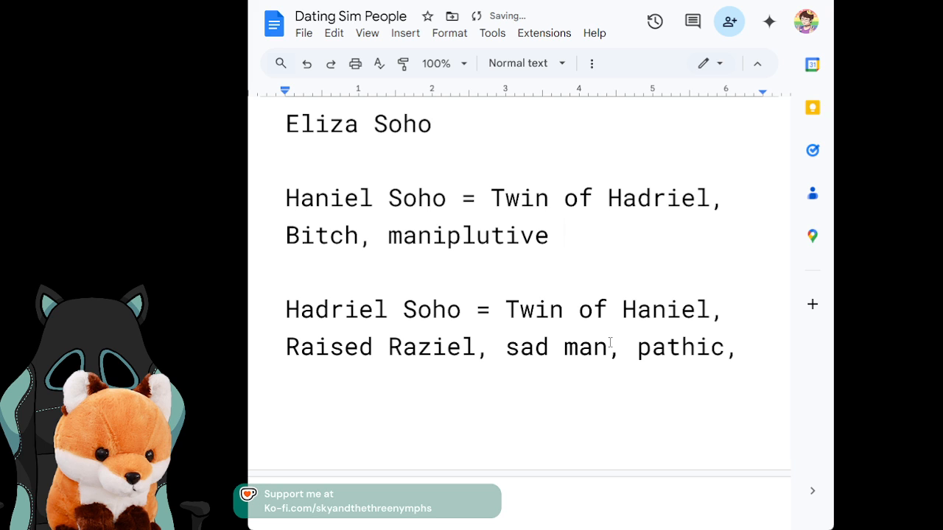
type(",")
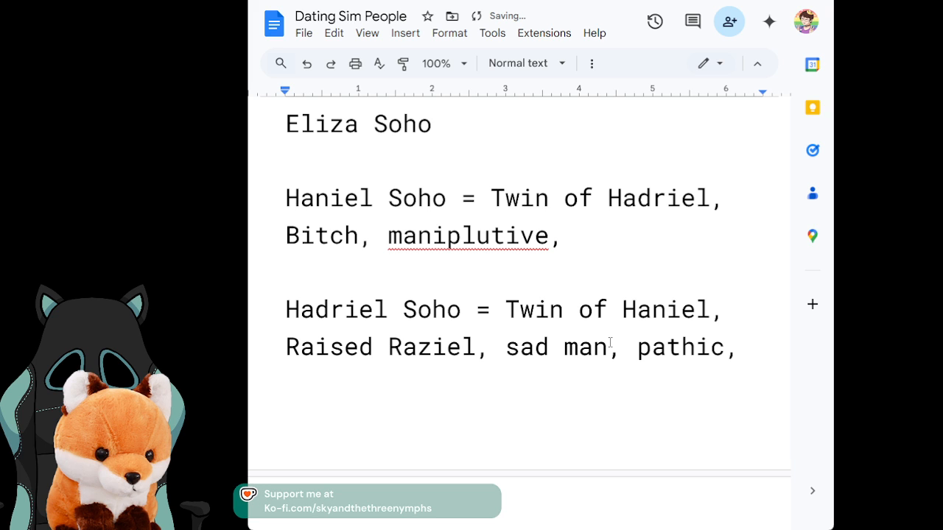
left_click(491, 243)
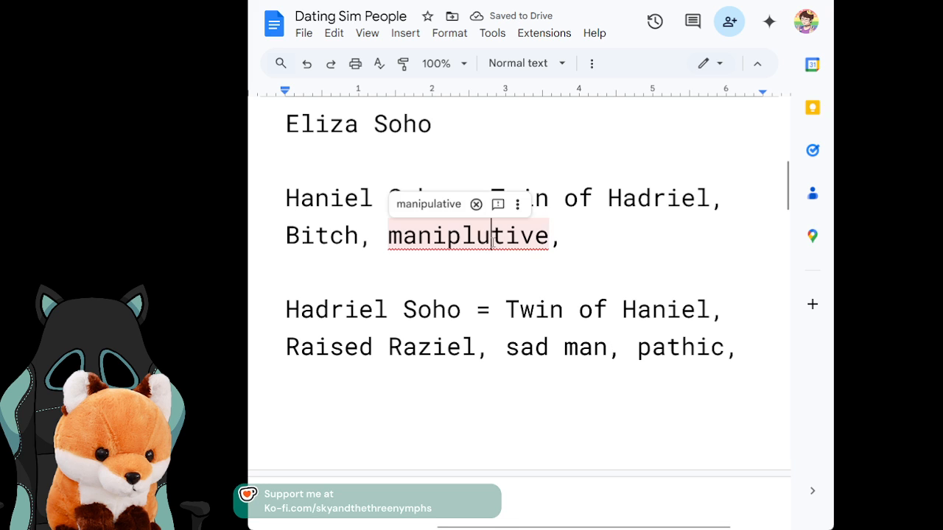
left_click(402, 210)
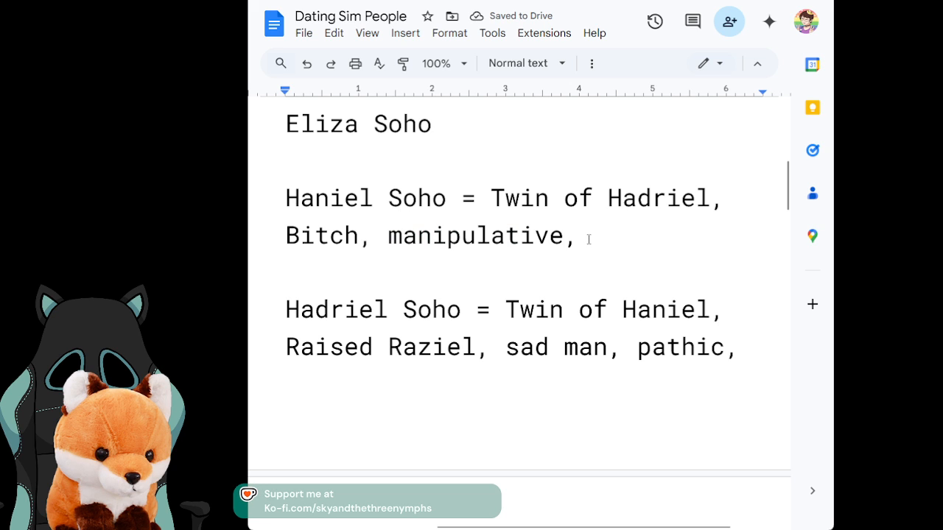
Step: Extend Haniel Soho's traits with "mother to Raziel and Alana, raised Alana, does not care for anyone,"
type("mothe")
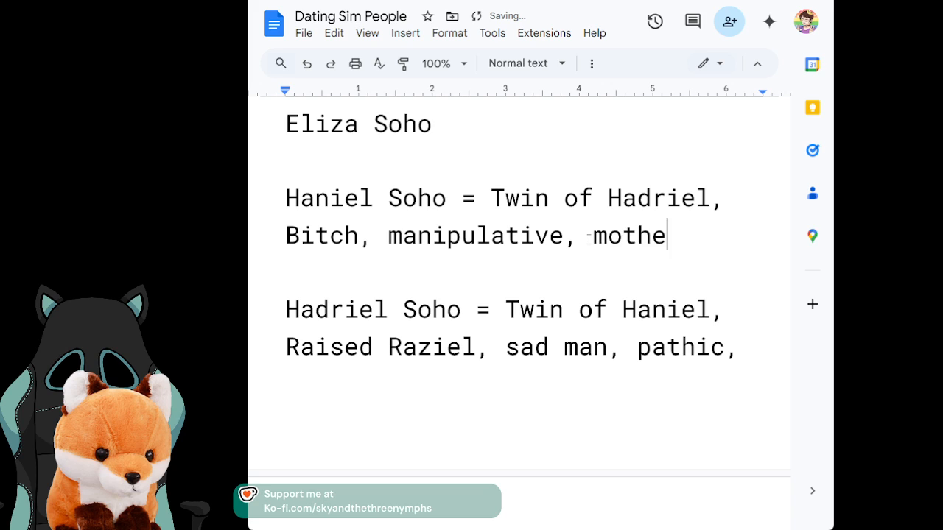
type("r to Ra")
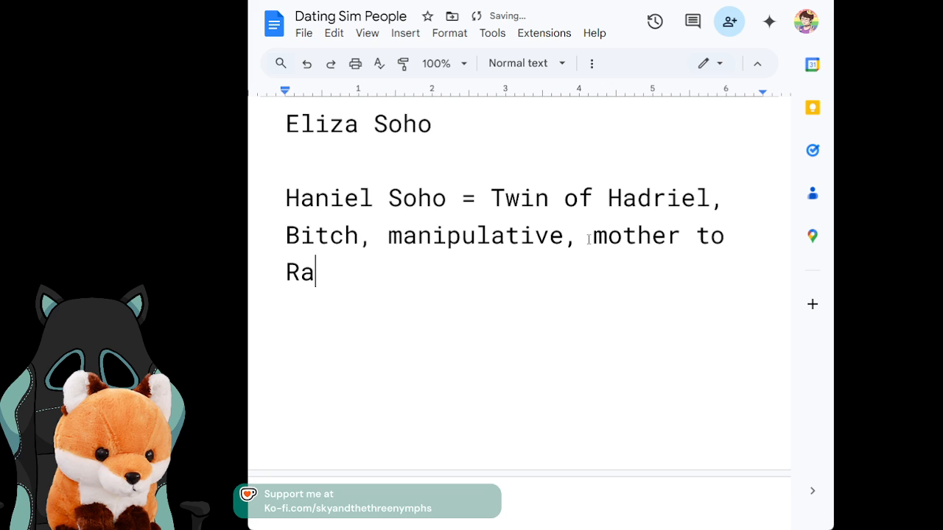
type("ziel and Alana")
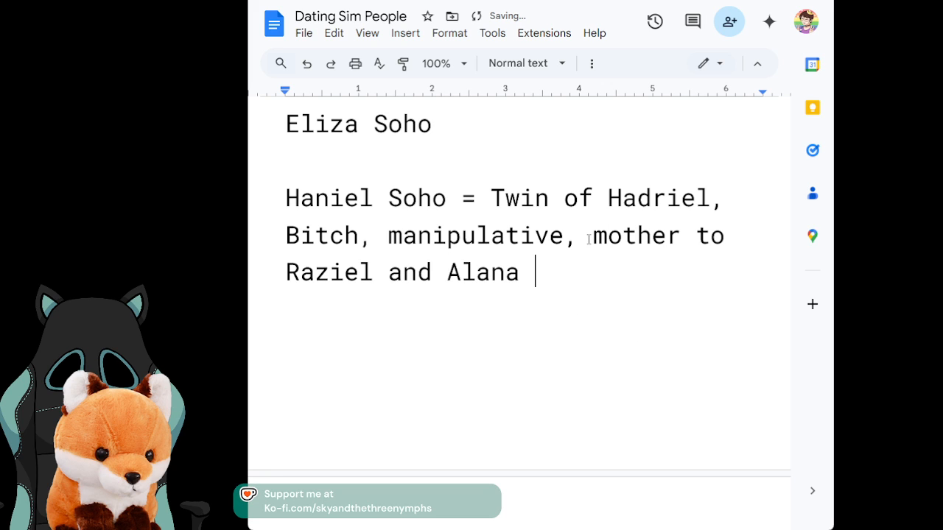
key("BackSpace")
type(", rai")
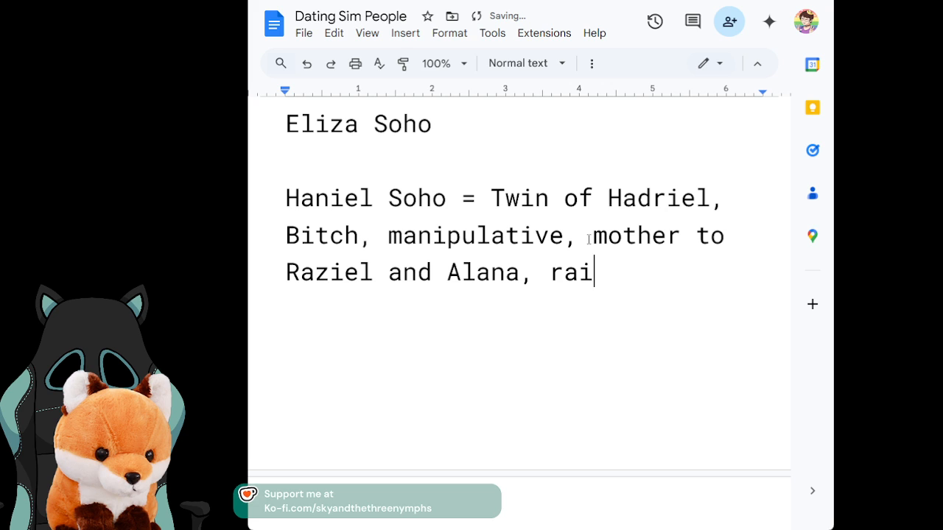
type("sed Alana")
key("BackSpace")
type(",")
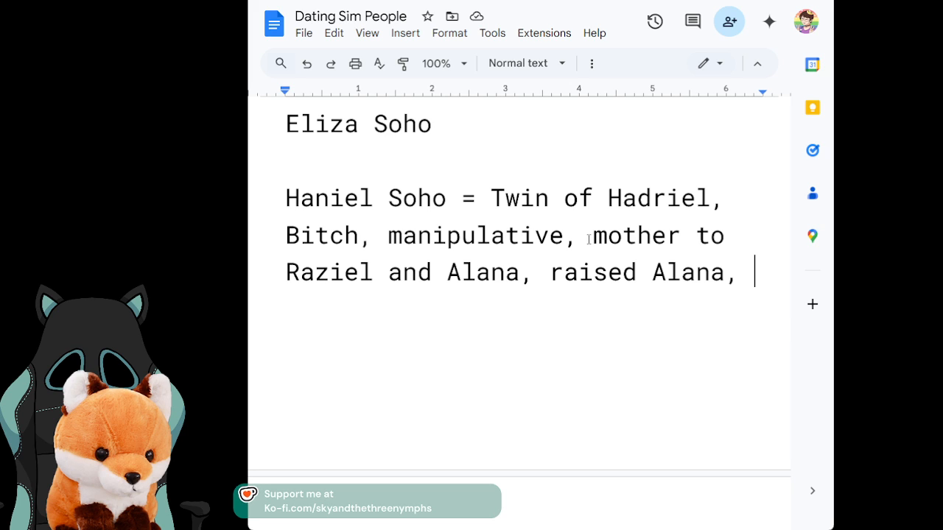
type("does not care for anyone")
key("BackSpace")
type(",")
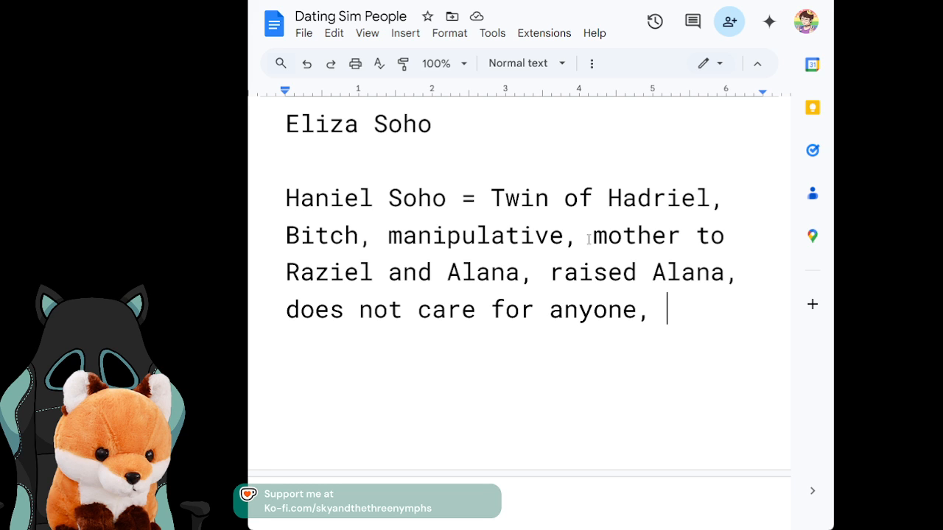
Step: Add "=" after Eliza Soho's name to start the character's trait description
key("Up")
key("Up")
key("Up")
key("Up")
key("Up")
key("Up")
key("Down")
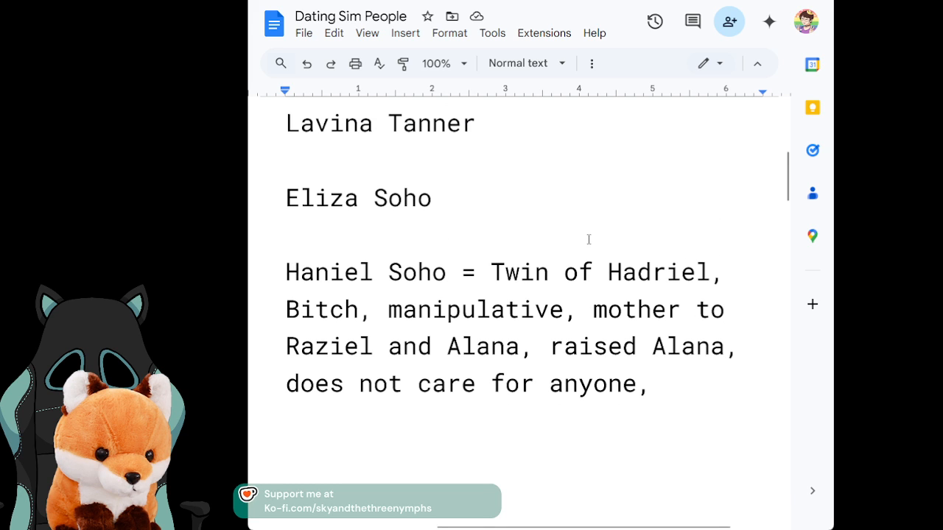
type("=")
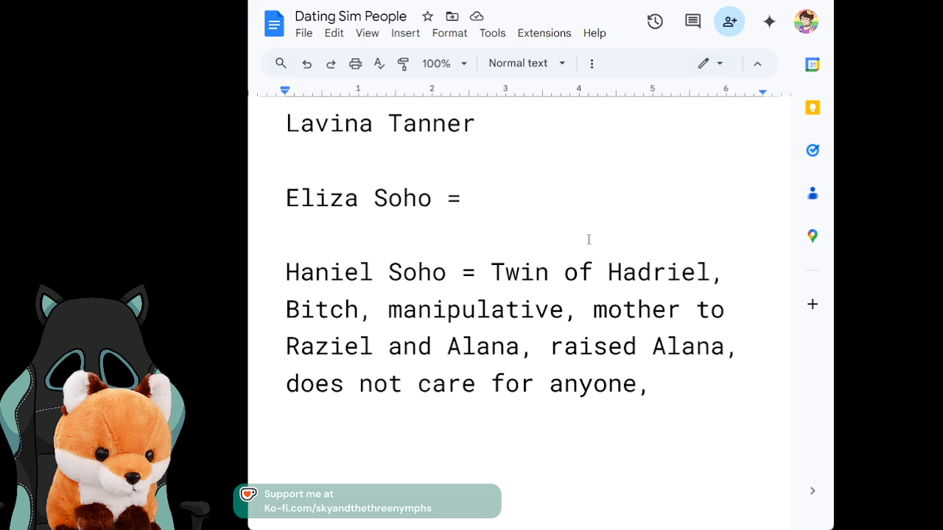
Step: Insert "Angel," as the first trait, before "Twin of", in both Haniel Soho's and Hadriel Soho's descriptions
left_click(490, 277)
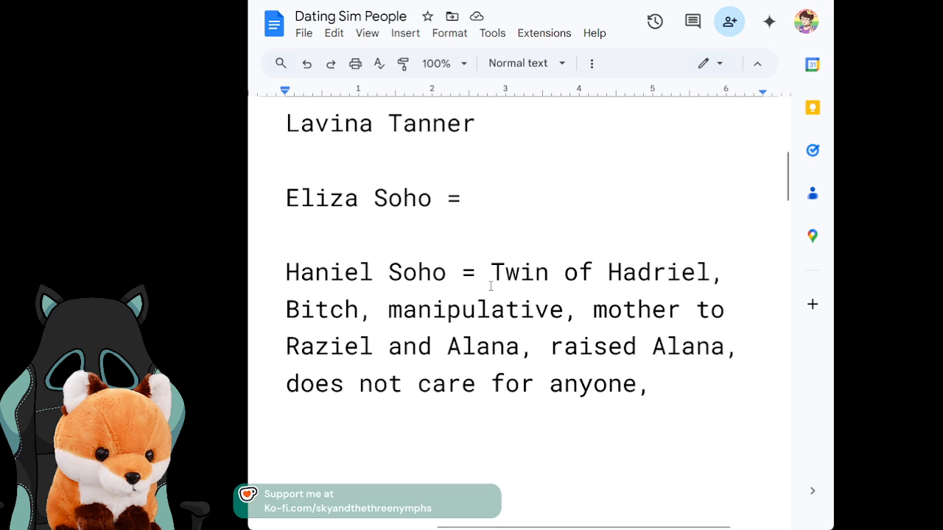
type("Angel,")
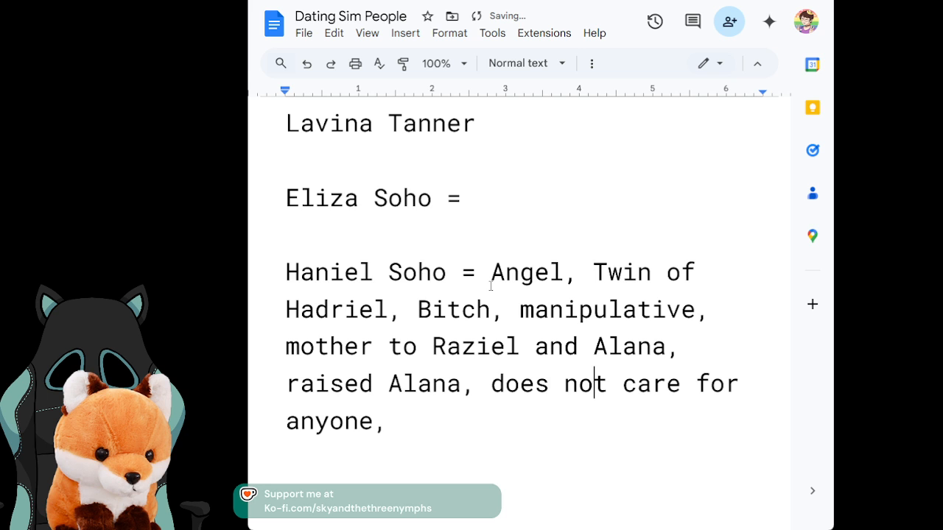
key("Down")
key("Down")
key("Down")
key("Down")
key("Down")
key("Down")
key("Down")
key("Down")
key("Down")
key("Down")
key("Down")
key("Down")
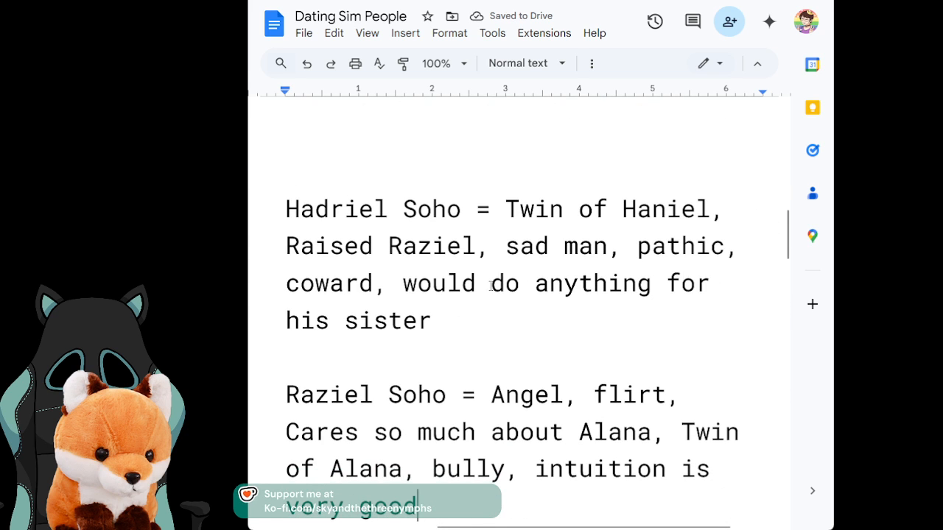
left_click(499, 193)
type("Angel,")
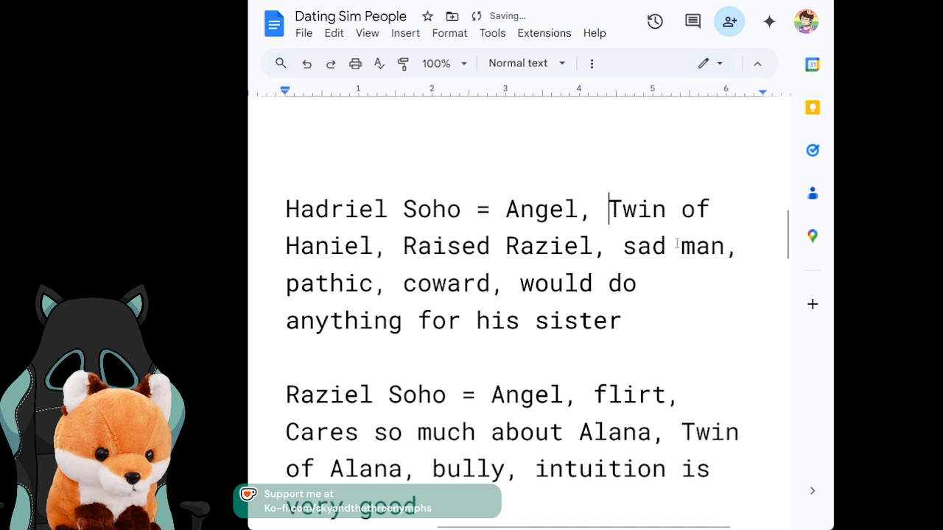
Step: Enter "Angel," as the first trait in Eliza Soho's description
left_click_drag(787, 221, 780, 324)
left_click_drag(709, 332, 725, 253)
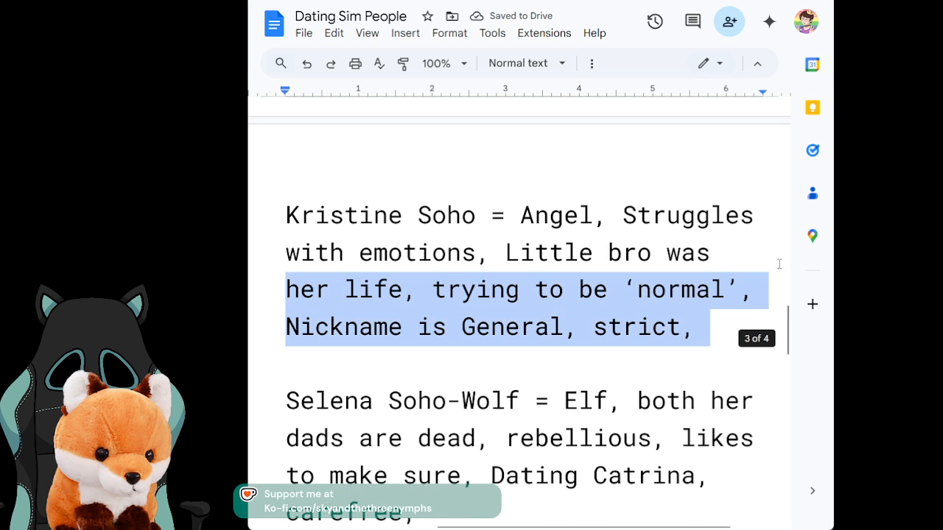
left_click(725, 254)
scroll(726, 253, "up", 7)
scroll(725, 254, "up", 10)
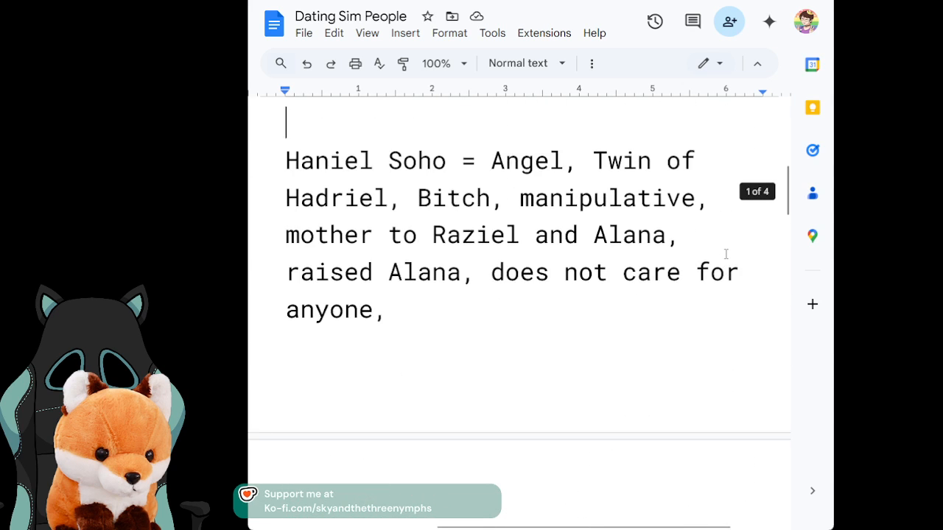
key("Up")
key("Up")
key("Up")
key("Up")
key("Down")
key("Down")
key("Down")
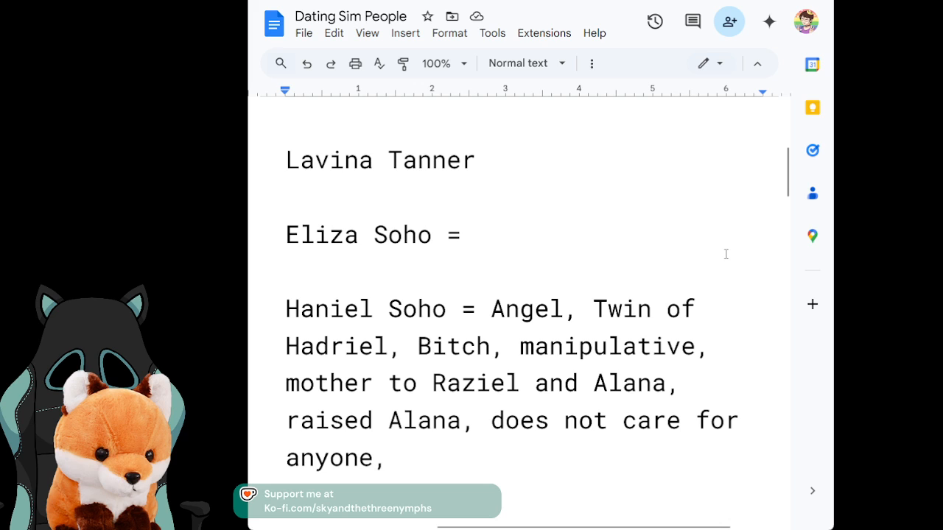
type("Ane")
key("BackSpace")
type("gel,")
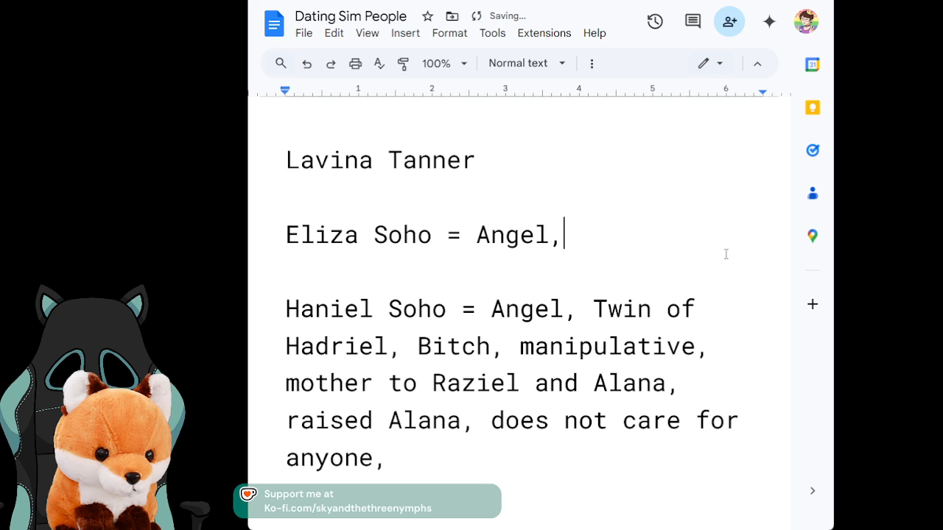
Step: Add "lives with his mother," to Eliza Soho's traits
type(" li")
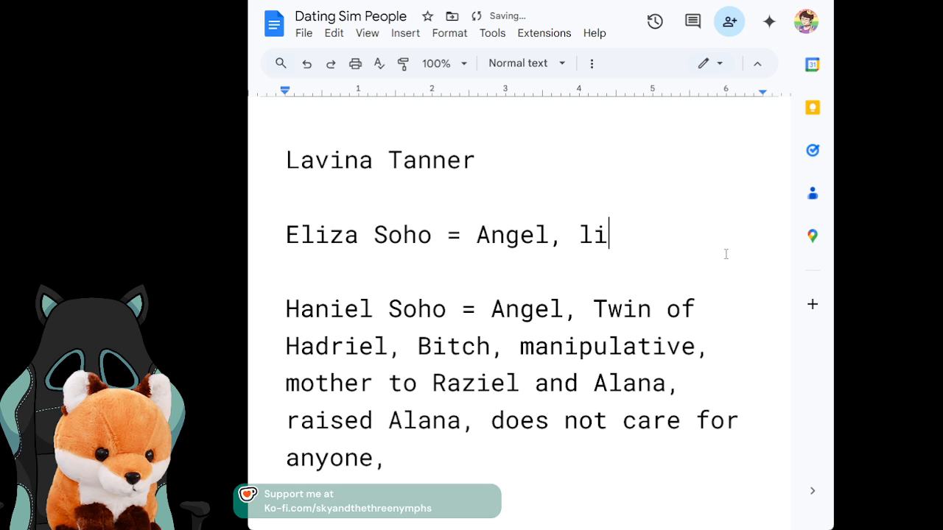
type("ves his")
key("BackSpace")
key("BackSpace")
key("BackSpace")
key("BackSpace")
type("with his")
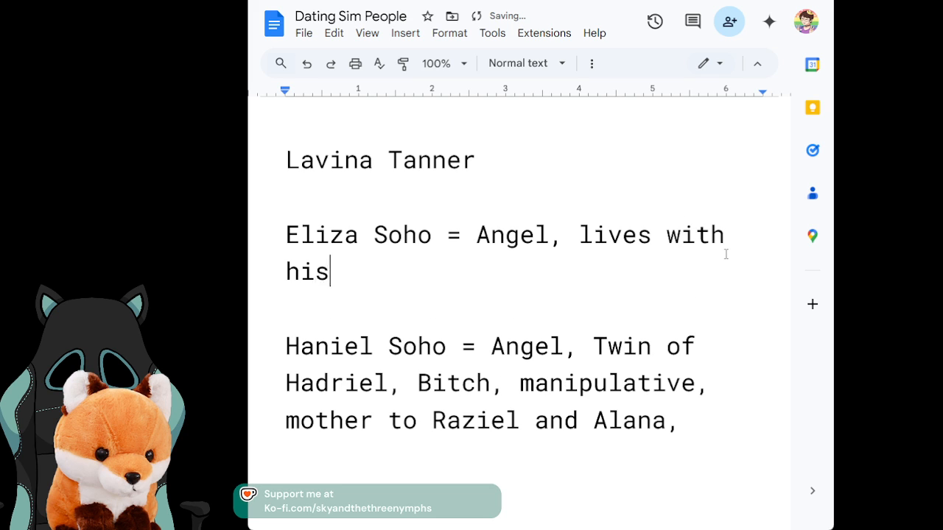
type(" mother,")
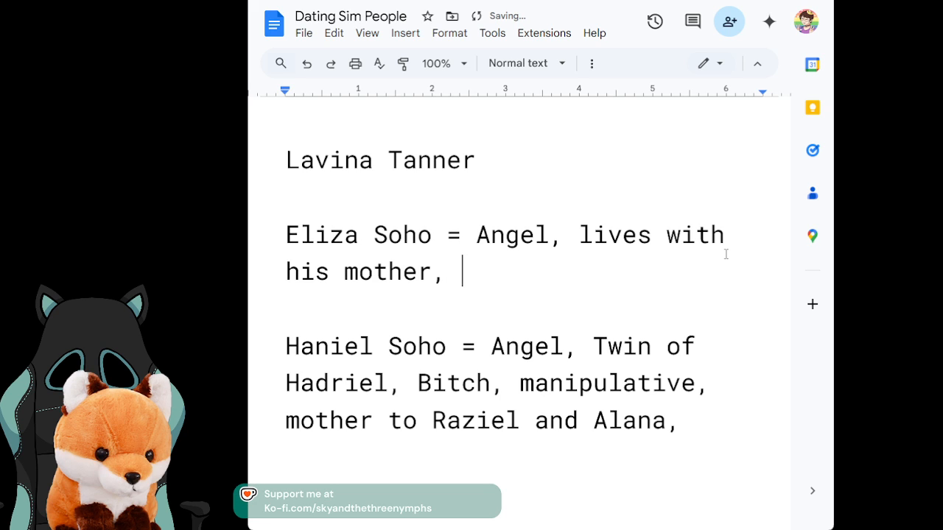
Step: Extend Eliza Soho's traits with "hates the Soho family, finds Raziel sad," and begin the trait "finds Alana"
type(" hates the Soho fami")
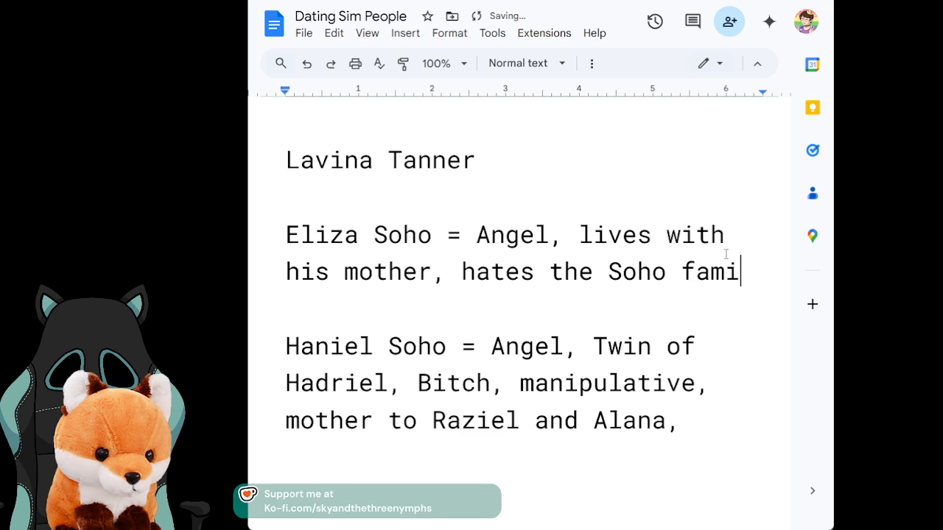
type("ly, finds Raziel sad, F")
key("BackSpace")
type("finds Alana te")
key("BackSpace")
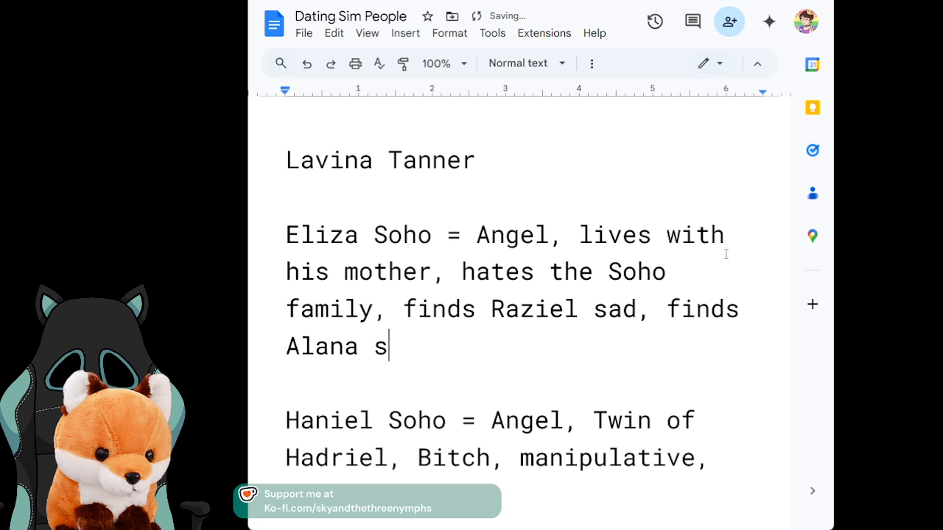
Step: Continue Eliza's description after "finds Alana" with "scary, thinks Selena is awesome, Stays away from everything,"
type("cary ")
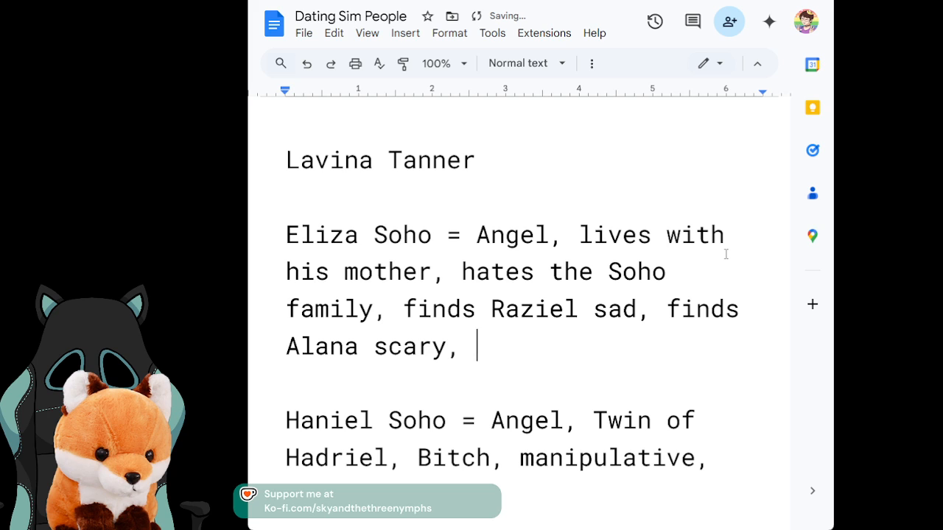
type("thinks Selena is awesome, Stays")
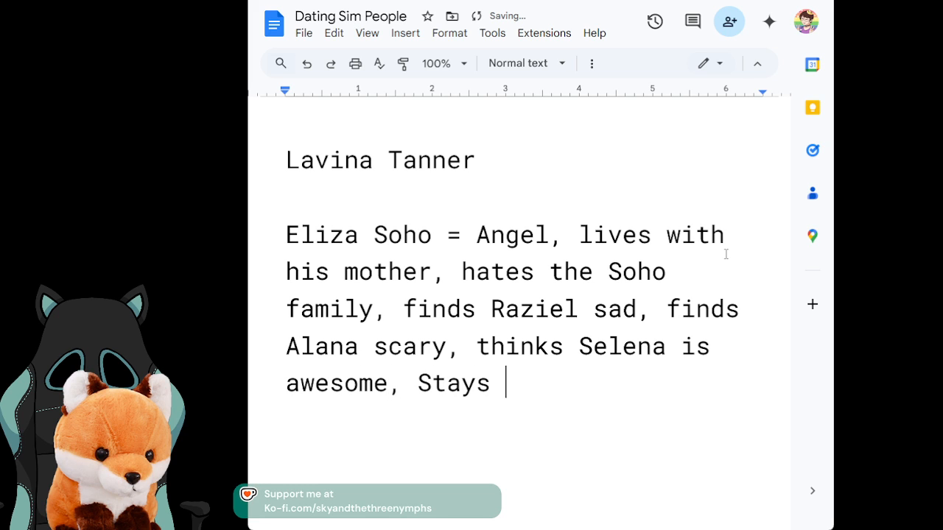
type(" away")
type(" f4o")
key("BackSpace")
key("BackSpace")
type("rom everything,")
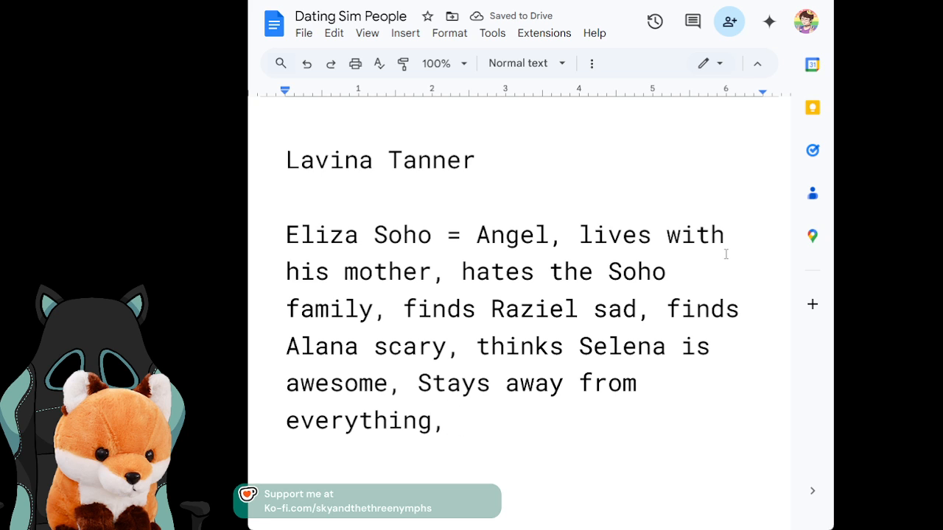
Step: Add "had a minor crush on Emil," to Eliza's description
type("had a minor cruc")
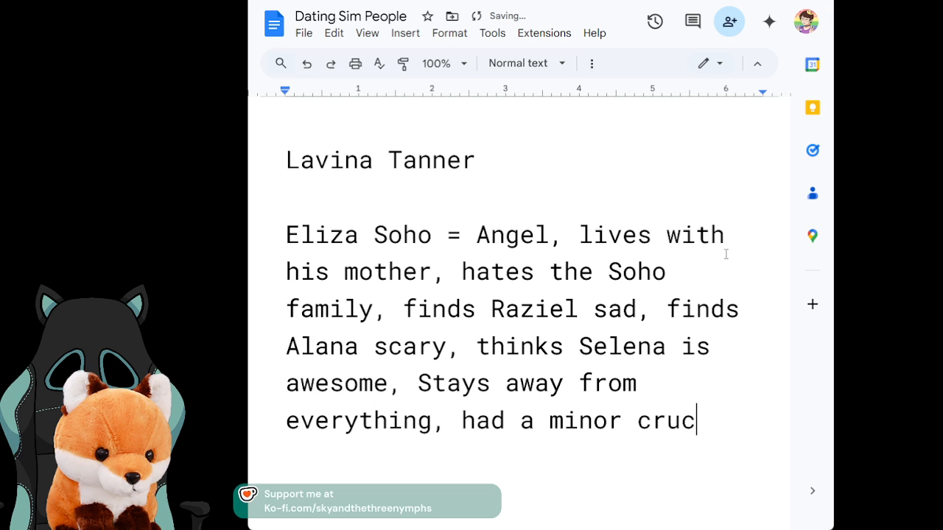
key("BackSpace")
type("sh on ")
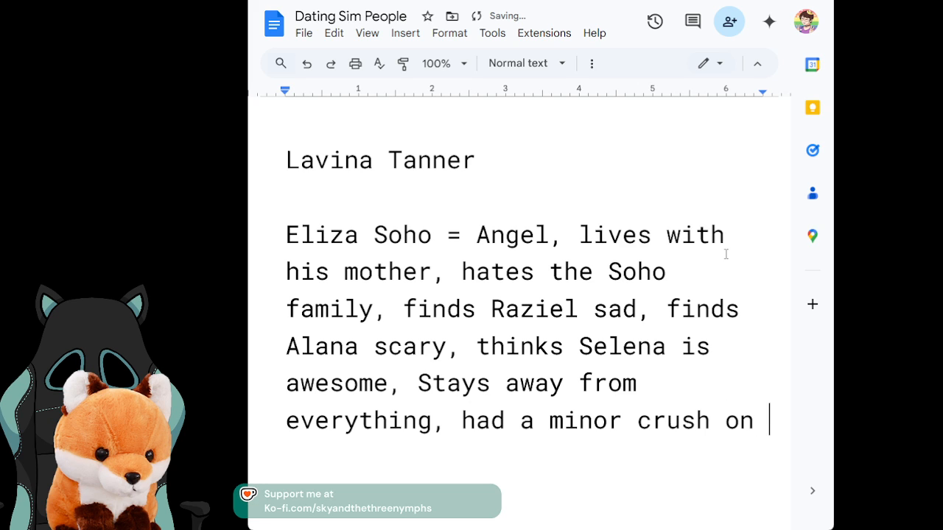
type("Emil,")
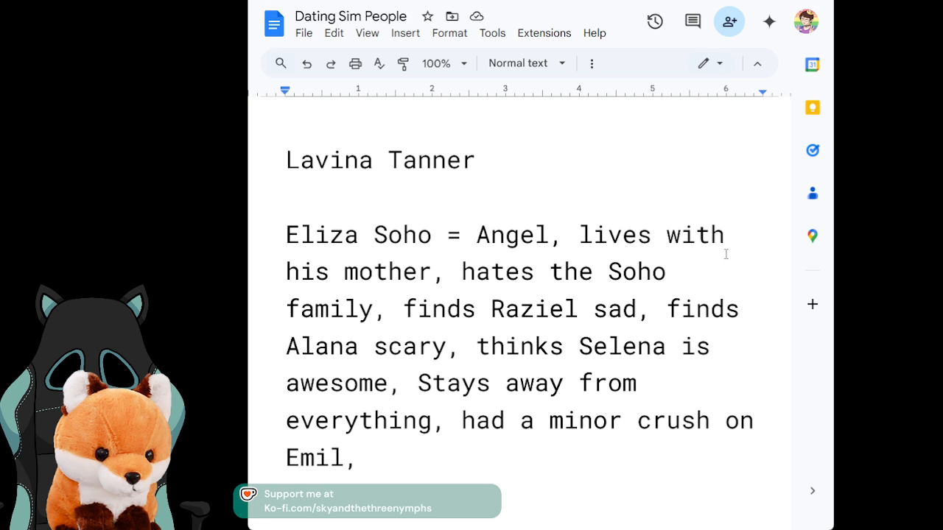
Step: End Eliza's description with "usually hates wine, likes fruity drinks"
type(" usua")
key("BackSpace")
type("ually hates wine, ")
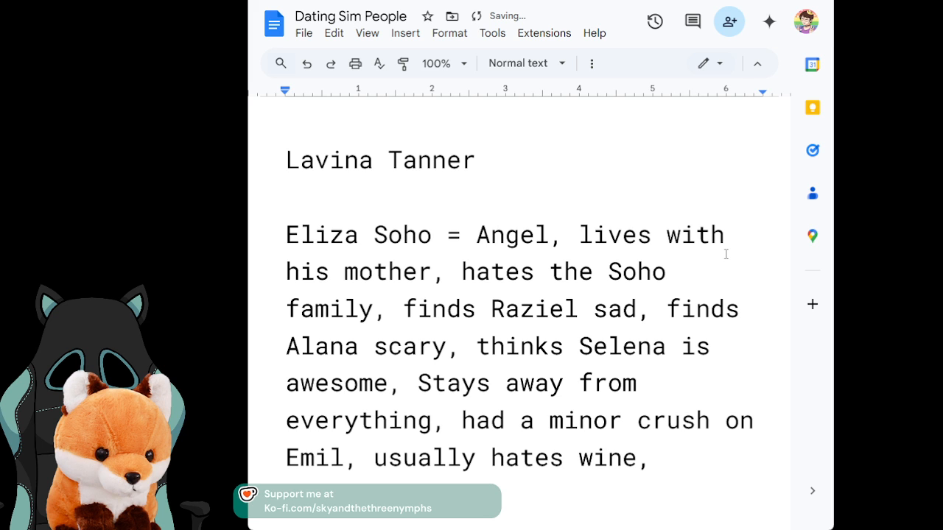
type("likes ")
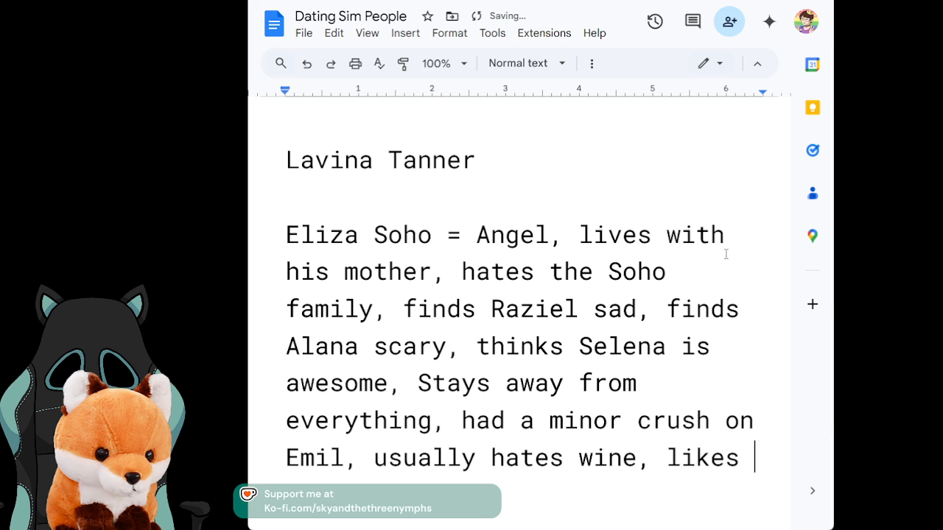
type("fruity")
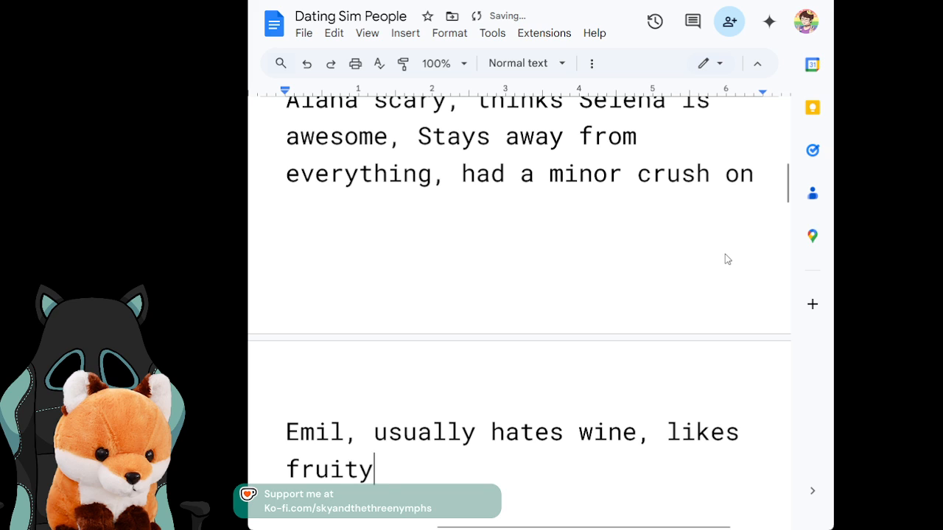
type(" drinks")
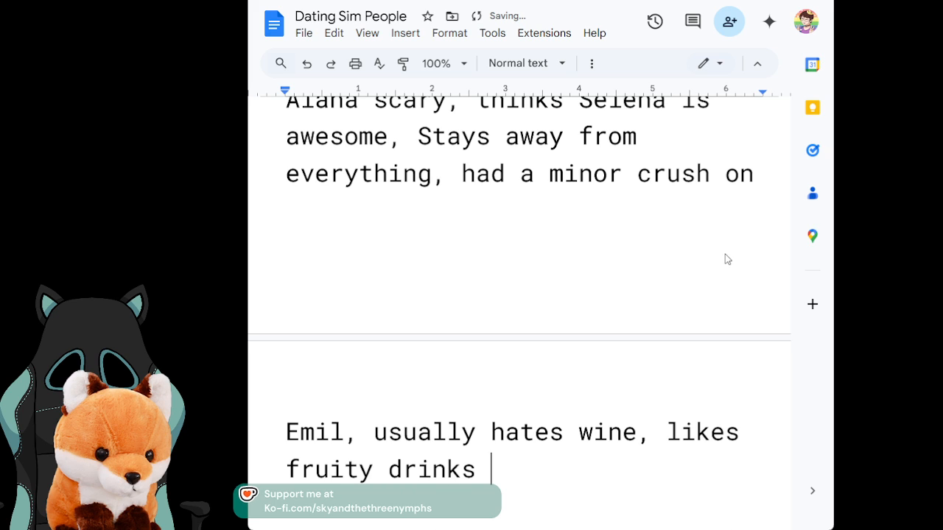
key("BackSpace")
Step: Begin Lavina's description after her name with "= Angel, ex-wife of Eric, Eliza mother,"
key("Up")
key("Up")
key("Up")
key("Up")
key("Up")
key("Up")
key("Up")
key("Up")
key("Up")
key("Up")
key("Up")
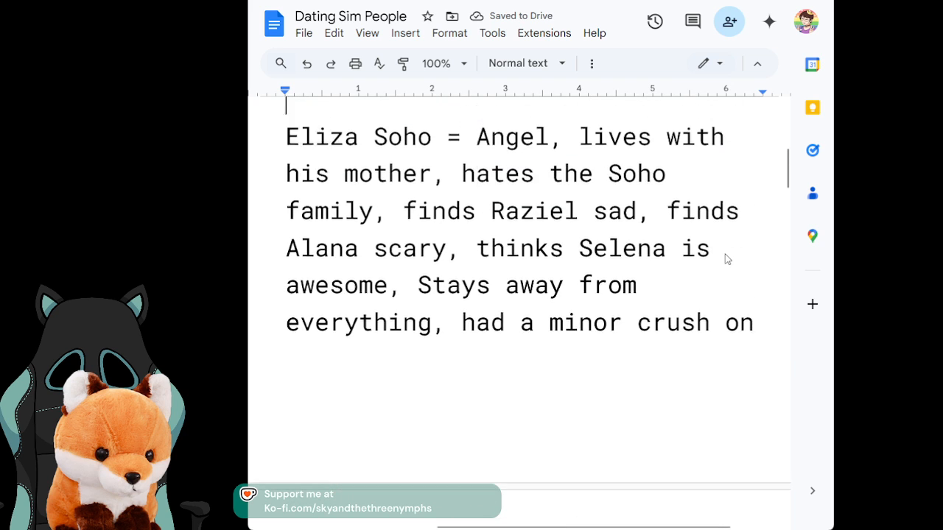
key("Up")
key("Down")
key("Down")
type("= ")
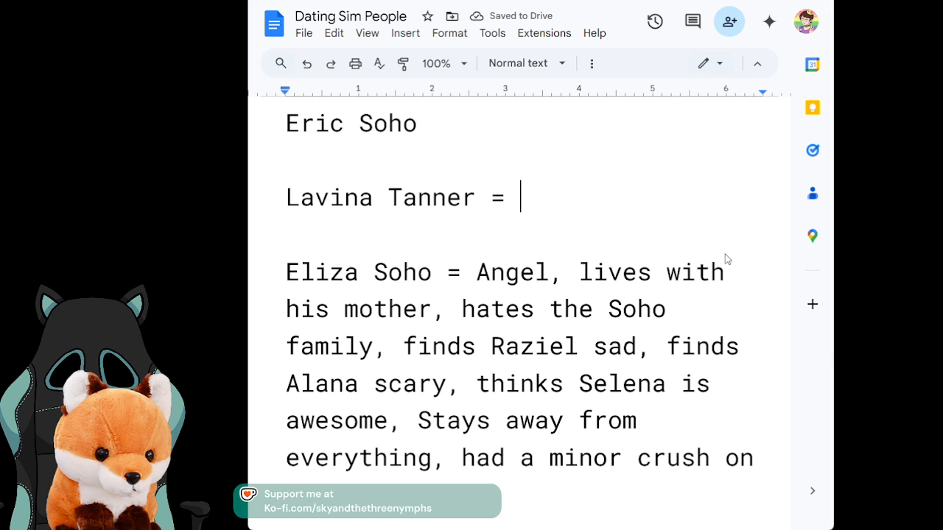
type("Angel")
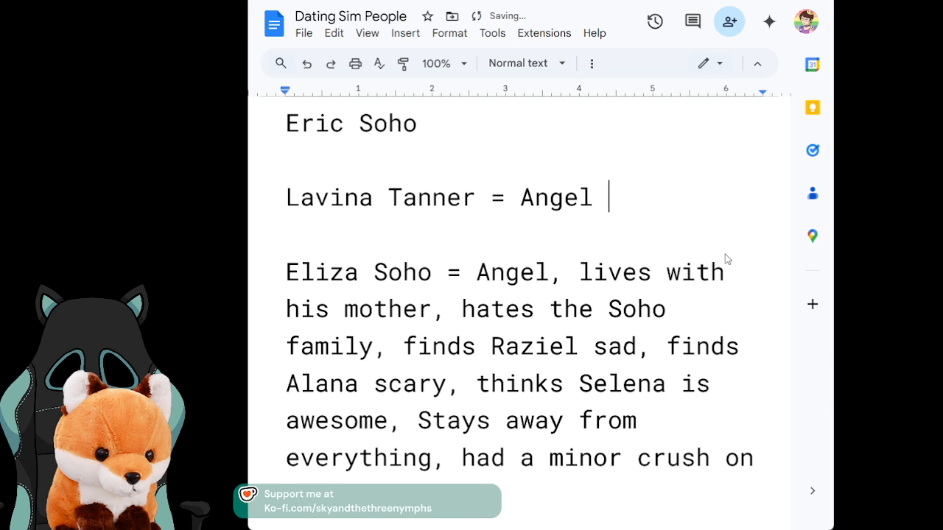
type(", ex-wife of Eric, ")
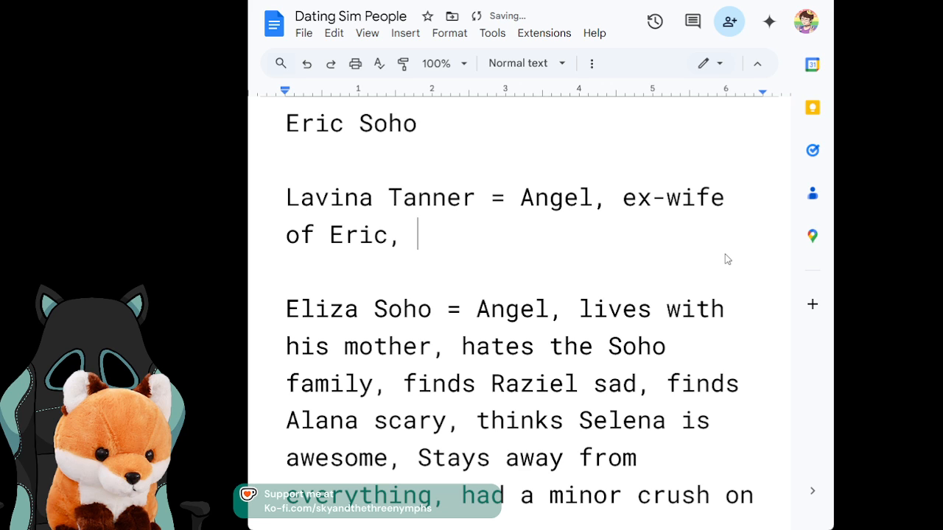
type("Eli")
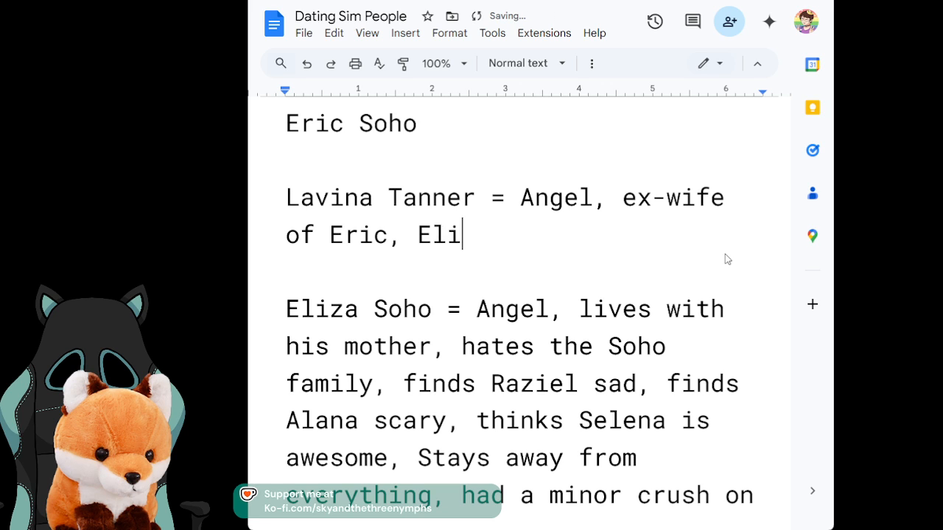
type("za mother, ")
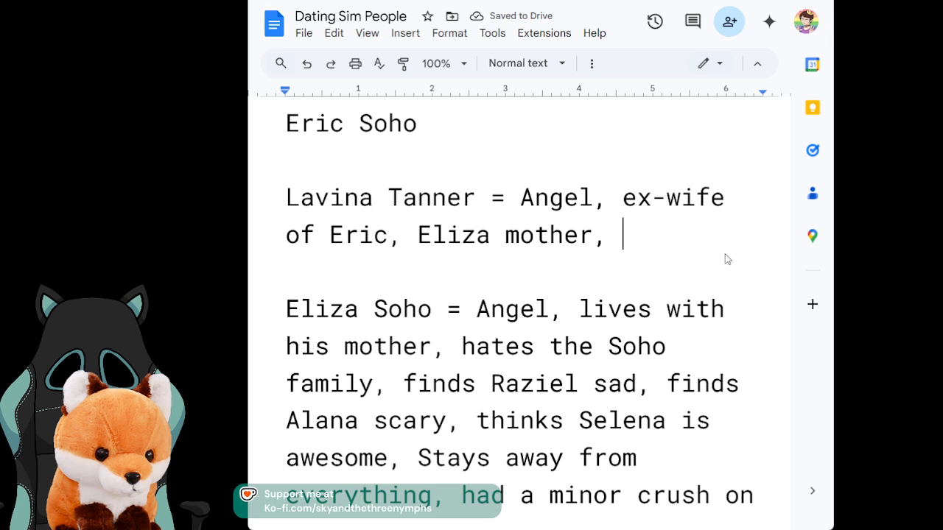
Step: Add the traits "Awesome, headstrong, sweet, loves romance books," to Lavina's description
type("Awesome")
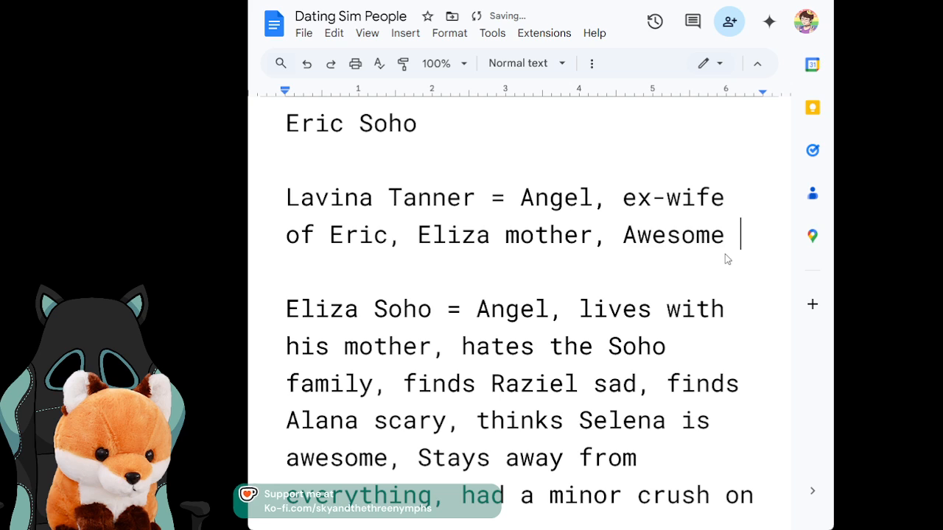
key("BackSpace")
type(",")
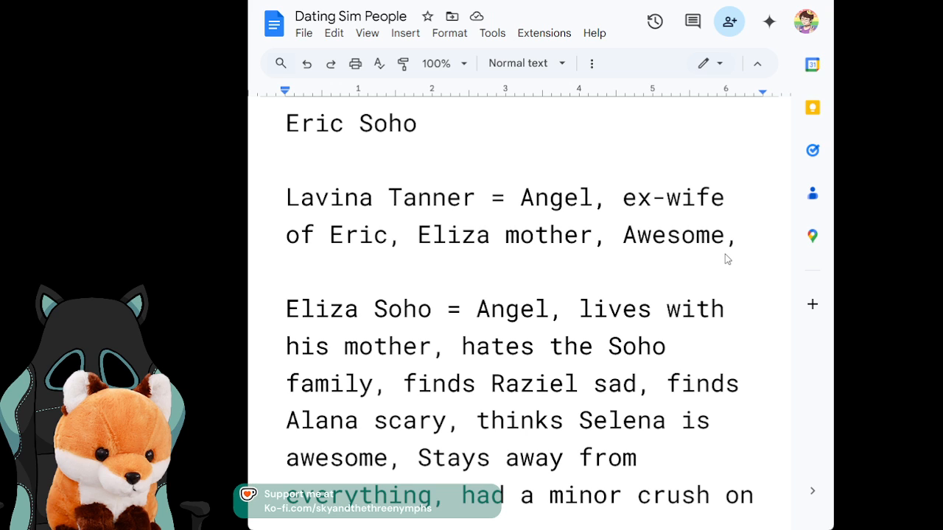
type("headst")
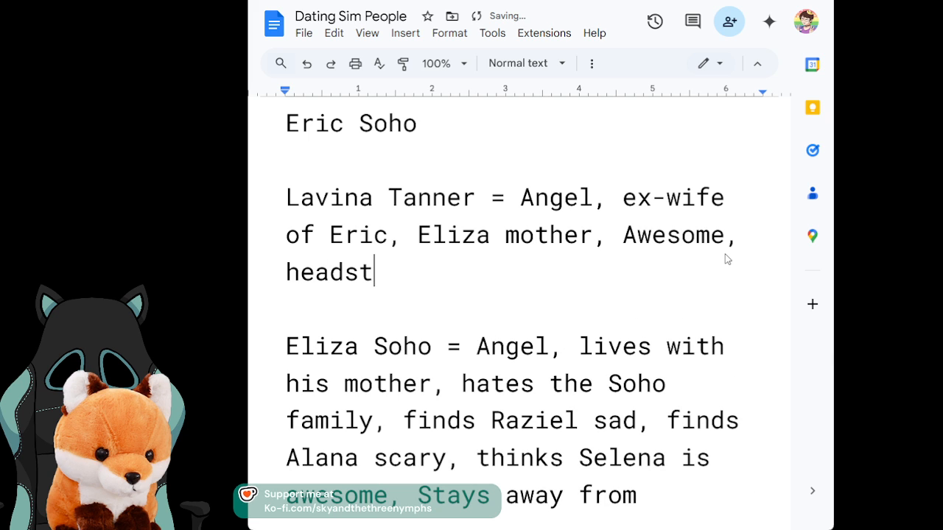
type("rong, sweet ")
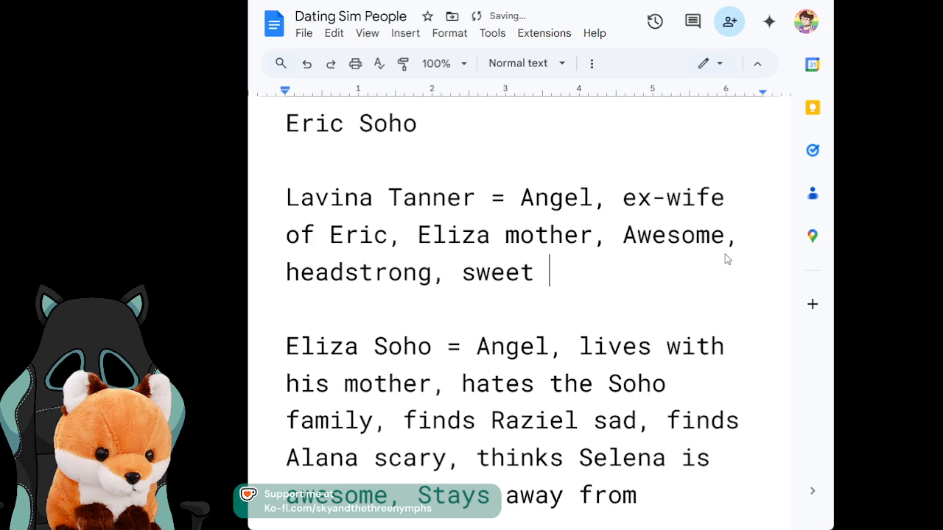
type(",")
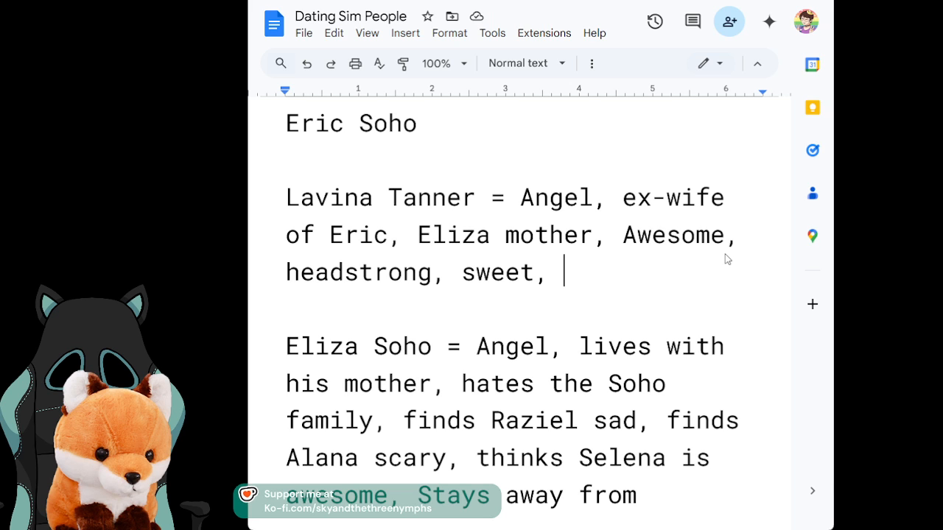
type("loves ")
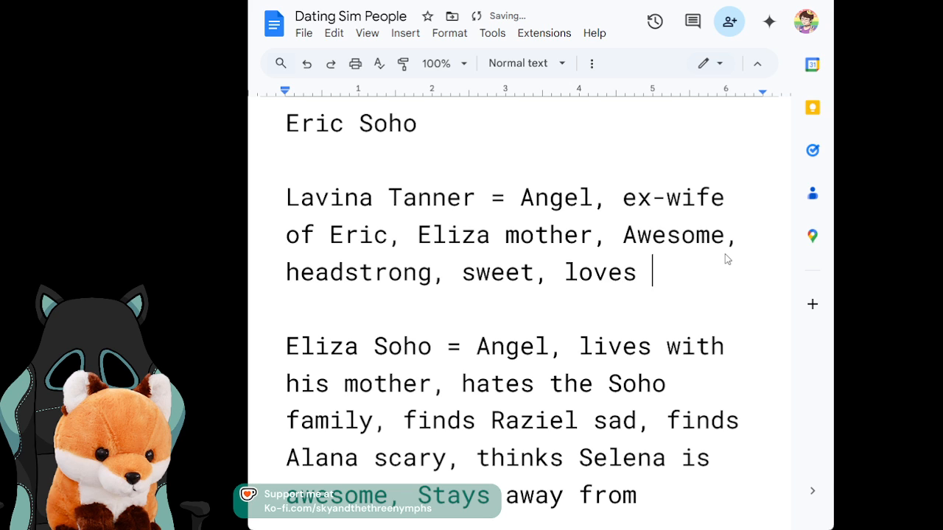
type("romance books,")
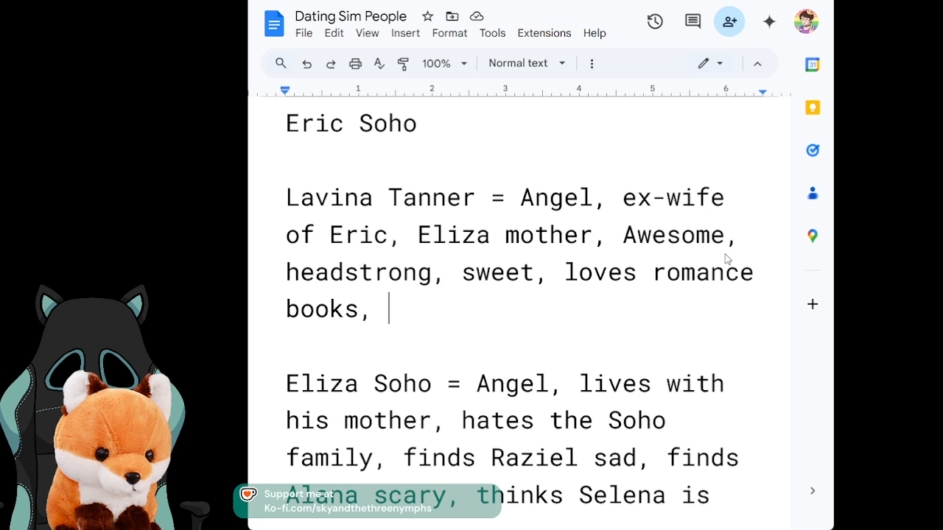
Step: Extend Lavina's description with "still attends Soho family meetings to spite her ex husband,"
type("still a")
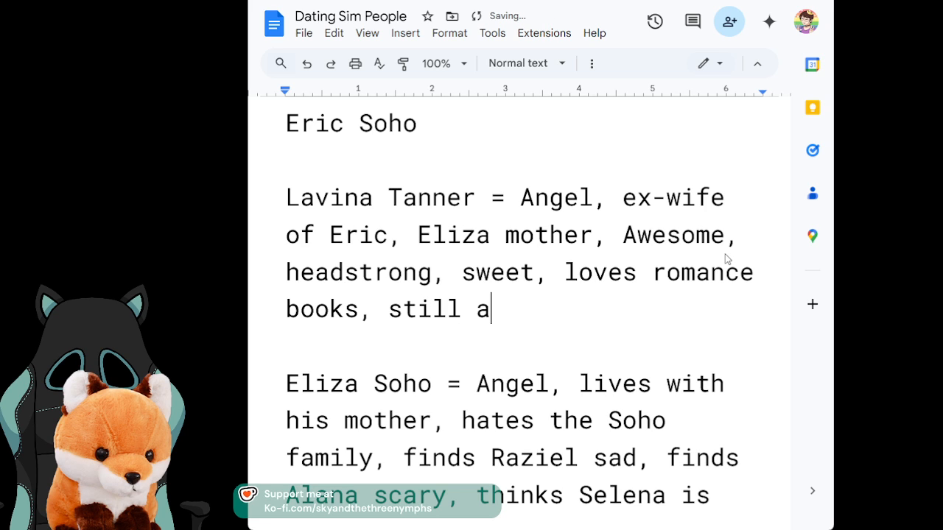
type("ttends So")
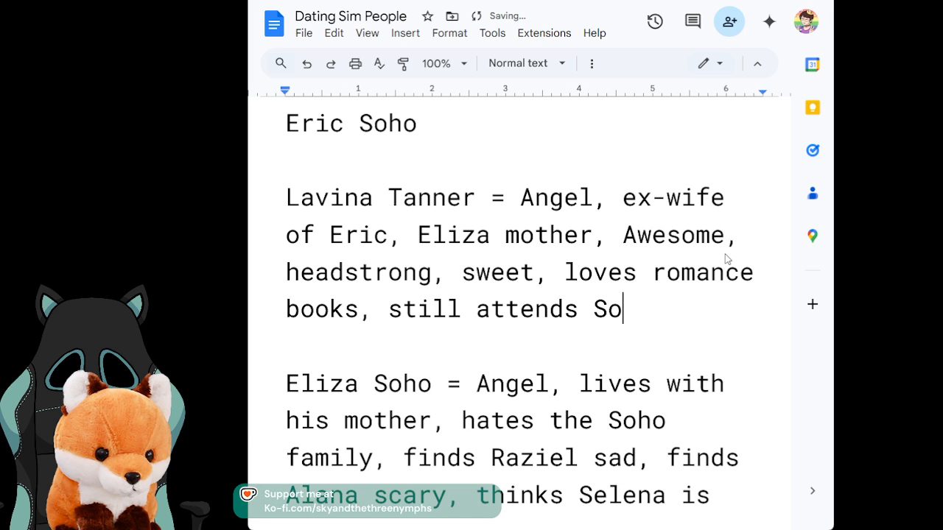
type("ho family")
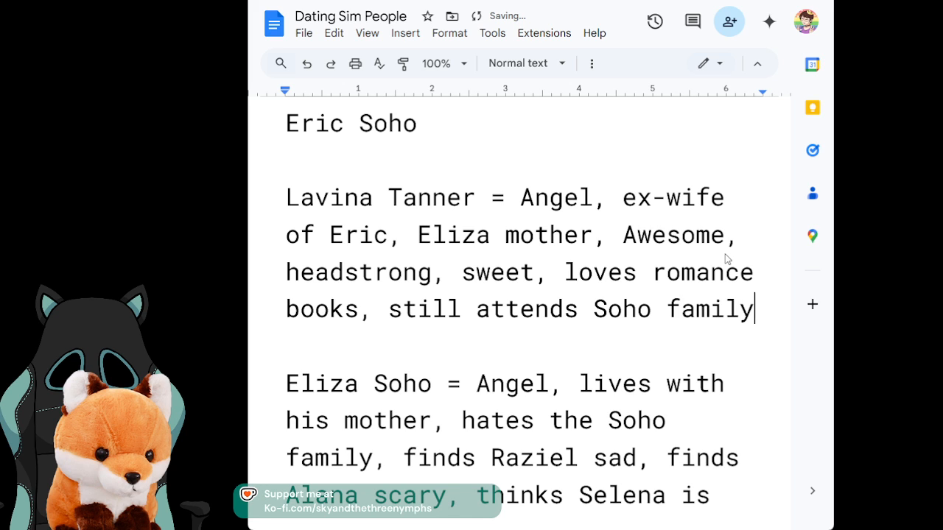
type(" meetinbgs")
key("BackSpace")
key("BackSpace")
key("BackSpace")
key("BackSpace")
type("gs to ")
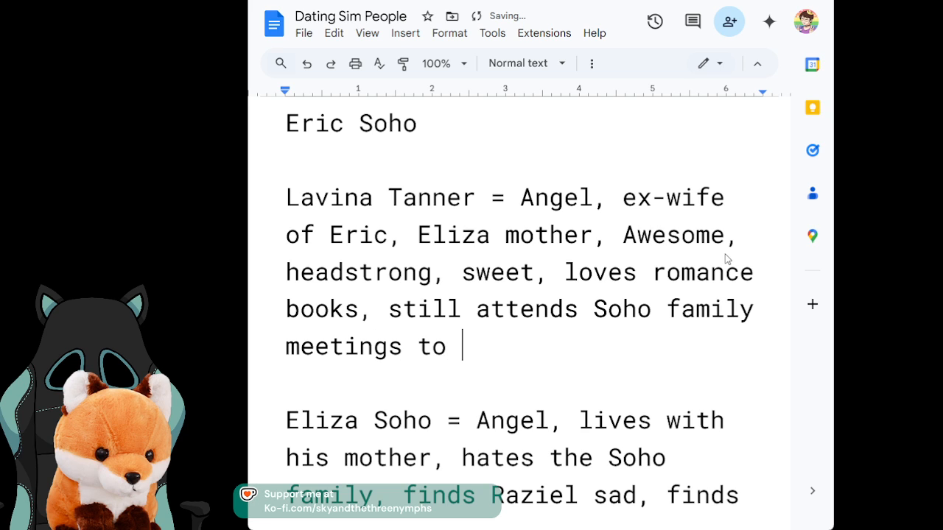
type("spite her e")
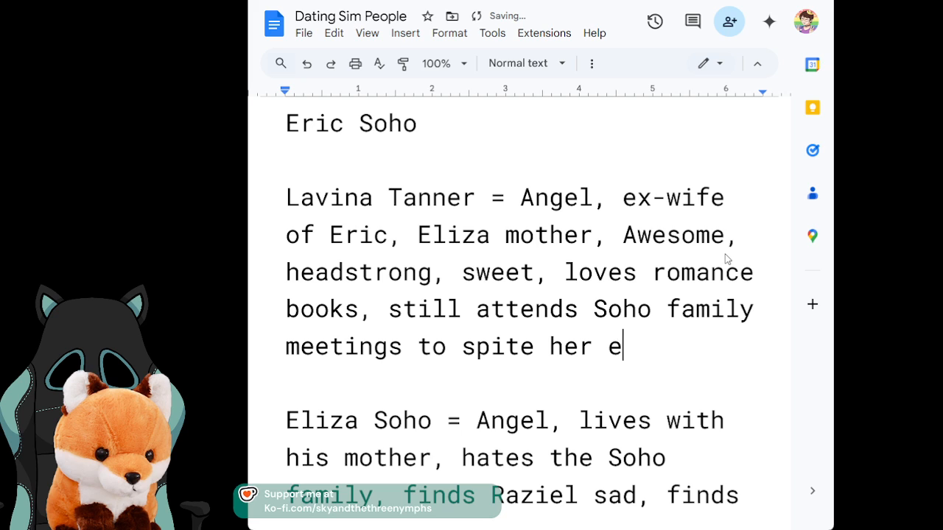
type("x husb")
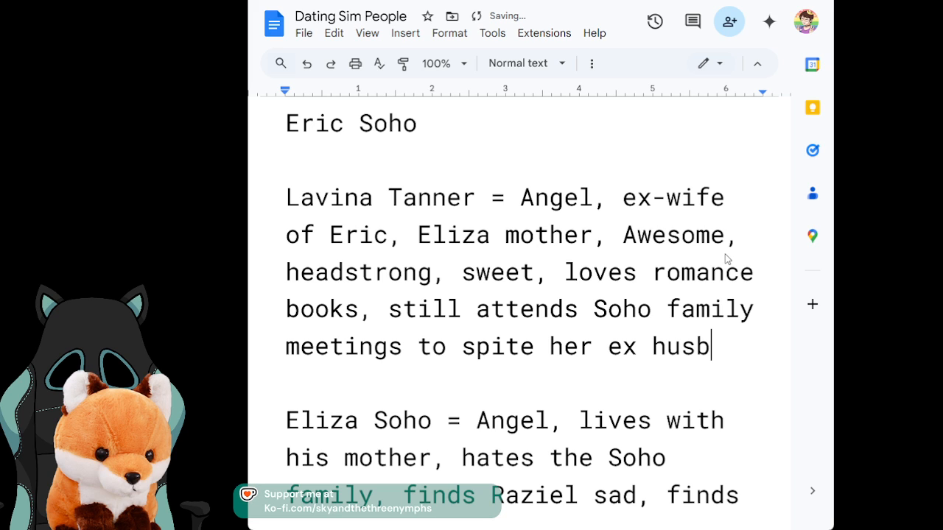
type("ando")
key("BackSpace")
key("BackSpace")
type(",")
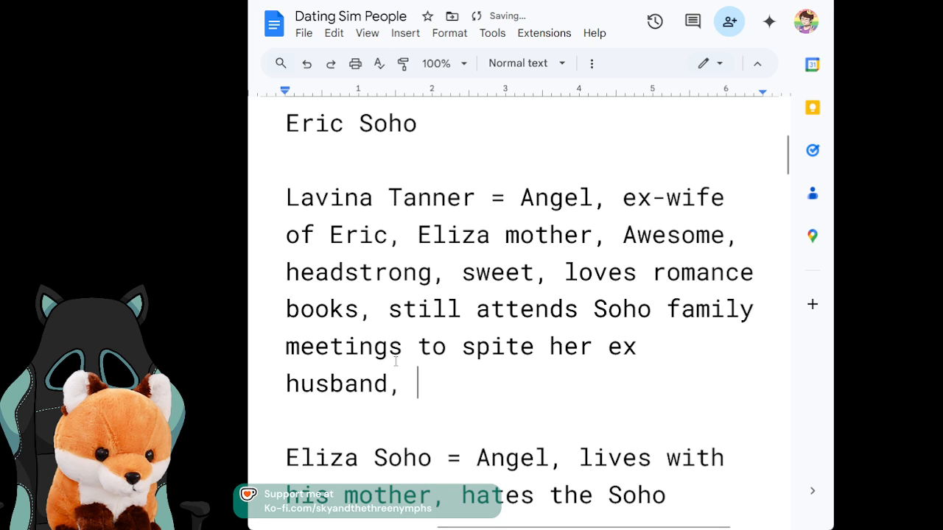
Step: Hyphenate "ex-husband" in Lavina's description
key("BackSpace")
type("-")
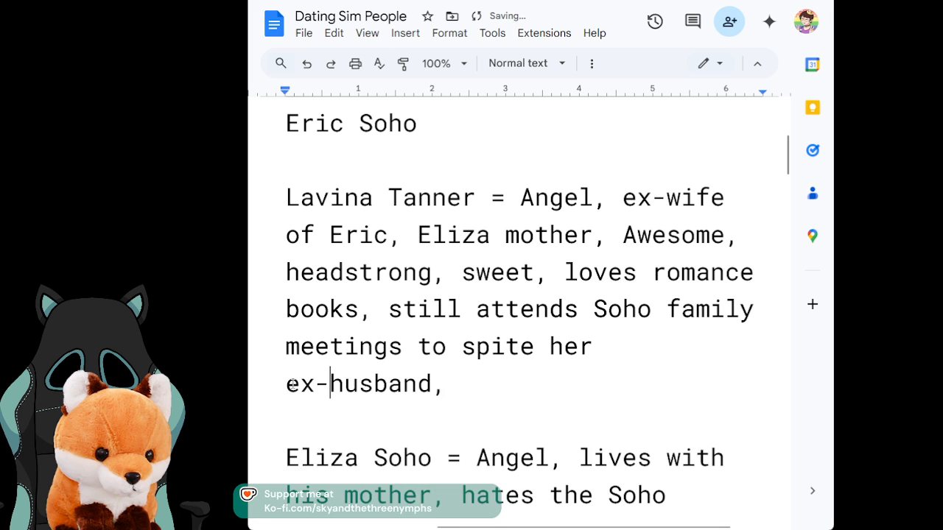
left_click(444, 355)
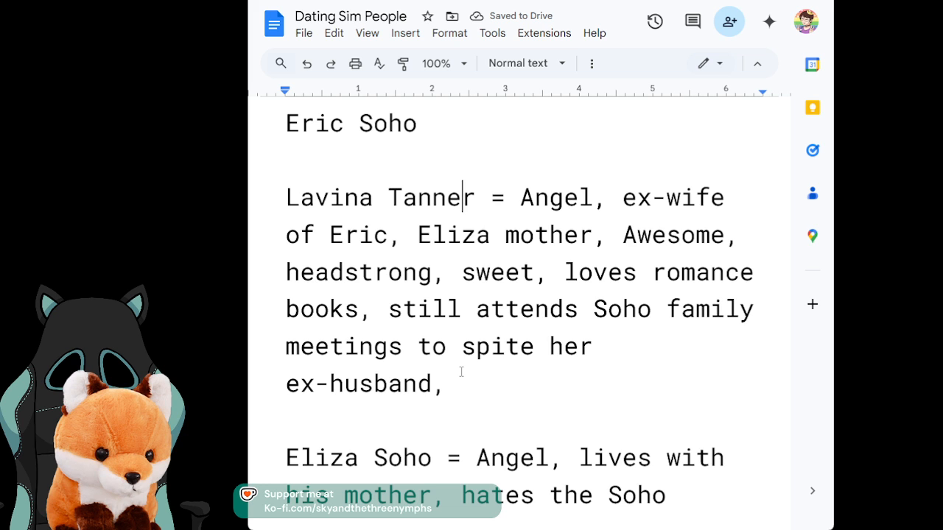
Step: Begin Eric Soho's description after his name with "= Angel, Father of Eliza,"
key("Up")
key("Up")
type("=")
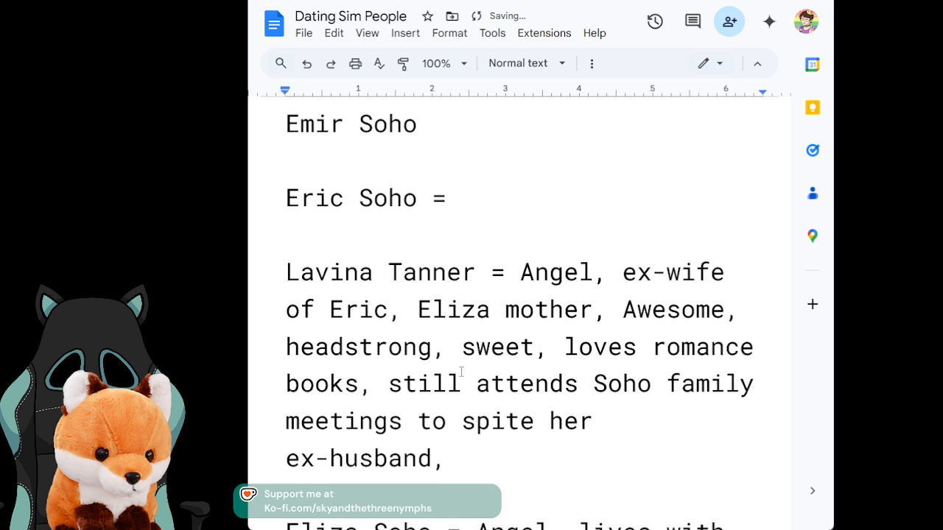
key("ctrl+Home")
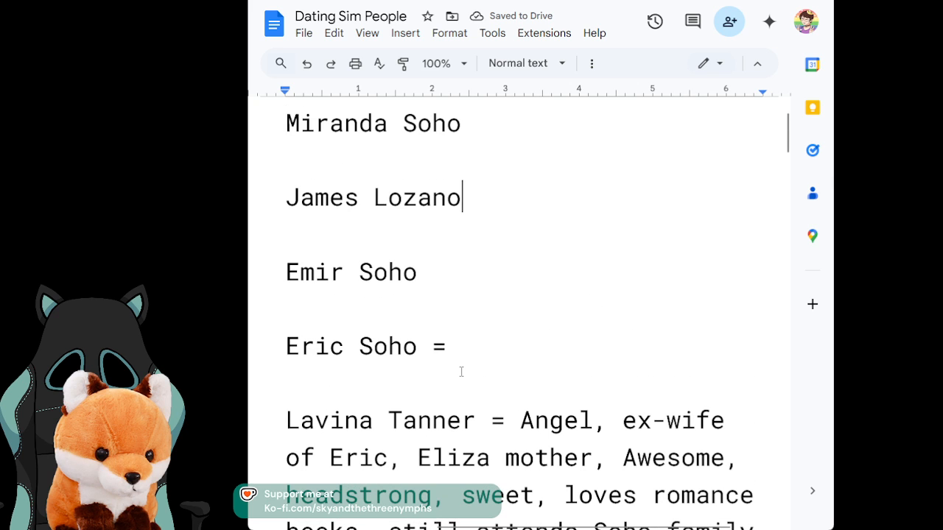
key("Down")
key("End")
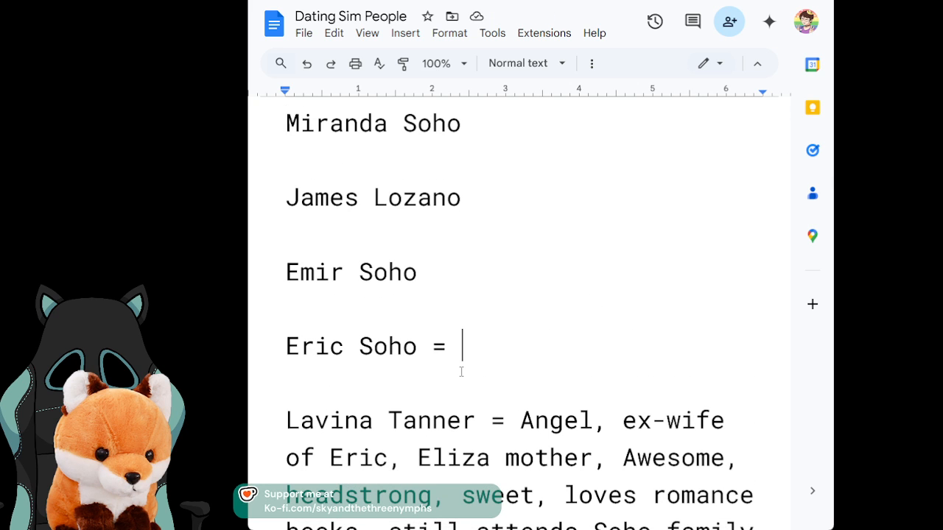
type("Angel")
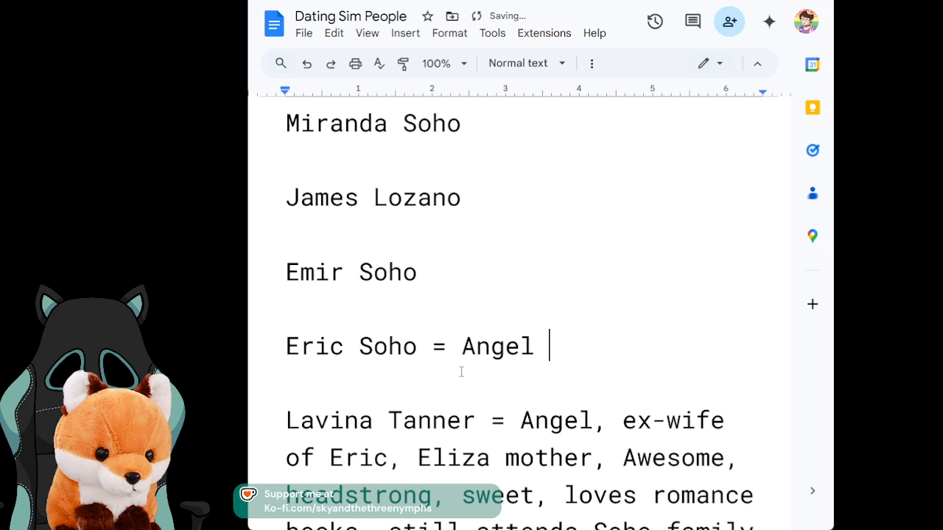
type(", Father of E")
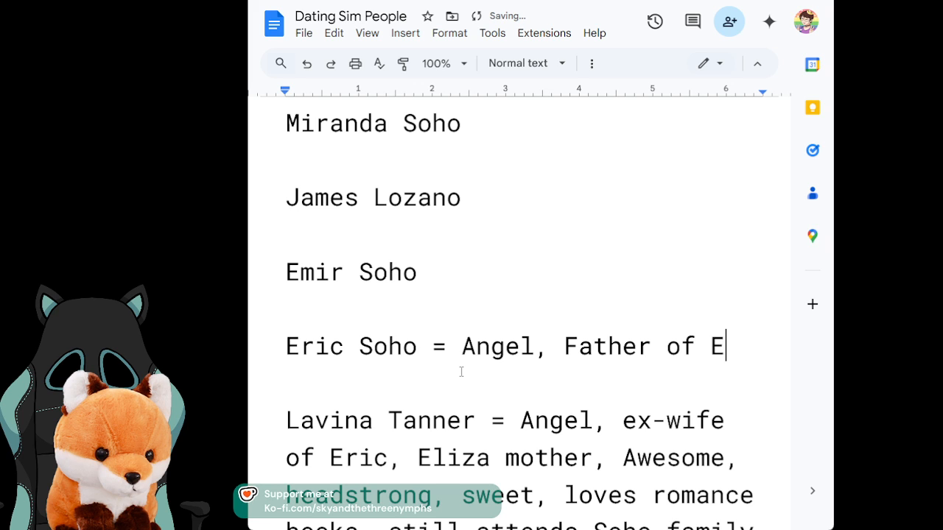
type("liza,")
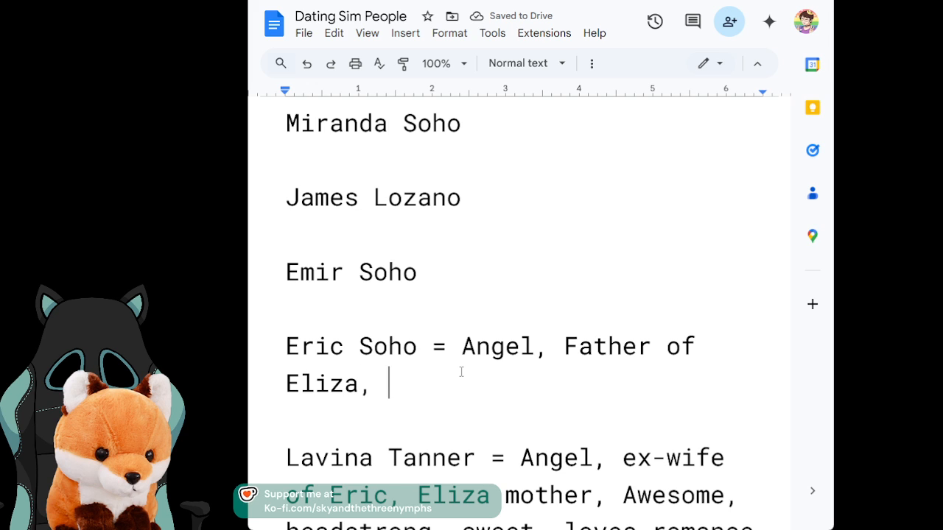
Step: Add "blow up a village," to Eric's description
type("b,o")
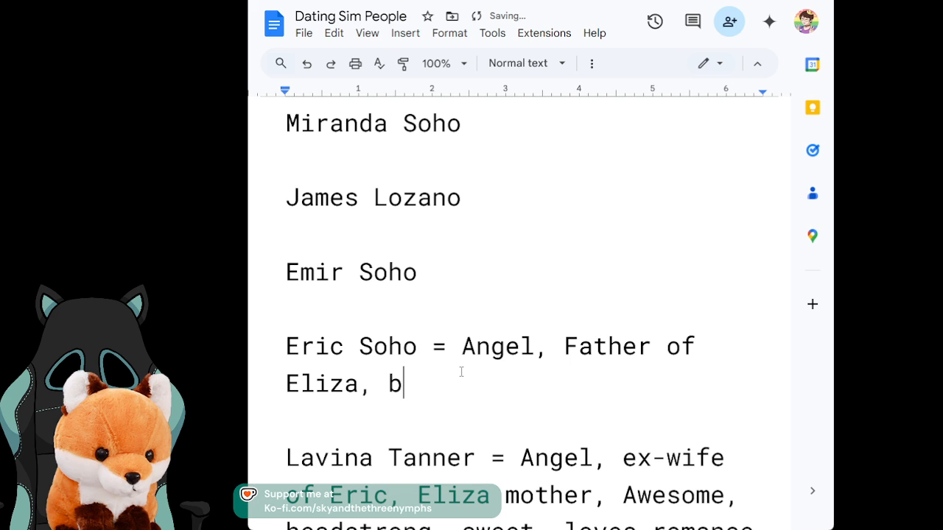
key("BackSpace")
key("BackSpace")
type("low ")
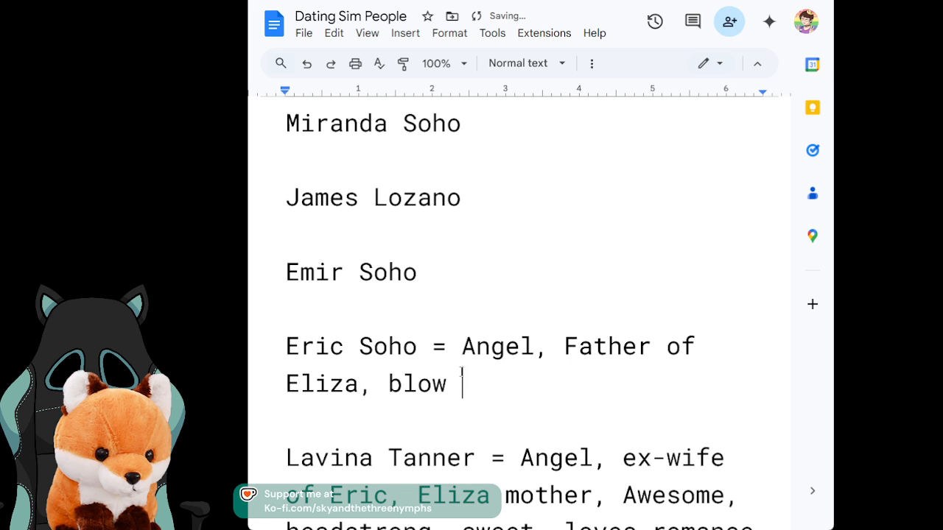
type("up a village")
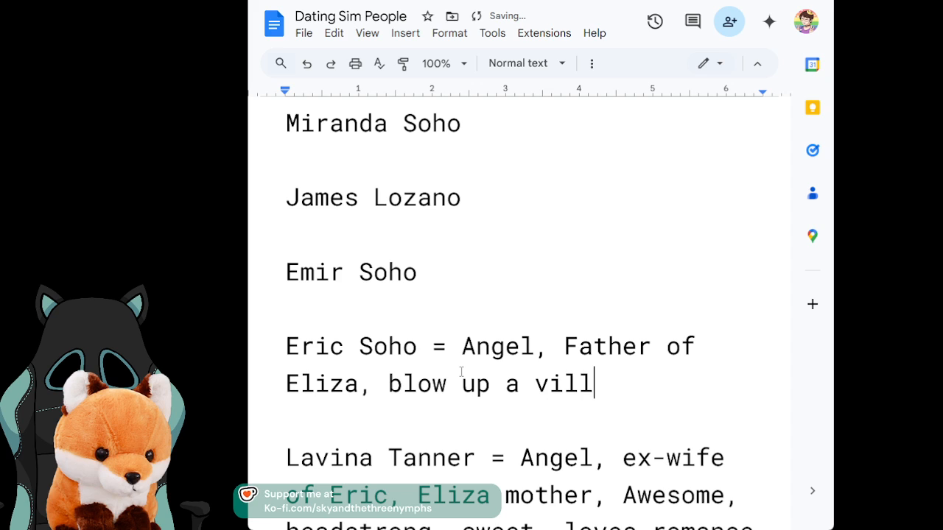
key("BackSpace")
type(",")
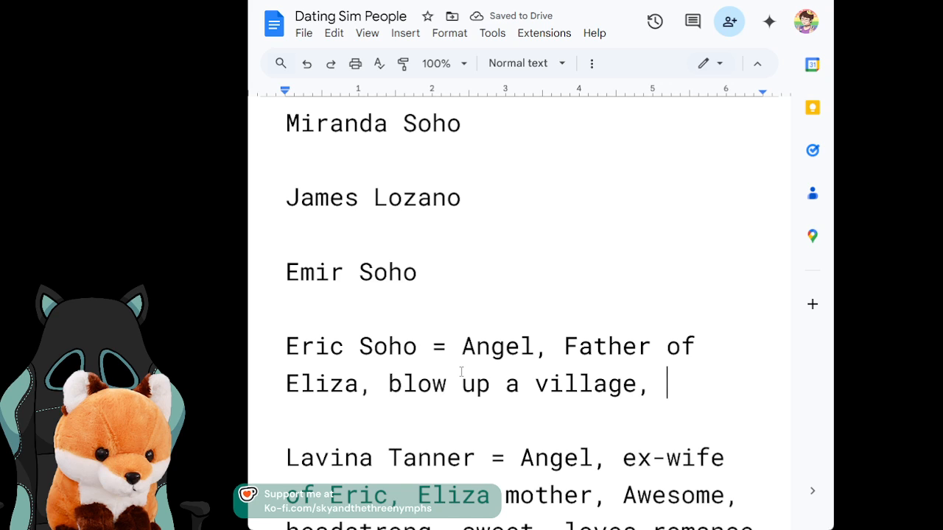
Step: Review the other characters' descriptions further down the document and return to the start of the list
scroll(461, 372, "down", 15)
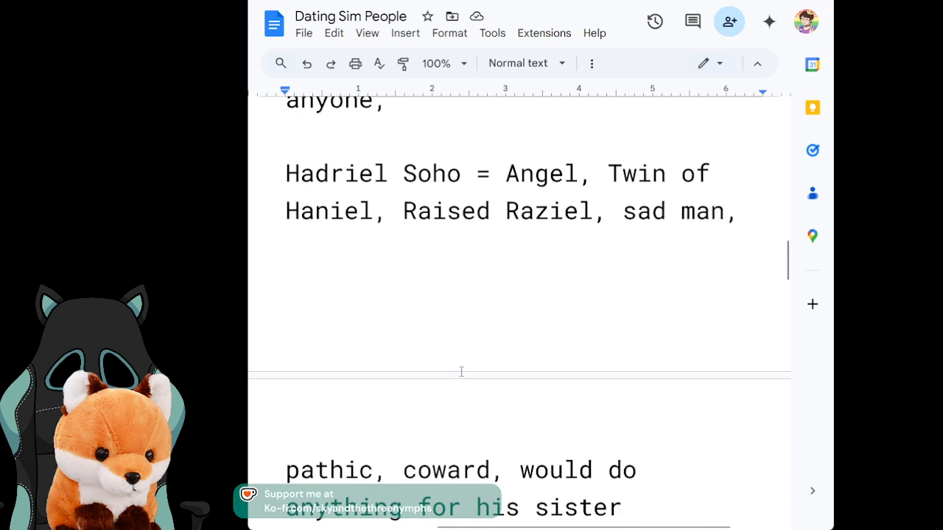
key("Down")
key("Down")
key("Down")
key("Down")
key("Down")
key("Down")
key("Down")
key("Down")
key("Down")
key("Down")
key("Down")
key("Down")
key("Down")
key("Down")
key("Down")
key("Down")
key("Down")
key("Down")
key("Down")
key("Down")
key("Up")
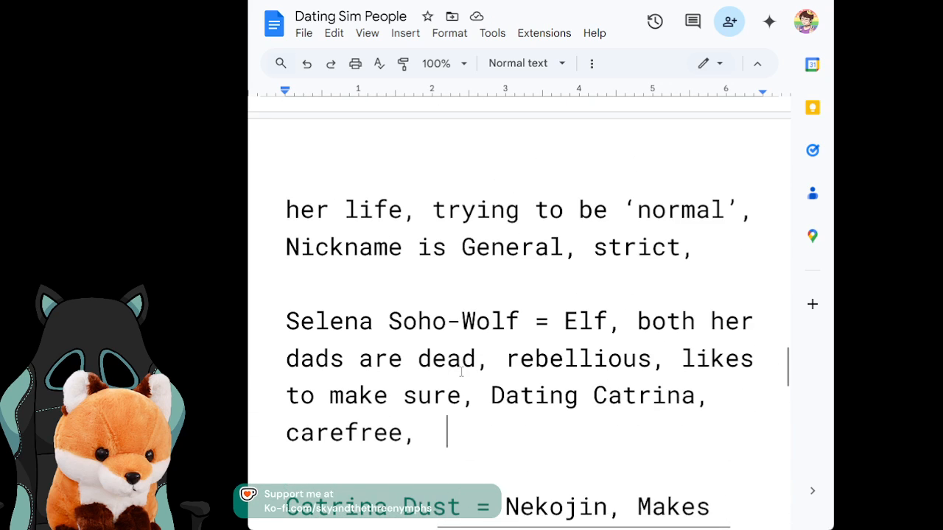
key("Up")
key("Up")
key("Up")
key("Up")
key("Up")
key("Up")
key("Up")
key("Up")
key("Up")
key("Up")
key("Up")
key("Up")
key("Up")
key("Up")
key("Up")
key("Up")
key("Up")
key("Up")
key("Up")
key("Up")
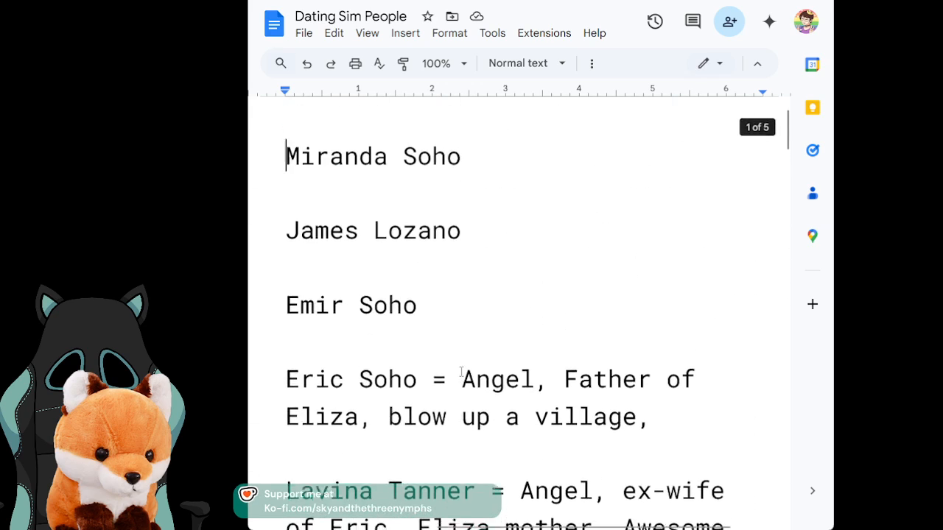
Step: Extend Eric's description with "would do anything for his mothers approval,", using the suggested spelling for "approval"
key("Down")
key("Down")
key("Down")
key("Down")
key("Down")
key("Down")
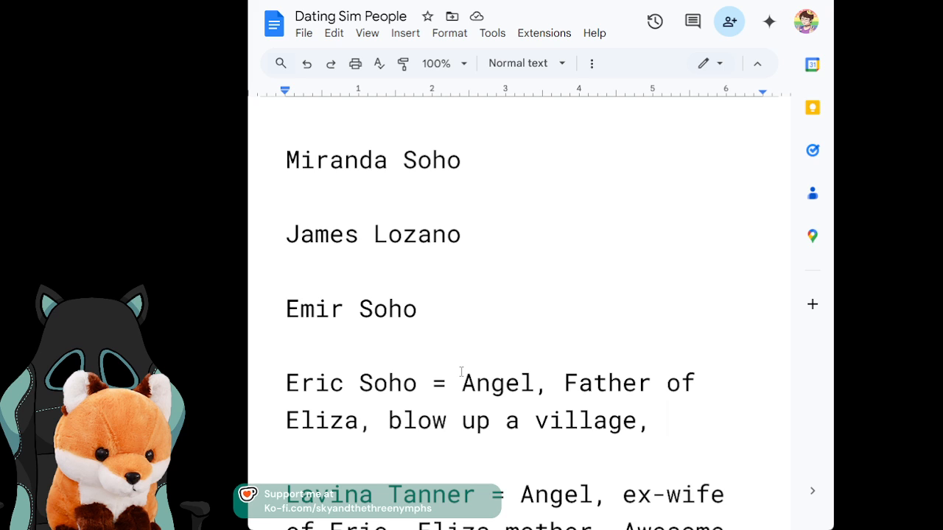
type("would ")
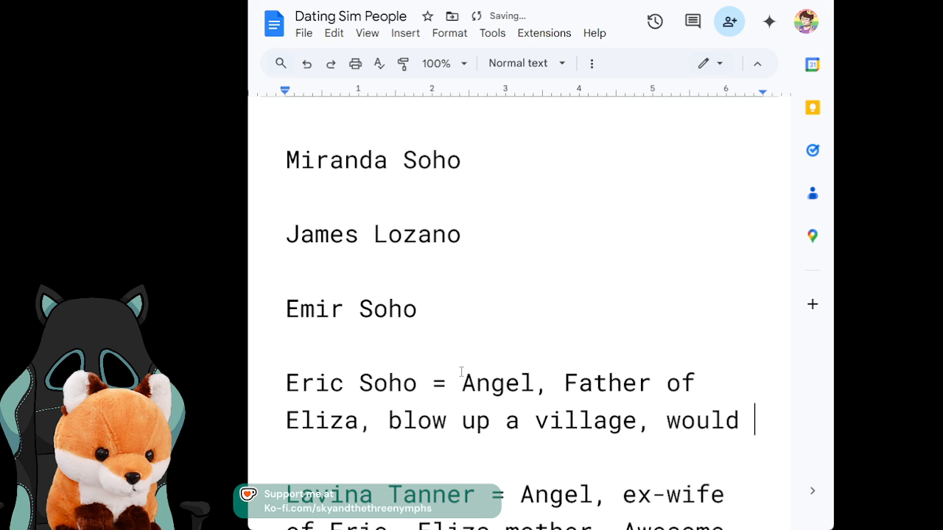
type("dio")
key("BackSpace")
key("BackSpace")
key("BackSpace")
type("o anything for hi")
key("BackSpace")
type("his mothers approvely")
key("BackSpace")
key("BackSpace")
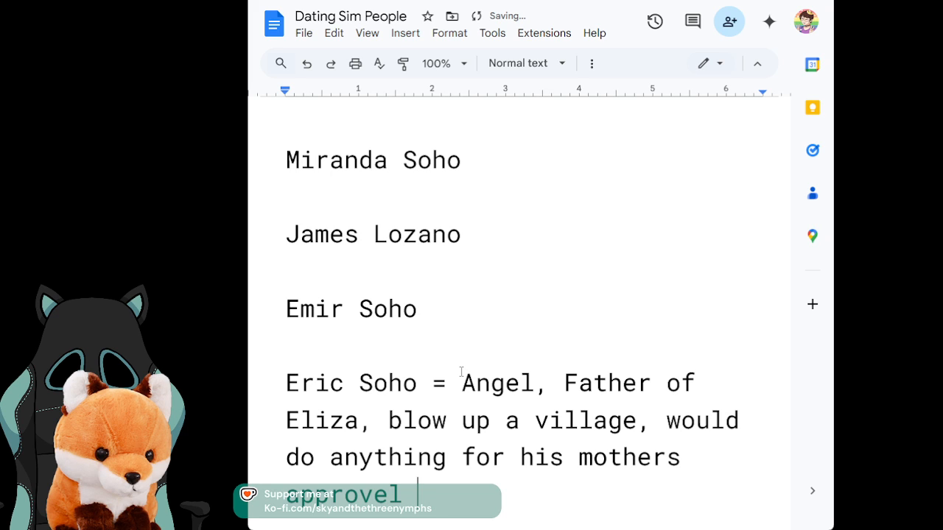
key("BackSpace")
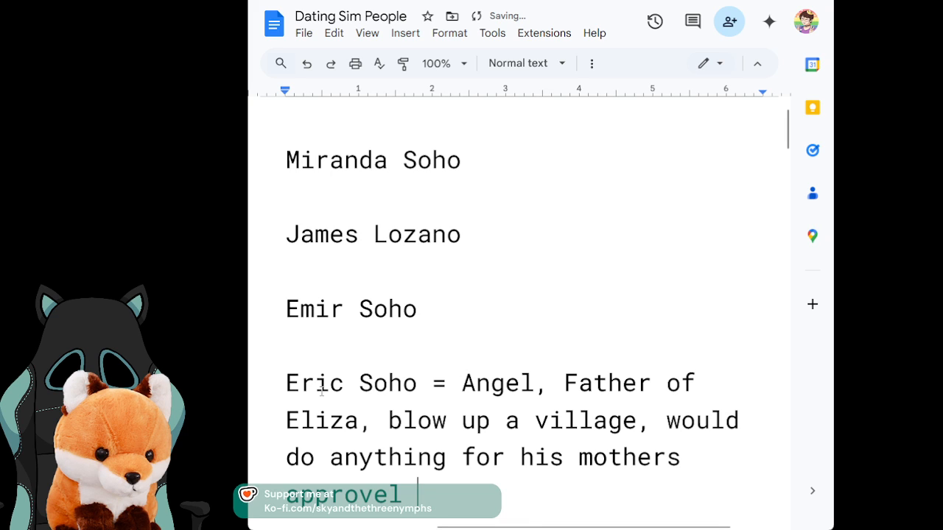
left_click(361, 486)
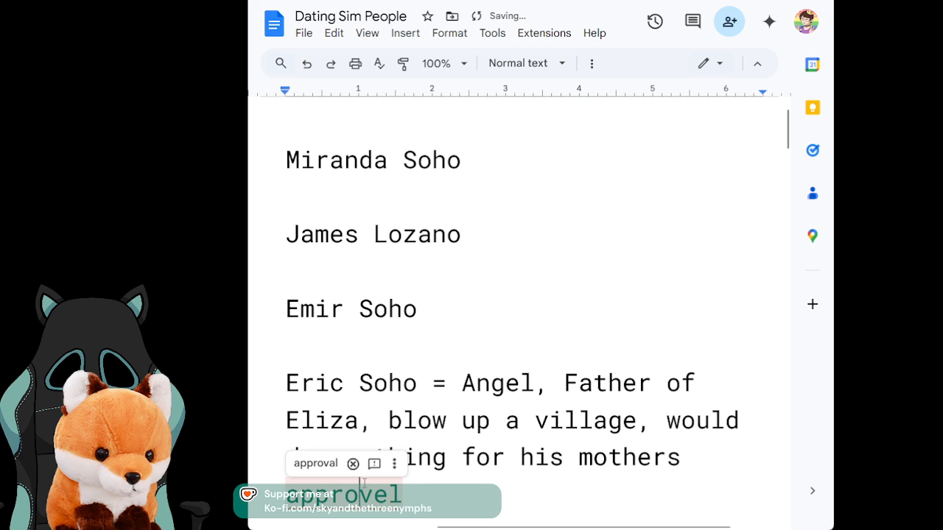
left_click(314, 463)
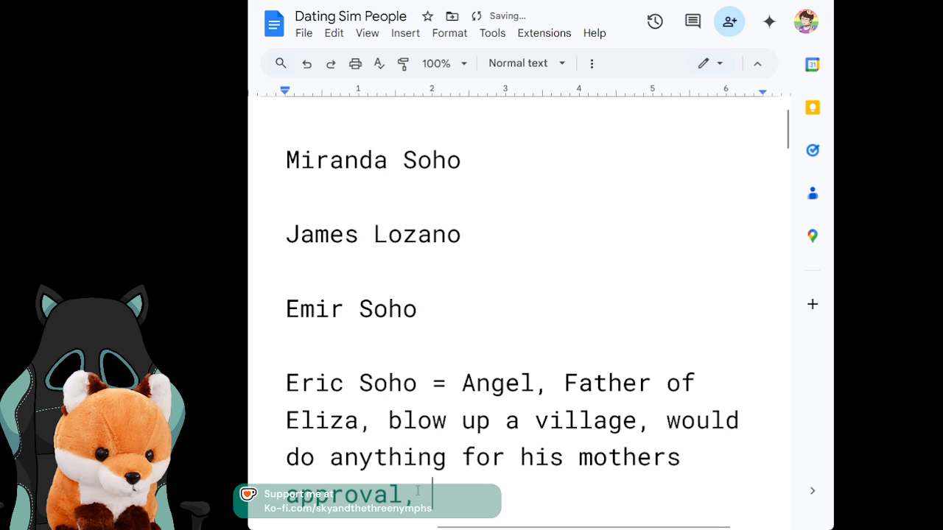
Step: Finish Eric's description with "does not care for the average person, thinks demons are the worst,"
type("doe")
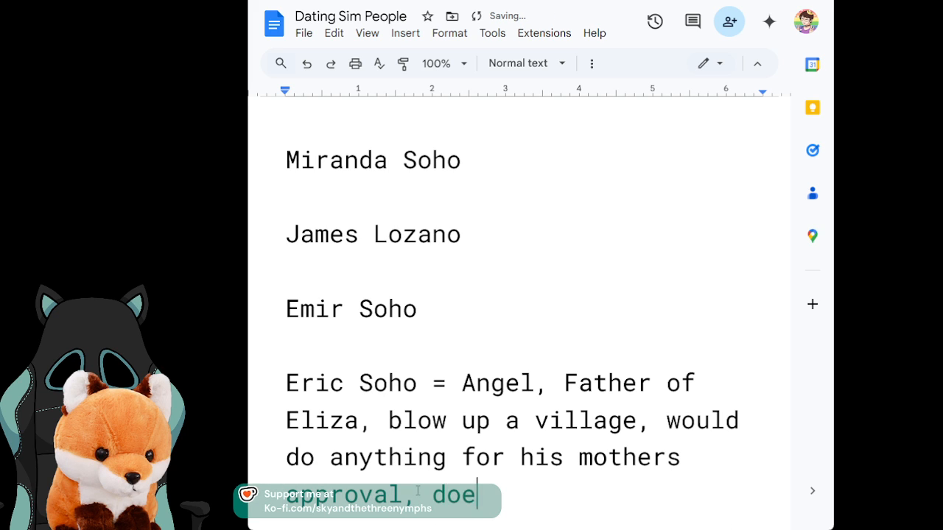
type("s n")
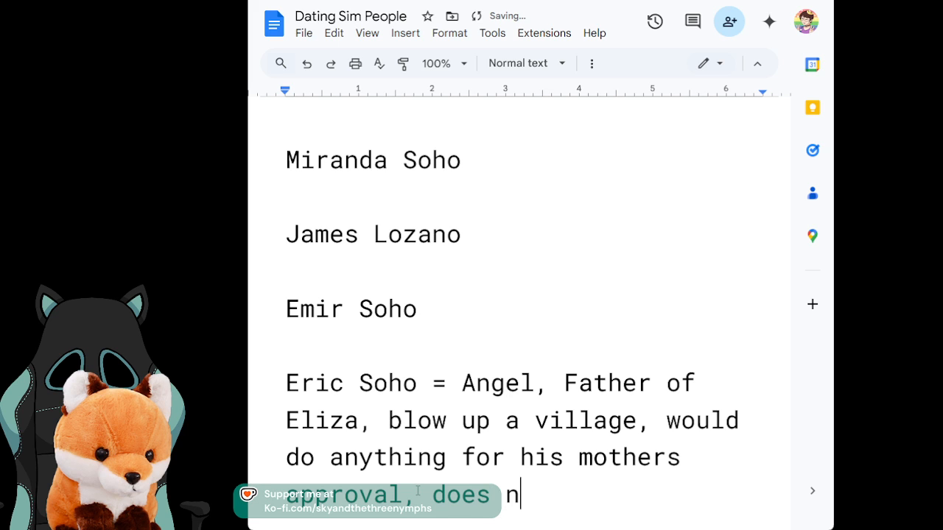
type("ot care fo")
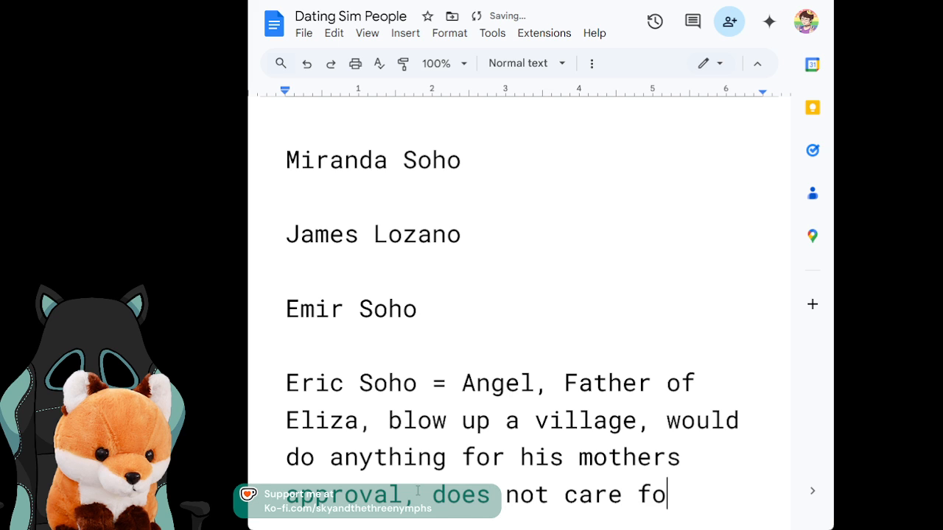
type("r the av")
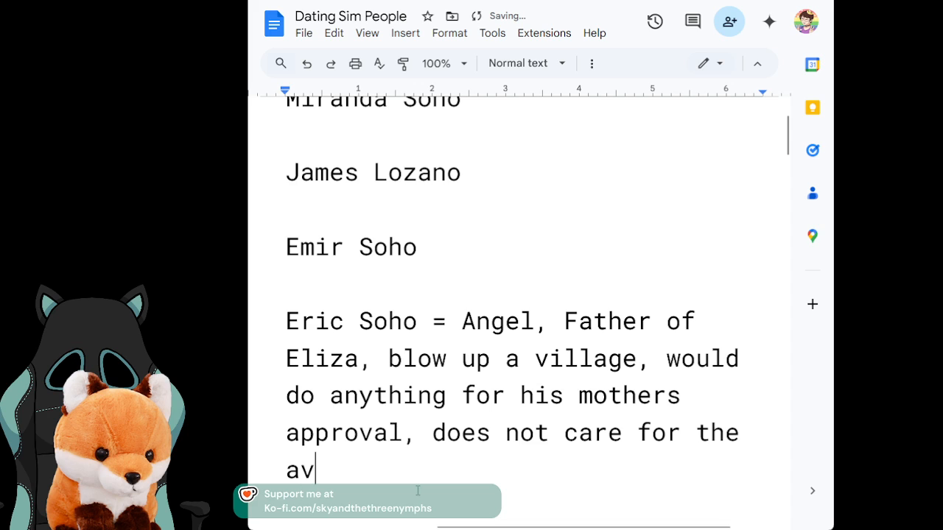
type("erage ")
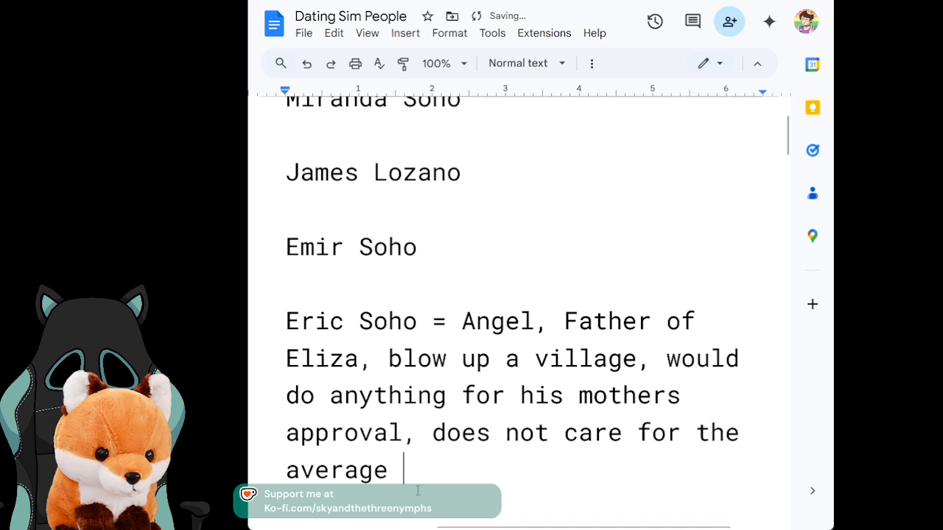
type("person")
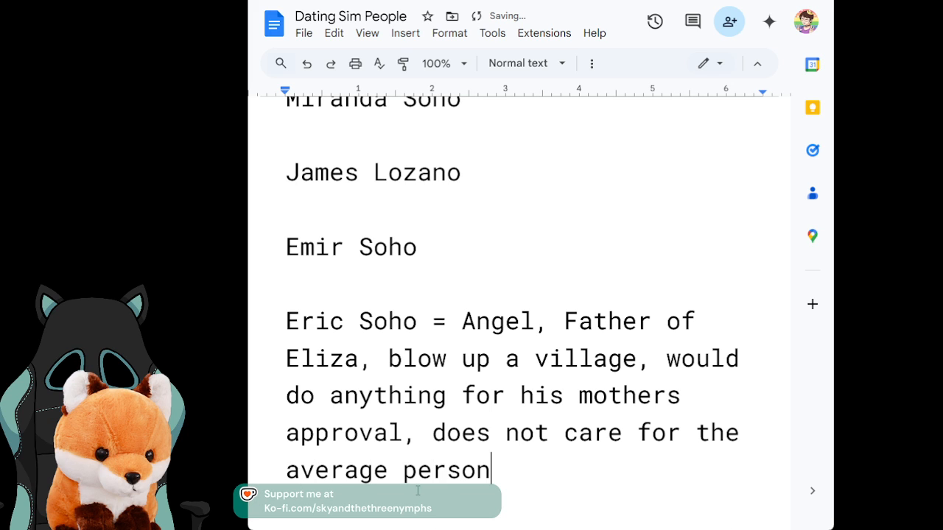
type(", thinks dem")
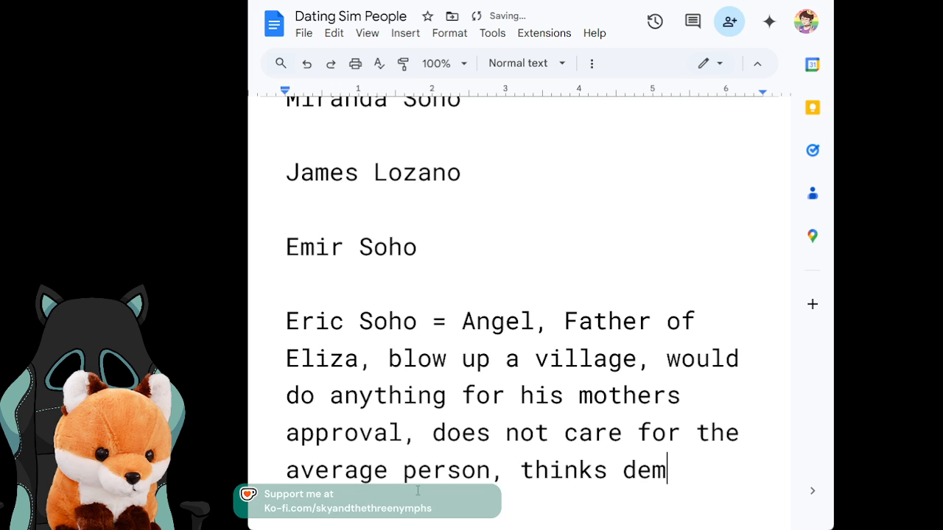
type("ons are the worst,")
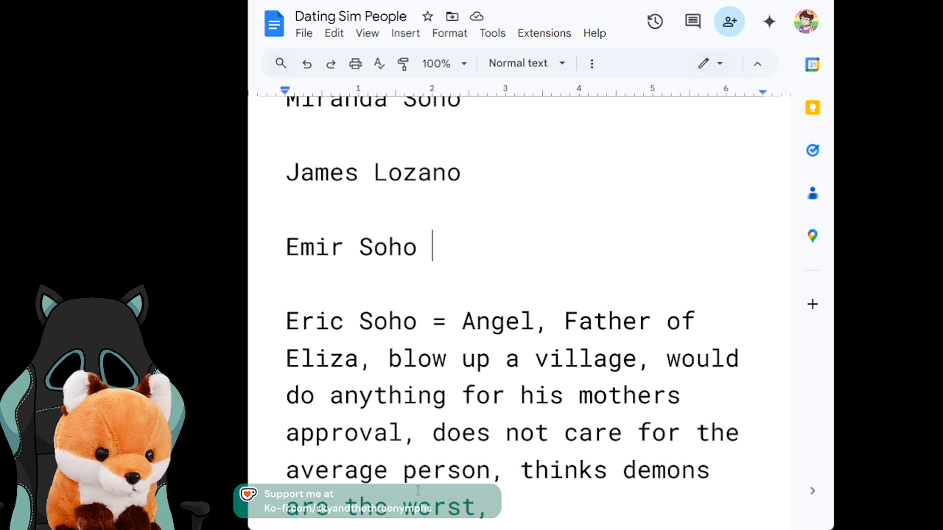
Step: Begin Emir Soho's description after his name with "= Angel, Father of Estella and Ellie,"
type("= A")
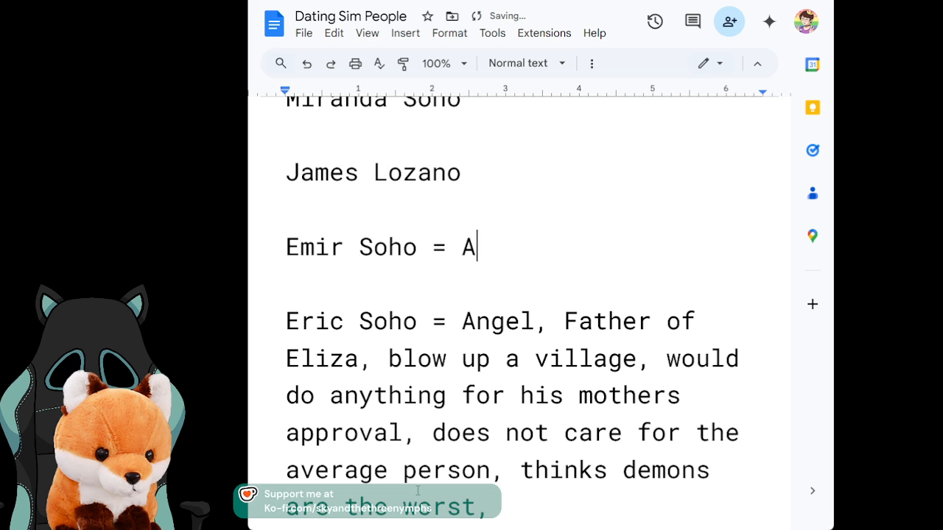
type("ngel, ")
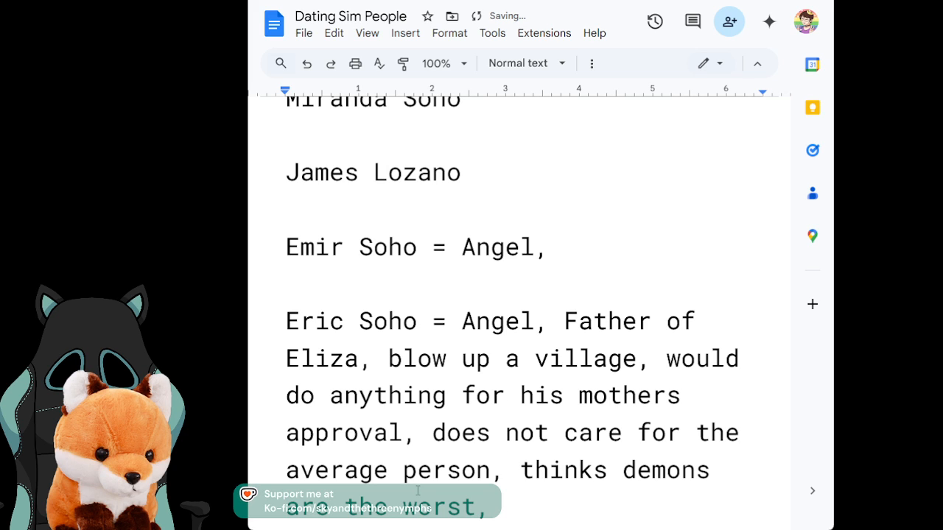
type("Fath")
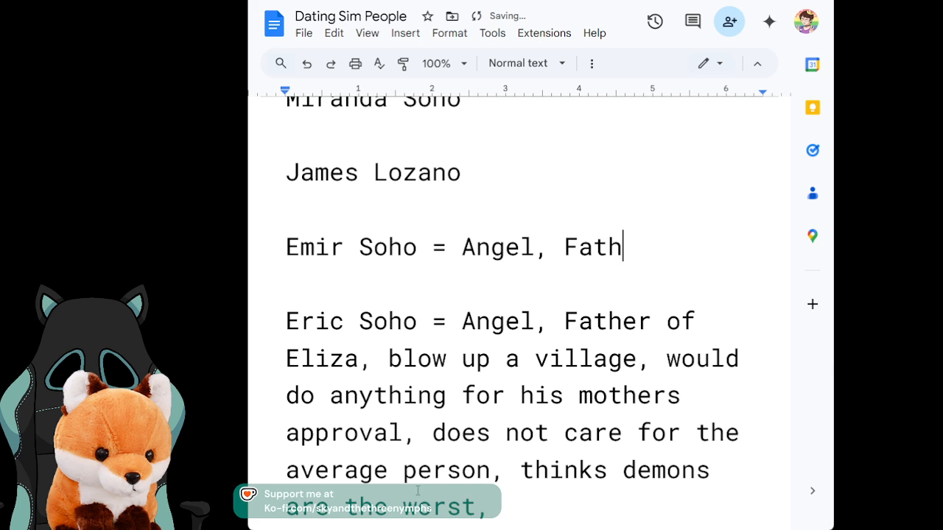
type("er of Est")
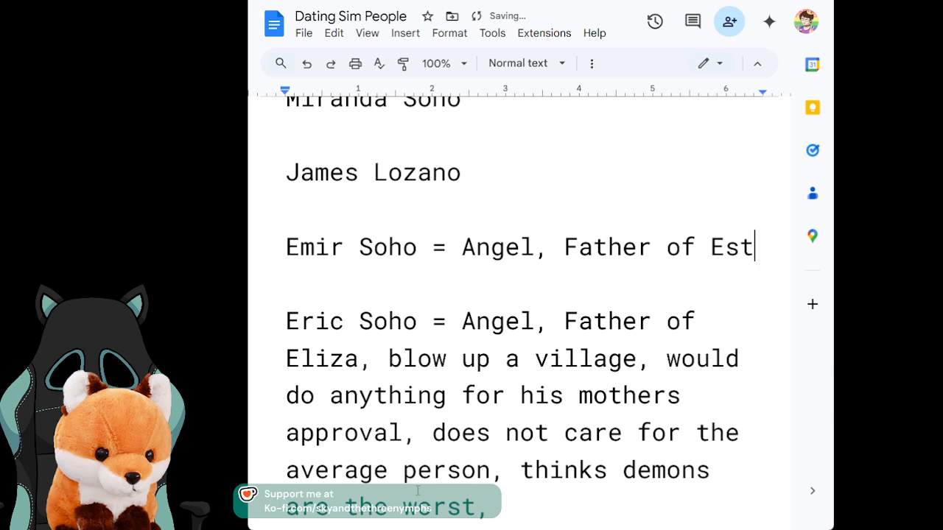
type("ella and ")
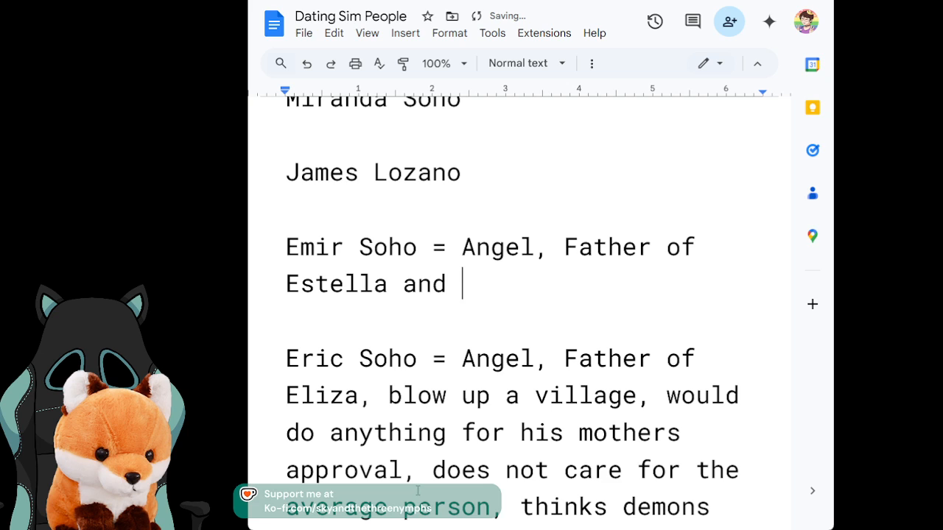
type("Ellie,")
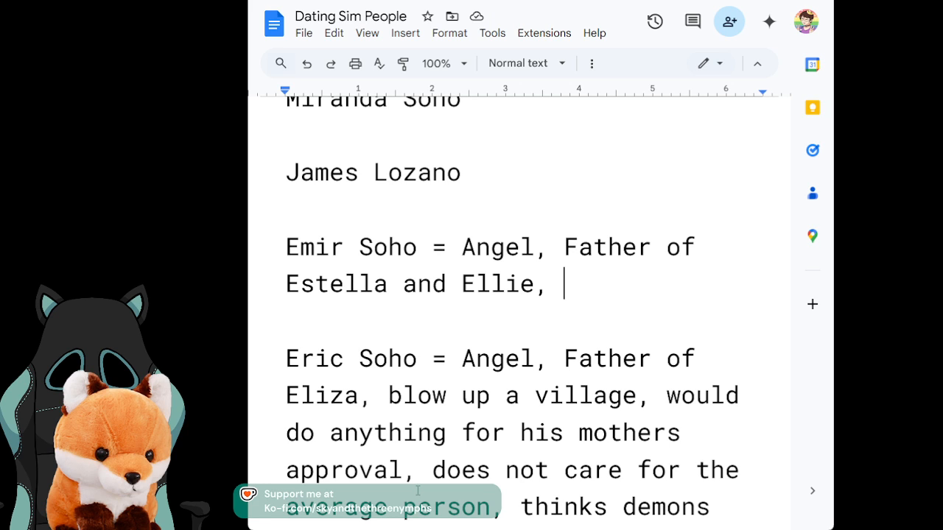
Step: Extend Emir Soho's description with "Does not take no for an answer, will blackmail you,"
type("Does ")
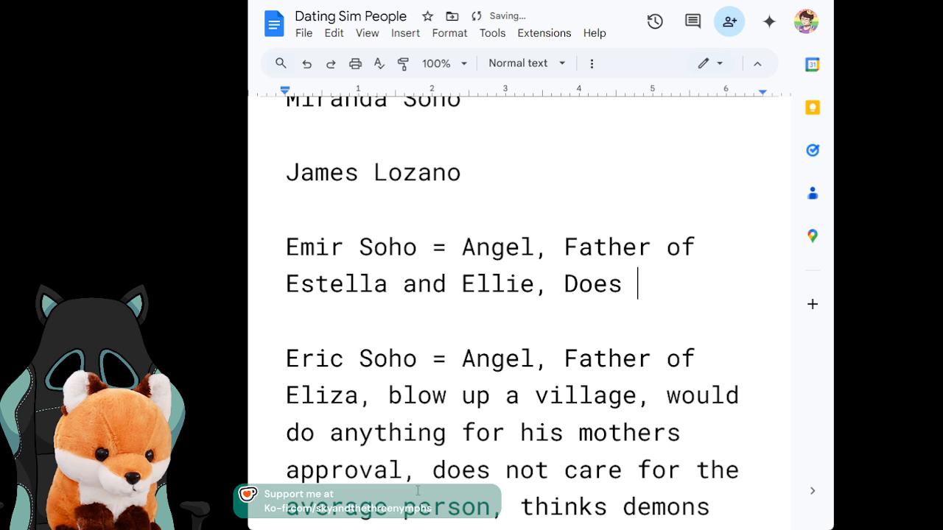
type("not take n")
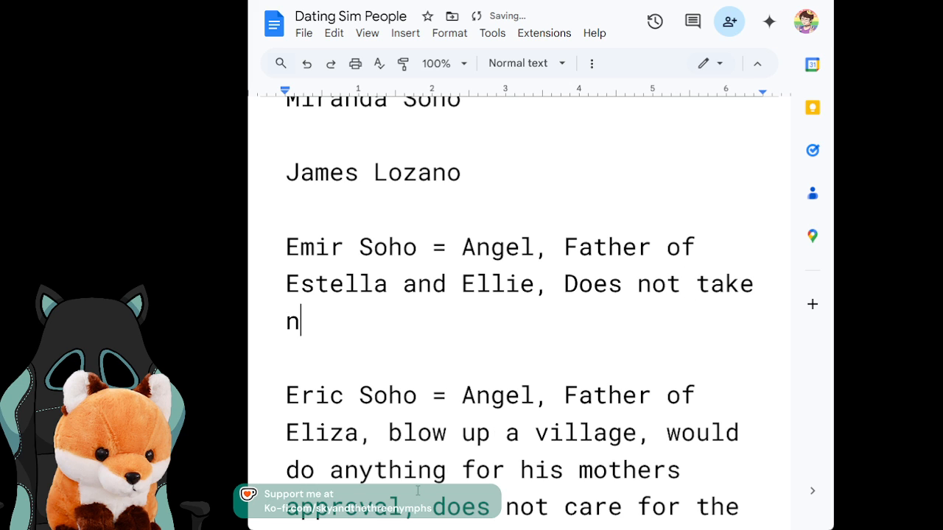
type("o for an answer")
key("BackSpace")
type(", will blackmail you,m")
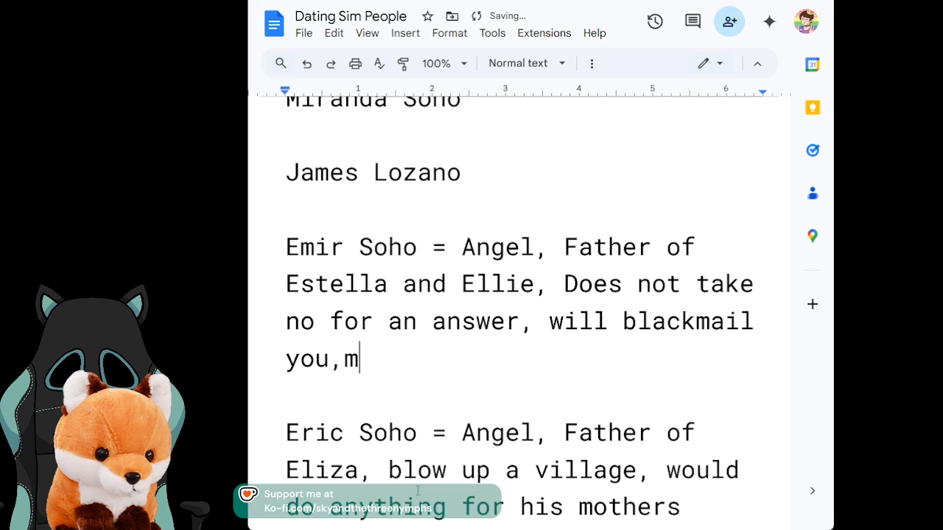
key("BackSpace")
type("has gamb")
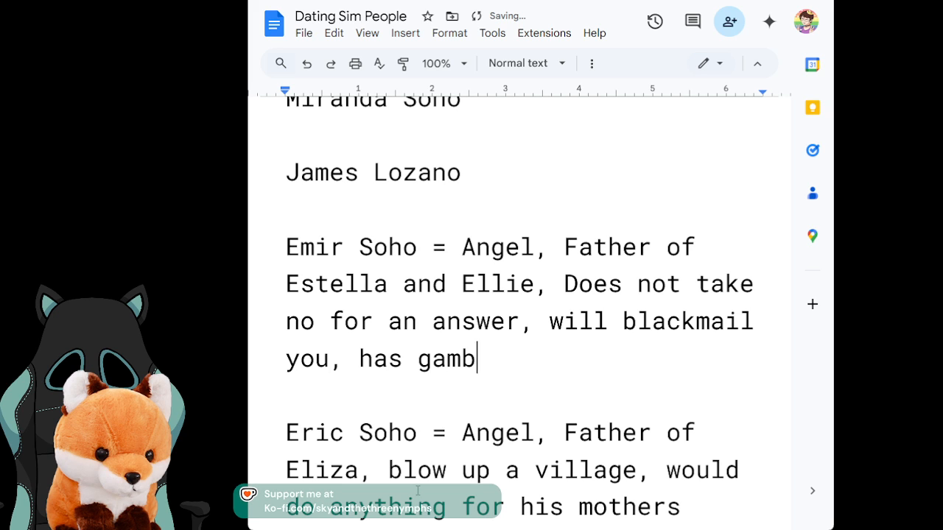
type("ling and drinkinh")
key("BackSpace")
type("g ")
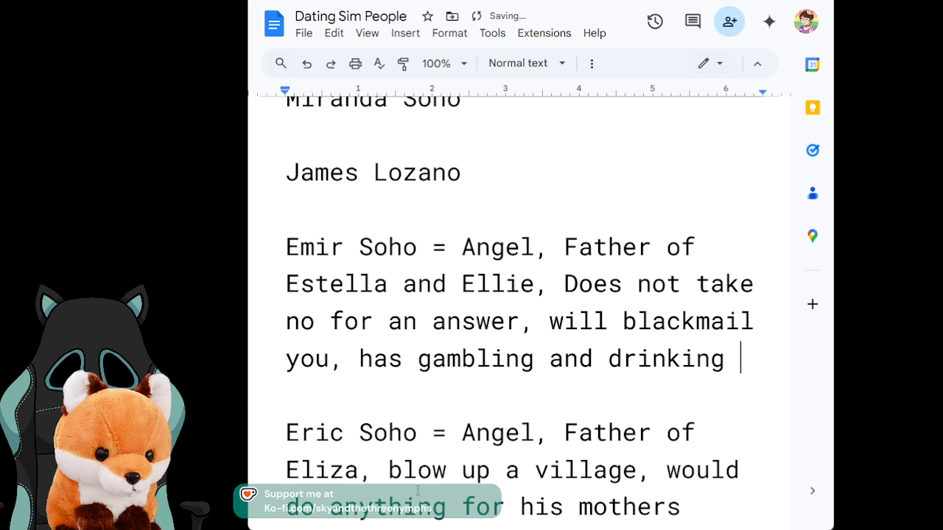
type("problem ")
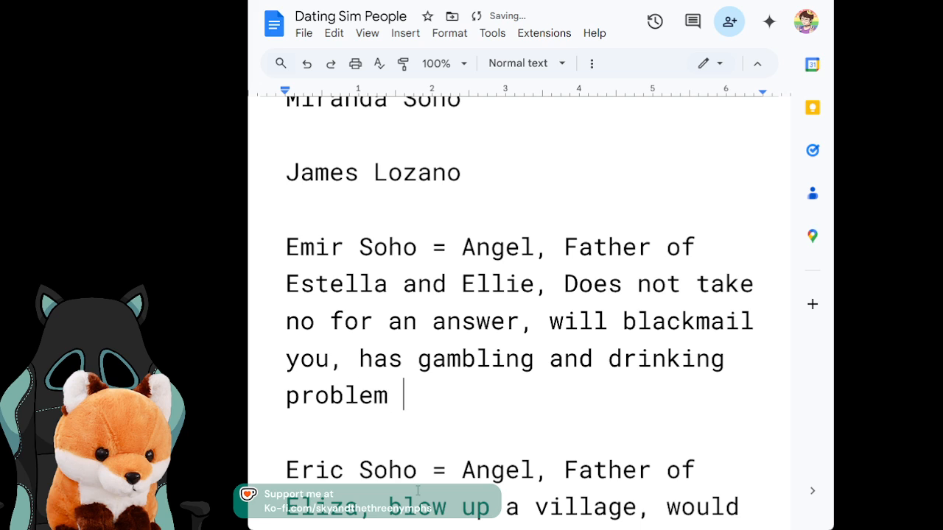
Step: Continue Emir Soho's description with ", banished from the soho family castle,"
type(", bac")
key("BackSpace")
type("ni")
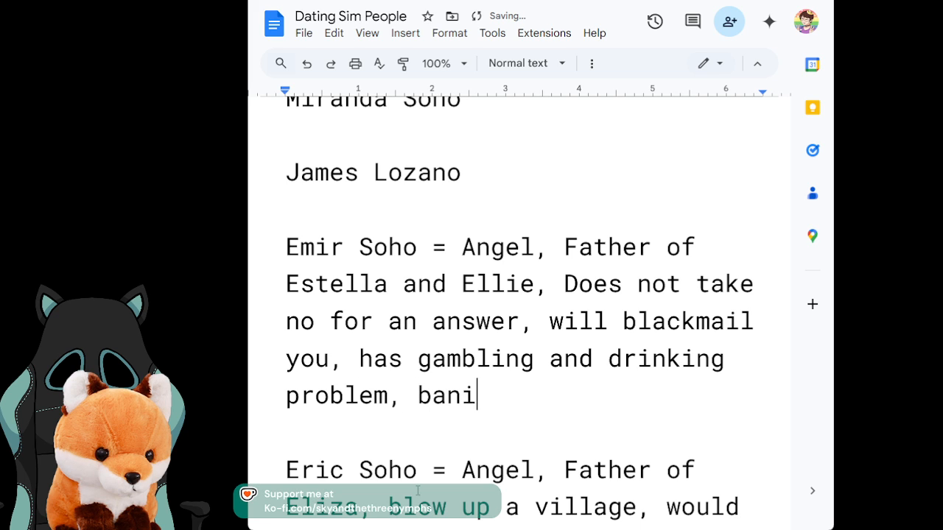
type("shed from ")
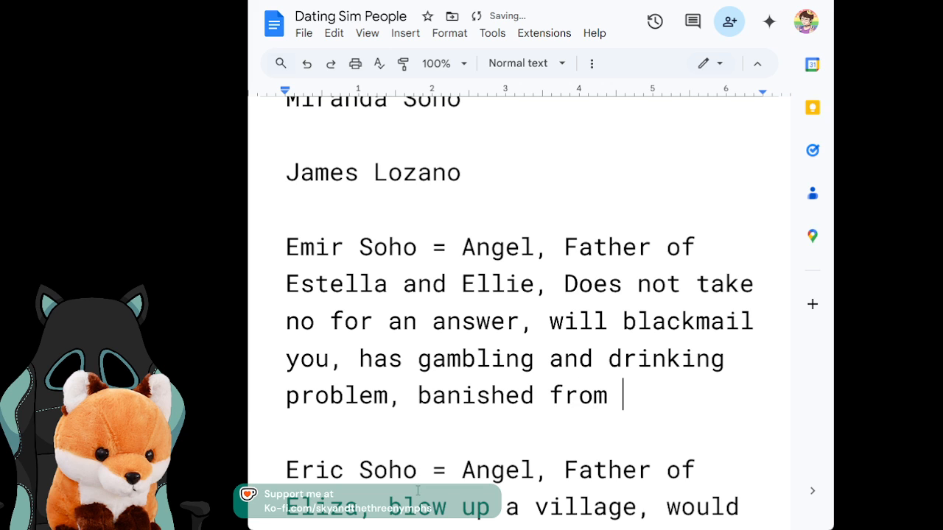
type("the soho ")
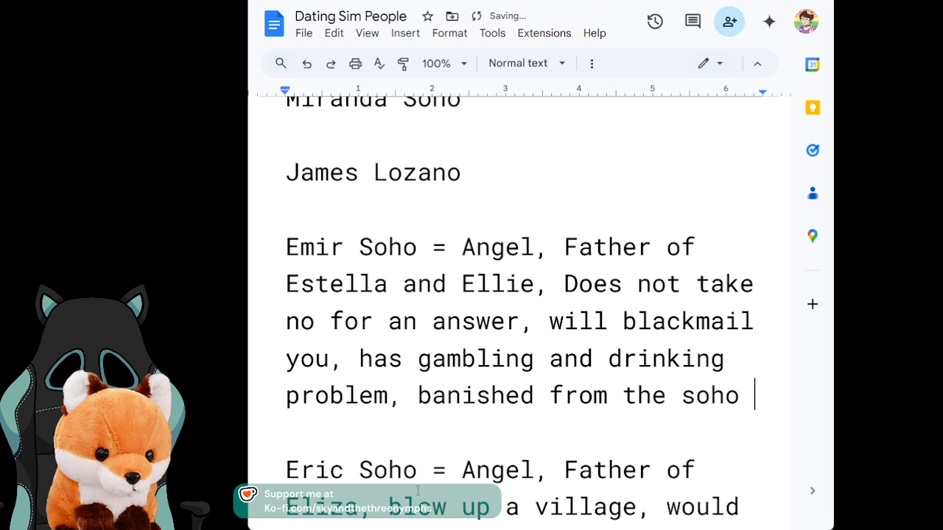
type("family,")
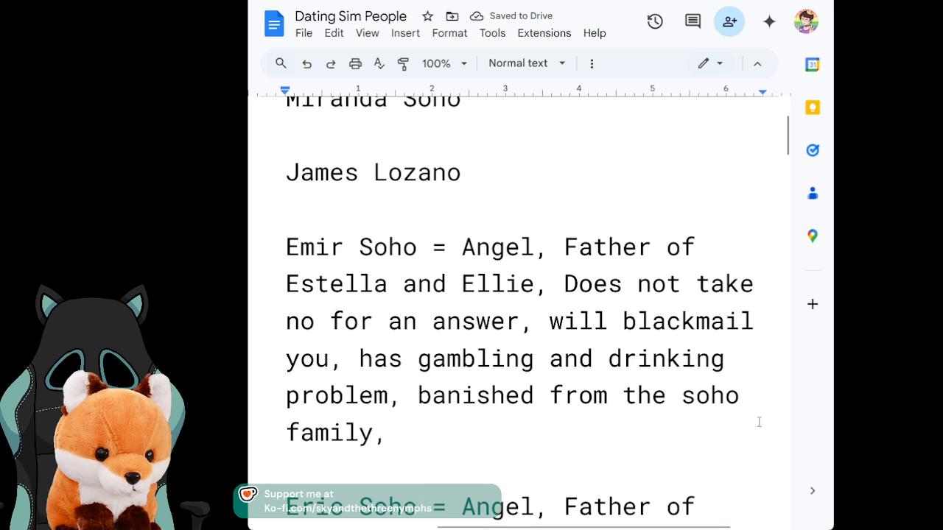
type("vc")
key("BackSpace")
key("BackSpace")
type("castle")
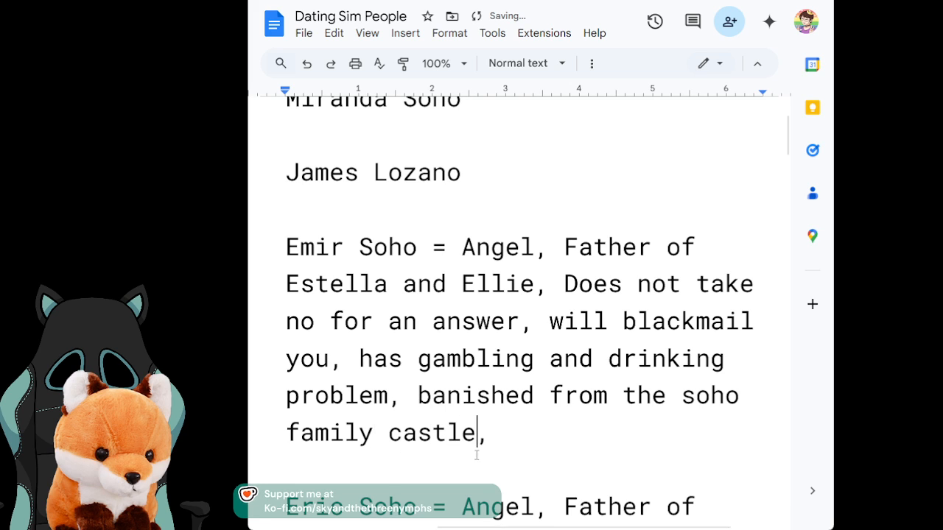
Step: Finish Emir Soho's description with "wife hates him,"
left_click(506, 437)
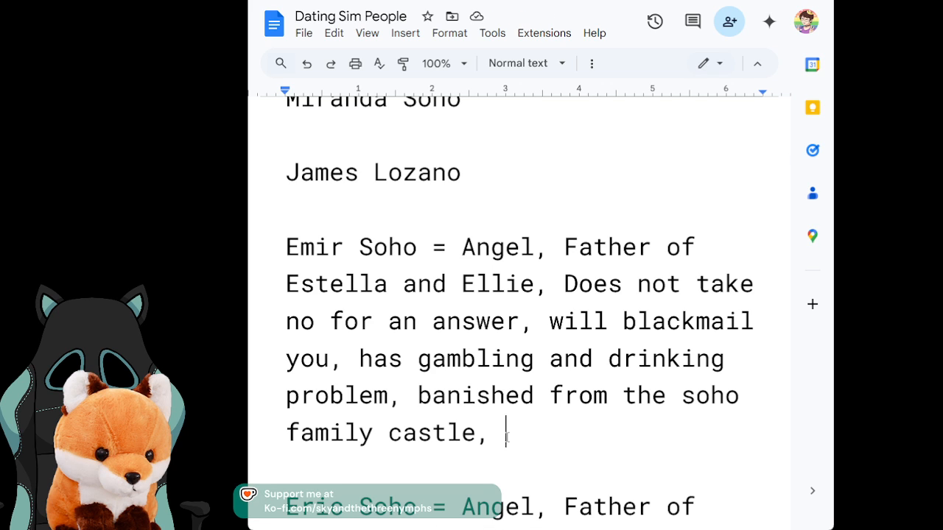
key("BackSpace")
type("wife hates him,")
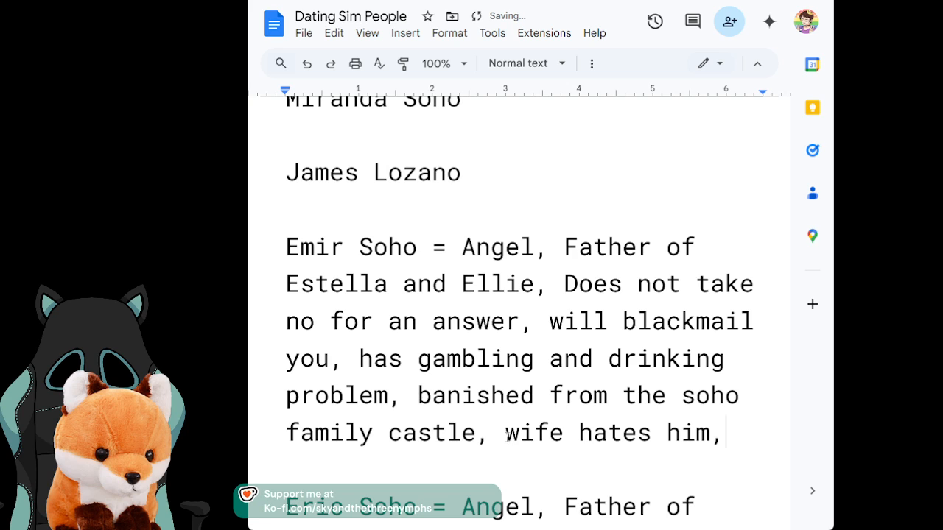
Step: Begin James Lozano's description after his name with "= Angel, Banished"
left_click(597, 194)
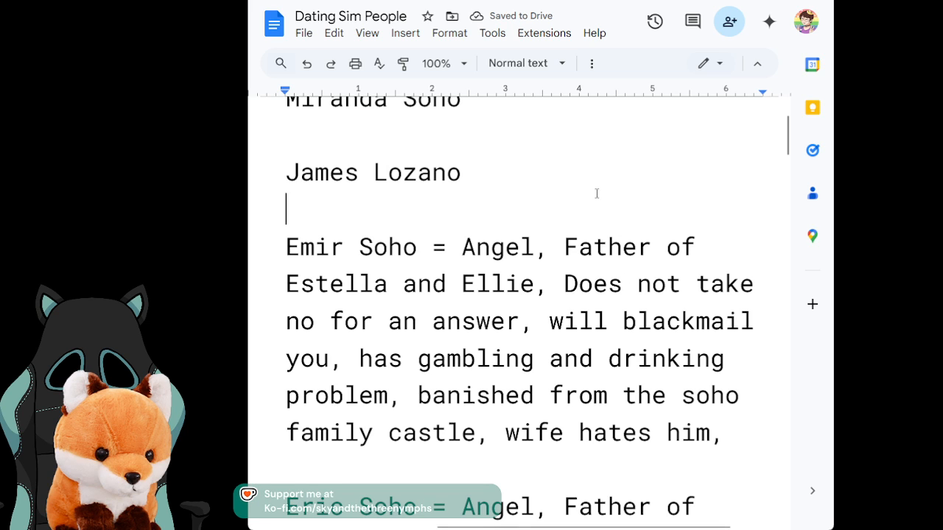
type("= ")
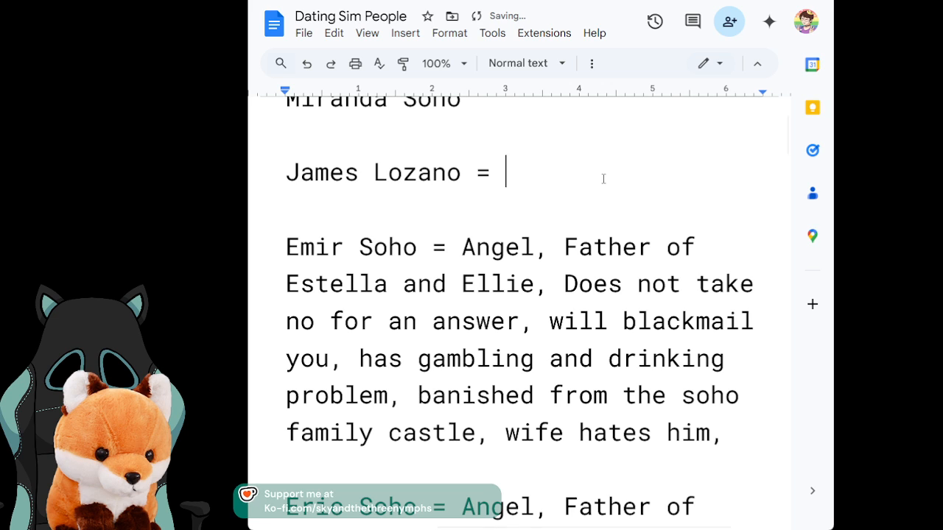
type("Banished")
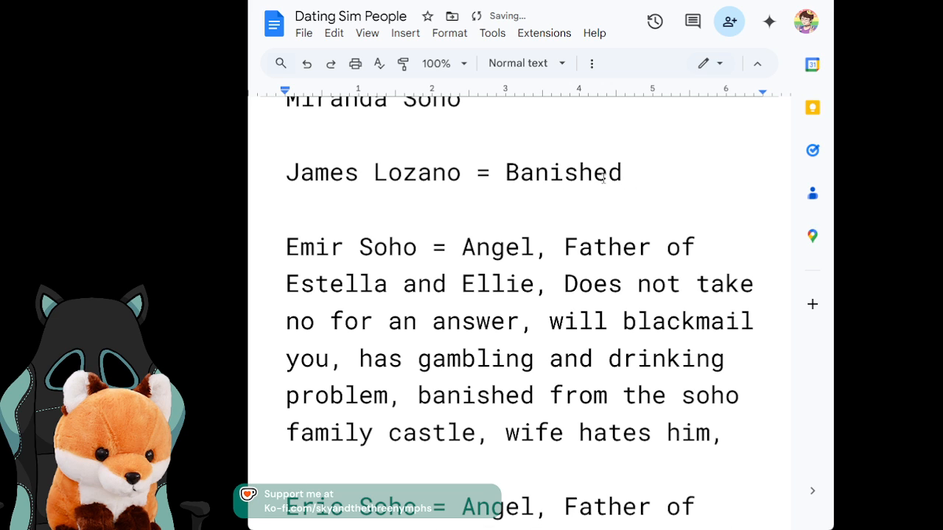
key("BackSpace")
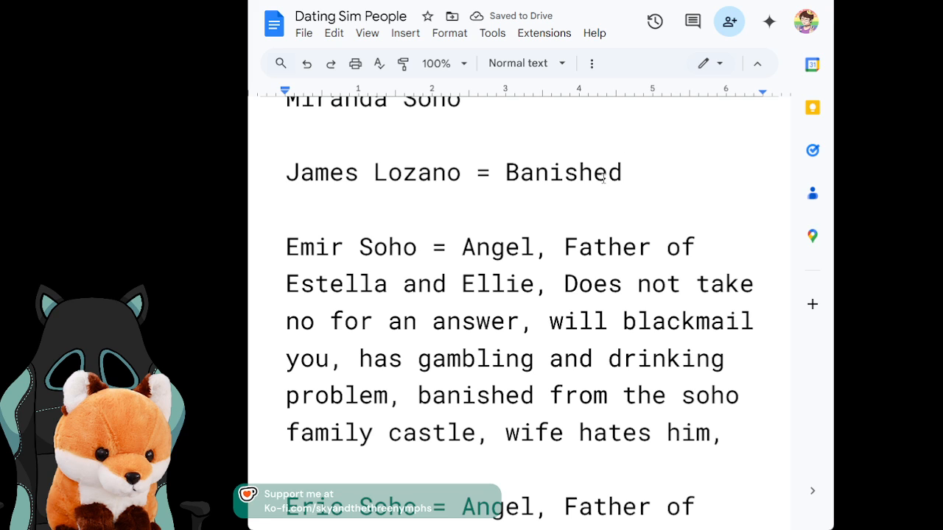
key("Right")
type("Ang")
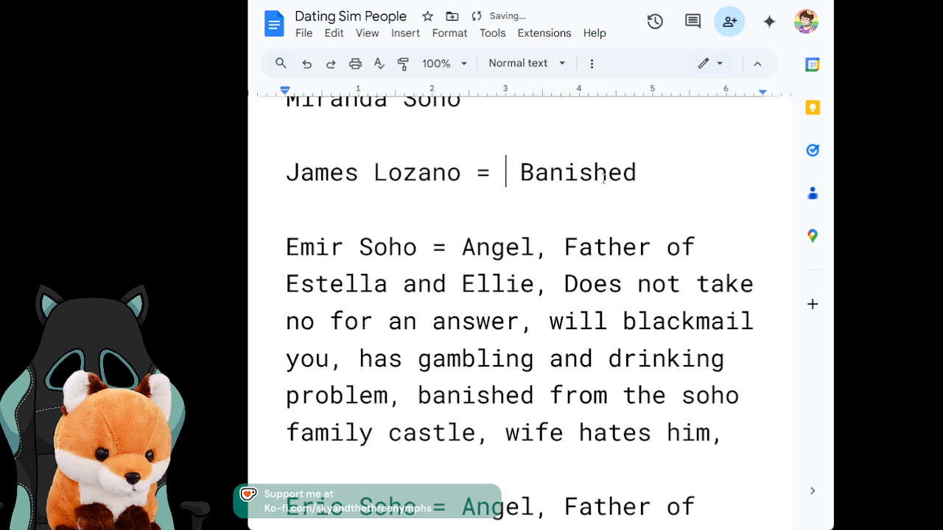
type("el,")
key("BackSpace")
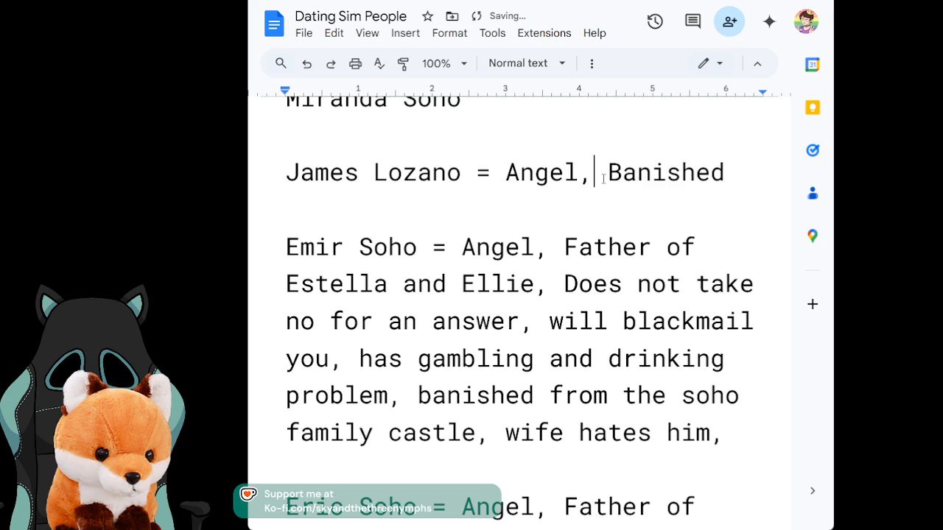
Step: Add "from Amore," at the end of James Lozano's description
key("Right")
key("Right")
key("Right")
key("Right")
key("End")
type("from Amore,")
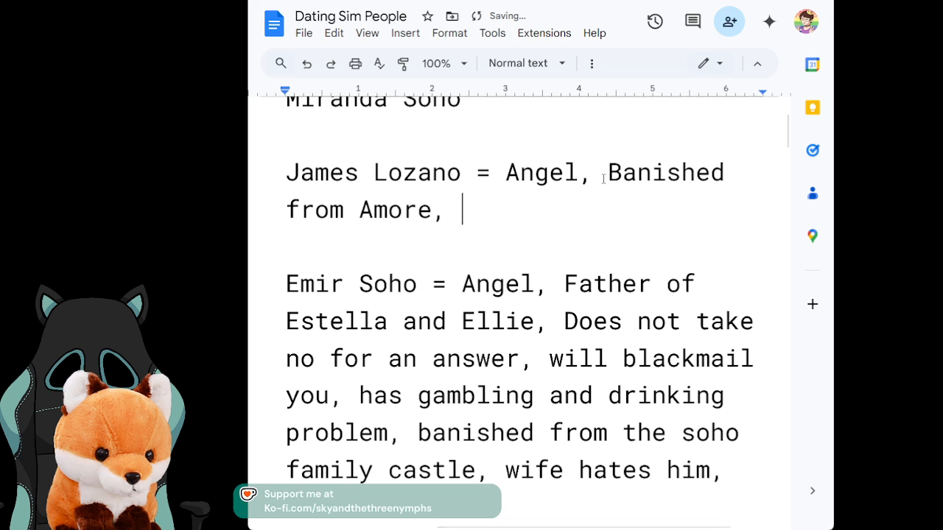
Step: Extend James Lozano's description with "slept with sister’s husband,", using the suggested spelling for "slept"
type("sl")
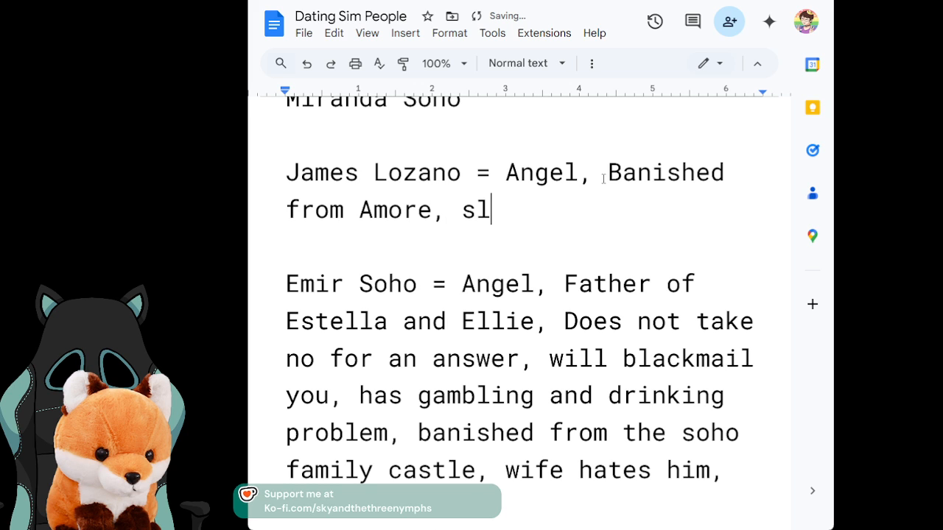
type("pet with S")
key("BackSpace")
type("sister")
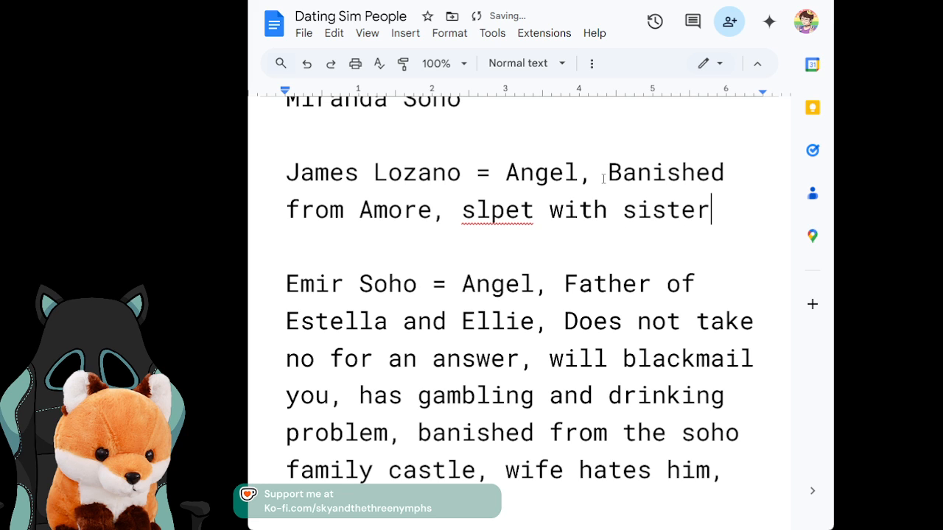
type("'s husband")
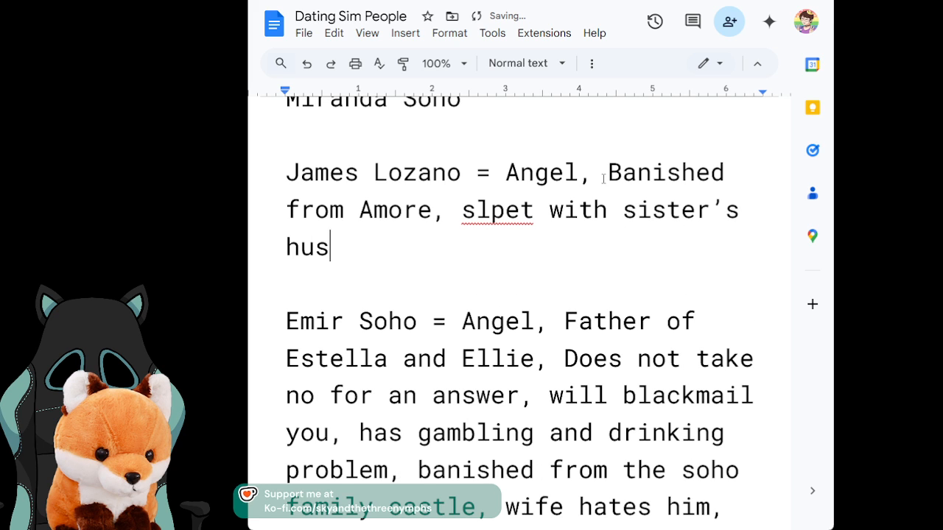
key("BackSpace")
type(",")
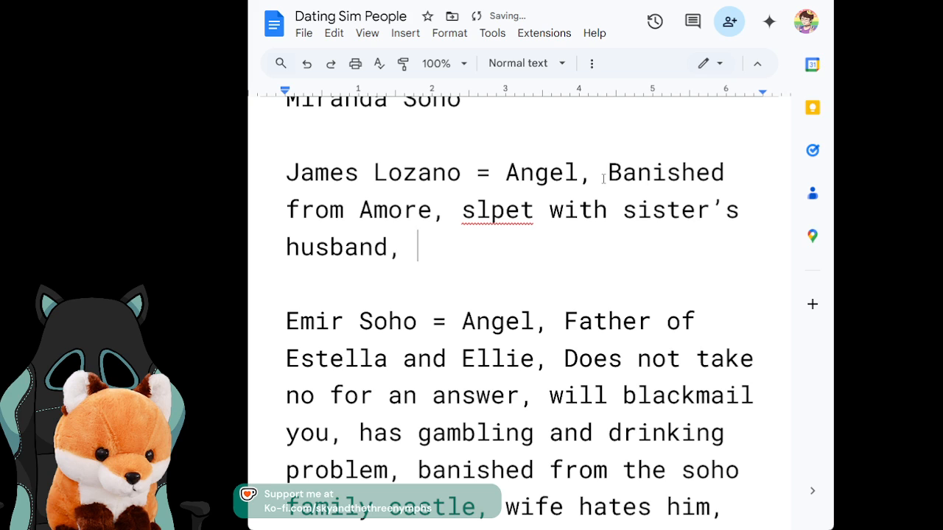
left_click(521, 214)
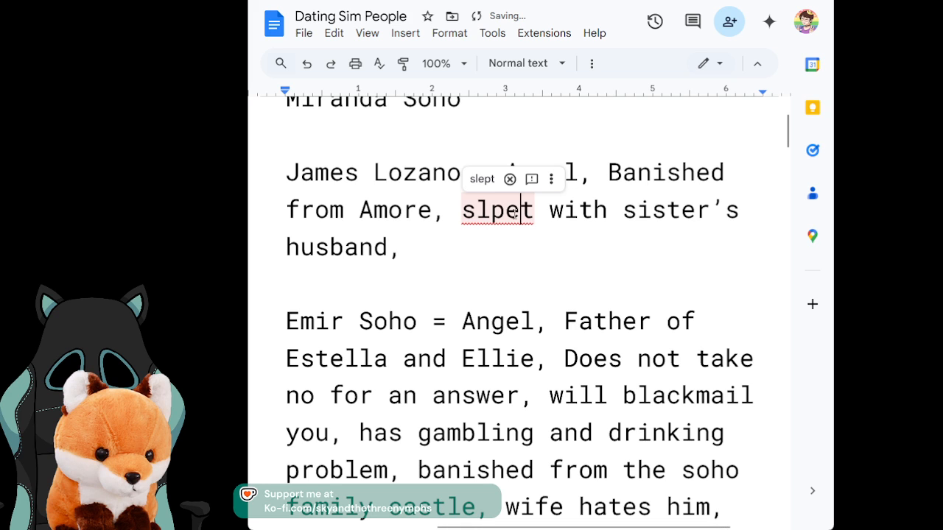
left_click(481, 178)
left_click(452, 257)
type("whore")
key("BackSpace")
key("BackSpace")
key("BackSpace")
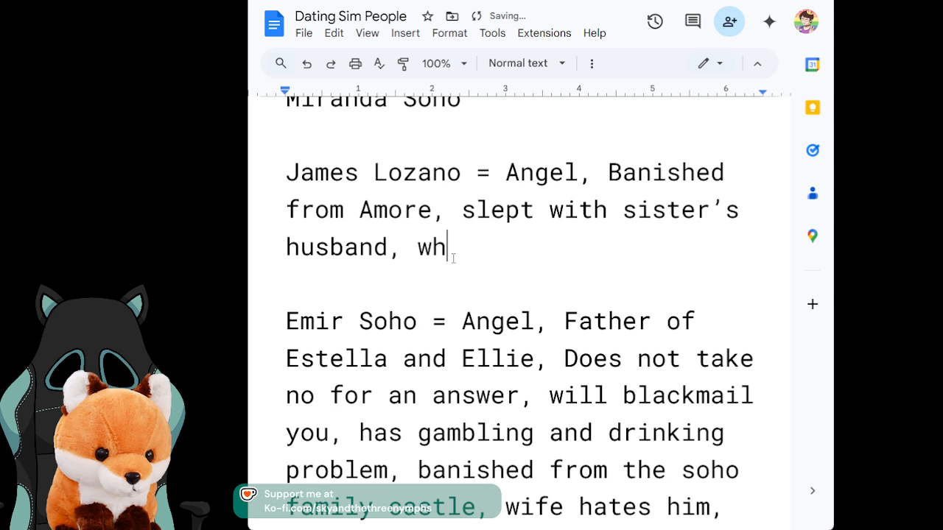
key("BackSpace")
key("BackSpace")
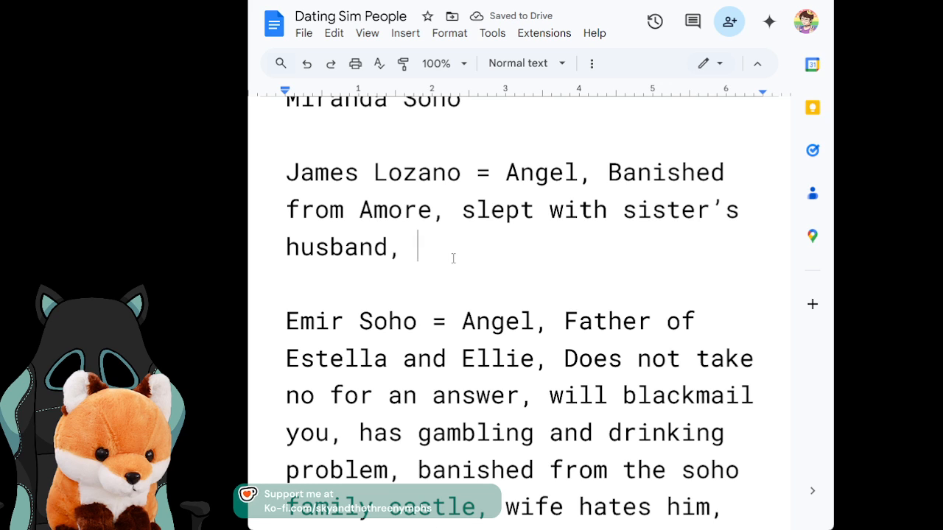
Step: Finish James Lozano's description with "fuckboy, gambling problem, killed little sister,"
type("fuckboy,")
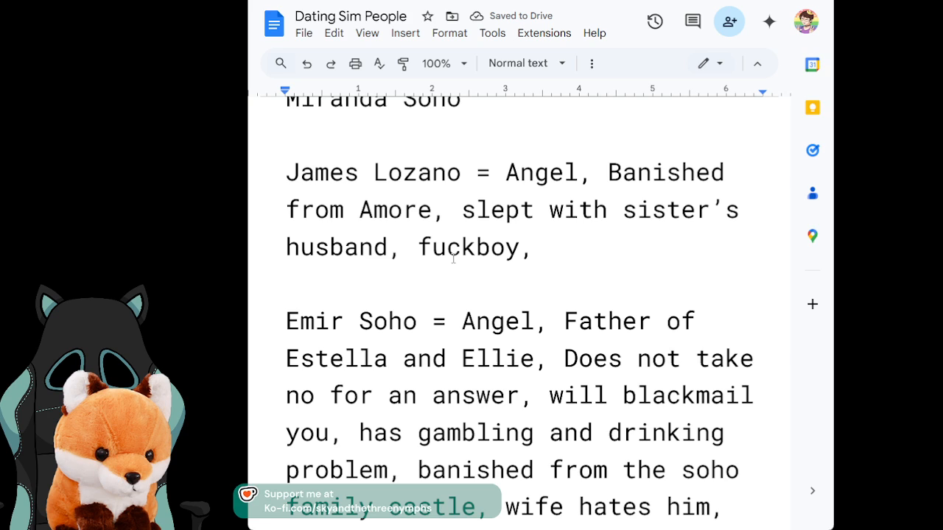
type("gamblig")
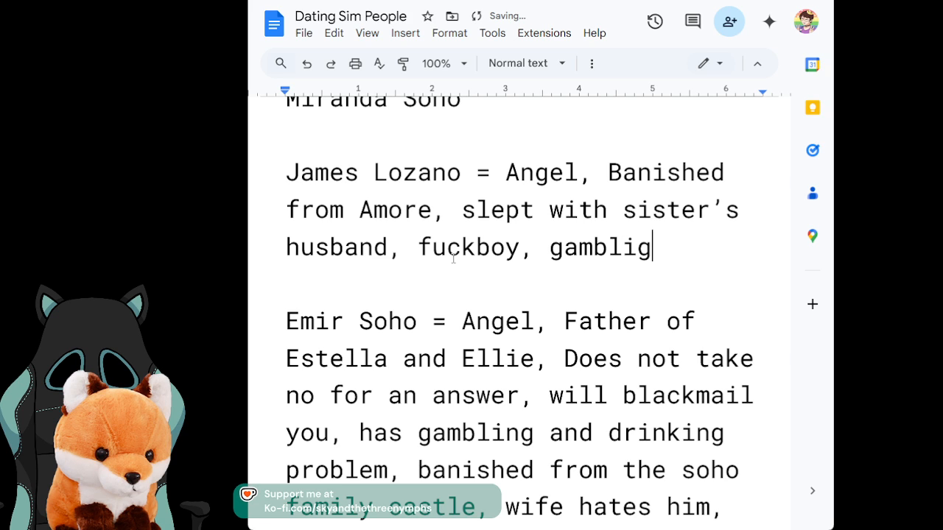
key("BackSpace")
type("ng ")
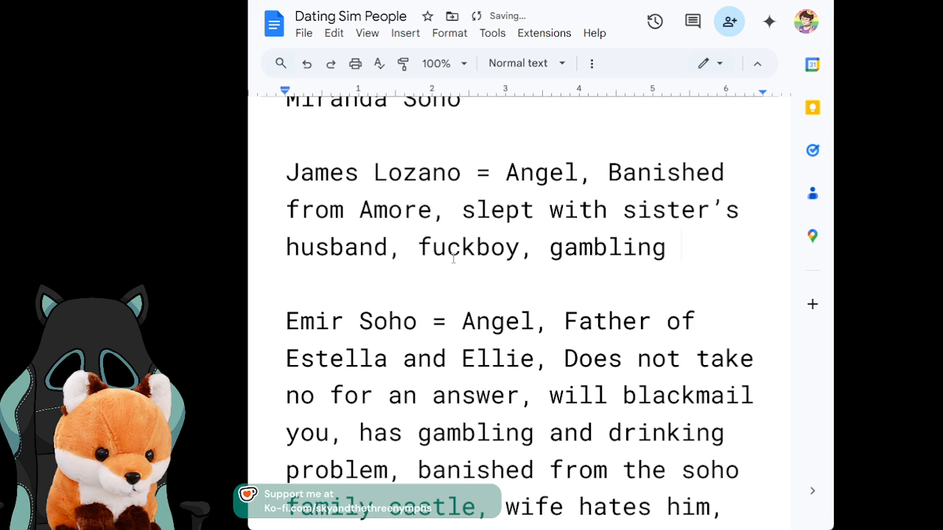
type("probl")
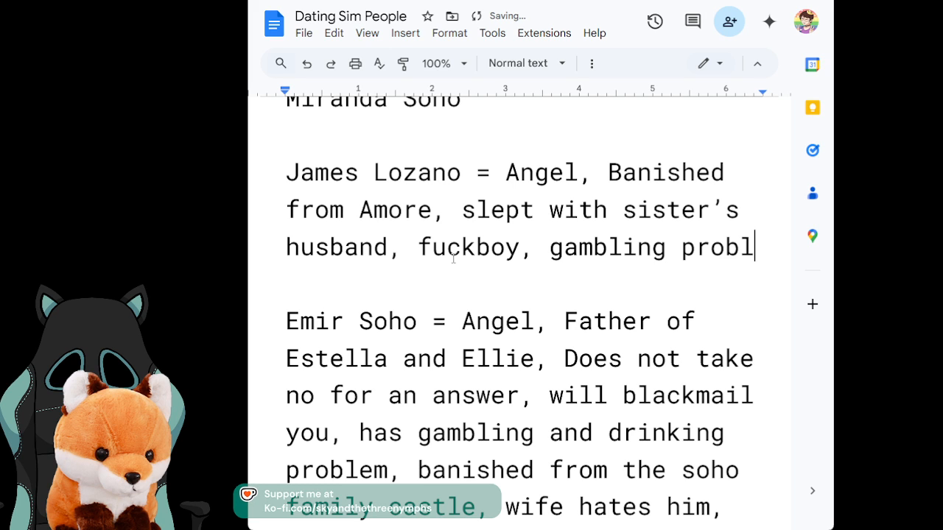
type("em, ")
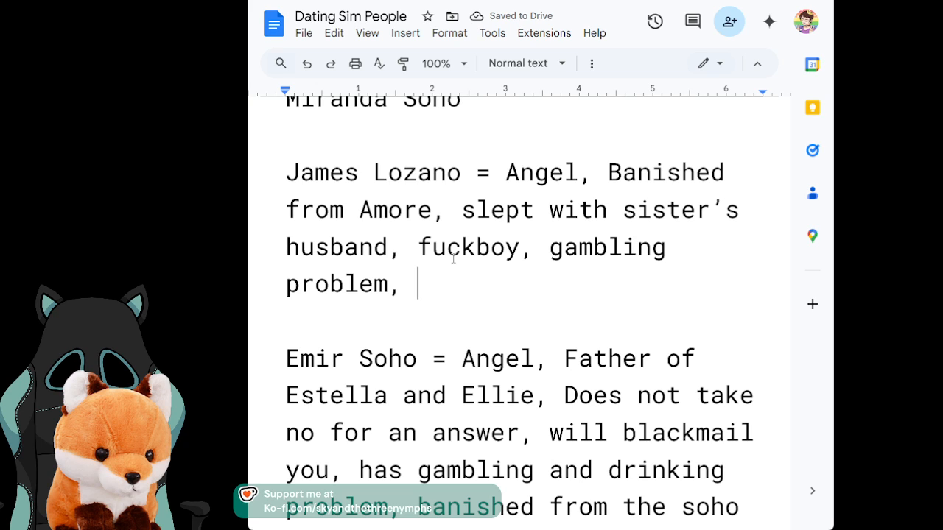
type("killed little sister,")
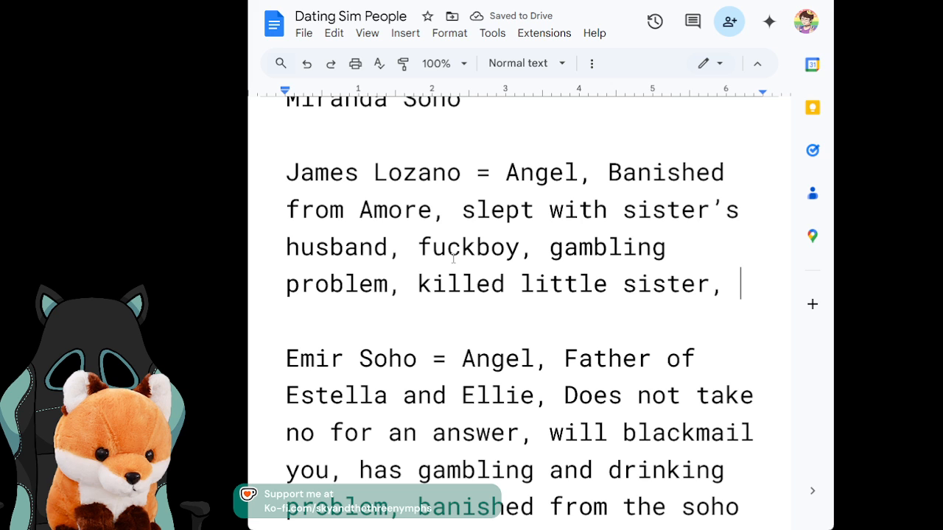
Step: Begin Miranda Soho's description after her name with "= Angel, Closeted Les,"
key("Up")
key("Up")
key("Up")
key("Up")
key("Down")
key("Down")
key("Down")
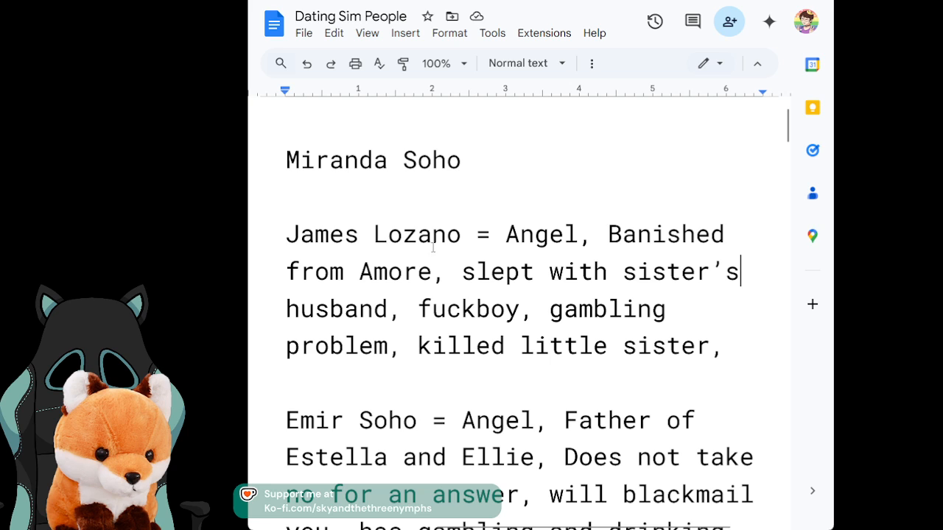
left_click(500, 149)
type("=")
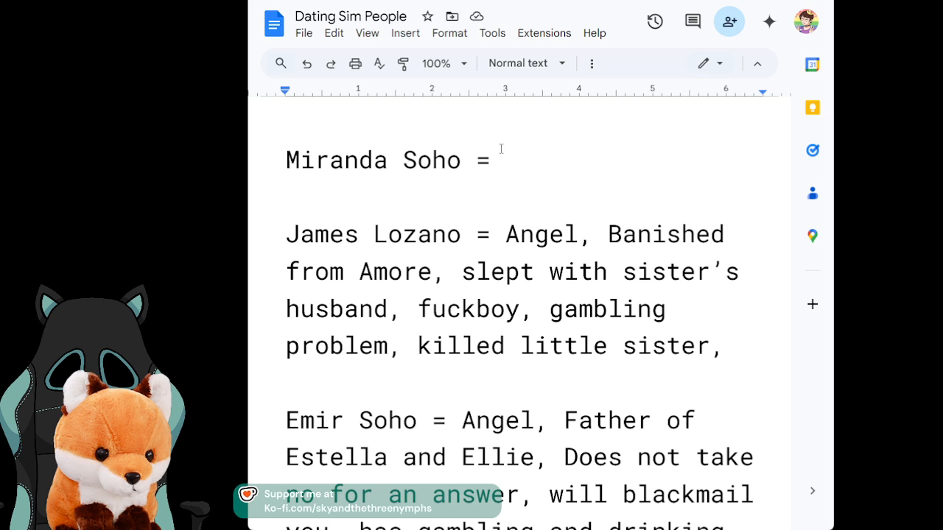
type("Angel, Closted Les,")
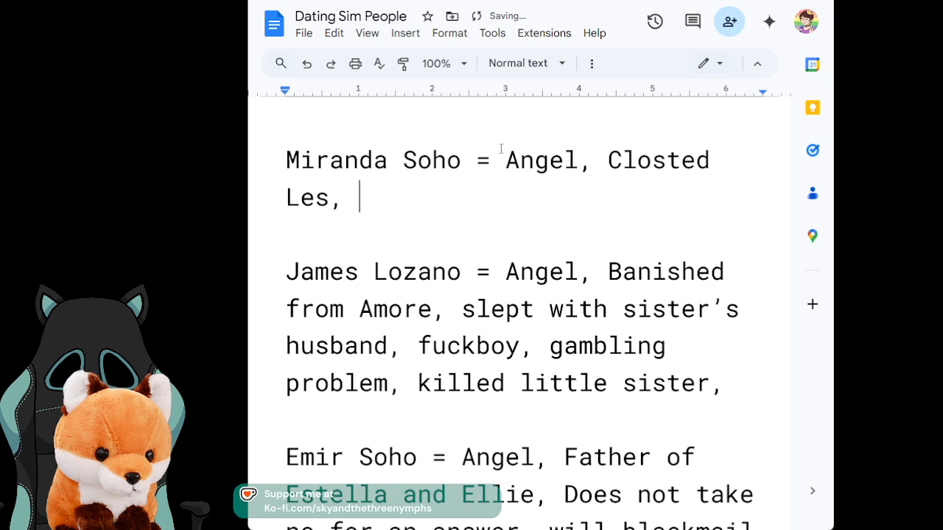
left_click(655, 155)
left_click(669, 159)
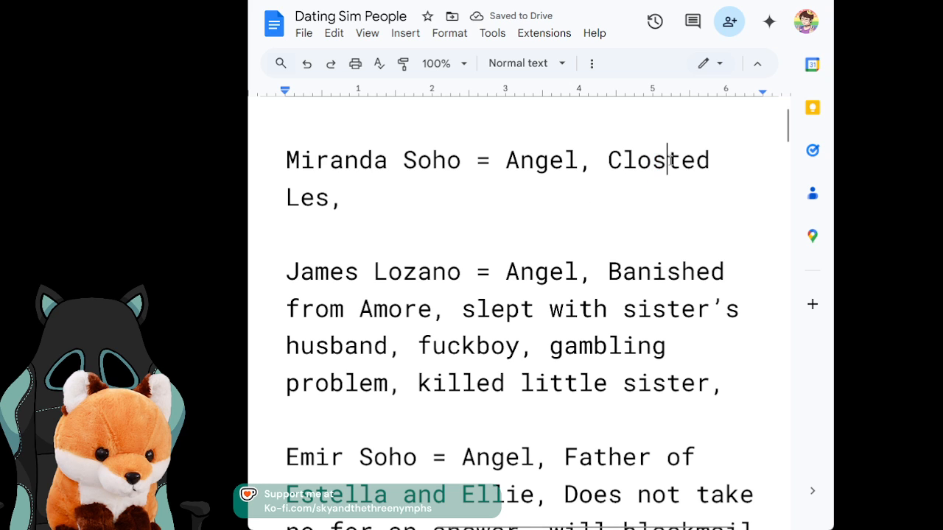
type("e")
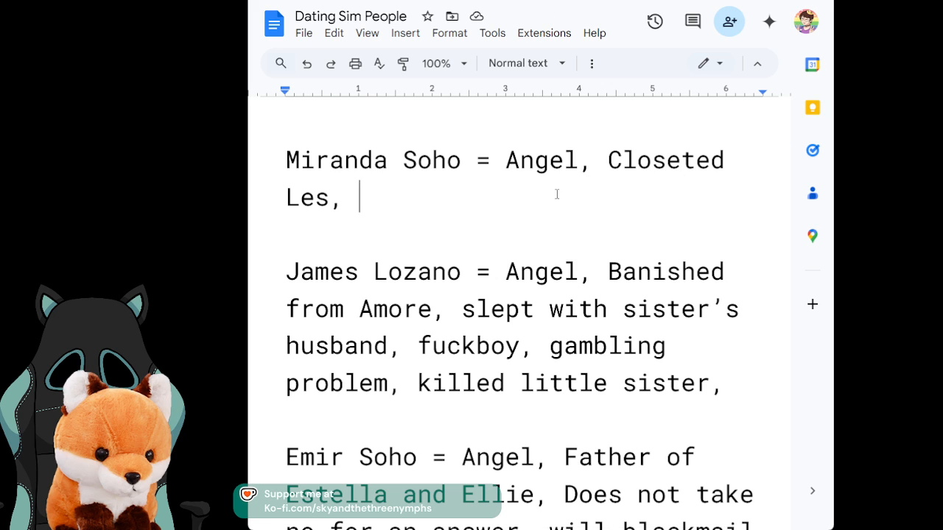
Step: Add "loved Mariam at one point," to the end of Miranda Soho's description
type("loved m")
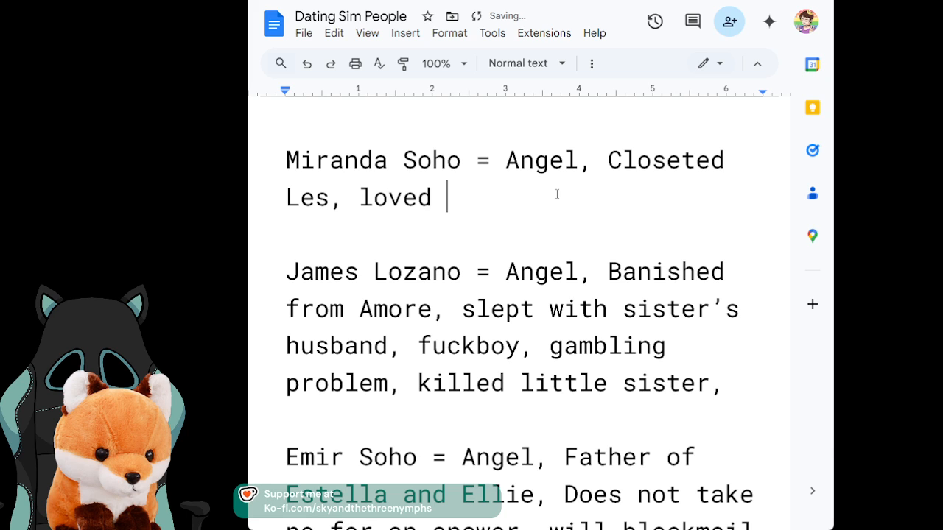
key("BackSpace")
type("AMa")
key("BackSpace")
key("BackSpace")
key("BackSpace")
type("Mariam a")
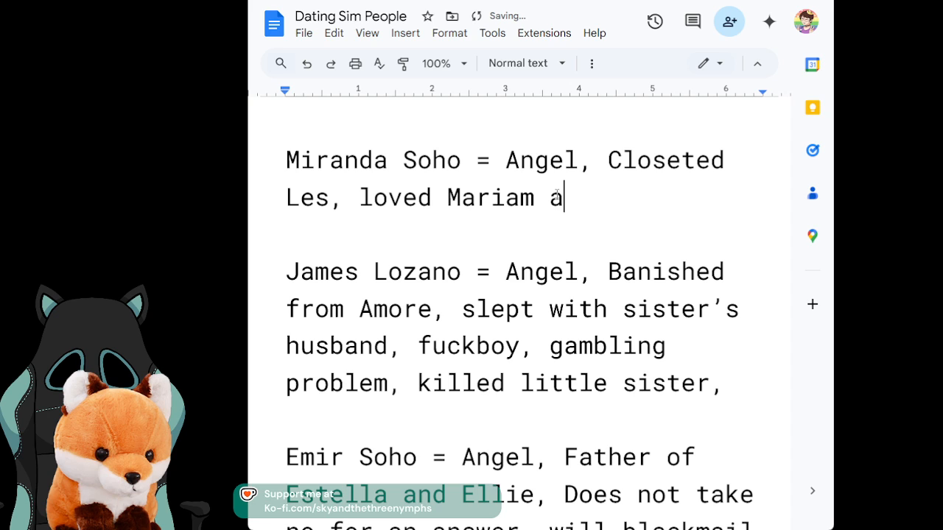
type("t one po")
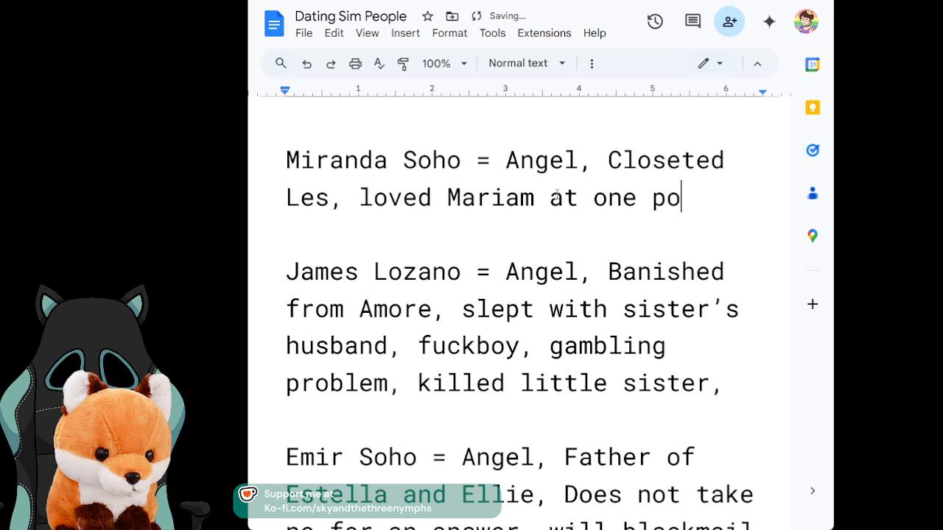
type("int,")
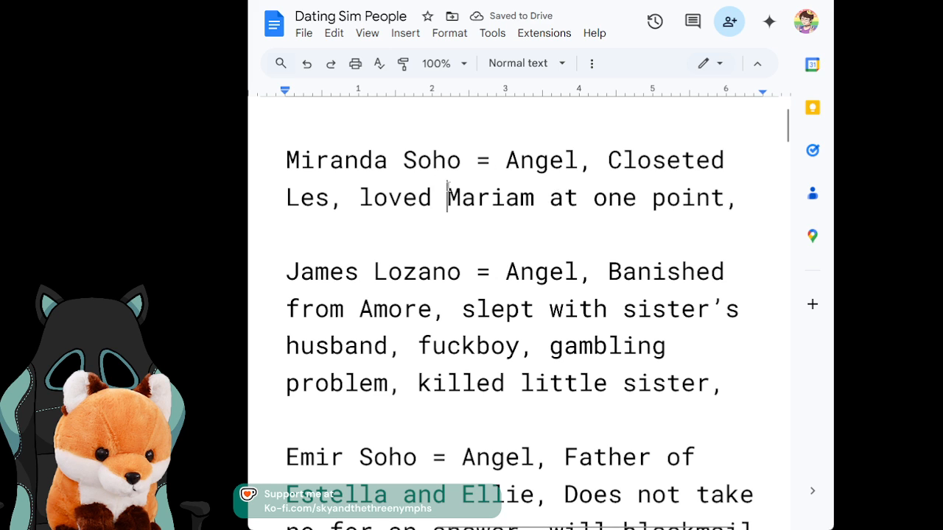
Step: Replace "loved" before "Mariam" in Miranda Soho's description with "had a crush on"
key("BackSpace")
key("BackSpace")
key("BackSpace")
key("BackSpace")
key("BackSpace")
key("BackSpace")
type("had a crush ")
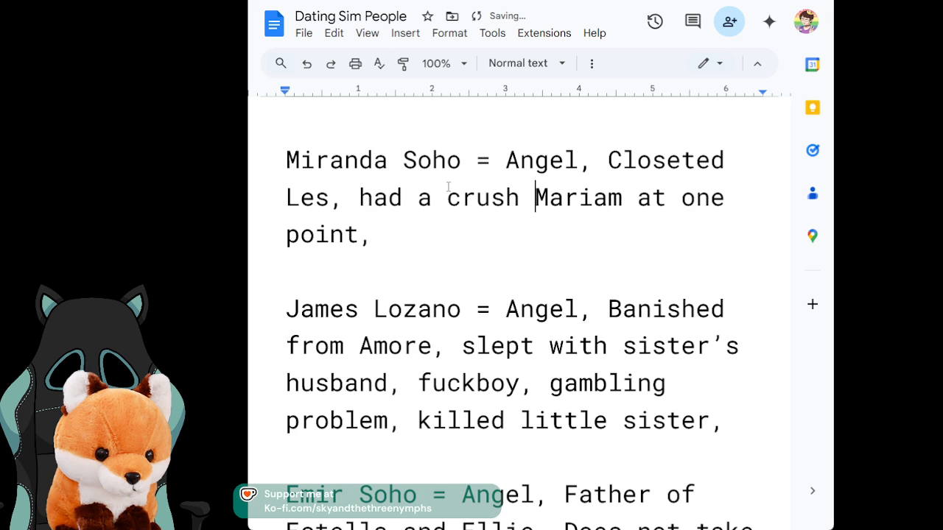
type("on Mariam at one point, ")
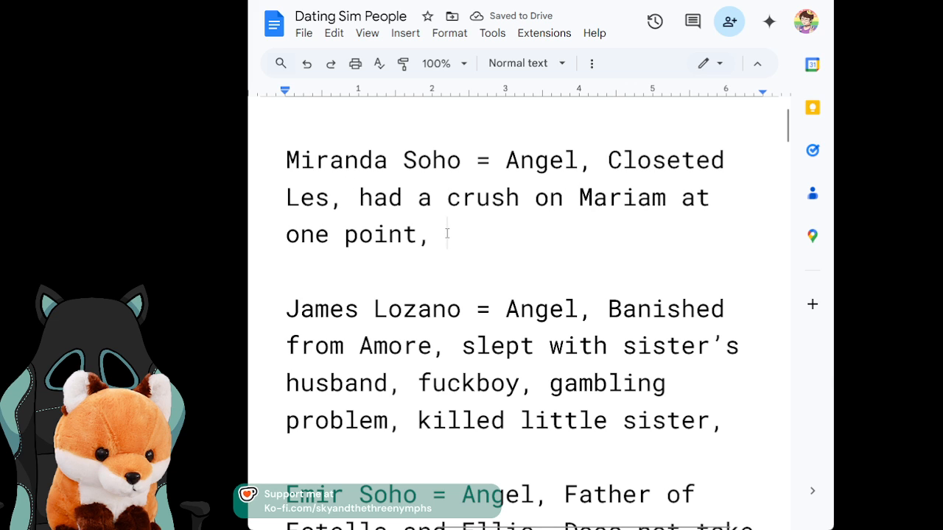
Step: Extend Miranda Soho's description with "Queen of Amore, Does not care, tired,"
type("Queen of Amore,")
key("BackSpace")
type(", Does")
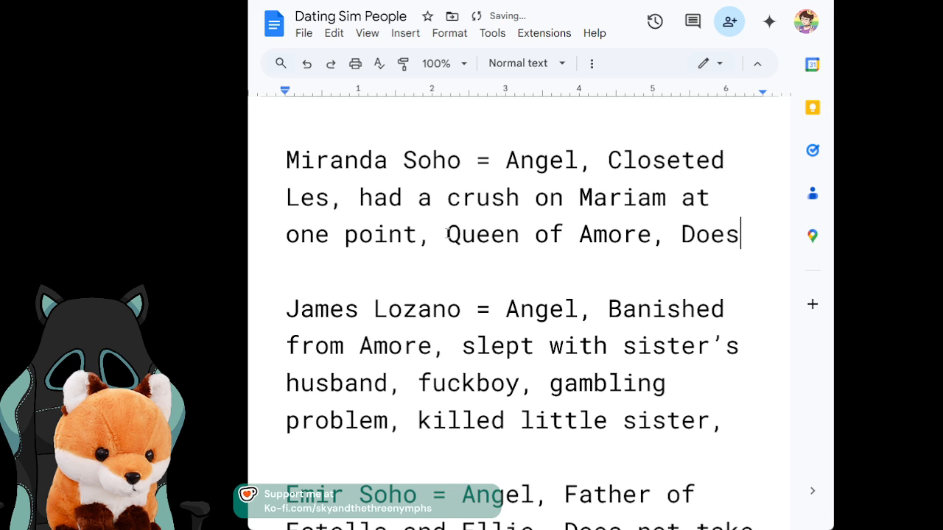
type(" not care, tried,")
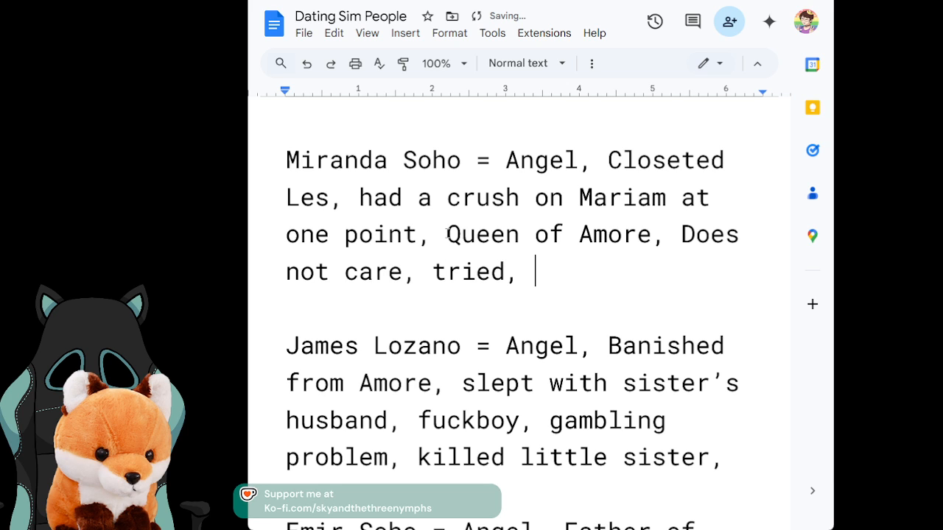
key("BackSpace")
key("BackSpace")
key("BackSpace")
key("BackSpace")
key("BackSpace")
type("ired,")
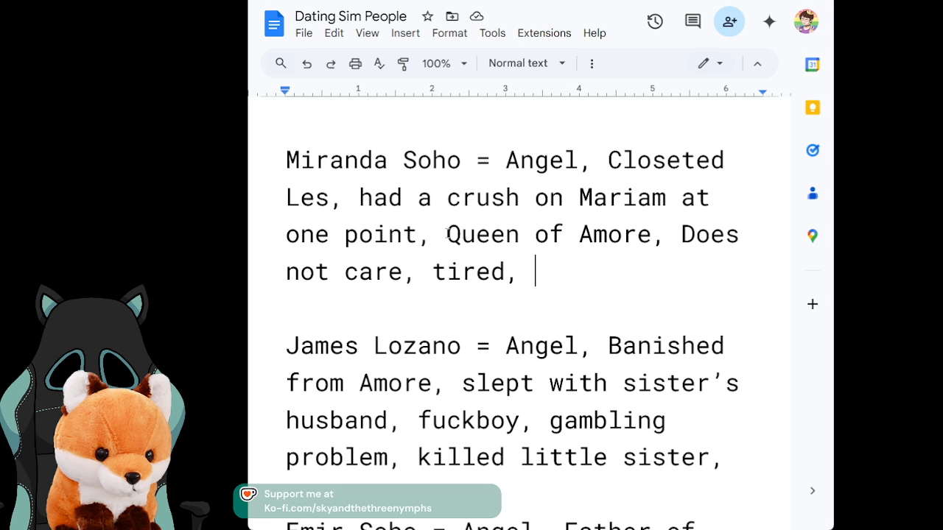
Step: Add "hates most of her kids, loves most of her grandkids," to Miranda Soho's description
type("hate")
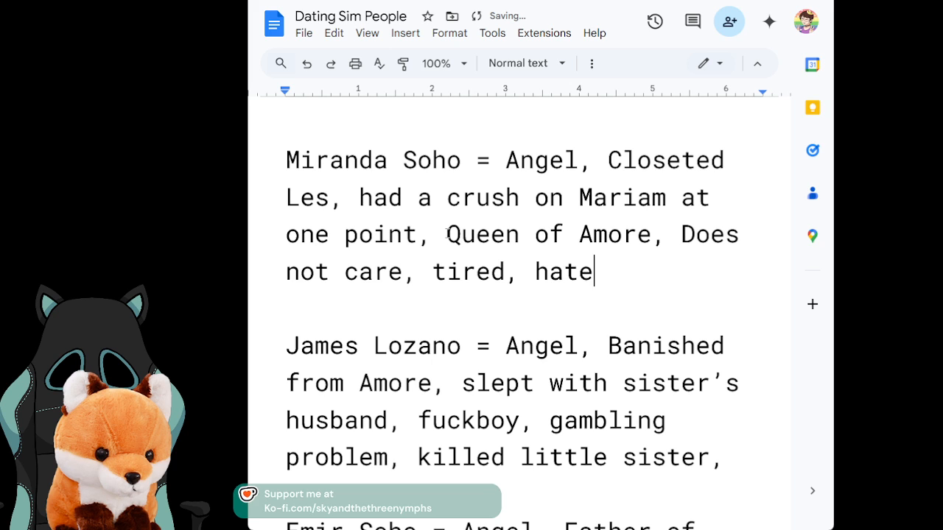
type("s most of ")
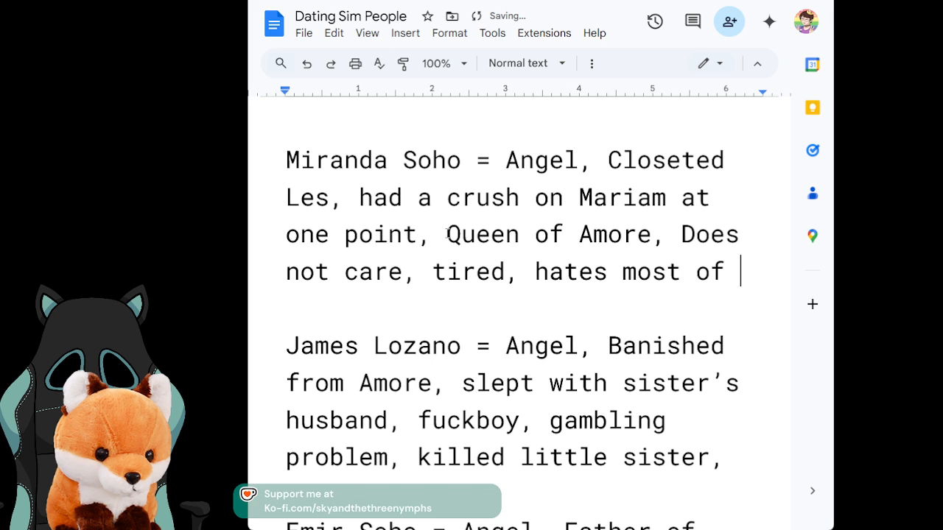
type("her kids, loves most of her grandkids,")
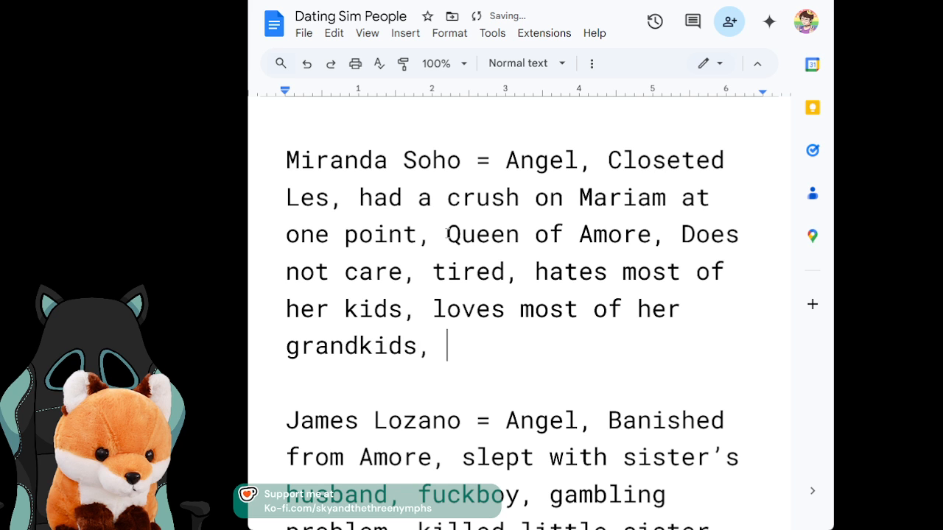
key("Down")
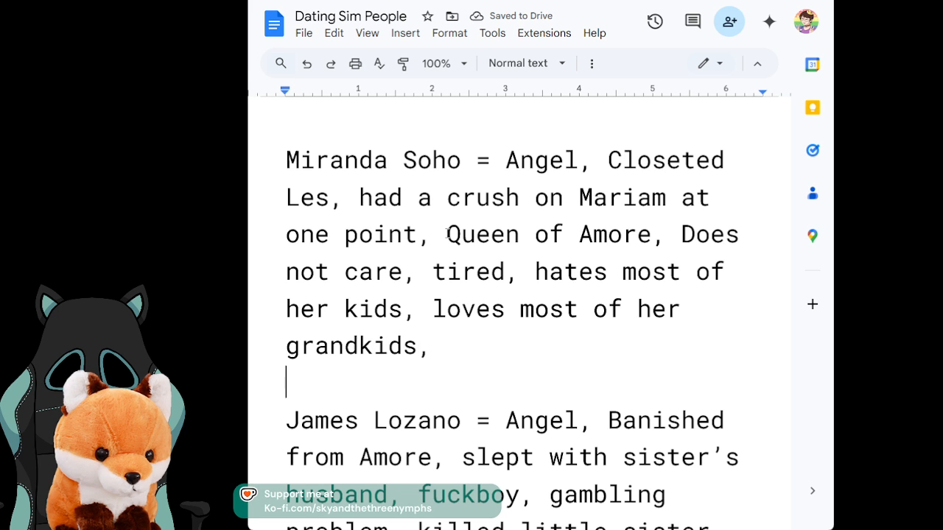
Step: Add ", paperwork fiend" after "twin to Raziel" in Alana Soho's description
scroll(447, 233, "down", 12)
scroll(447, 233, "down", 10)
scroll(447, 233, "down", 10)
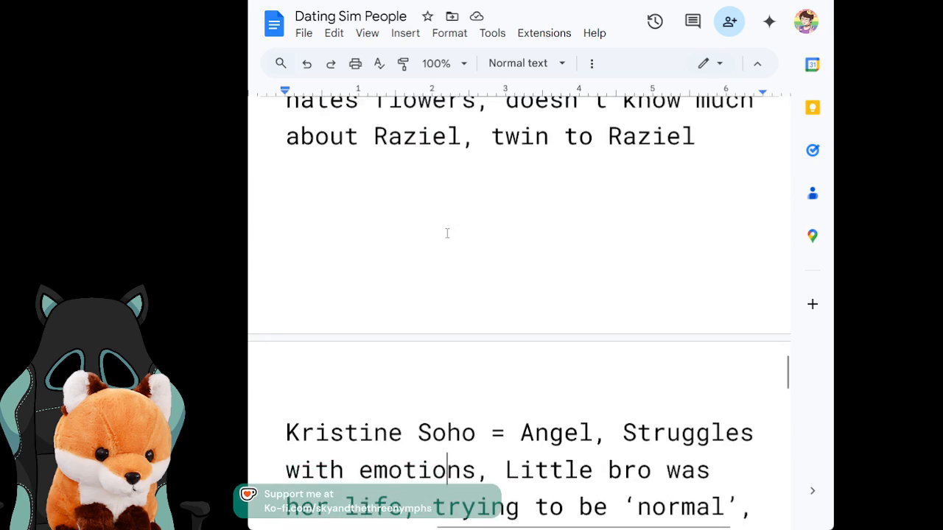
scroll(447, 234, "up", 3)
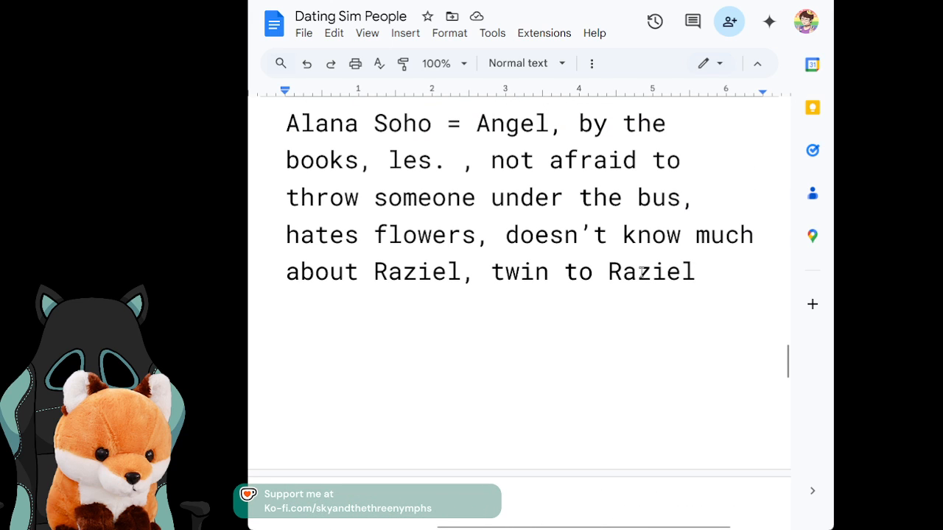
left_click(693, 274)
type(", pa")
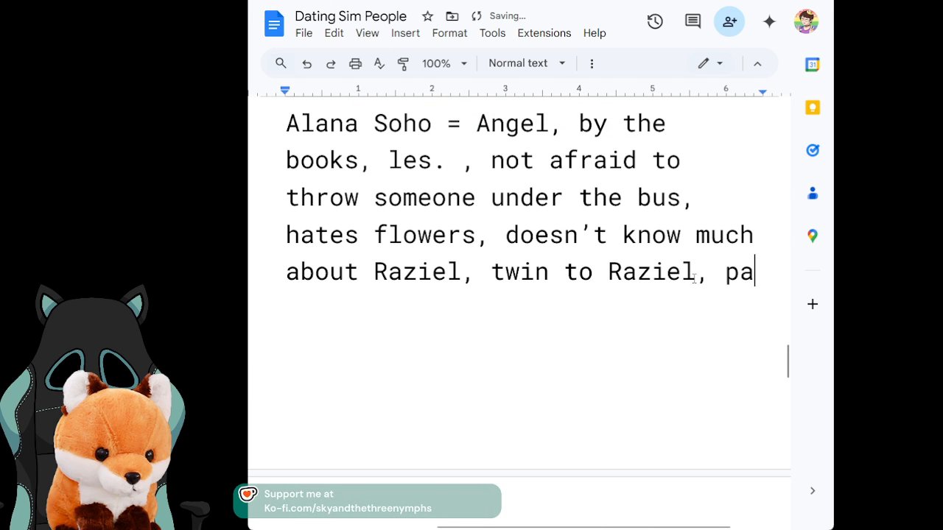
type("perwork ")
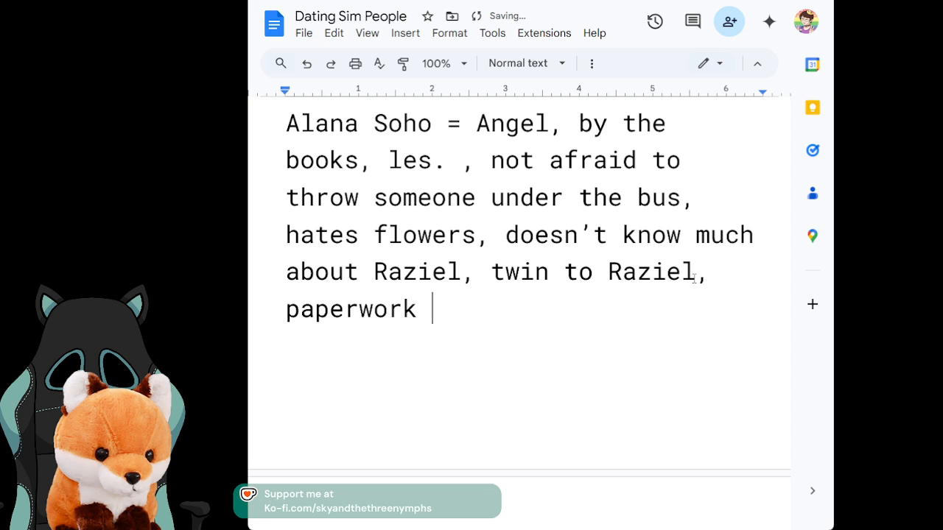
type("fiend")
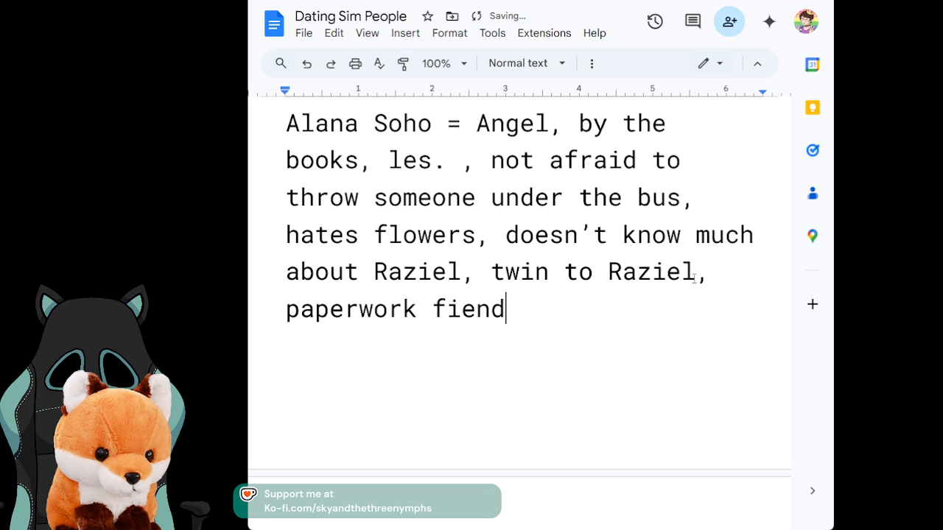
Step: Finish Alana Soho's description with ", basically how the castle running"
type(", bac")
key("BackSpace")
type("sically")
key("BackSpace")
key("BackSpace")
type("ly ")
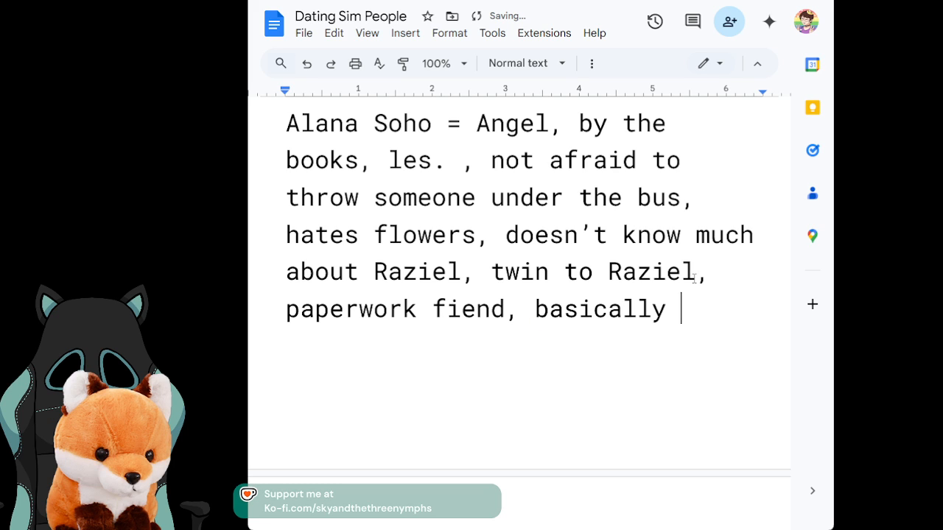
type("how the ")
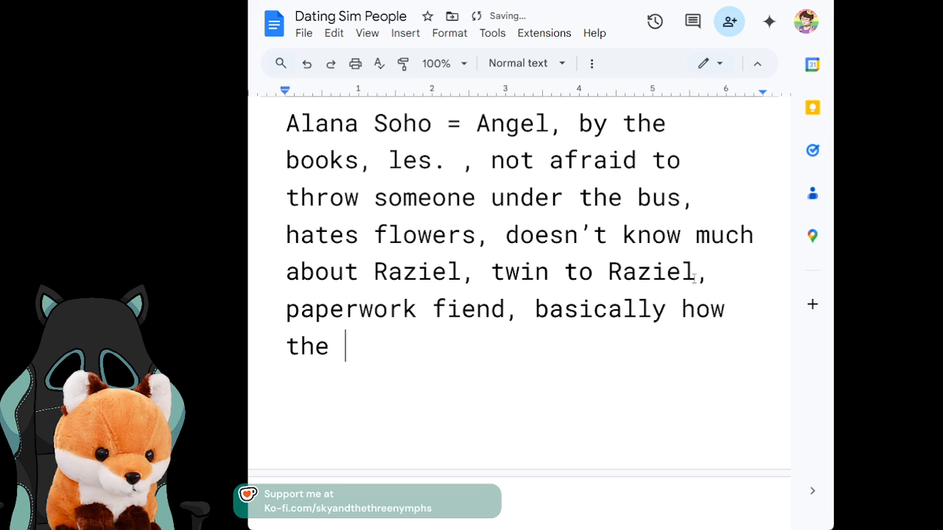
type("castle running")
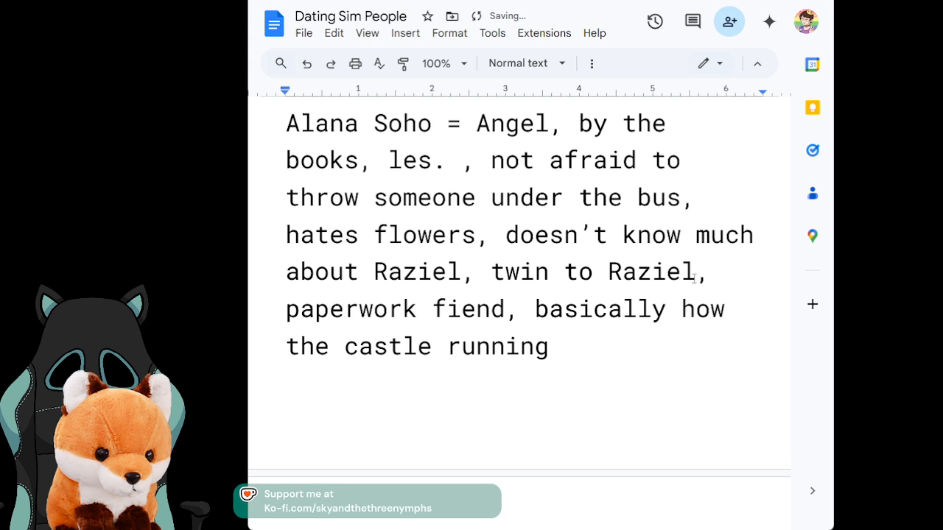
scroll(693, 278, "up", 20)
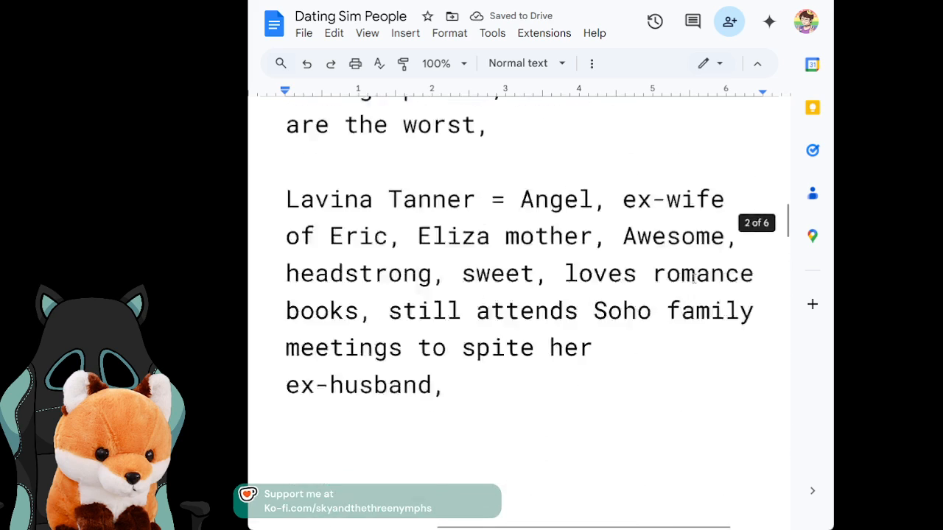
key("ctrl+Home")
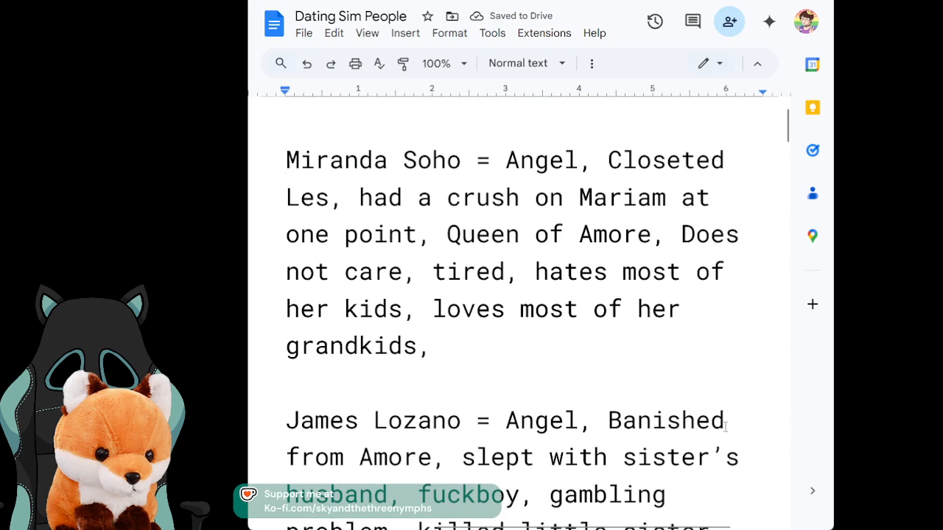
left_click(612, 354)
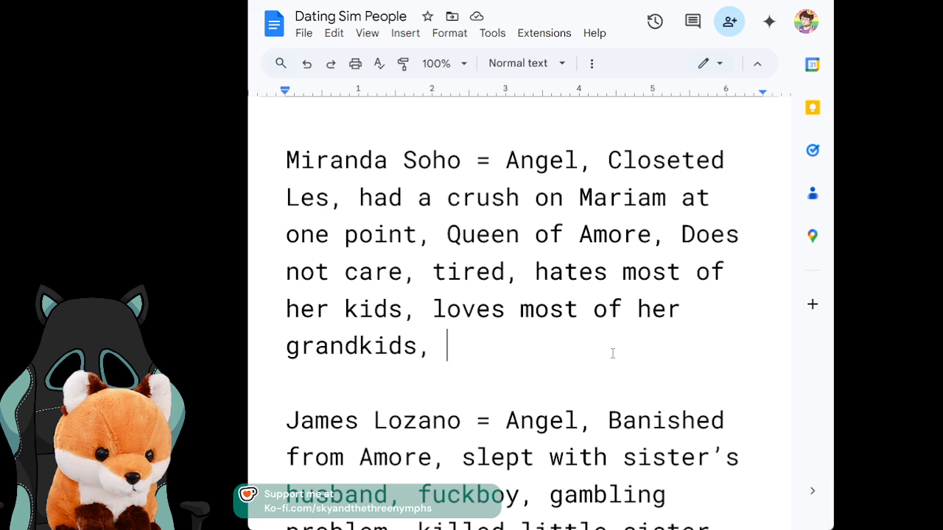
type("stopp")
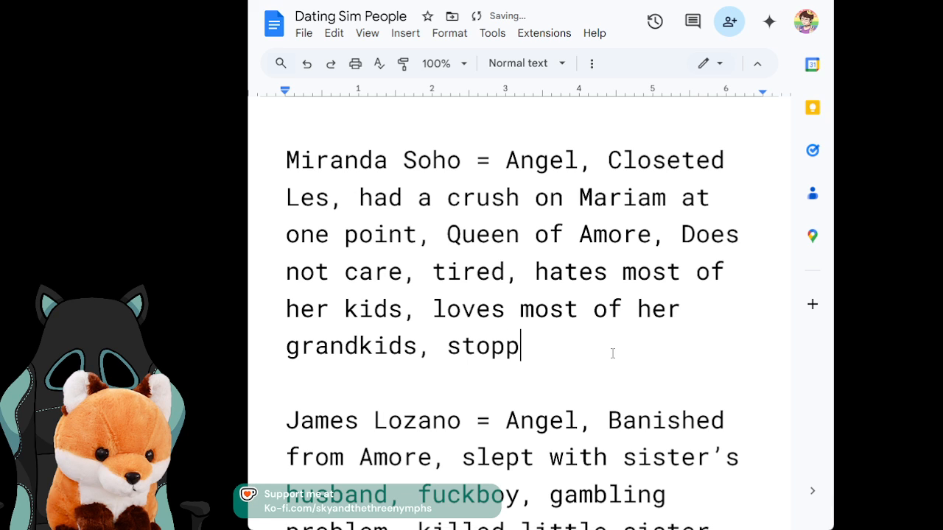
type("ed working,")
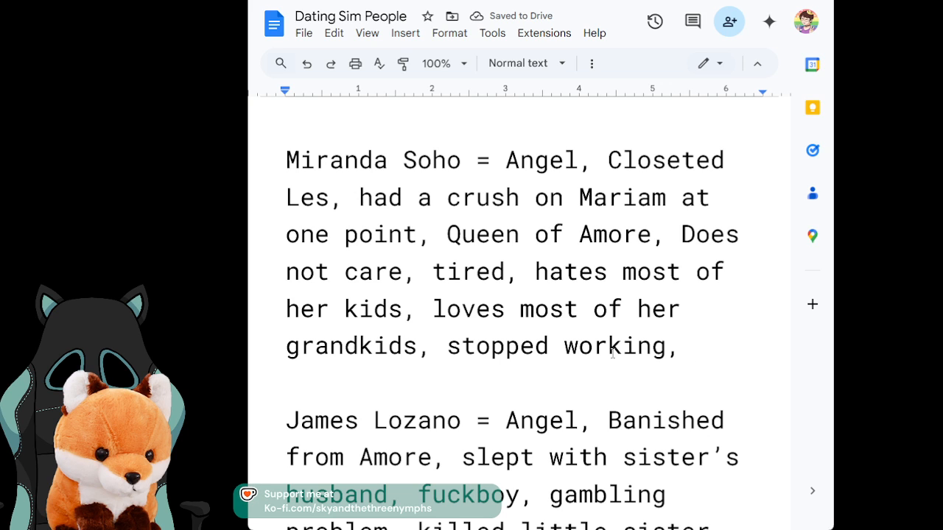
Step: Add "poisoned her husband," to the end of Miranda Soho's description, using the suggested spelling for "poisoned"
type("poi")
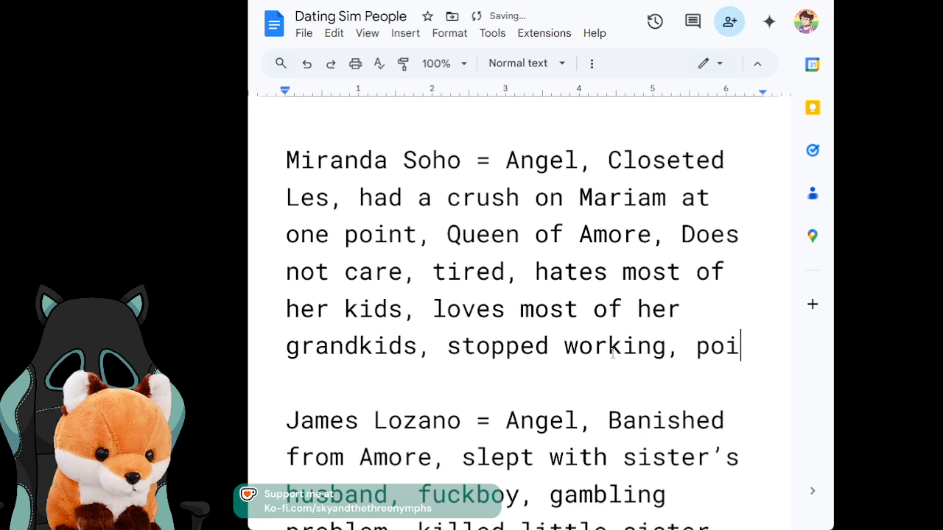
type("nsed her")
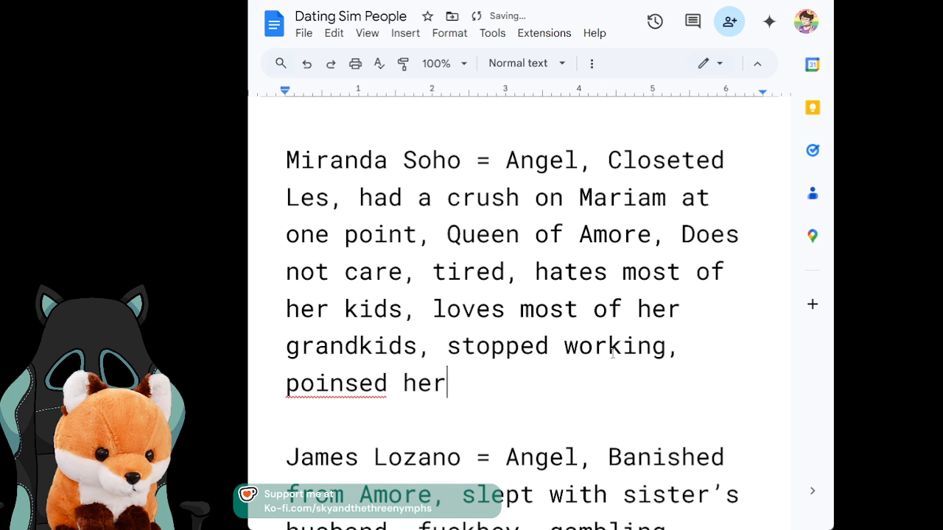
type(" husband,")
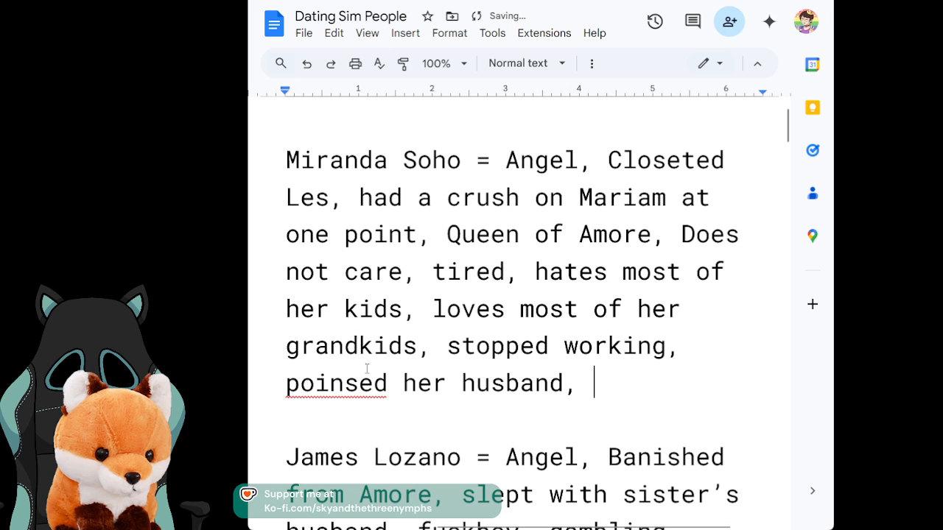
left_click(346, 388)
left_click(316, 351)
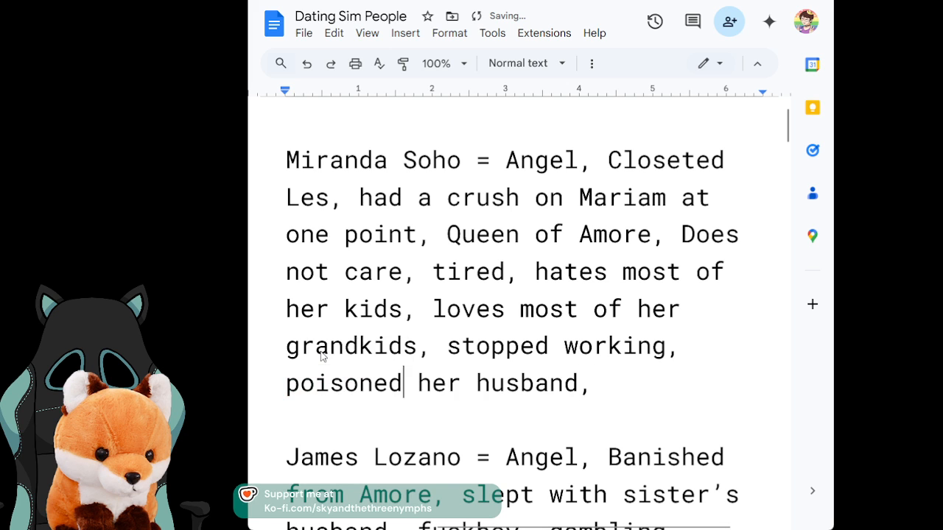
Step: Replace "poisoned" with "killed" before "her husband" in Miranda Soho's description
left_click_drag(316, 351, 641, 374)
left_click(674, 388)
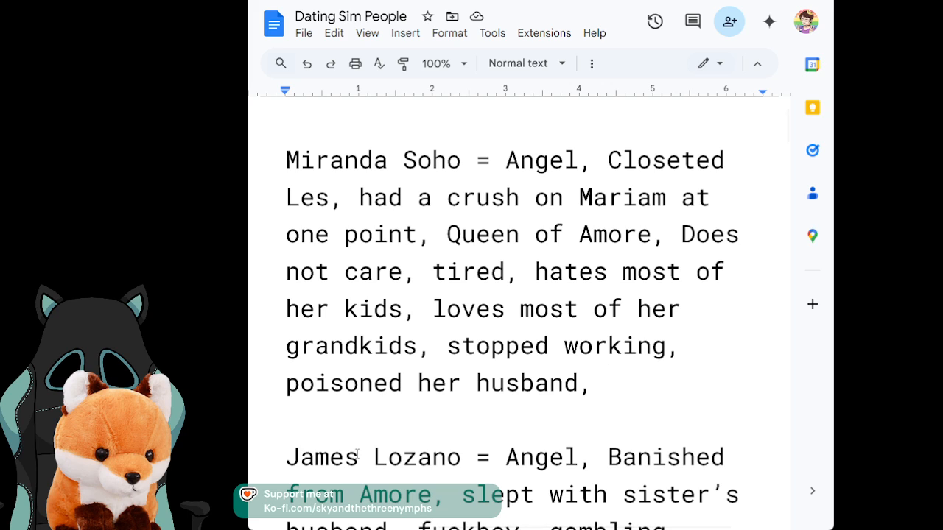
left_click(401, 383)
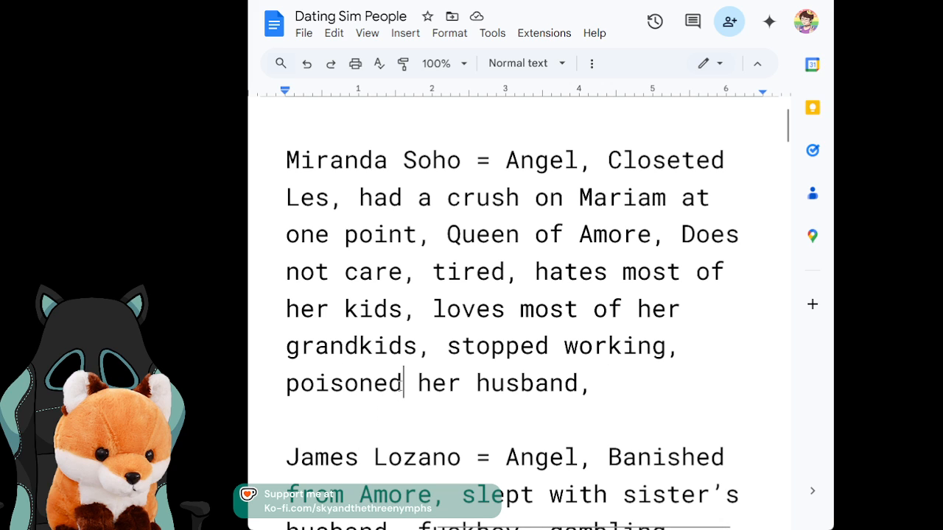
key("BackSpace")
key("BackSpace")
key("BackSpace")
key("BackSpace")
key("BackSpace")
key("BackSpace")
key("BackSpace")
key("BackSpace")
type("killed")
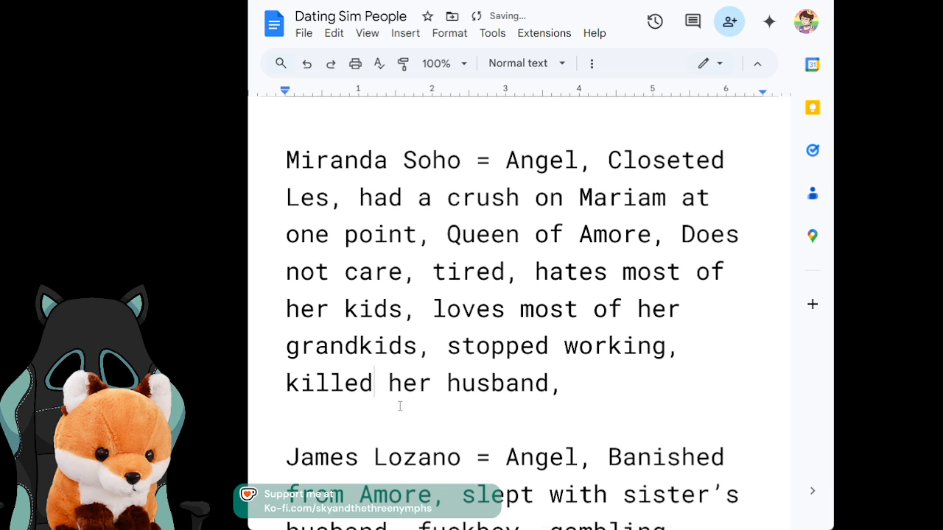
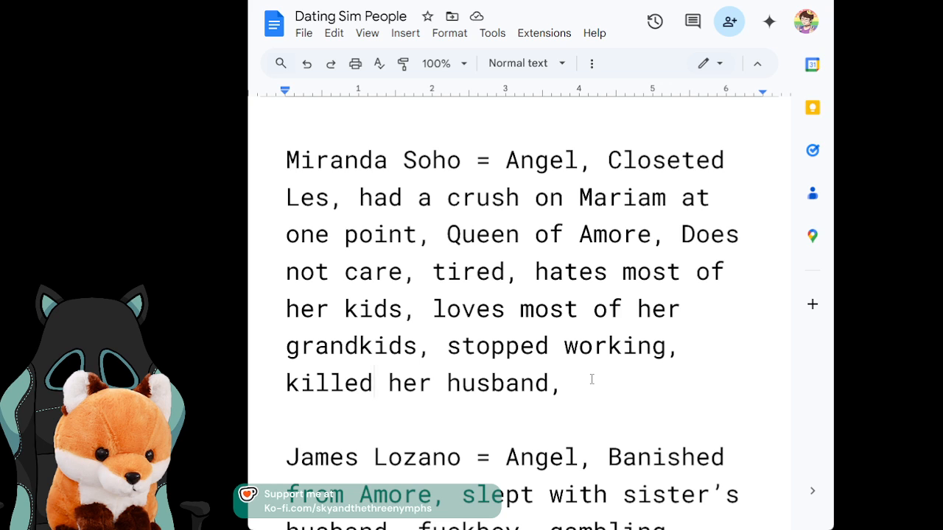
key("Right")
key("Right")
key("Right")
key("Right")
key("Right")
key("Right")
key("Down")
key("Down")
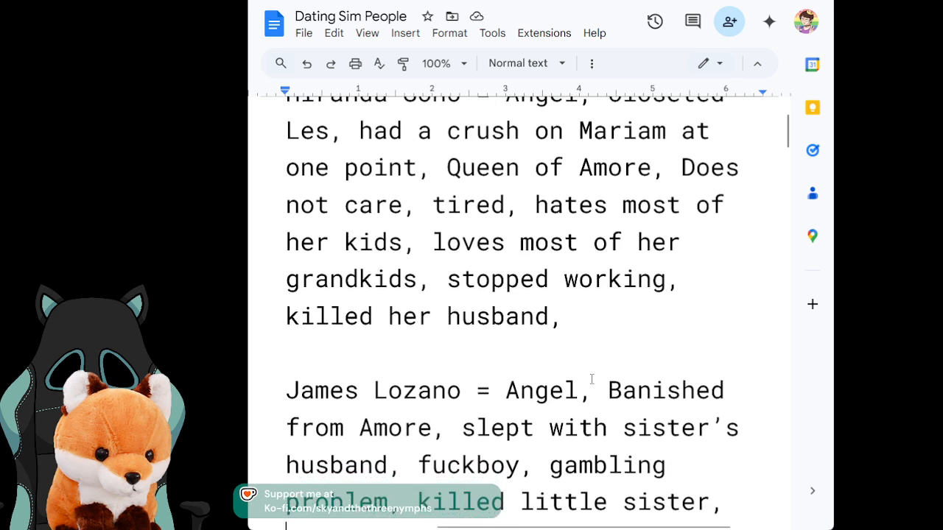
key("Up")
key("Up")
key("Up")
key("Up")
key("Up")
key("Up")
key("Up")
key("Up")
key("Up")
key("Up")
key("Up")
key("Up")
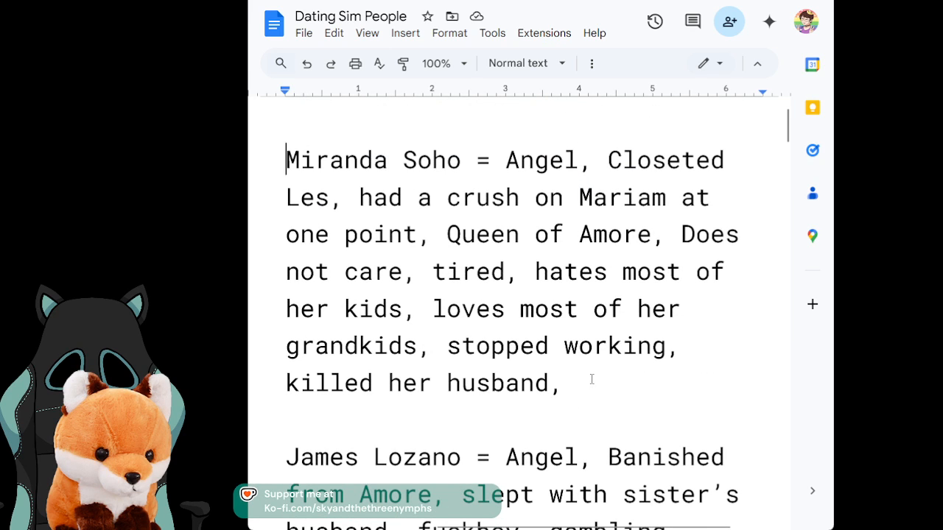
Step: Switch to the TDTAF tab of the document
left_click(505, 519)
left_click_drag(505, 526, 325, 526)
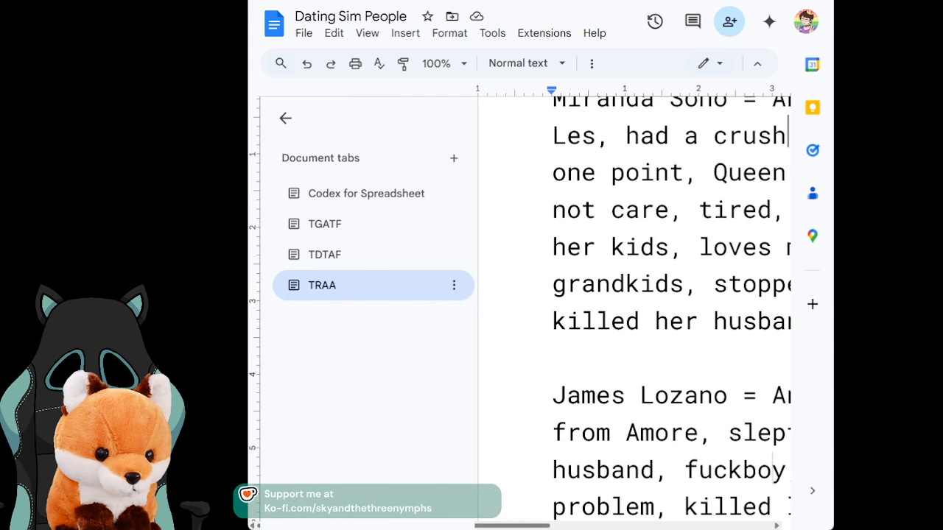
left_click(350, 262)
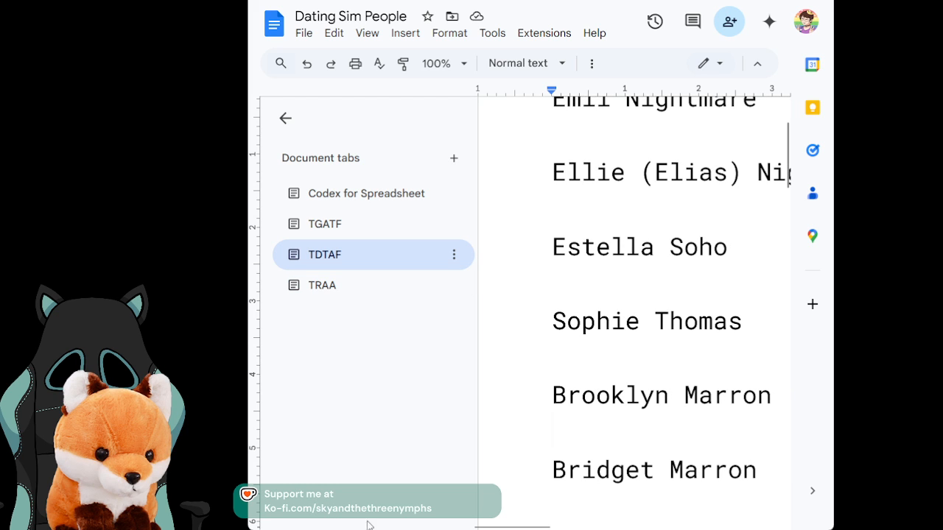
left_click(511, 522)
left_click_drag(511, 526, 545, 529)
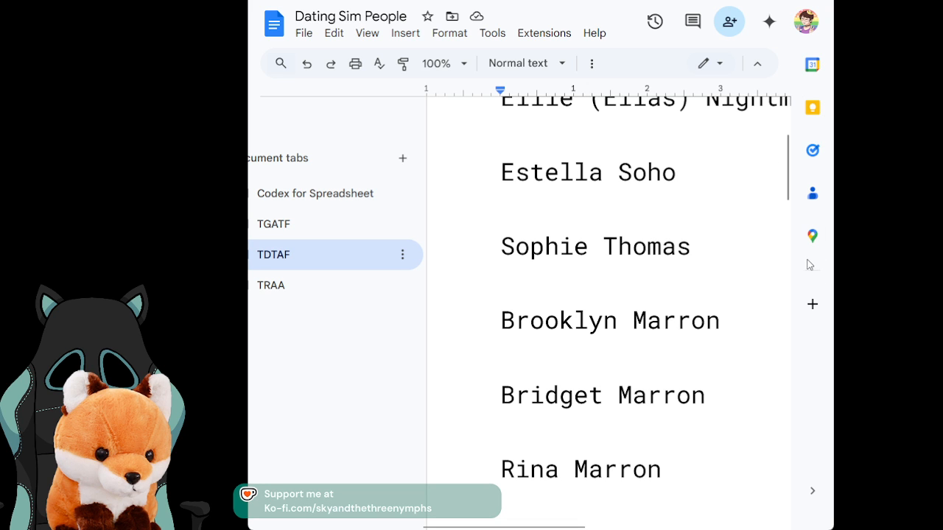
Step: Add ", created by Brooklyn," after "unsure of himself" at the end of Soul Marron's description
left_click_drag(787, 167, 794, 466)
scroll(692, 409, "up", 5)
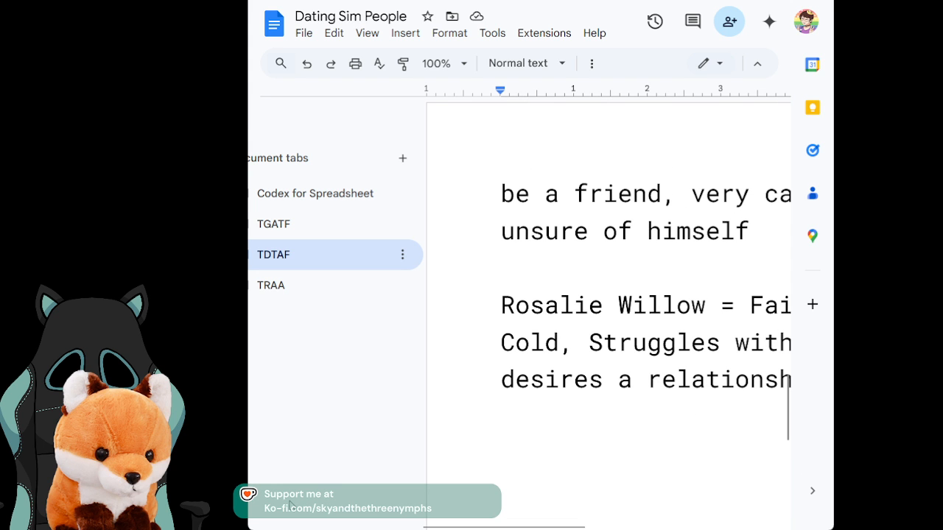
left_click_drag(450, 527, 578, 523)
left_click_drag(787, 422, 805, 398)
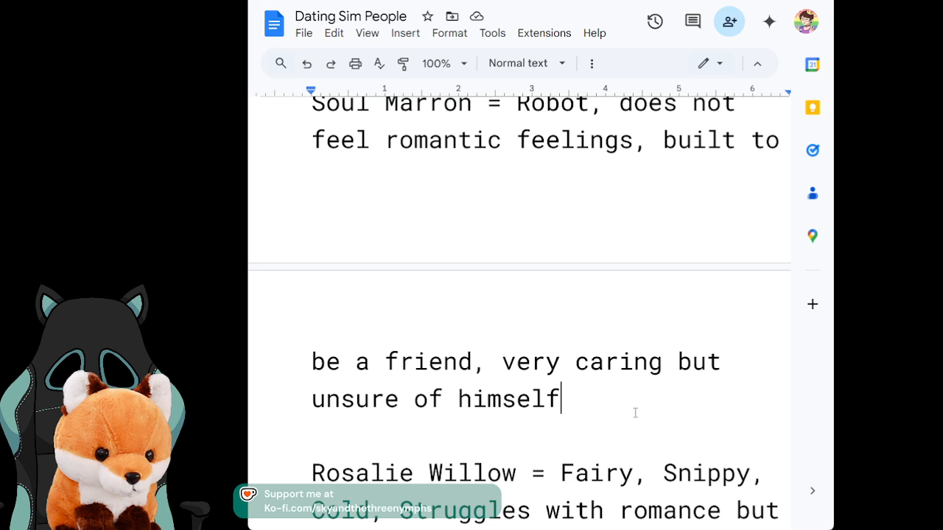
type(", cre")
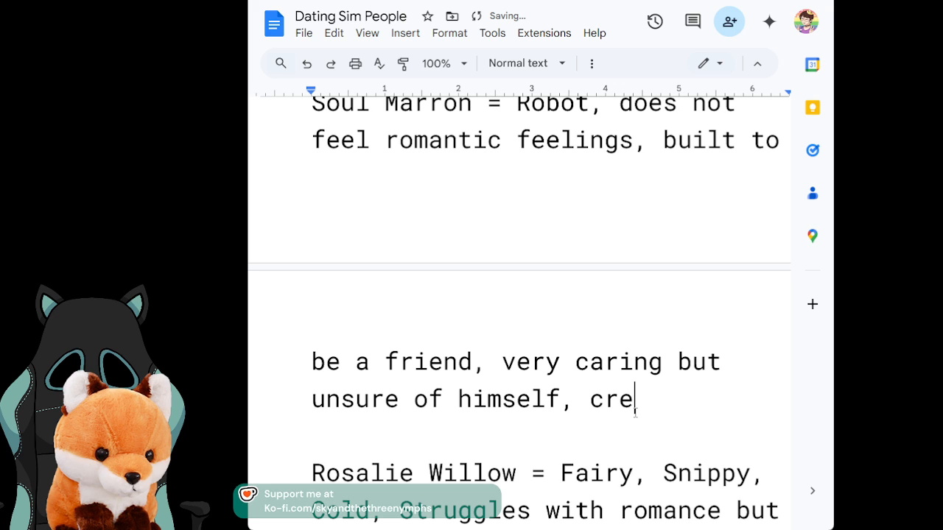
type("ated by Br")
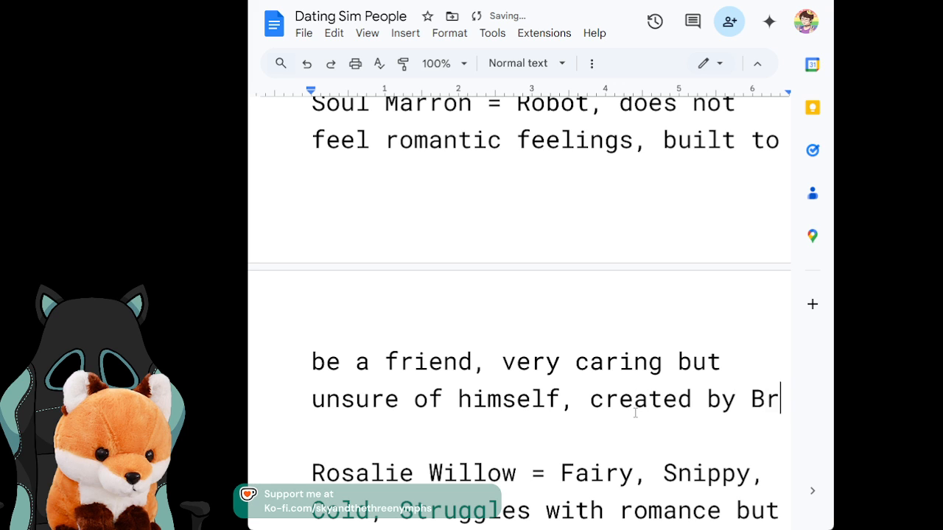
type("ooklyn")
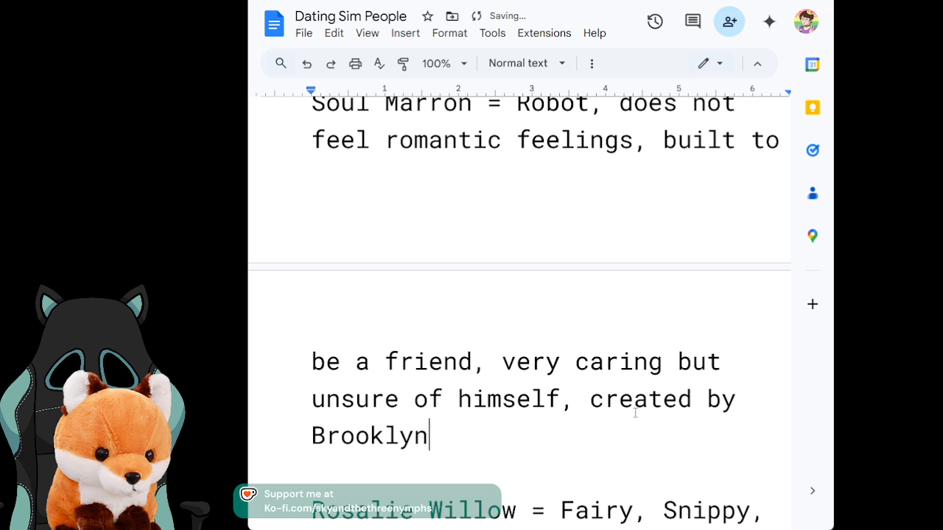
type(",")
Step: Continue Julien Thorton's description after "Angel," with "had a unrequited crush on Emil,"
key("Up")
key("Up")
key("Up")
key("Up")
key("Up")
key("Up")
key("Up")
key("Up")
key("Down")
key("Down")
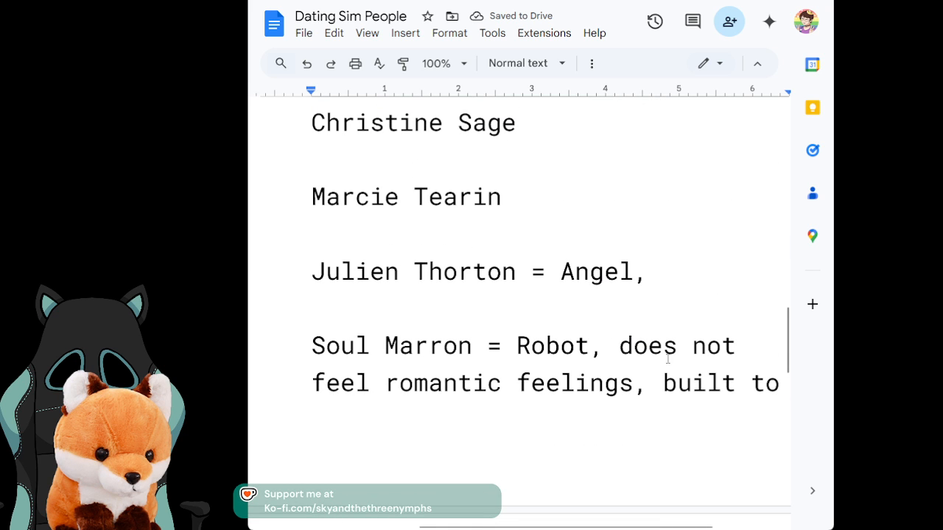
left_click(665, 280)
type("had")
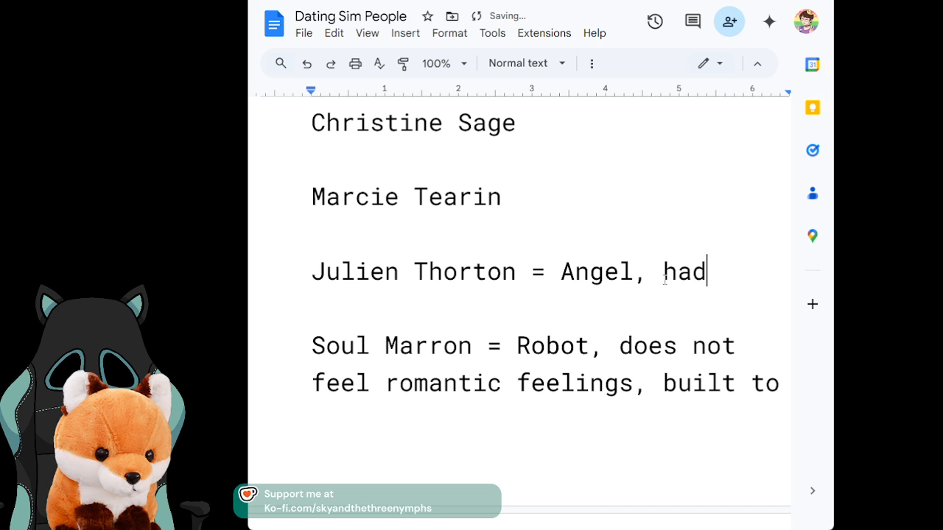
type(" a crush")
key("BackSpace")
key("BackSpace")
key("BackSpace")
key("BackSpace")
key("BackSpace")
key("BackSpace")
type("un")
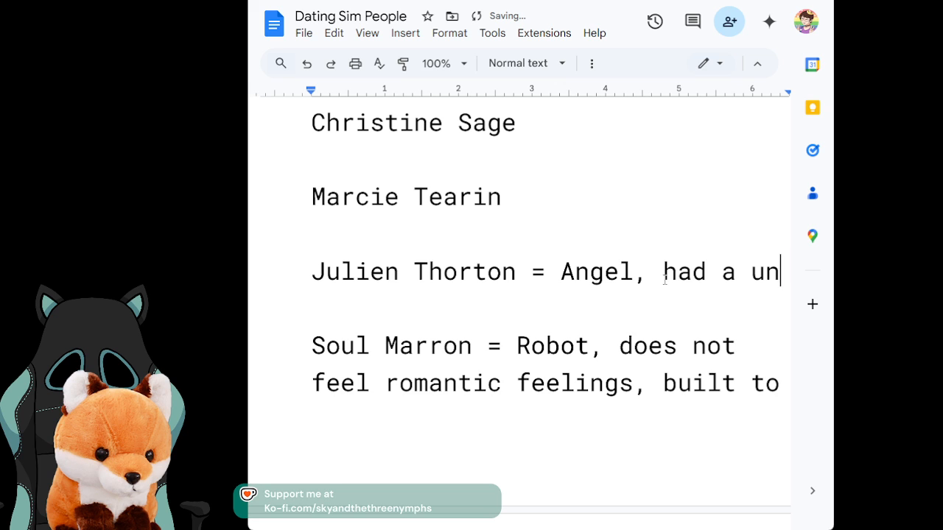
type("requited ")
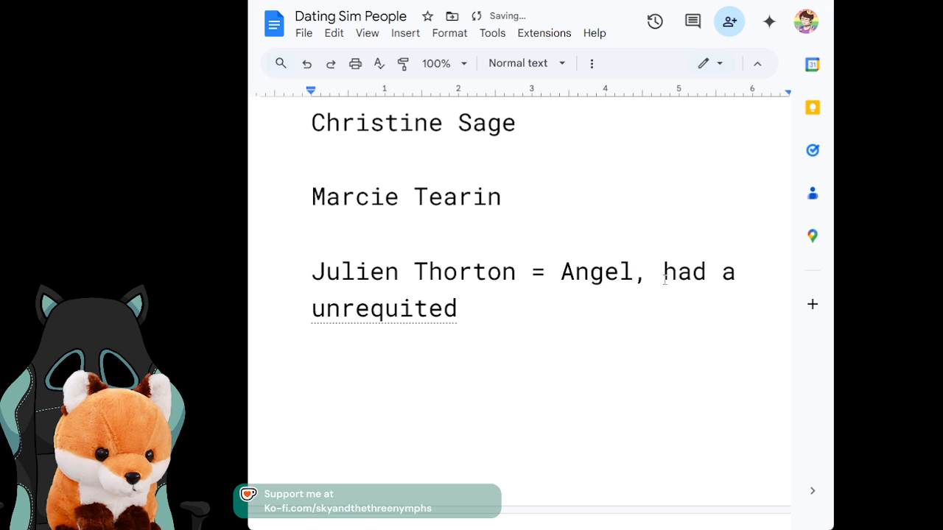
type("crush ")
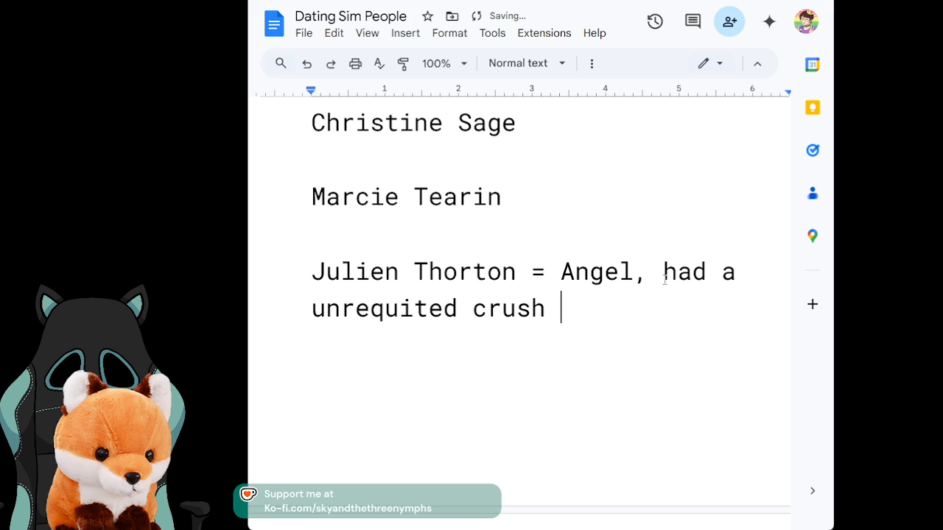
type("on Emil, ")
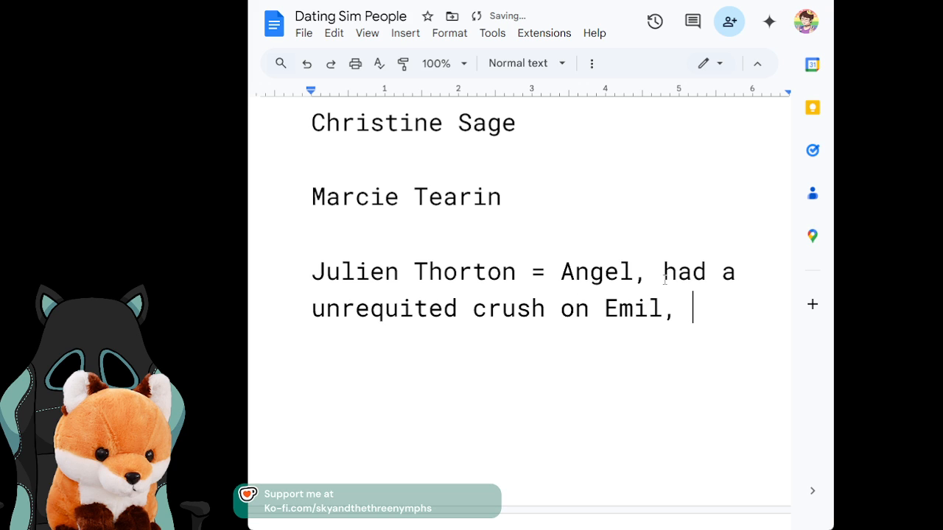
Step: Add "is guard, bestie to Christine," to Julien Thorton's description
type("is ")
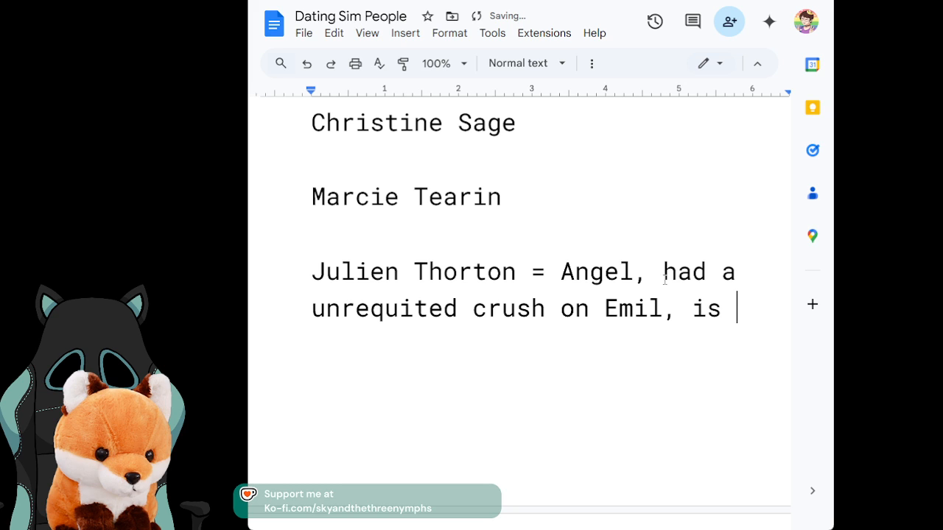
type("gaurd")
key("BackSpace")
type("d, bes")
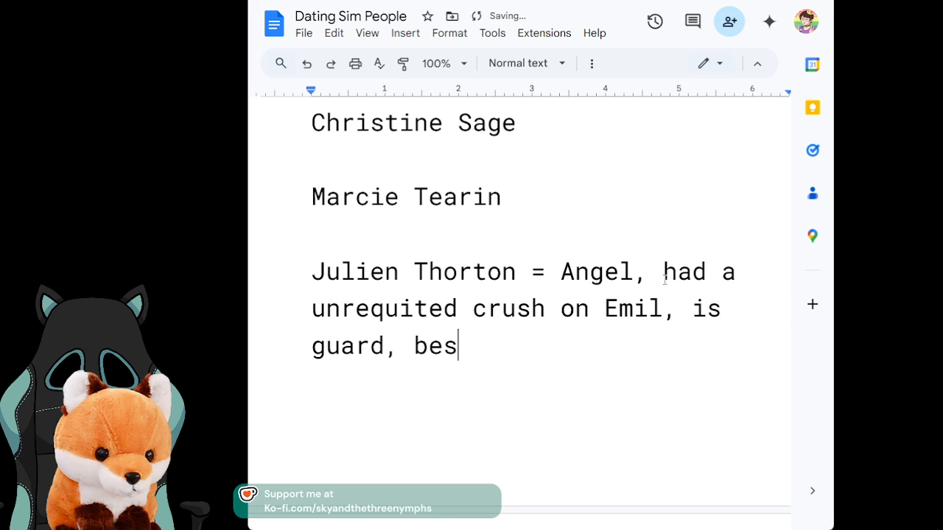
type("tie to Christine,")
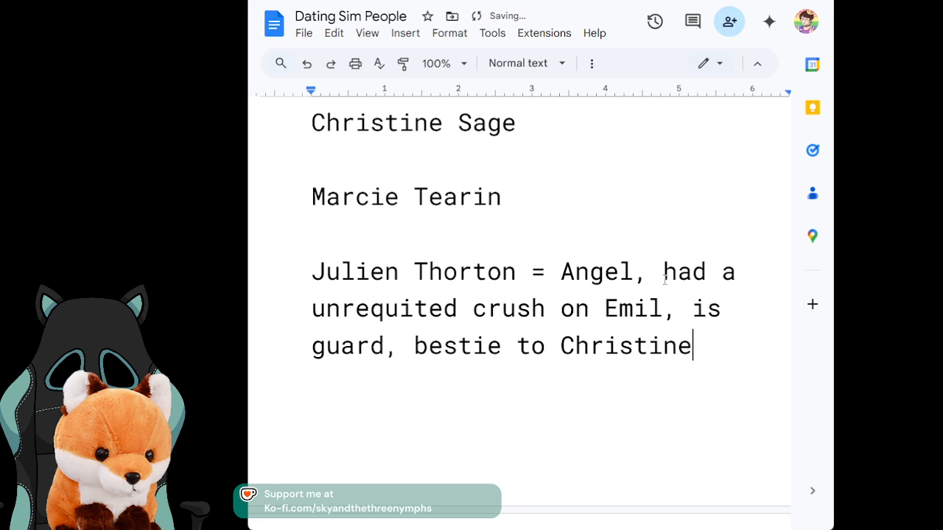
key("BackSpace")
type(",")
Step: Extend Julien Thorton's description with "used to work with Christine, guards the throne room,"
type("used to w")
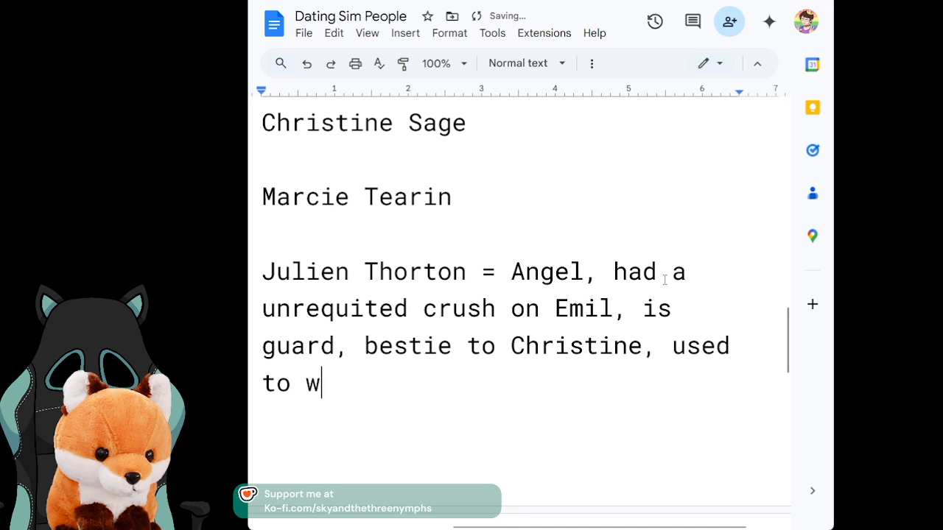
type("ork with ")
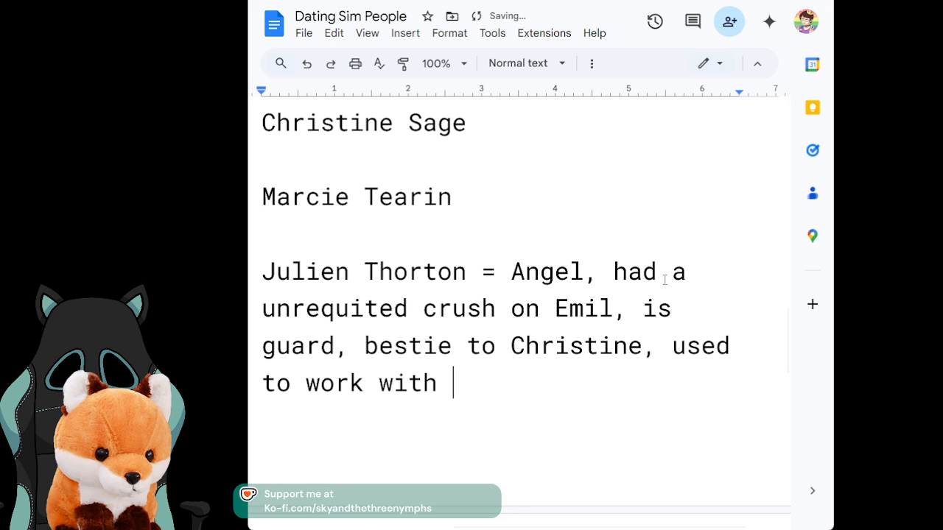
type("Christ")
type("ine")
type(", gaurds the ")
type("th")
type("rone ")
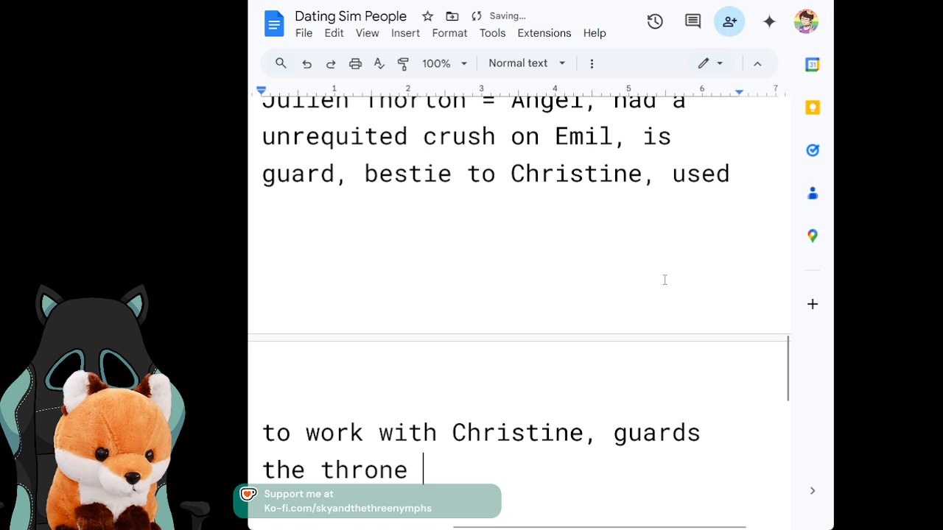
type("room,")
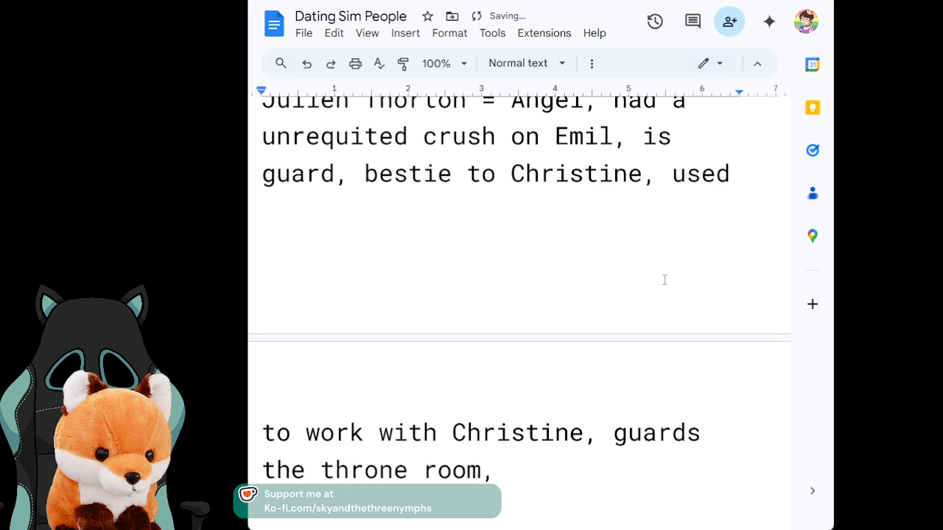
Step: Finish Julien Thorton's description with "himbo energy,"
left_click_drag(564, 526, 528, 508)
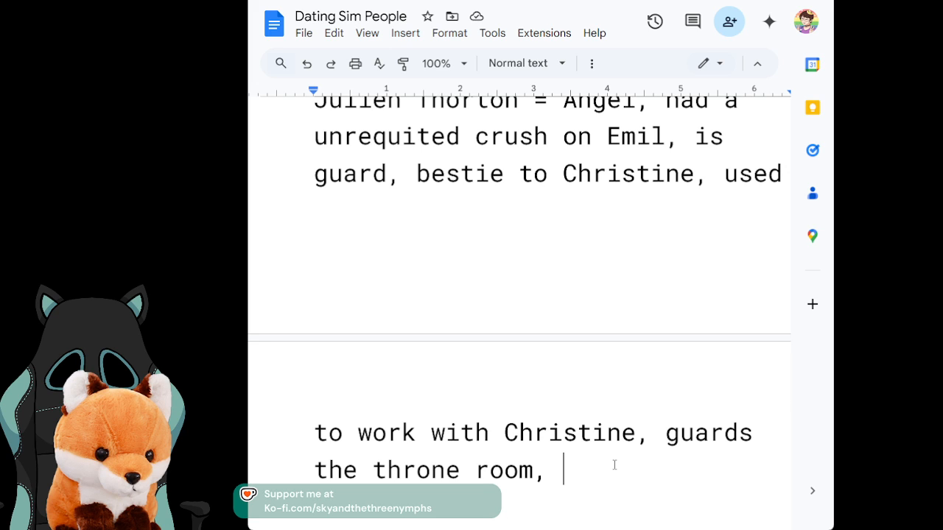
type("sweet")
key("BackSpace")
key("BackSpace")
key("BackSpace")
key("BackSpace")
key("BackSpace")
key("BackSpace")
type("himbo energy")
key("BackSpace")
type(",")
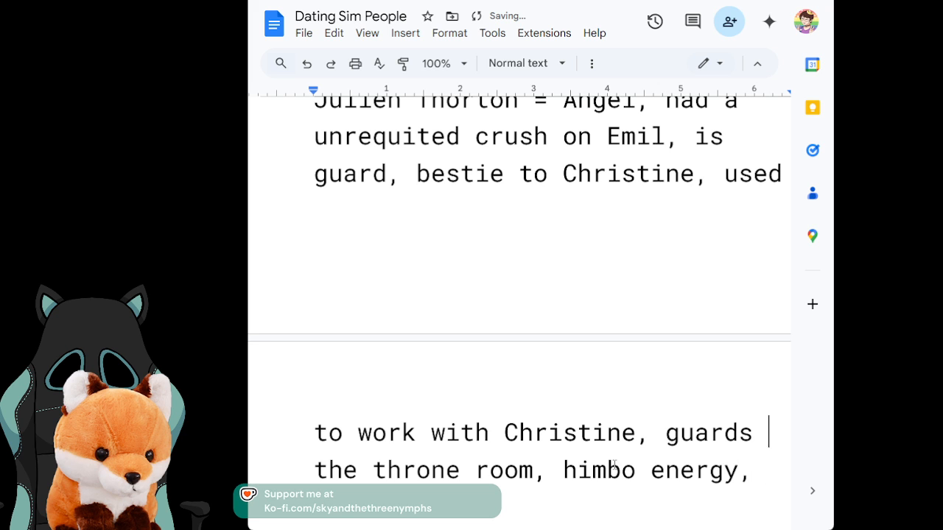
key("Up")
key("Up")
key("Up")
key("Up")
key("Up")
key("Up")
key("Up")
key("Up")
key("Up")
key("Up")
key("Down")
key("Down")
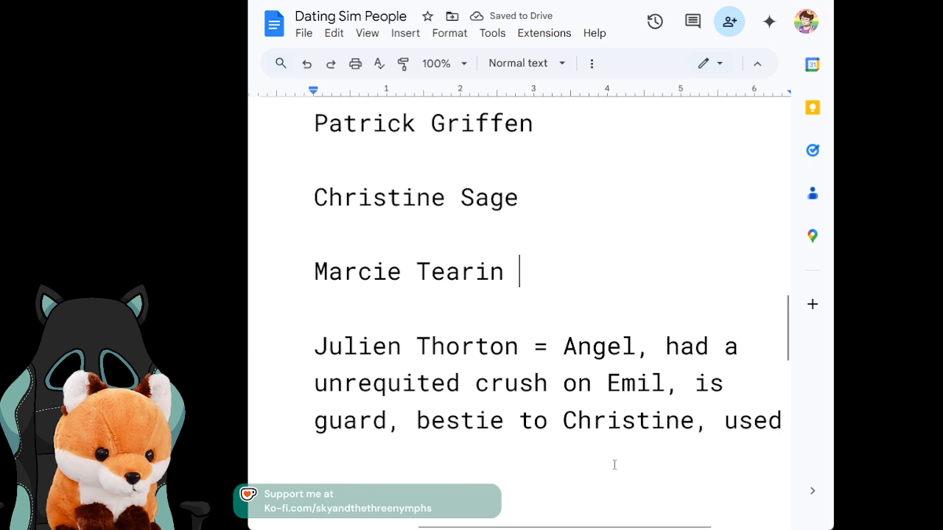
key("Down")
key("Down")
type("= ")
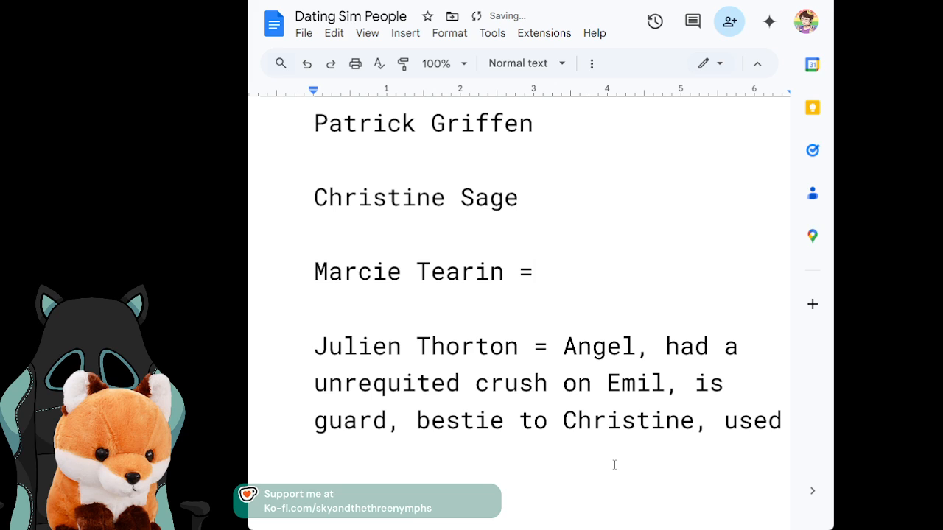
type("Aur")
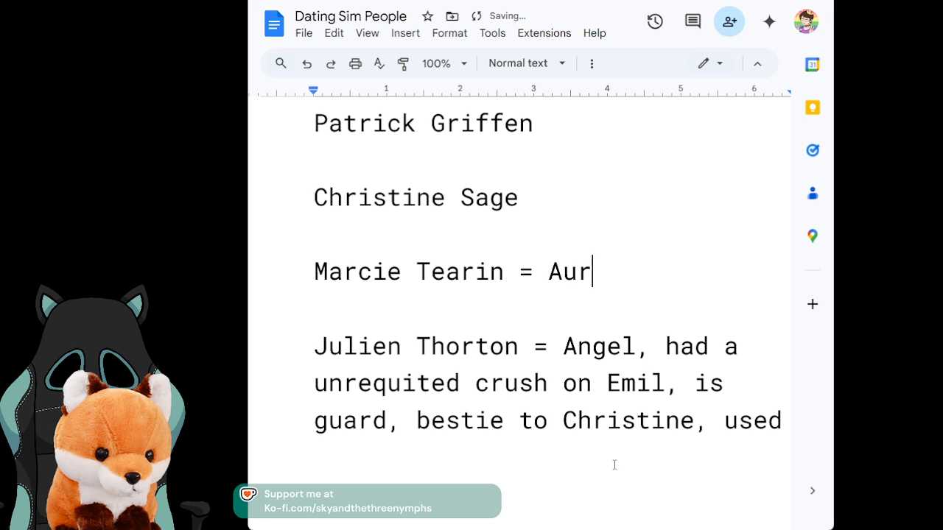
type("fero Fu")
key("BackSpace")
type("ablo")
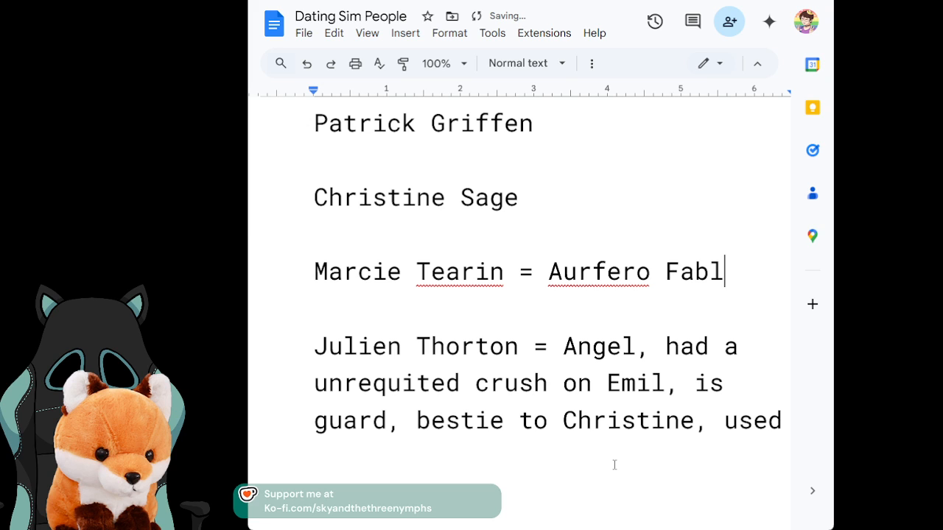
key("BackSpace")
key("BackSpace")
key("BackSpace")
type("ulo")
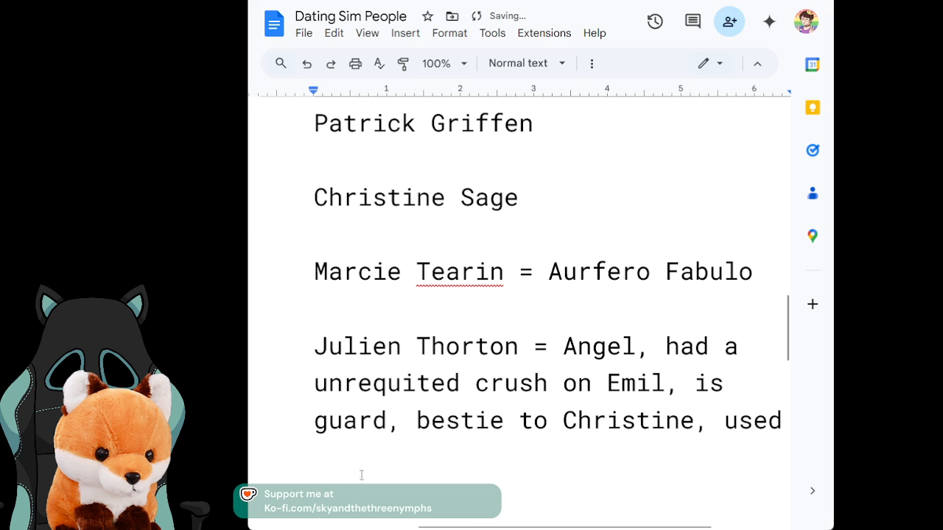
left_click(505, 274)
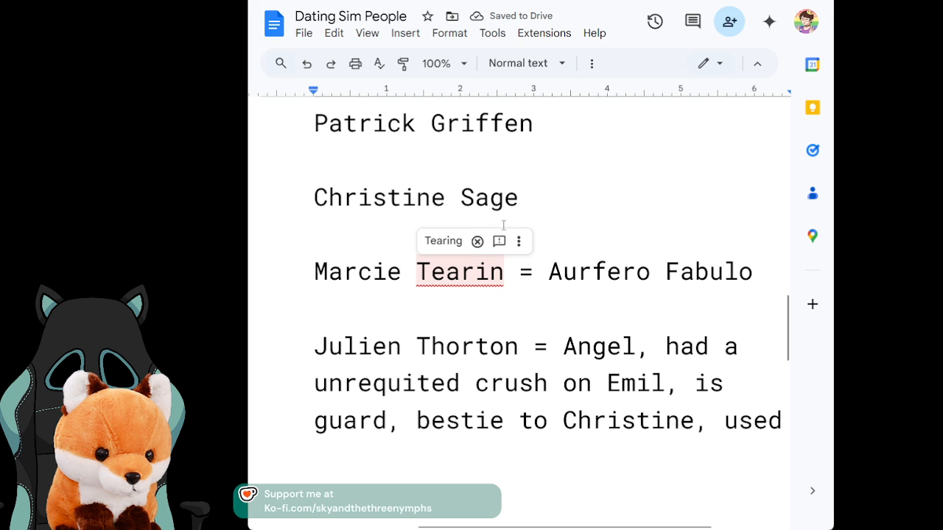
Step: Add "Tearin" to the personal dictionary and dismiss the notification
left_click(518, 243)
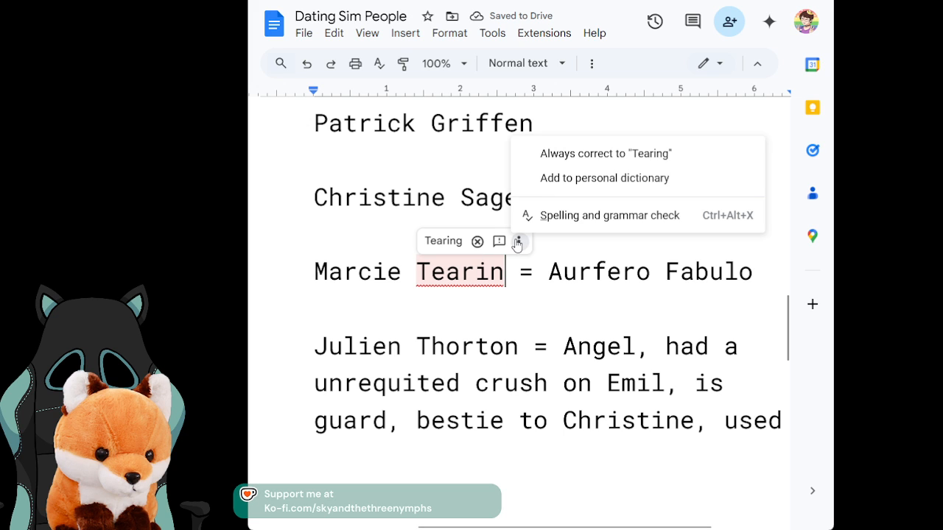
left_click(574, 181)
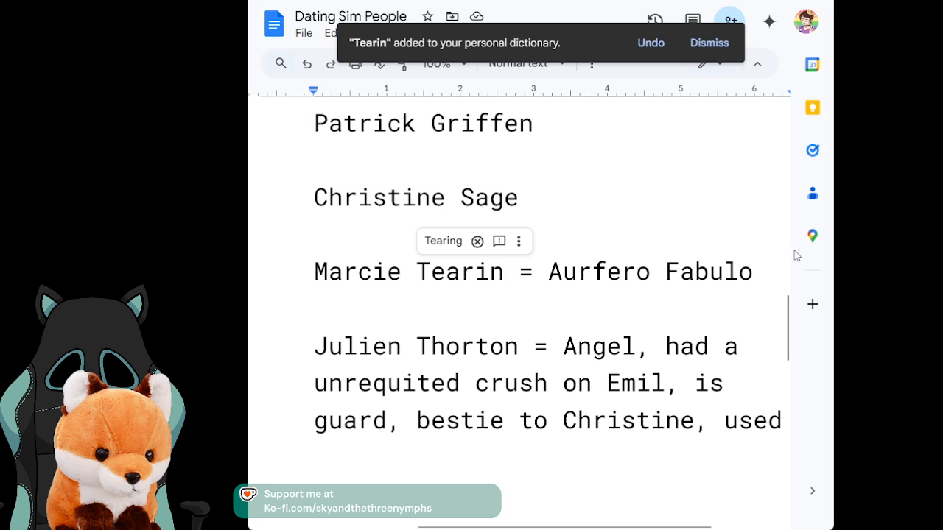
left_click(710, 44)
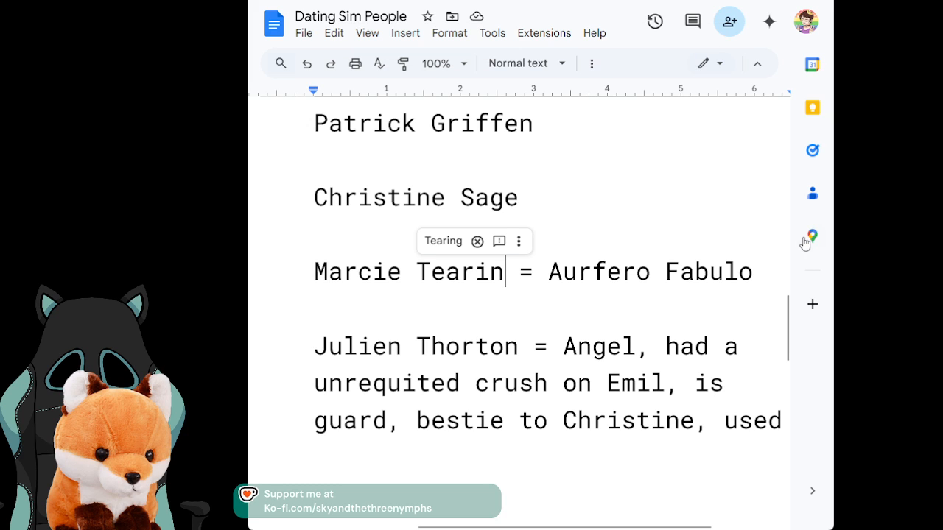
Step: Extend Marcie Tearin's description with ", no pupils (pure white eyes)," after "Aurfero Fabulo"
left_click(769, 277)
key("BackSpace")
type(",")
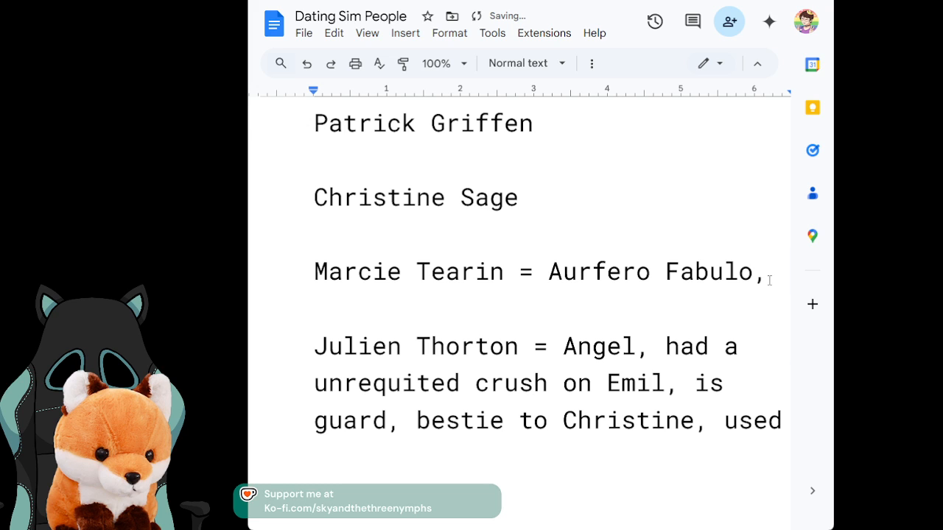
type(" no pupils ")
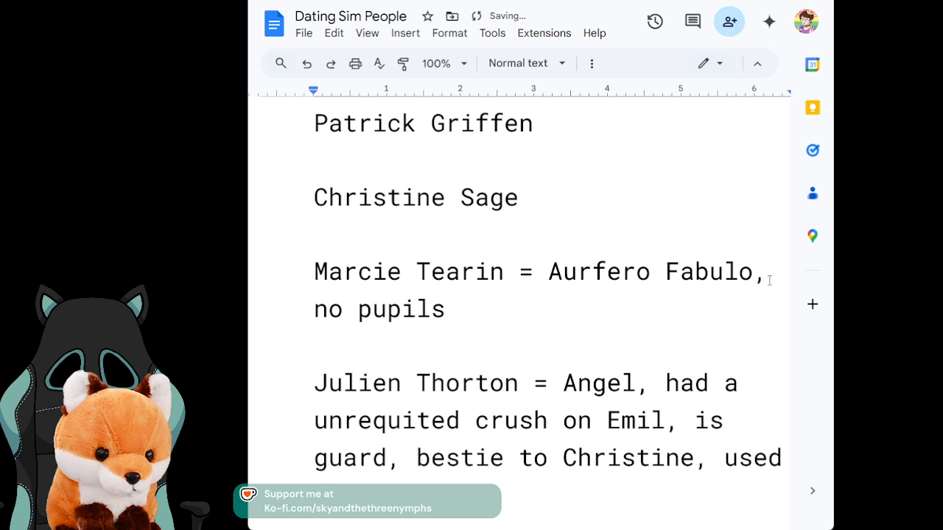
type(" (pure white ")
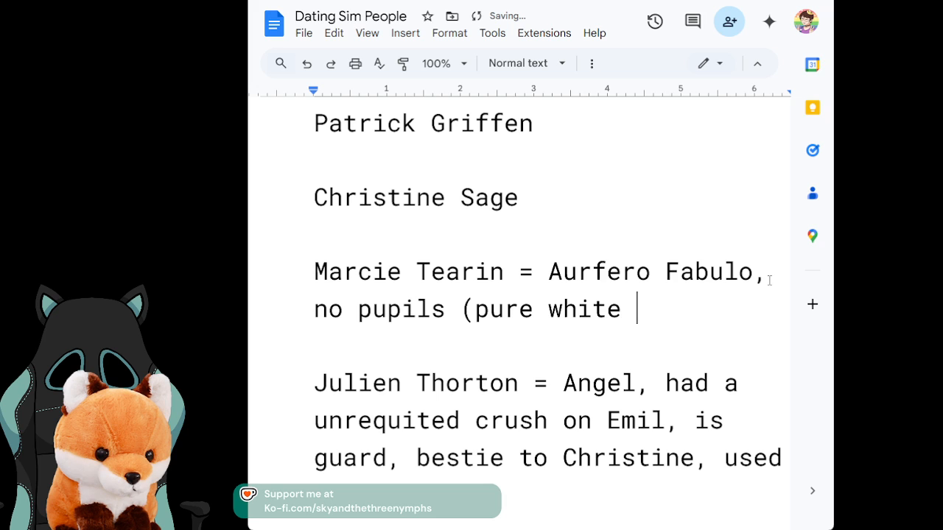
type("eyes) , ")
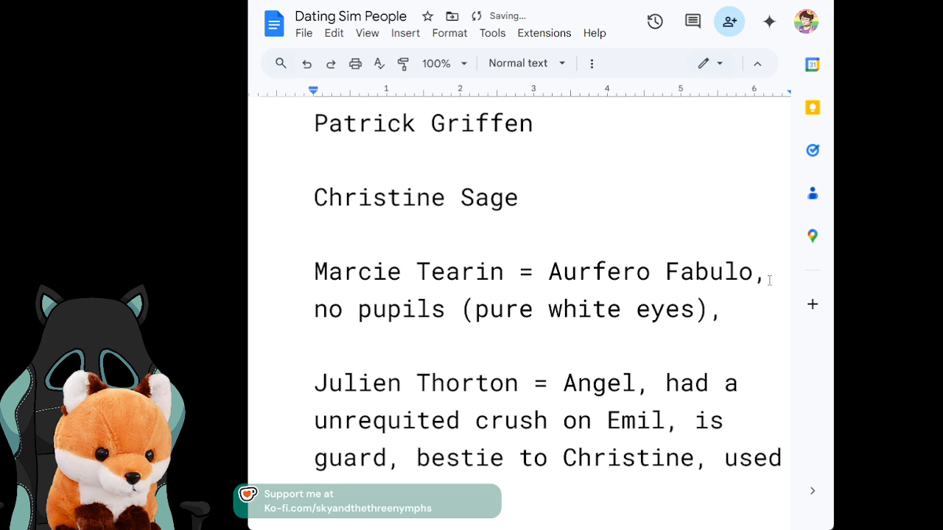
Step: Continue Marcie Tearin's description with "can see, adhd, trans woman,"
type("She")
key("BackSpace")
key("BackSpace")
key("BackSpace")
type("ca")
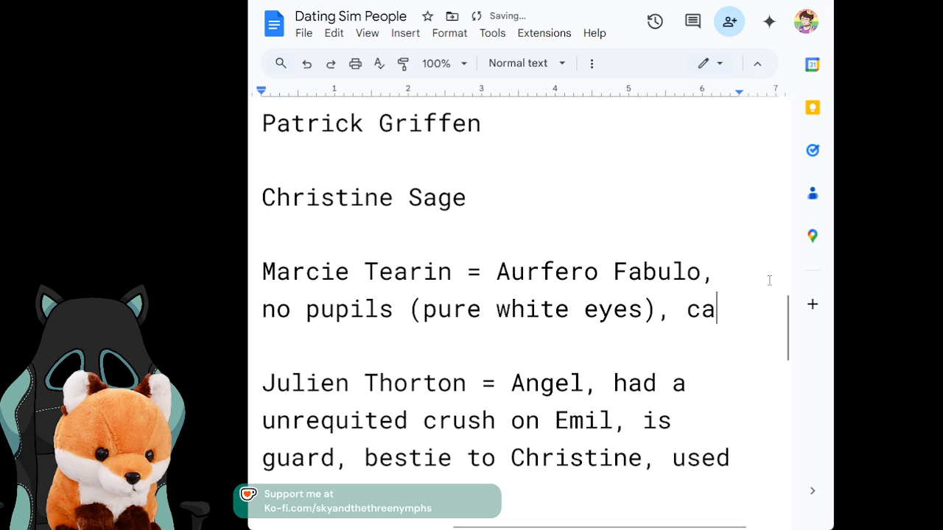
type("n see,")
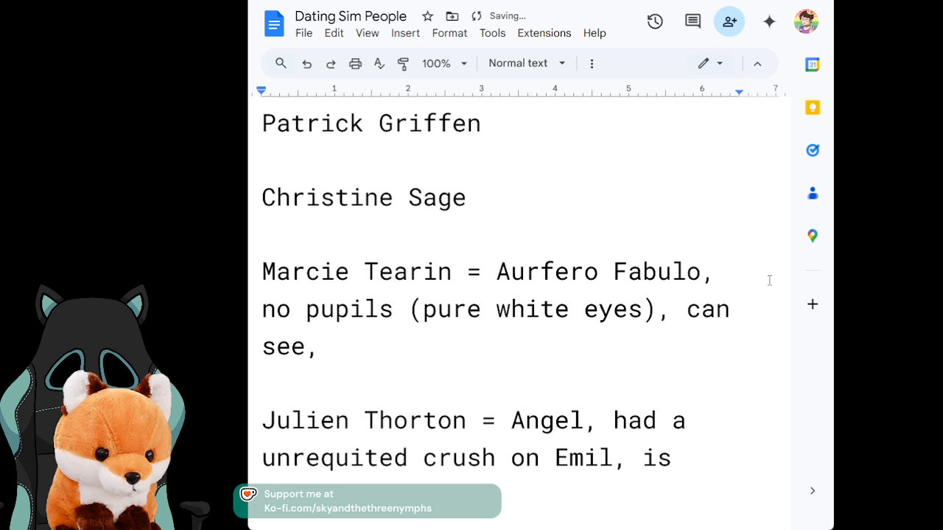
type("adh")
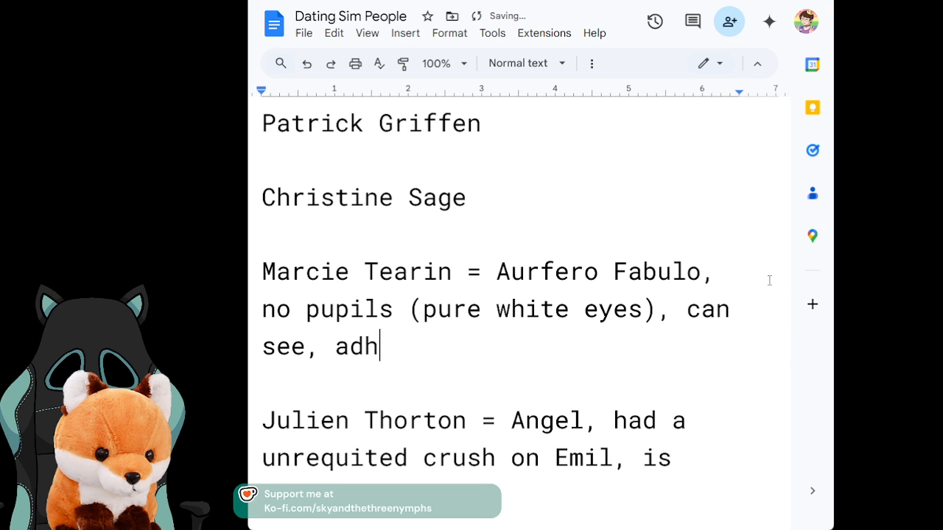
type("d, ")
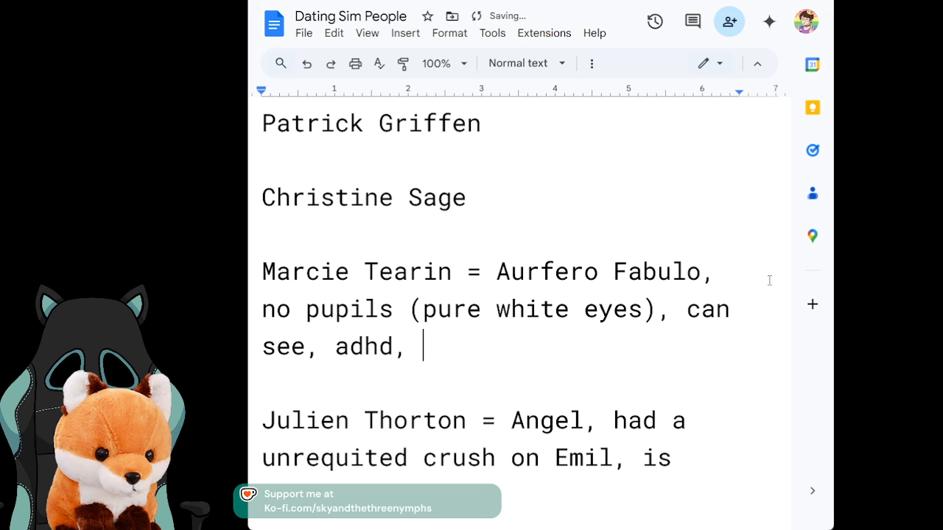
type("trans woman, ")
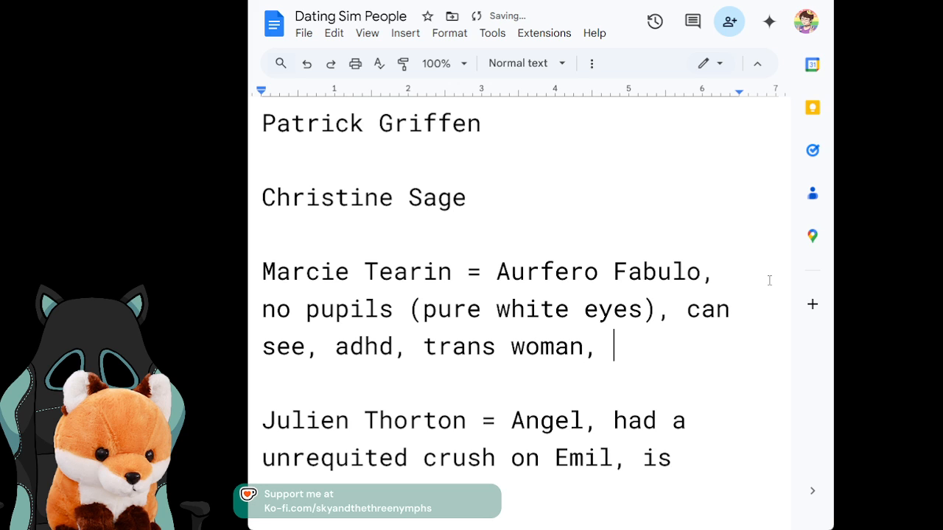
Step: Add "likes women," to Marcie Tearin's description, correcting the typos in both words
type("li,e")
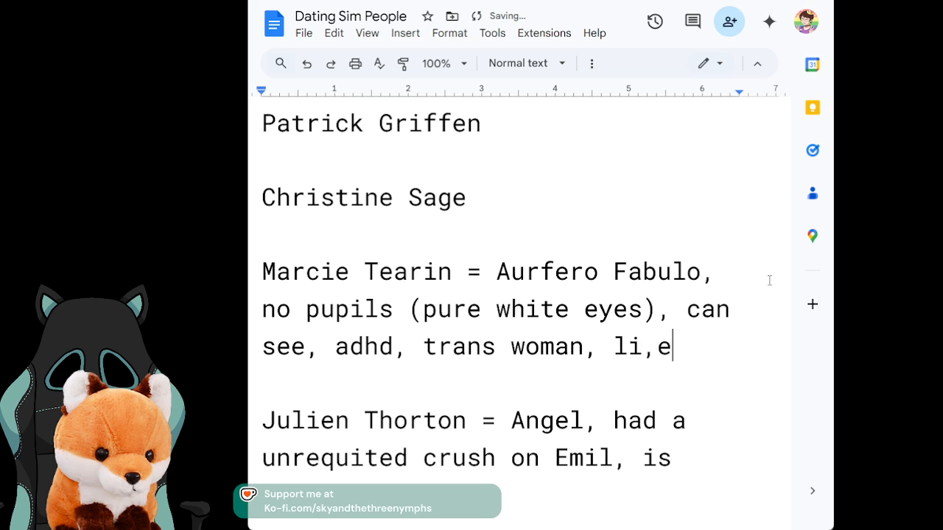
key("BackSpace")
key("BackSpace")
type("jes")
key("BackSpace")
key("BackSpace")
key("BackSpace")
type("kes woma")
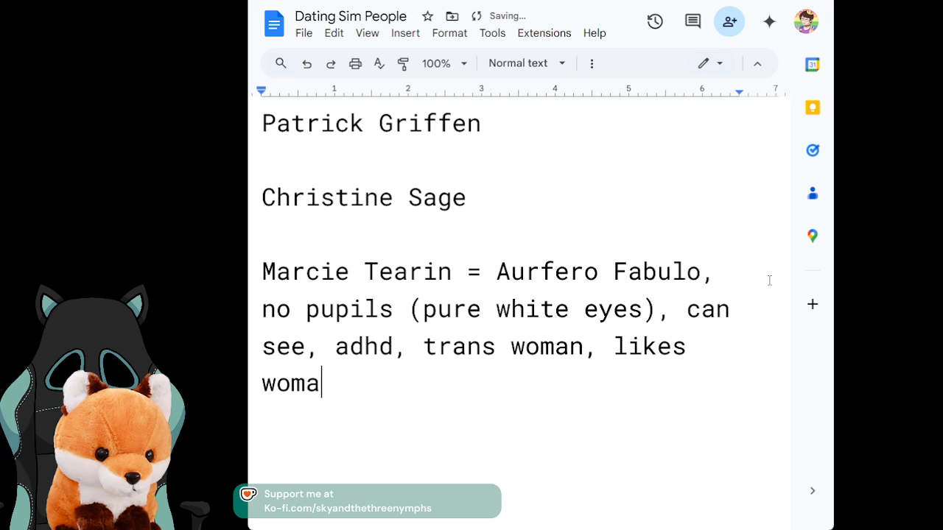
type("n,")
key("Left")
key("Left")
key("Left")
key("Left")
key("Right")
key("Right")
key("BackSpace")
type("e")
key("BackSpace")
key("BackSpace")
type("en")
Step: Add "floating scrolls," at the end of Marcie Tearin's description
left_click(546, 398)
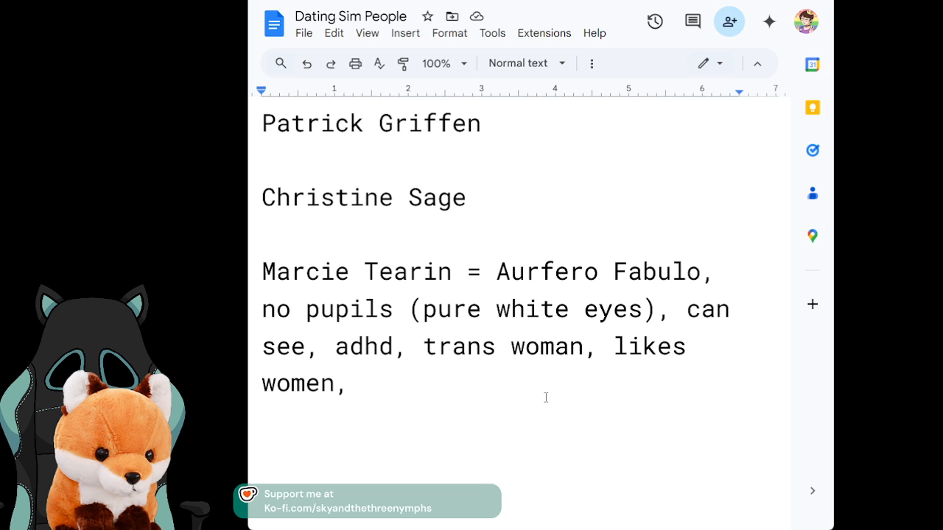
type("floating ")
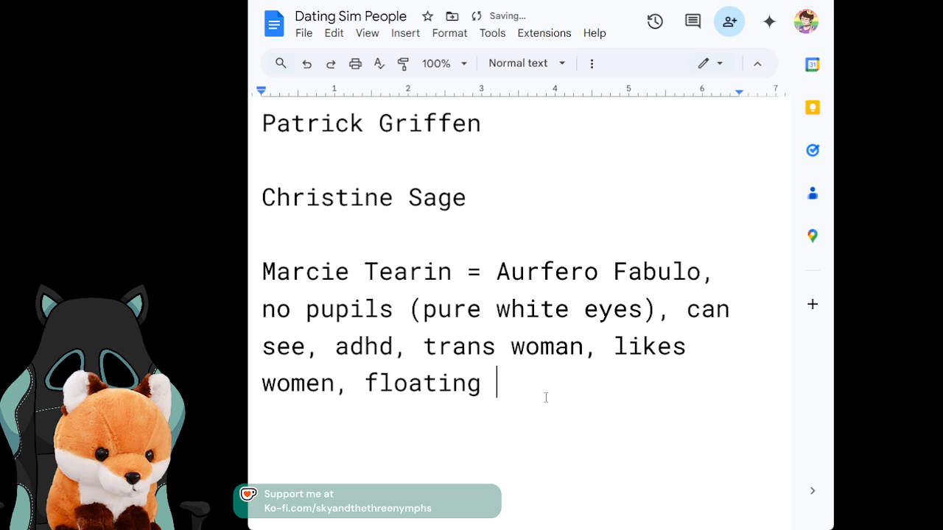
type("scroo")
key("BackSpace")
type("lll,")
key("BackSpace")
key("BackSpace")
key("BackSpace")
key("BackSpace")
type("s")
key("BackSpace")
type("ls,")
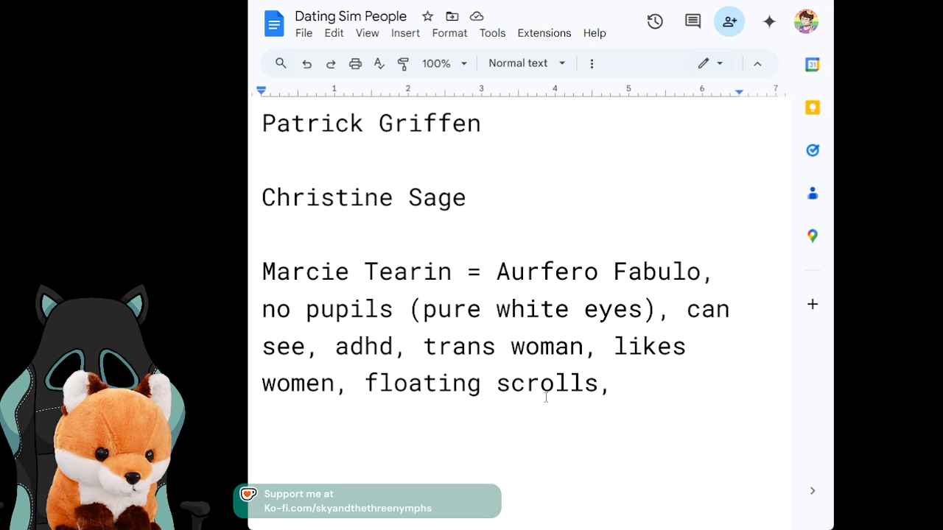
type("looks ")
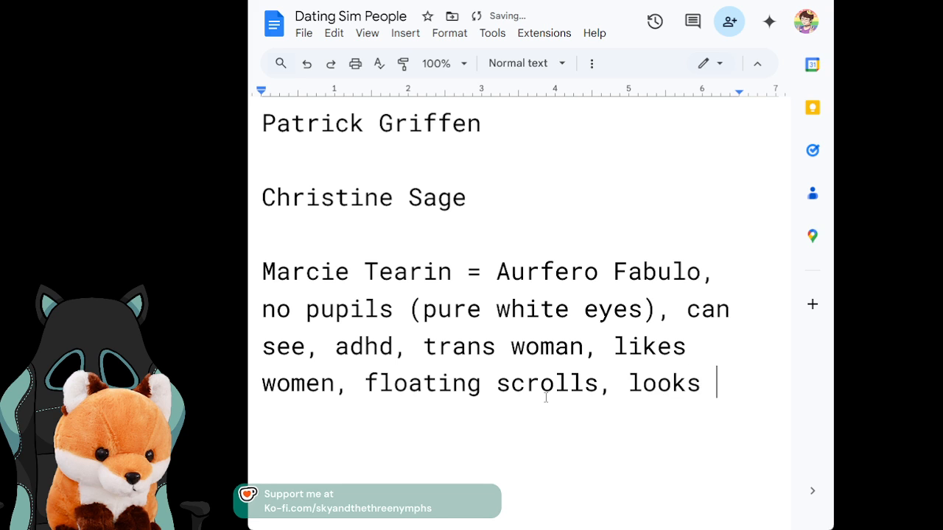
type("like dad, ")
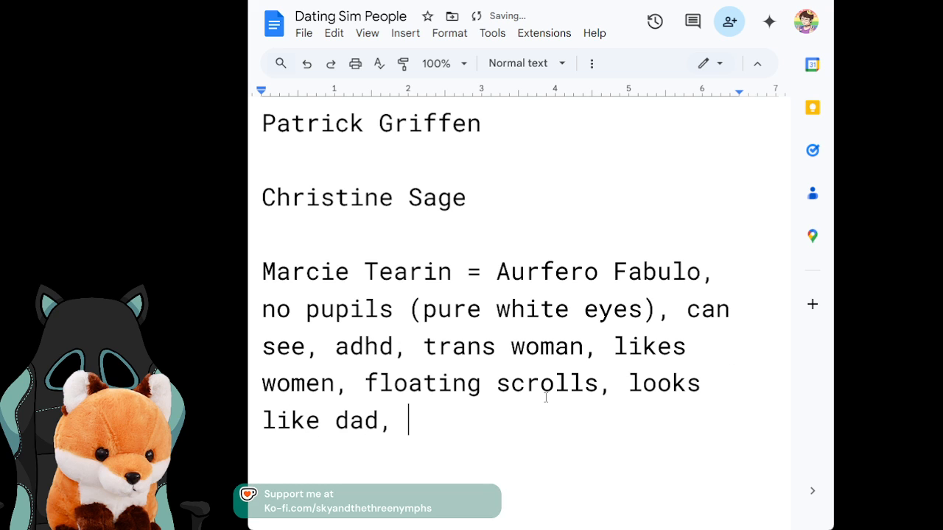
type("mother sucks")
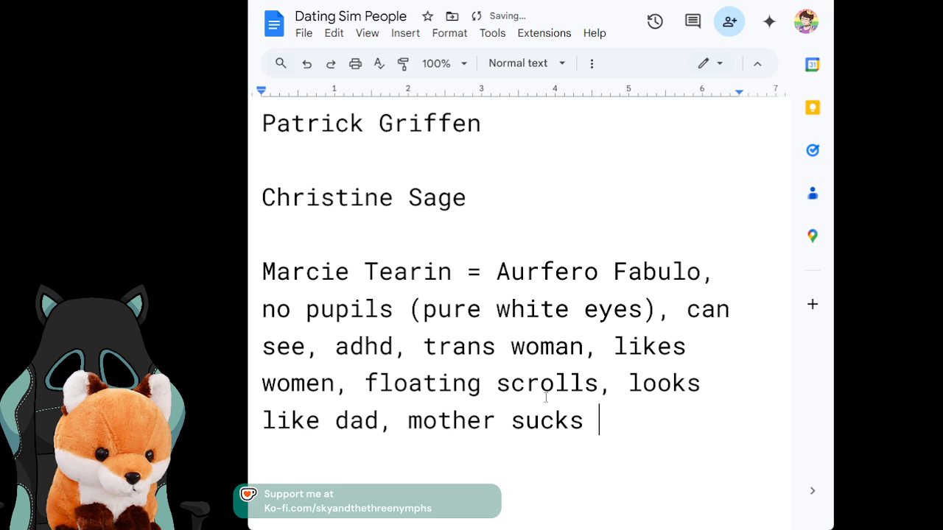
key("BackSpace")
type(",")
type("qu")
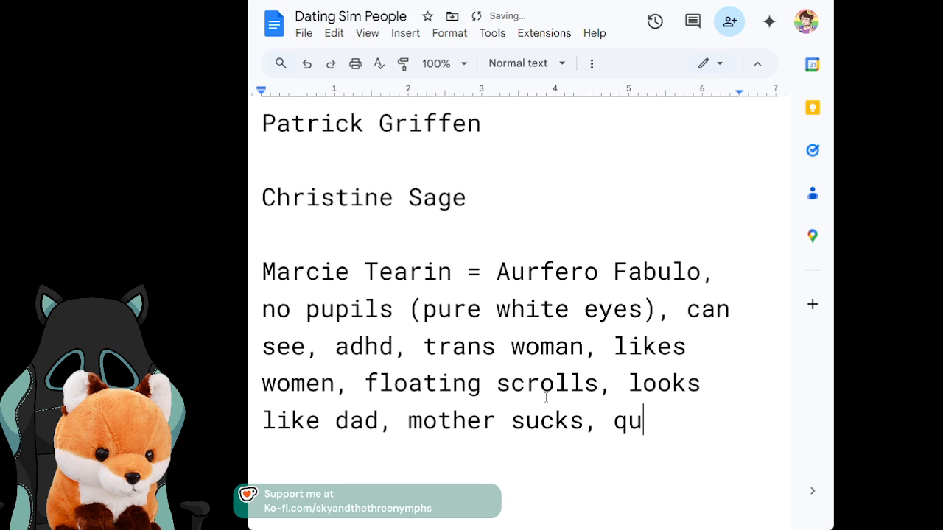
type("iet ,")
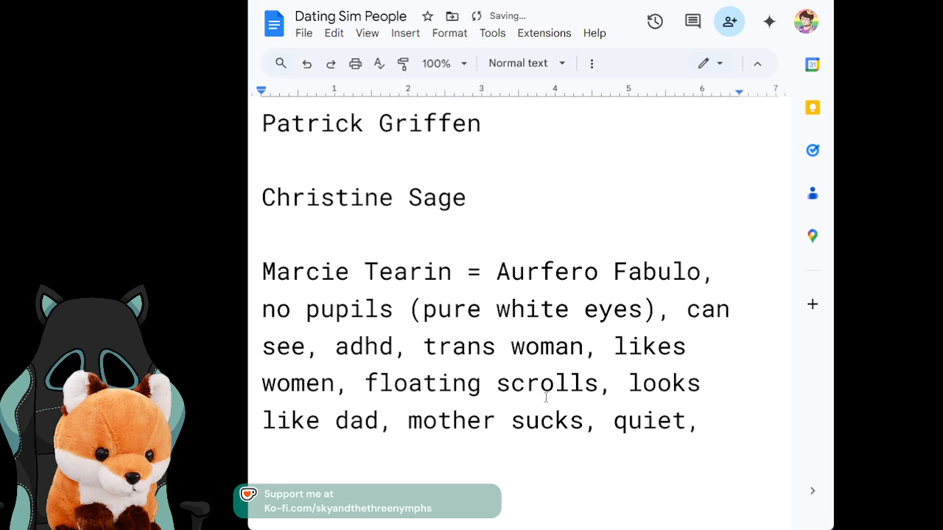
Step: Start Christine Sage's description with "= Elf, used to be a guard,"
left_click(532, 205)
type("-")
key("BackSpace")
type("= Elf, used ")
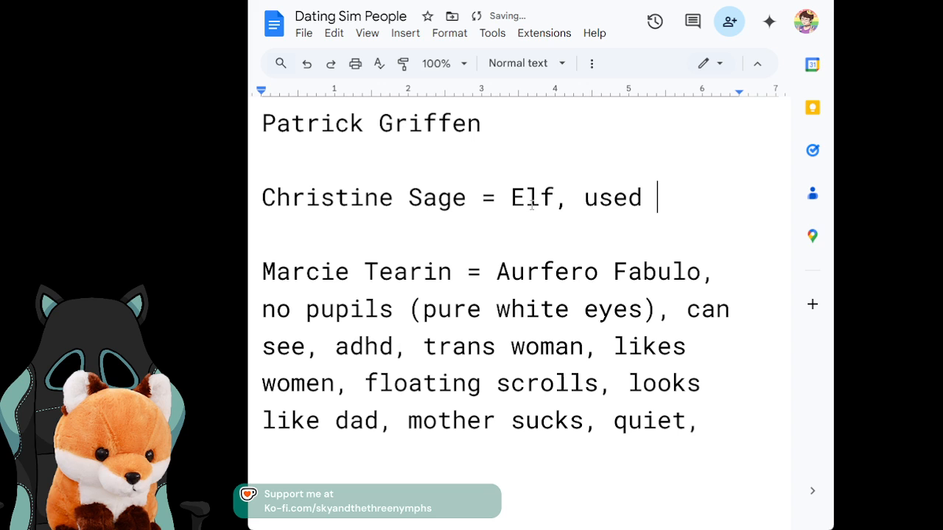
type("to be a ")
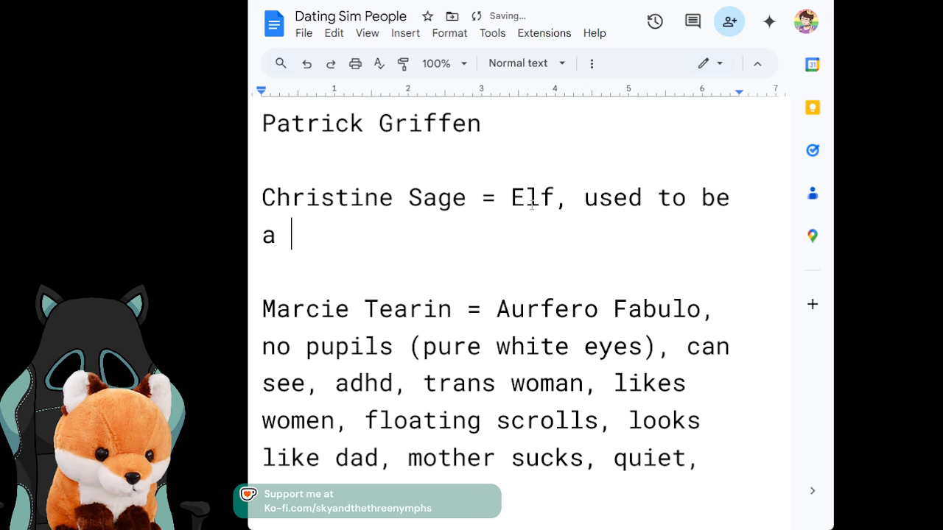
type("garu")
key("BackSpace")
key("BackSpace")
type("urd")
key("BackSpace")
type(", ")
Step: Extend Christine Sage's description with "runs a flower shop, loves flower language,"
type("r")
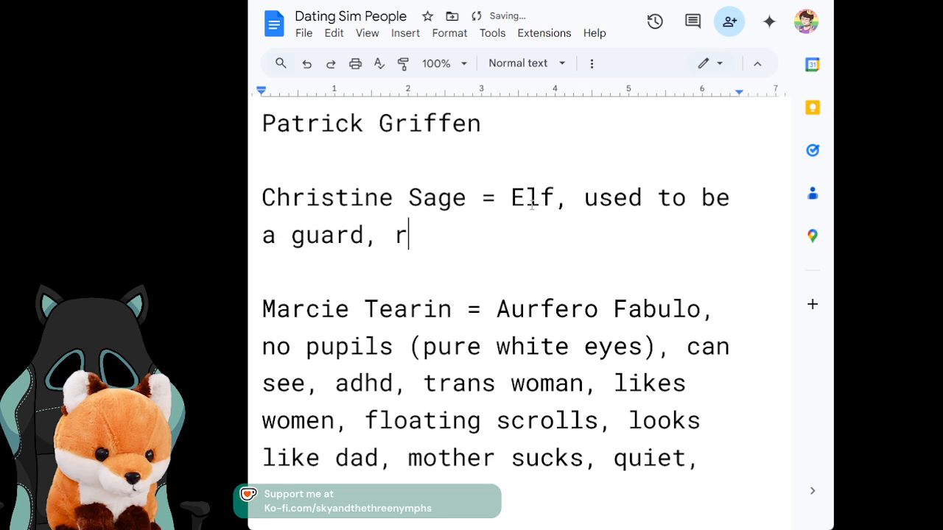
type("uns a flowe")
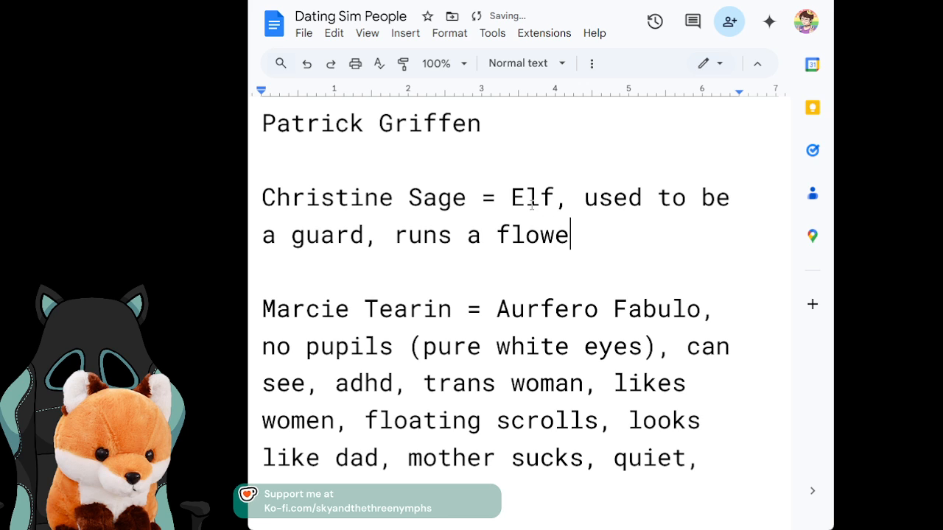
type("r sho")
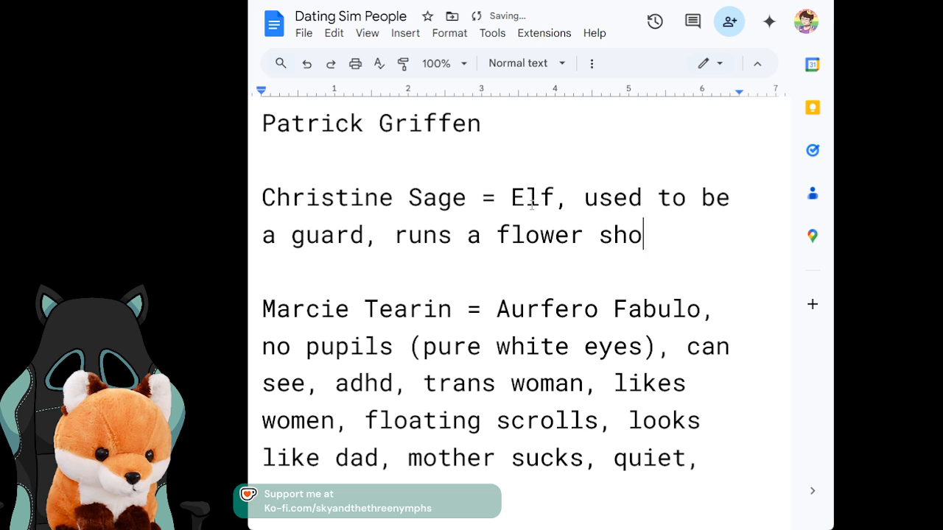
type("p, lo")
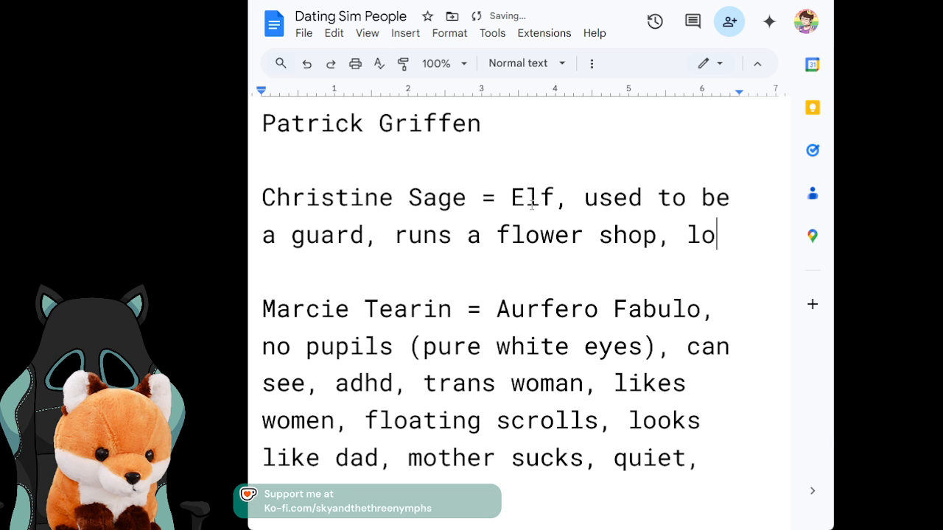
type("ves flower l")
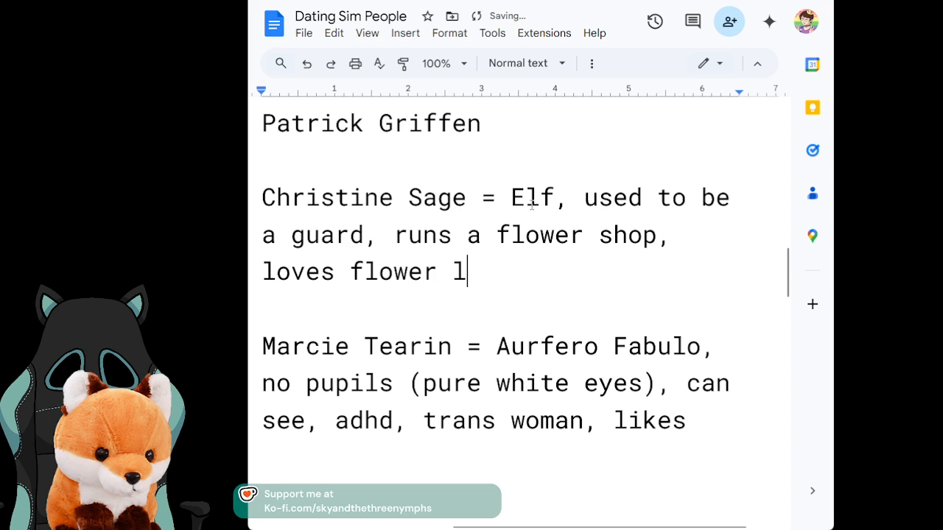
type("anguage")
key("BackSpace")
key("BackSpace")
key("BackSpace")
key("BackSpace")
type("guage, ")
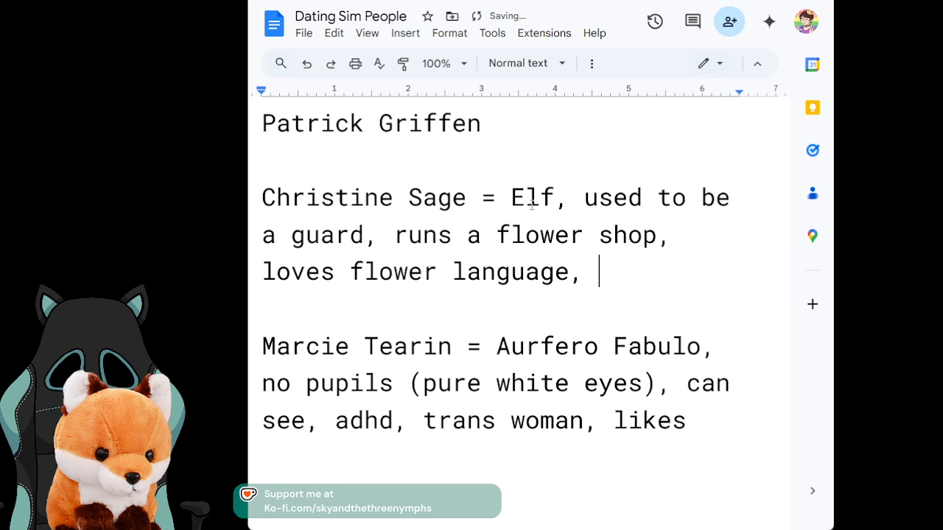
Step: Add "dating Marcie, has lots scars," to Christine Sage's description
type("dat")
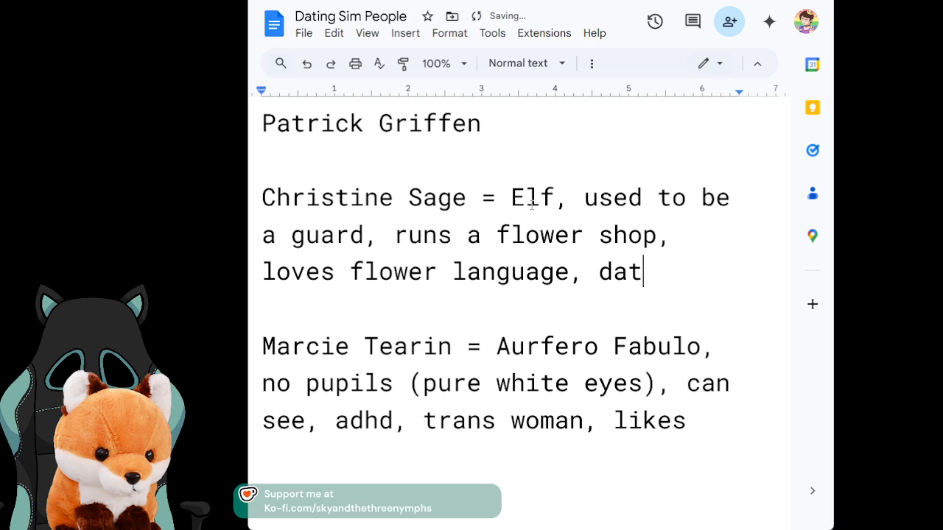
type("ing Marcie")
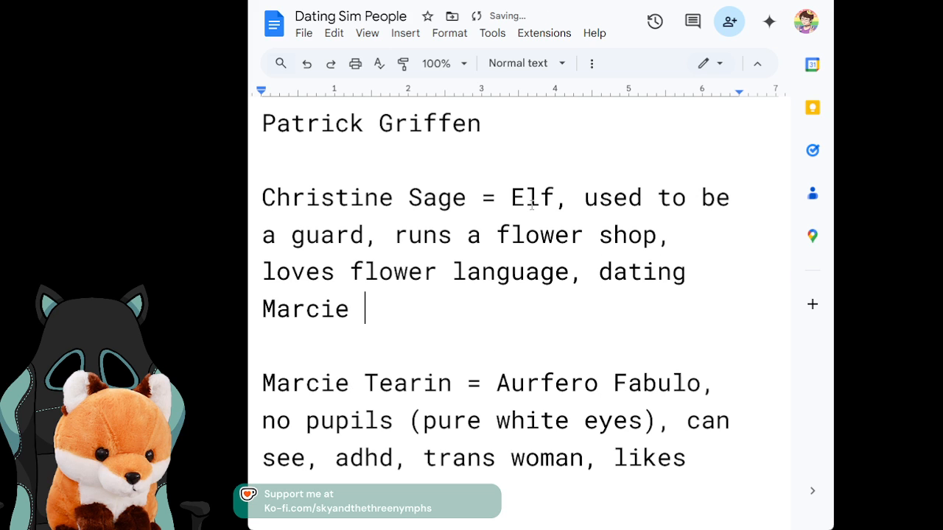
key("BackSpace")
type(", ")
type("has ")
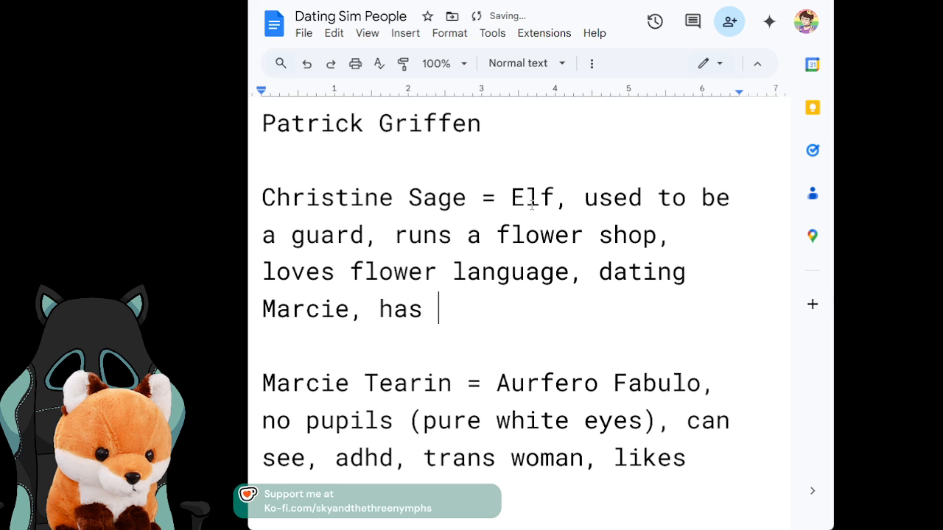
type("lots ")
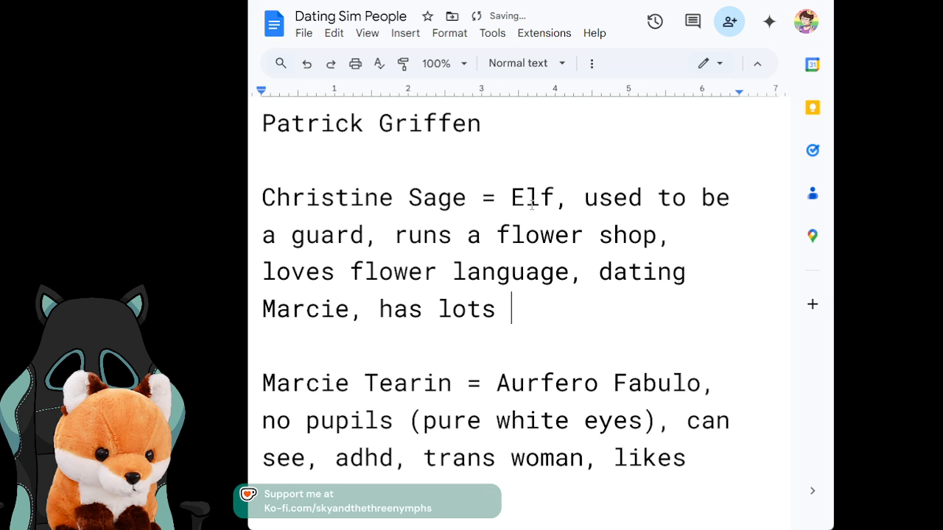
type("fr")
key("BackSpace")
key("BackSpace")
type("scars,")
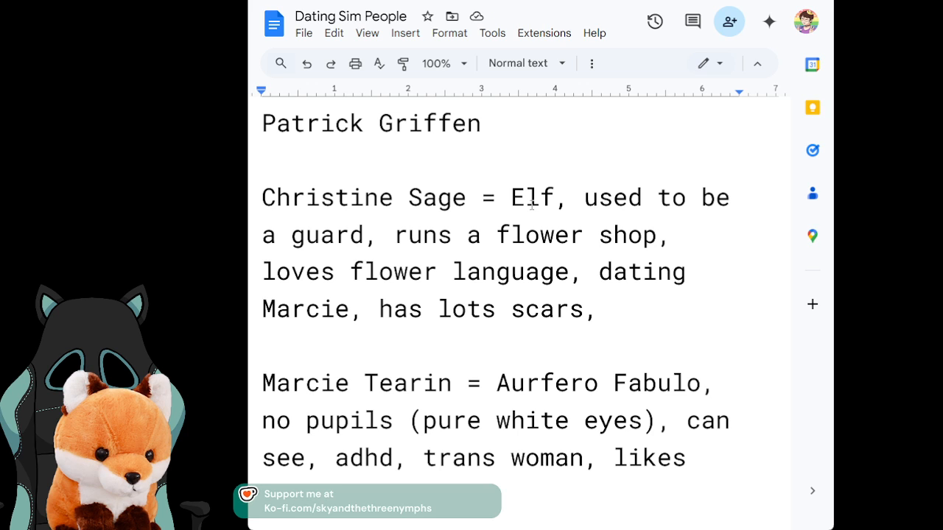
Step: Finish Christine Sage's description with "very feminine,"
type("very fem ,")
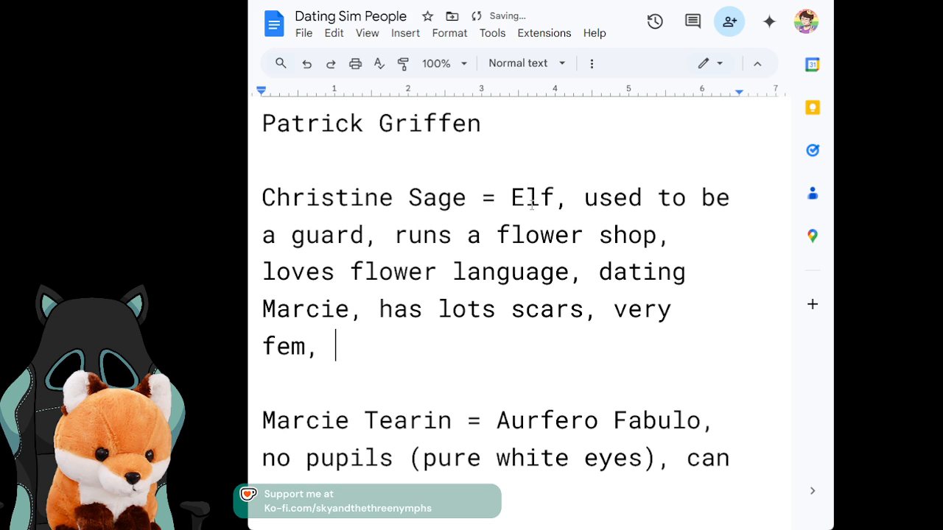
key("BackSpace")
key("BackSpace")
type("i")
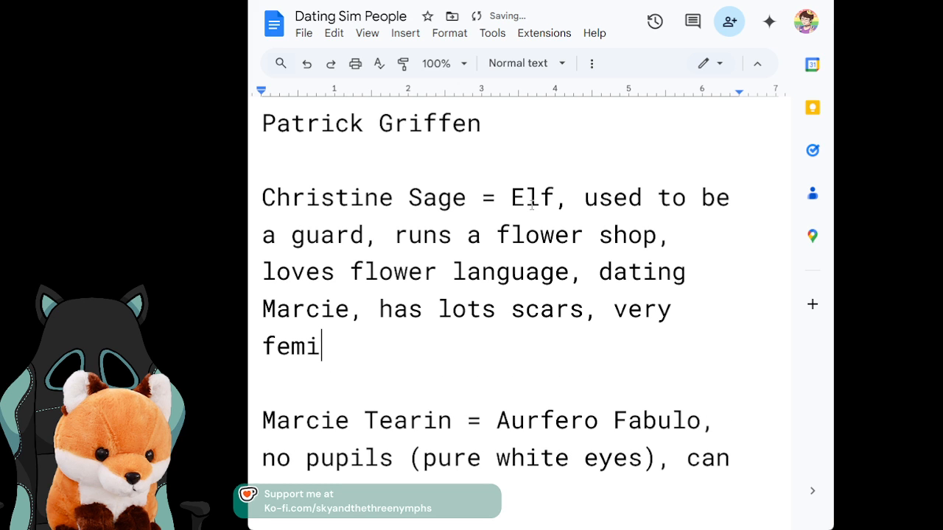
type("nine,")
key("BackSpace")
type(",")
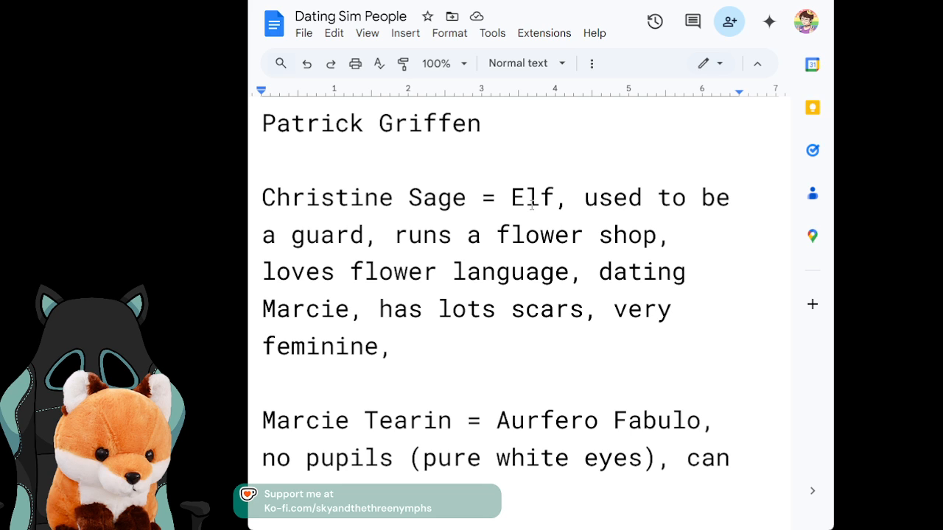
Step: Start Patrick Griffen's description with "= Elf, guard to Ellie,"
key("Up")
key("Up")
key("Up")
key("Up")
key("Up")
key("Up")
key("Up")
key("Down")
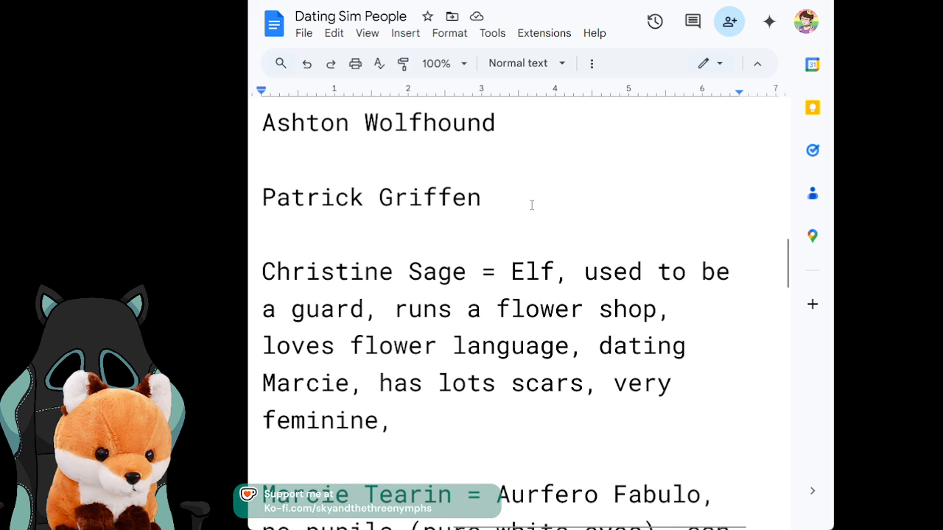
key("Right")
key("Right")
key("Right")
key("Right")
key("Right")
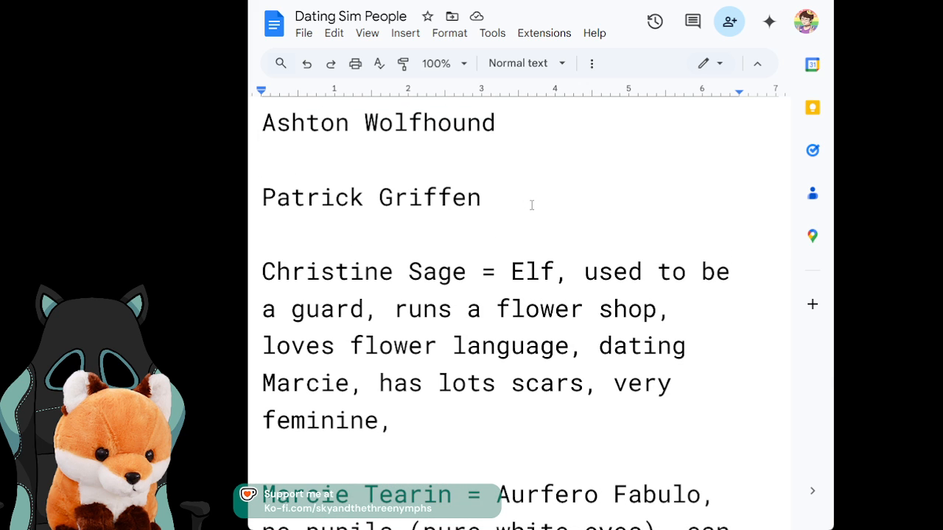
type("=")
type("Elf")
key("BackSpace")
key("BackSpace")
type(",")
type("gau")
type("r")
key("BackSpace")
key("BackSpace")
key("BackSpace")
type("uard,")
key("BackSpace")
key("BackSpace")
type("to Elli")
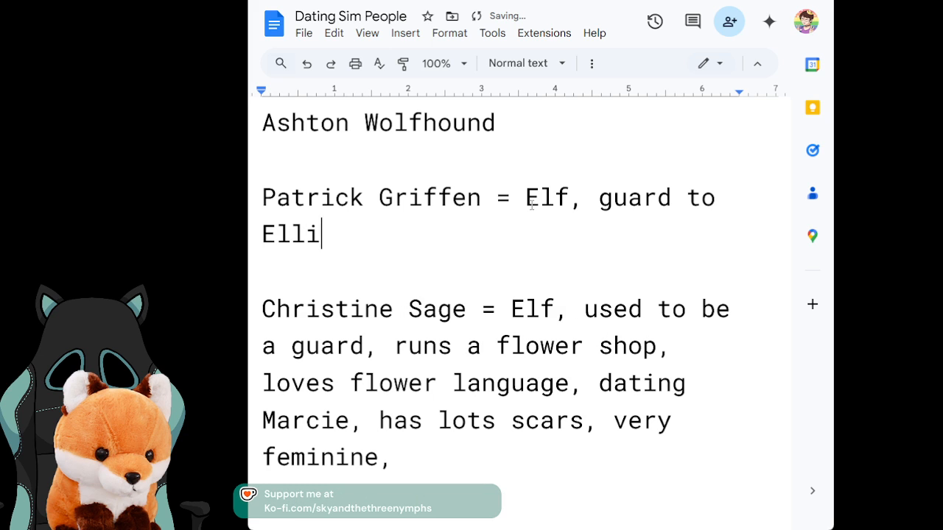
type("e, tw")
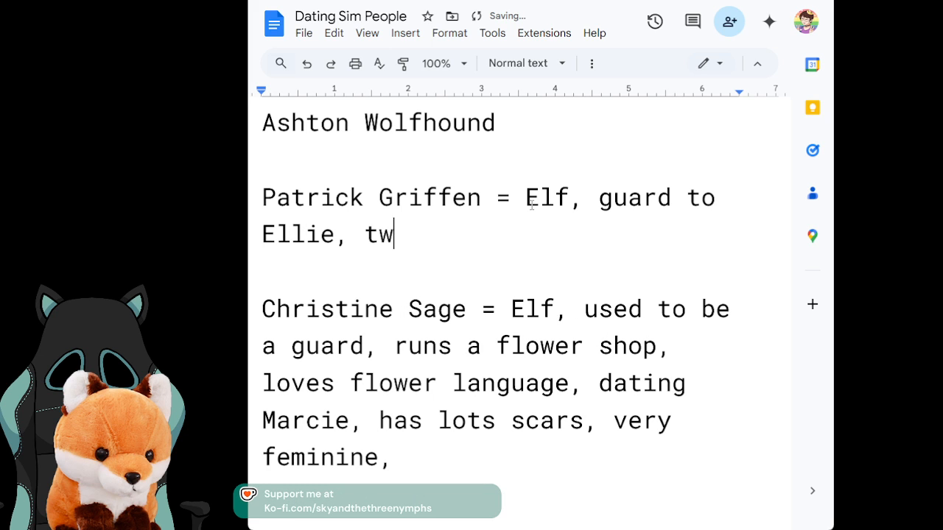
Step: Extend Patrick Griffen's description with "two younger sisters,"
type("o sisters")
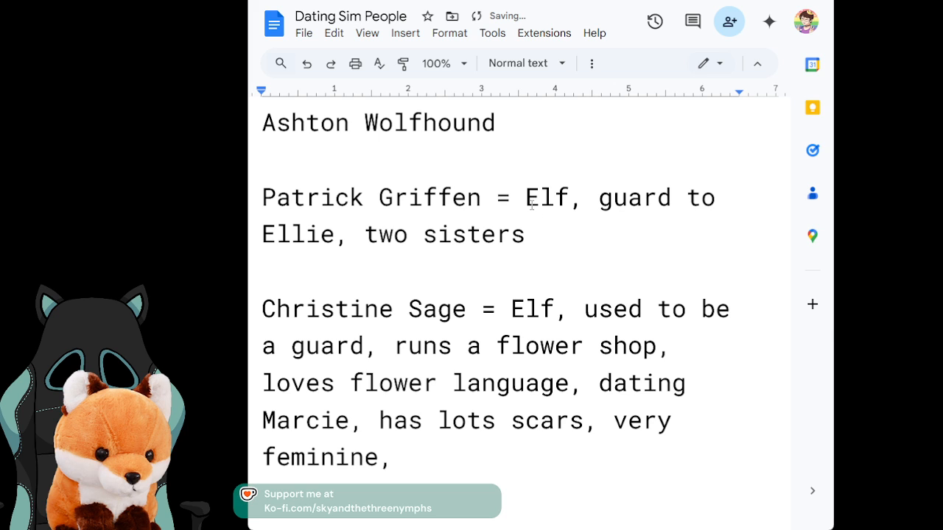
key("Left")
type("y")
type("nger")
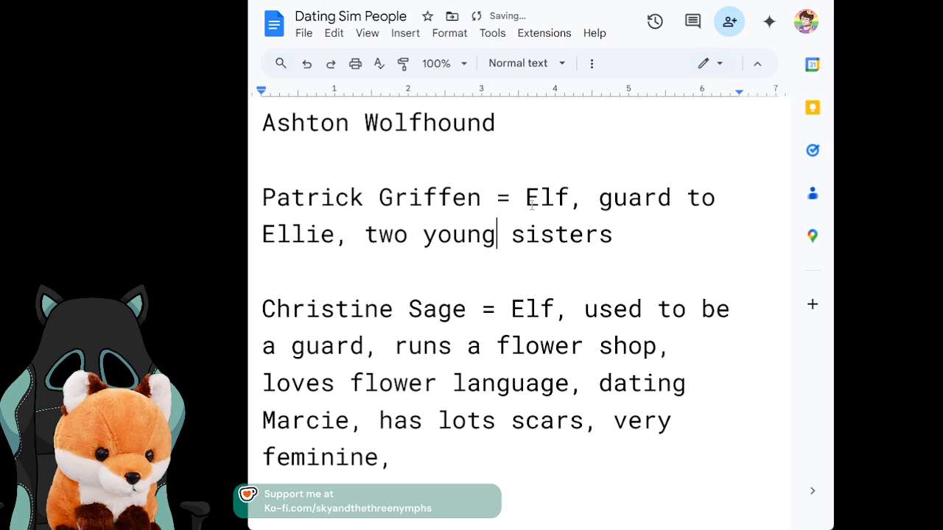
key("BackSpace")
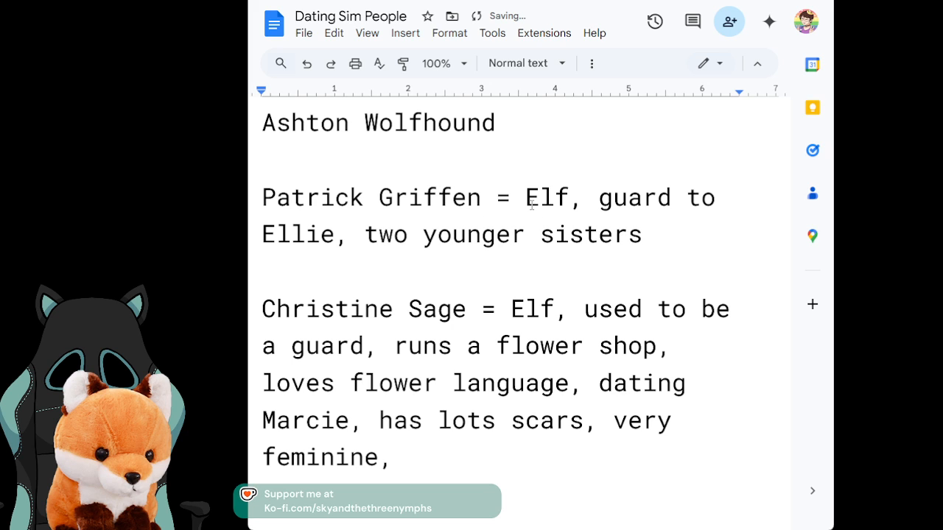
left_click(661, 252)
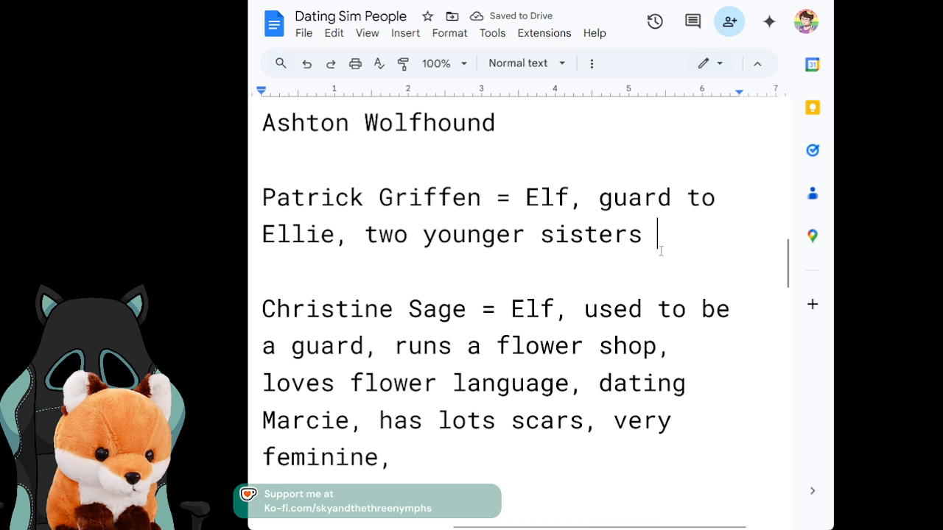
key("BackSpace")
type(",")
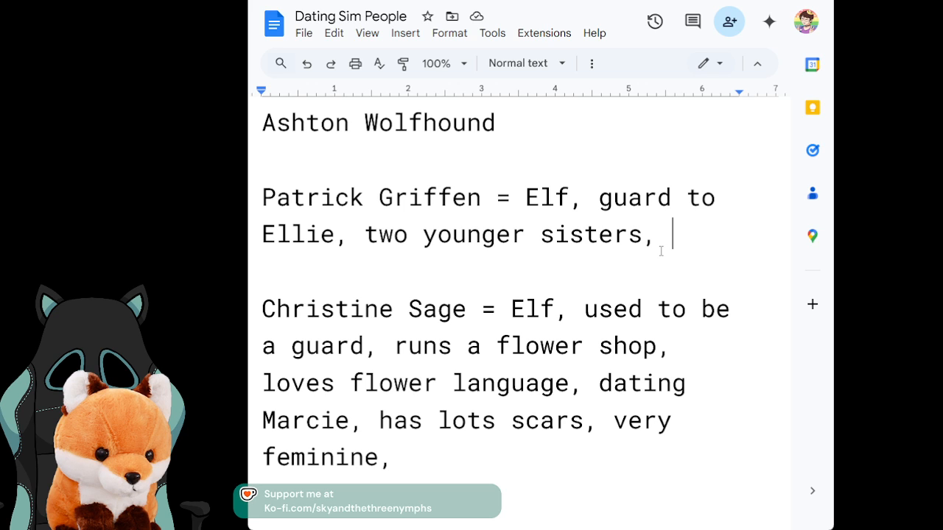
Step: Add "awkward, himbo," to Patrick Griffen's description
type("akward")
key("BackSpace")
type(", himo")
key("BackSpace")
type("bo, ")
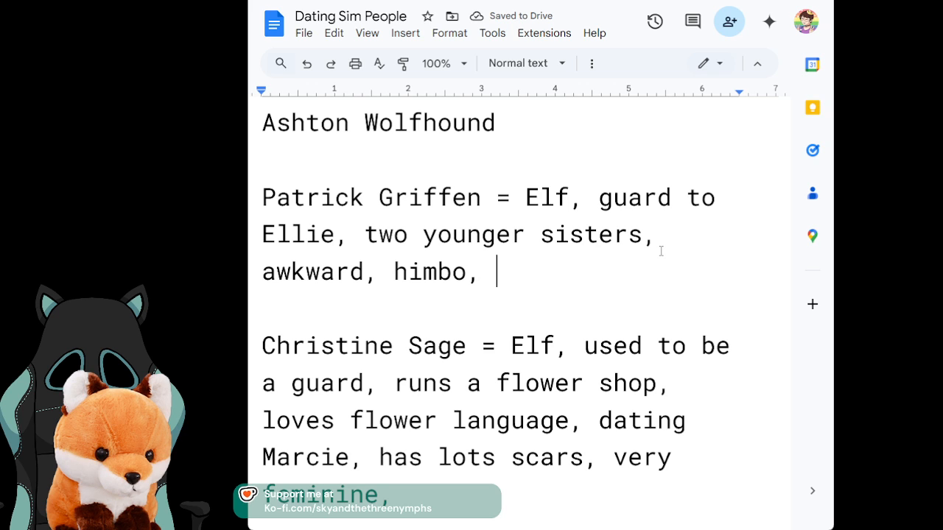
Step: Finish Patrick Griffen's description with "struggles with words, likes Ellie,"
type("struggles with")
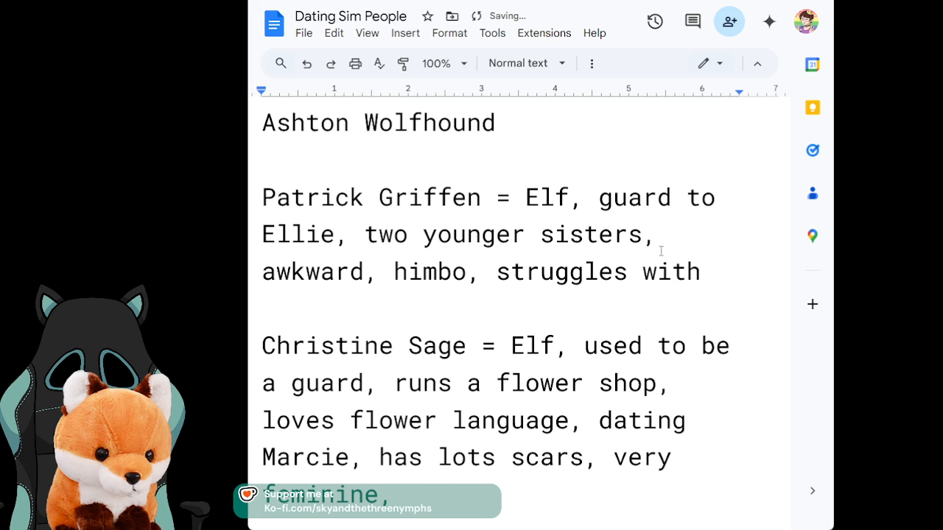
type("words, ")
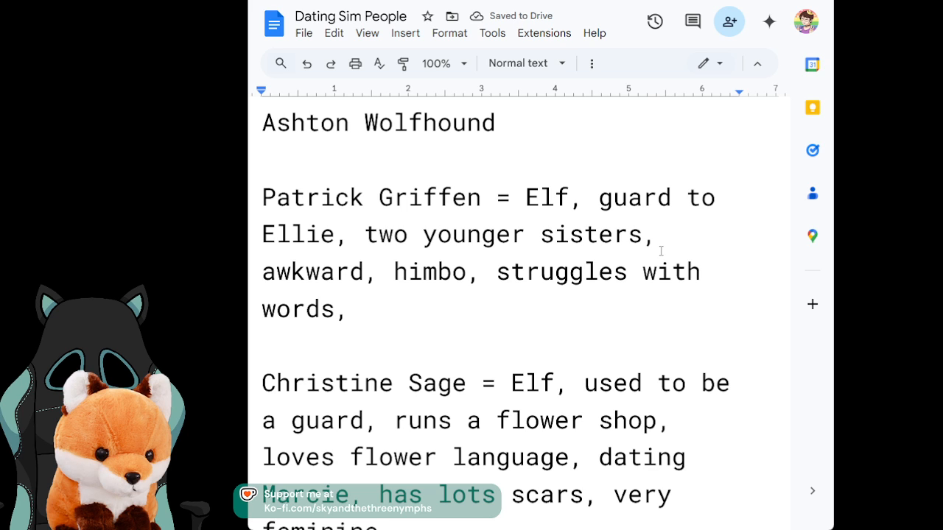
type("likes e")
key("BackSpace")
type("Ellie,")
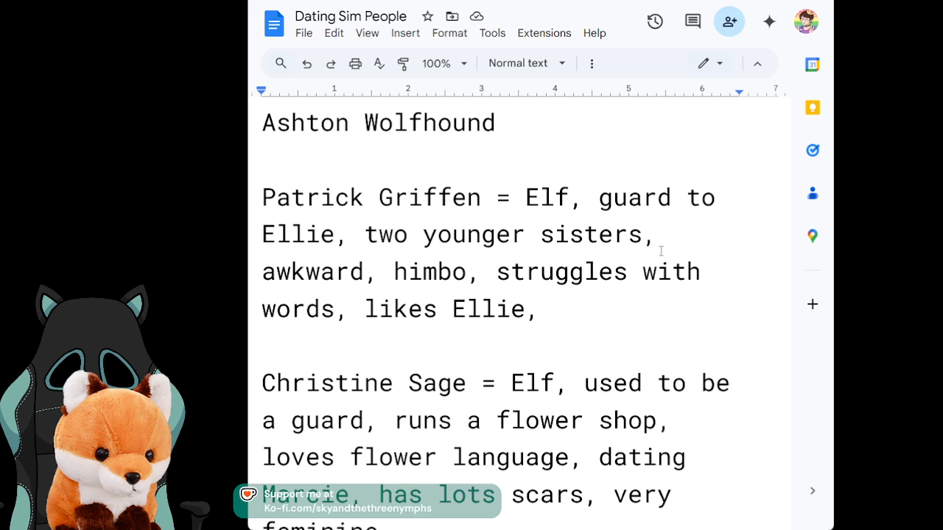
Step: Look over the character entries from Patrick Griffen up to Emil Nightmare and back down the list
key("Up")
key("Up")
key("Up")
key("Up")
key("Up")
key("Up")
key("Up")
key("Up")
key("Up")
key("Up")
key("Up")
key("Up")
key("Up")
key("Up")
key("Up")
key("Up")
key("Up")
key("Up")
key("Up")
key("Up")
key("Up")
key("Up")
key("Up")
key("Up")
key("Up")
key("Up")
key("Up")
key("Down")
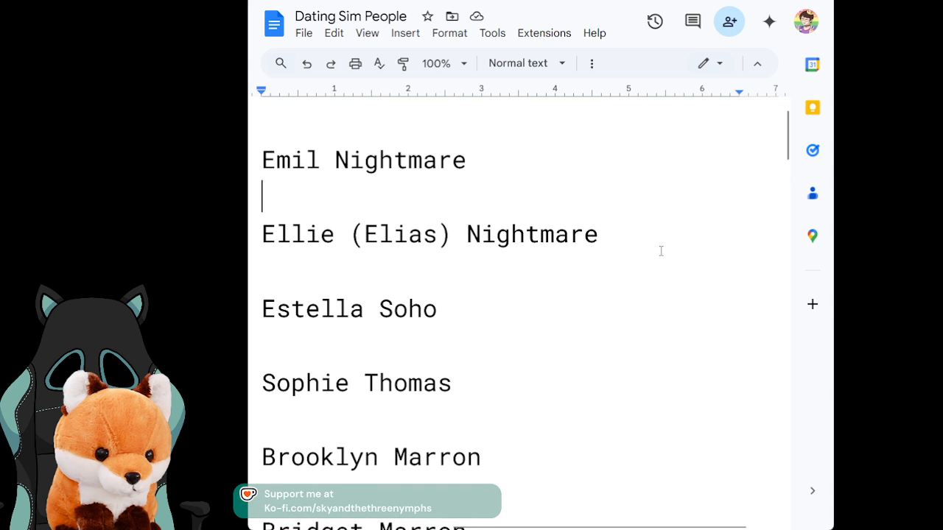
key("Down")
key("Down")
key("Down")
key("Down")
key("Down")
key("Down")
key("Down")
key("Down")
key("Down")
key("Down")
key("Down")
key("Down")
key("Down")
key("Down")
key("Down")
key("Down")
key("Down")
key("Down")
key("Down")
key("Down")
key("Down")
key("Down")
key("Down")
key("Down")
key("Down")
key("Down")
key("Down")
key("Down")
key("Down")
key("Down")
key("Down")
Step: Start Ashton Wolfhound's description by adding "=" after the name
key("Up")
key("Up")
key("Up")
key("Up")
key("Up")
key("Up")
key("Up")
key("Up")
key("Up")
key("Up")
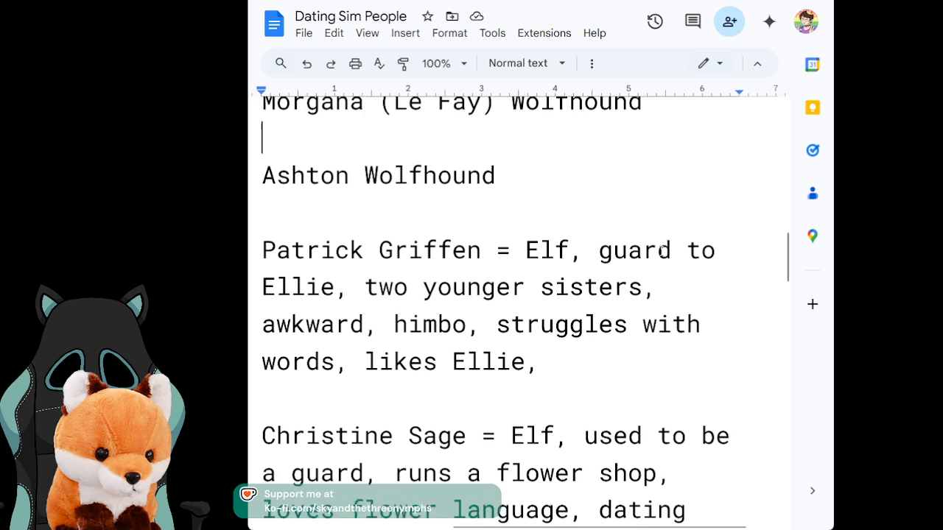
key("Down")
key("End")
type("=")
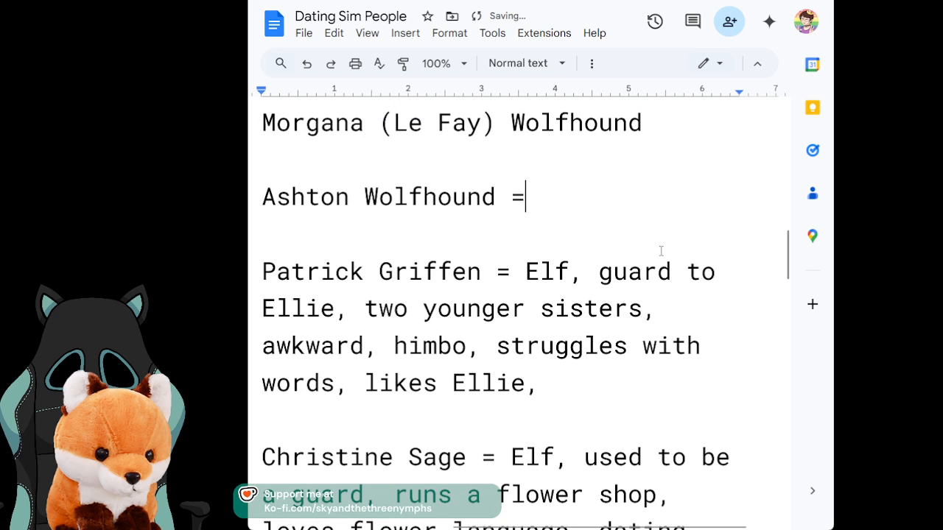